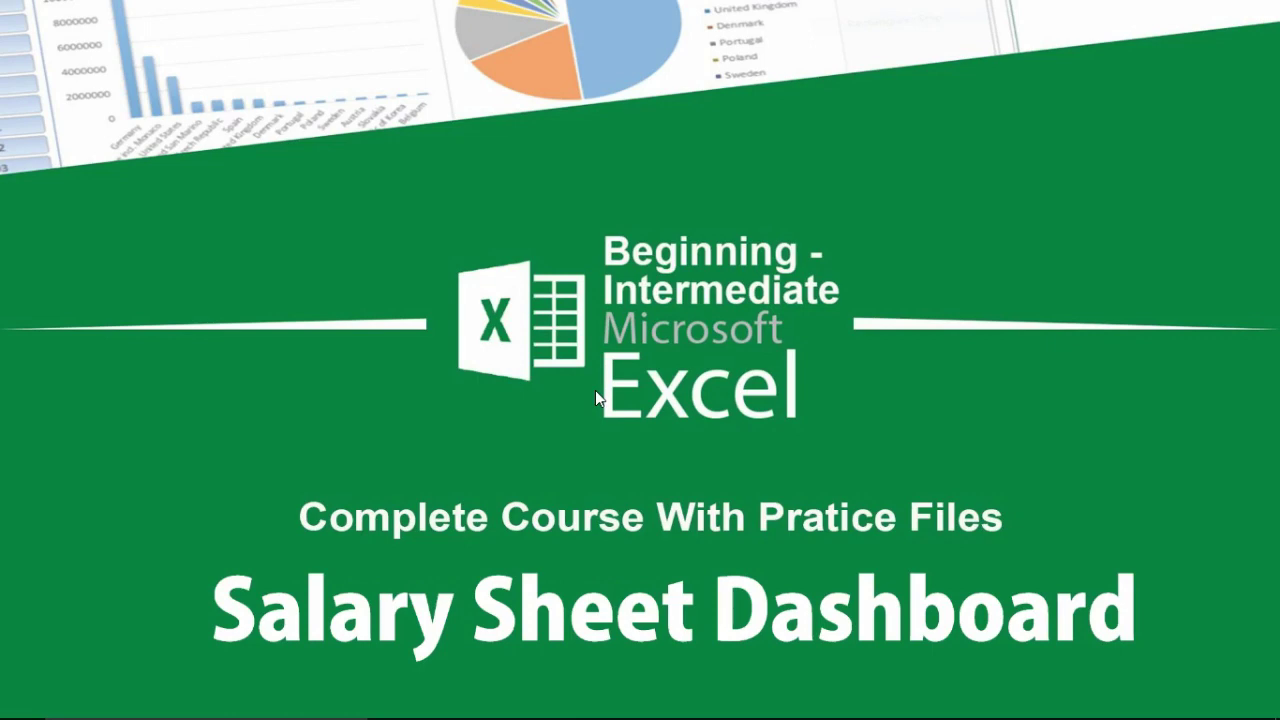
Step: Switch to the Excel workbook and look over the Attendance And Salary Sheet title and first employee rows
left_click(630, 704)
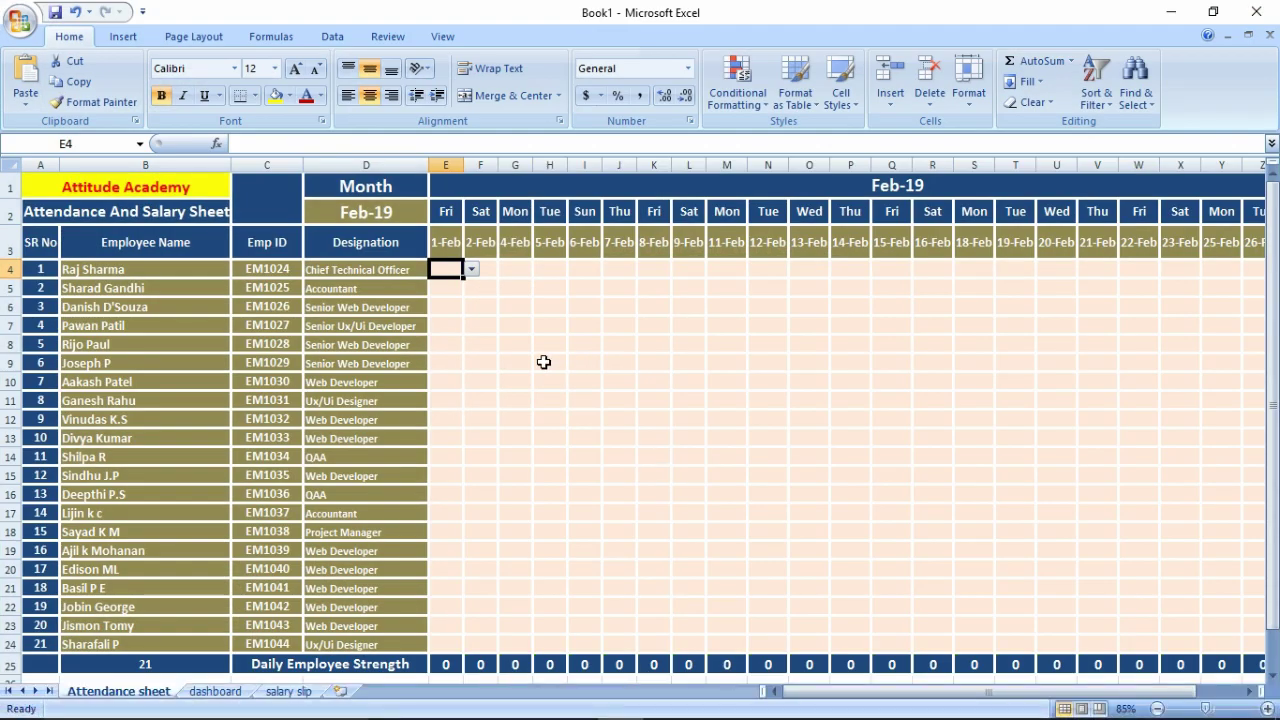
key("Left")
key("Left")
key("Left")
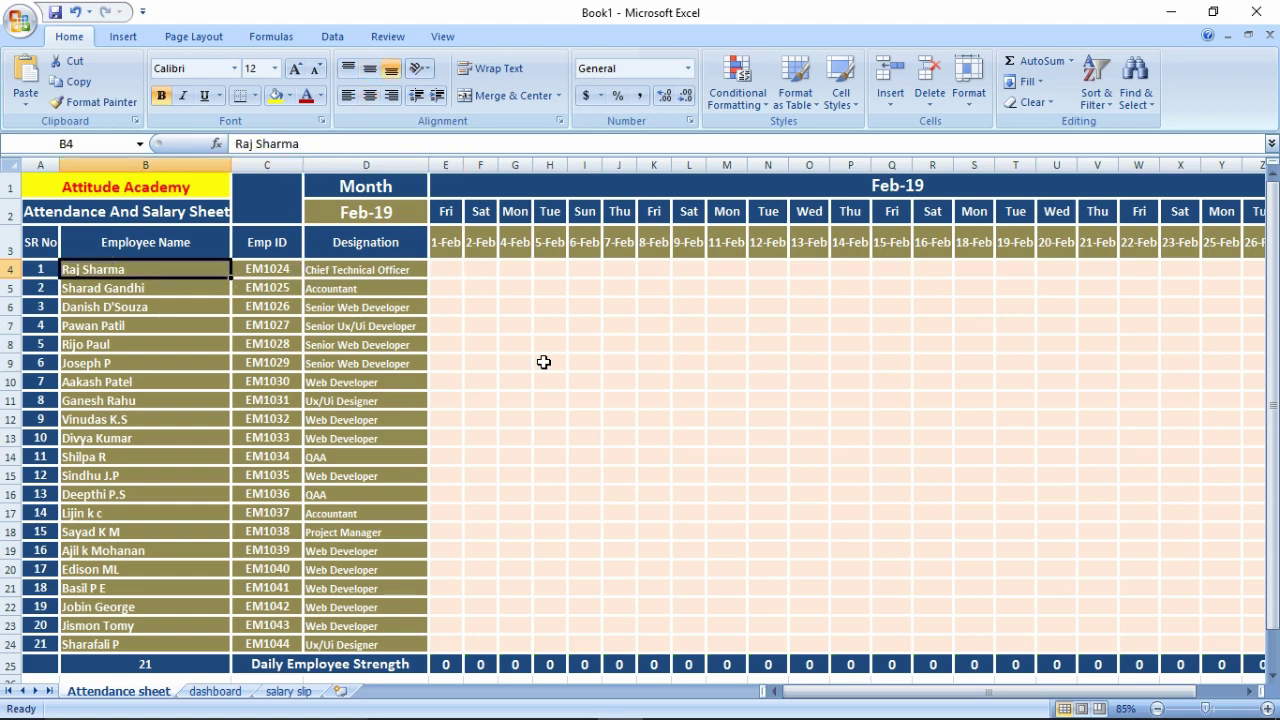
key("Up")
key("Up")
key("Up")
key("Down")
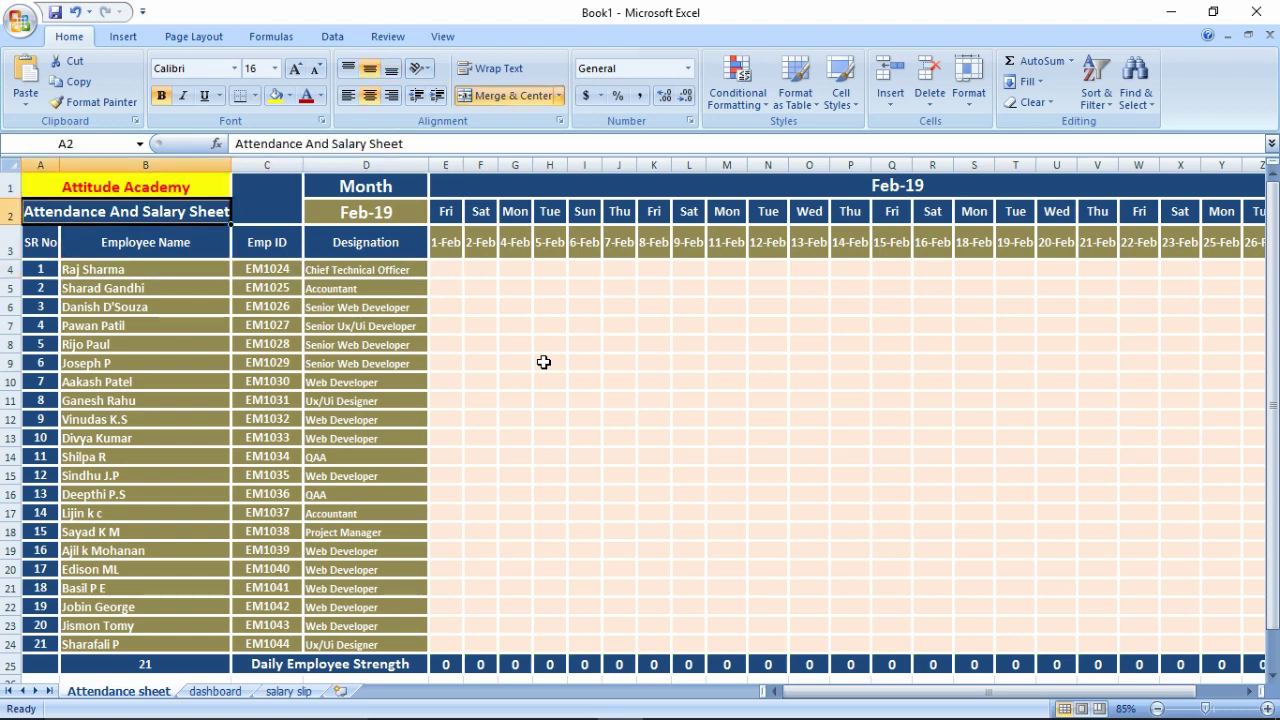
key("Down")
key("Down")
key("Up")
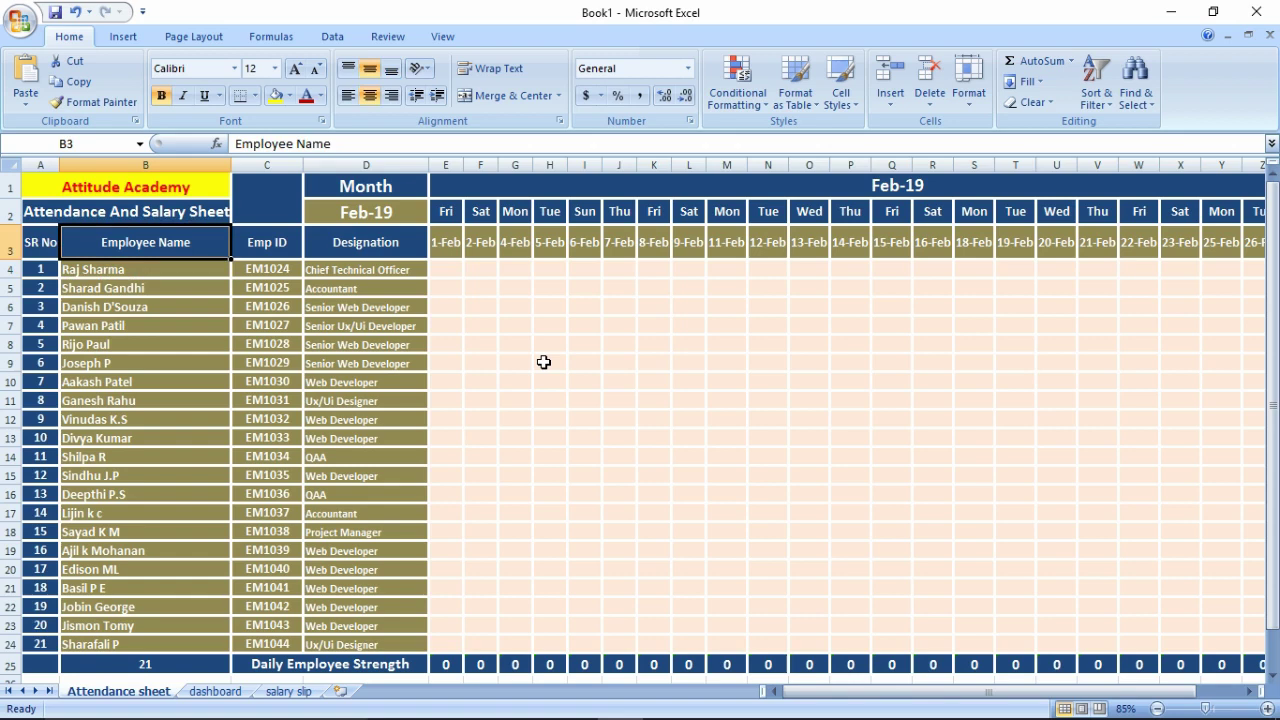
key("Down")
key("Left")
key("Up")
key("Up")
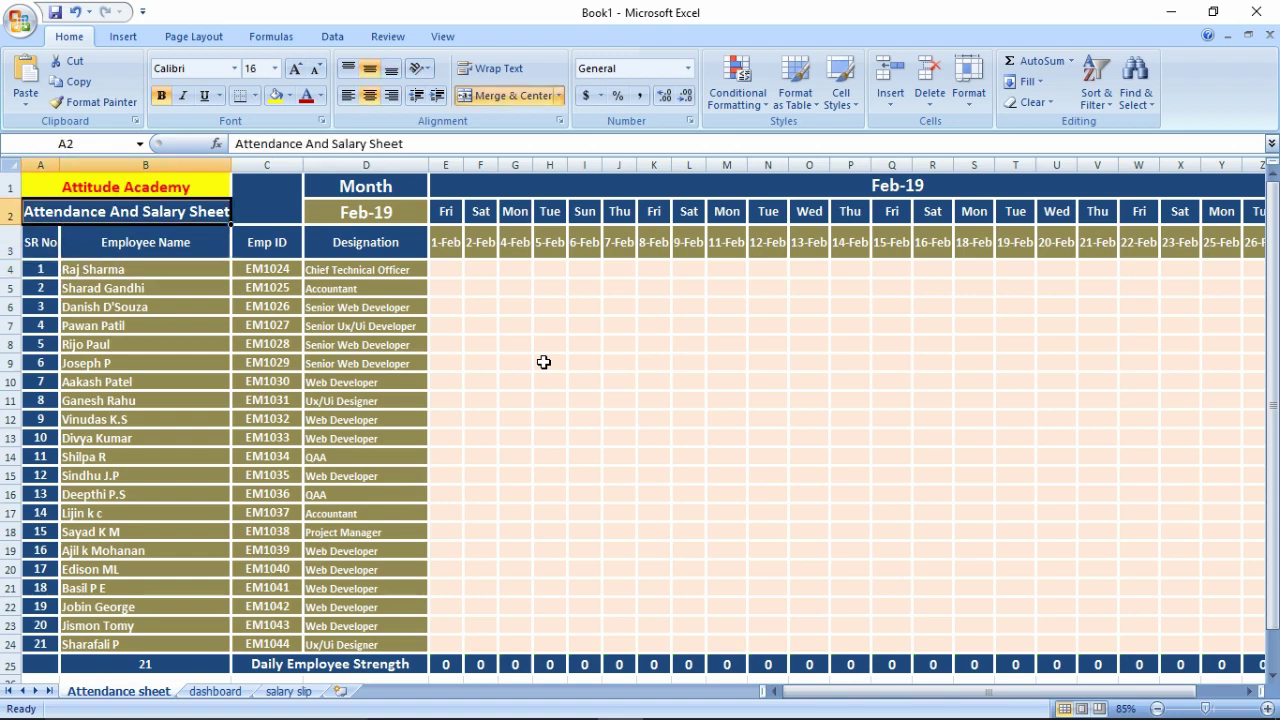
key("Down")
Step: Browse across the Employee Name, Emp ID, Designation and date headings to 28-Feb, then the employee rows
key("Right")
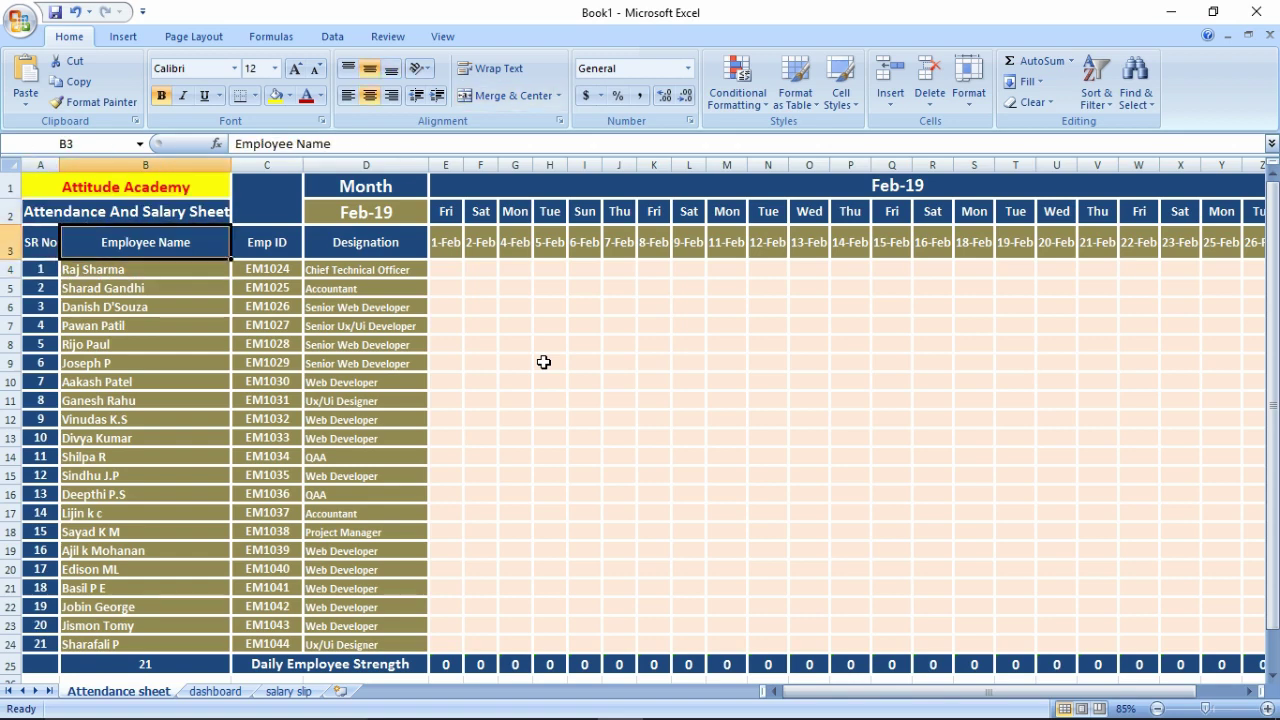
key("Right")
key("Right")
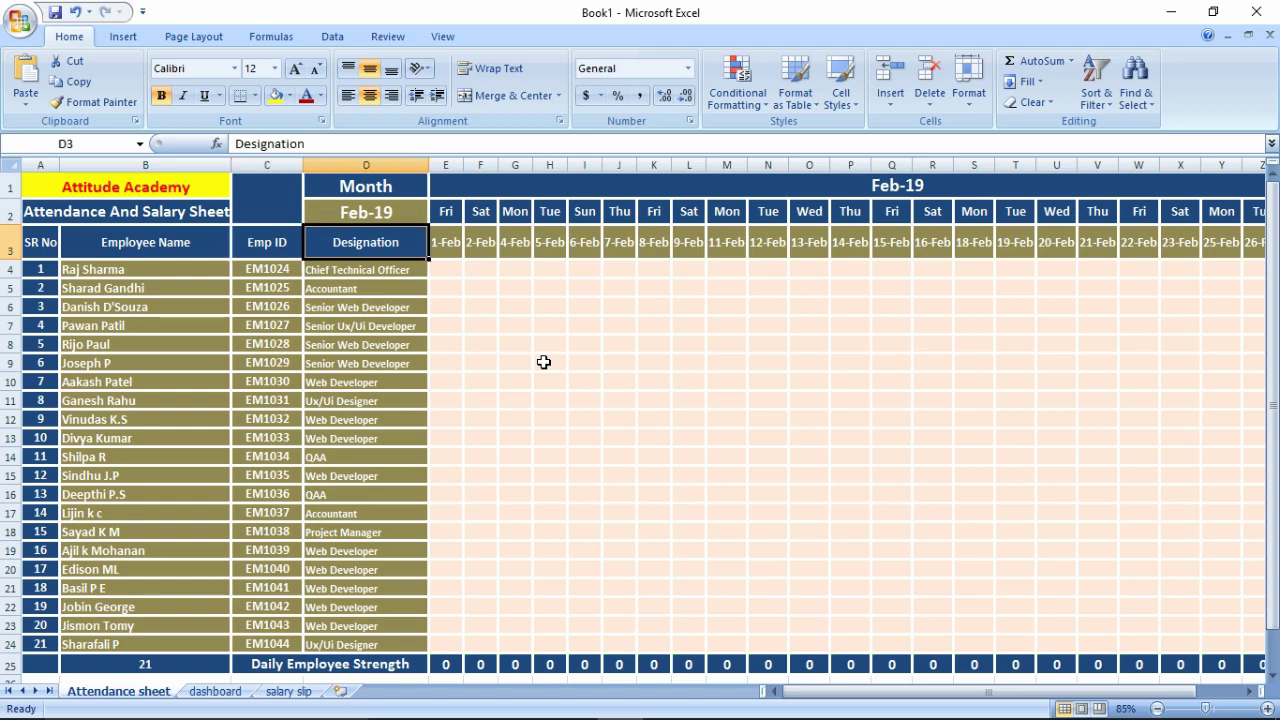
key("Right")
key("Right")
key("Right")
key("Right")
key("Right")
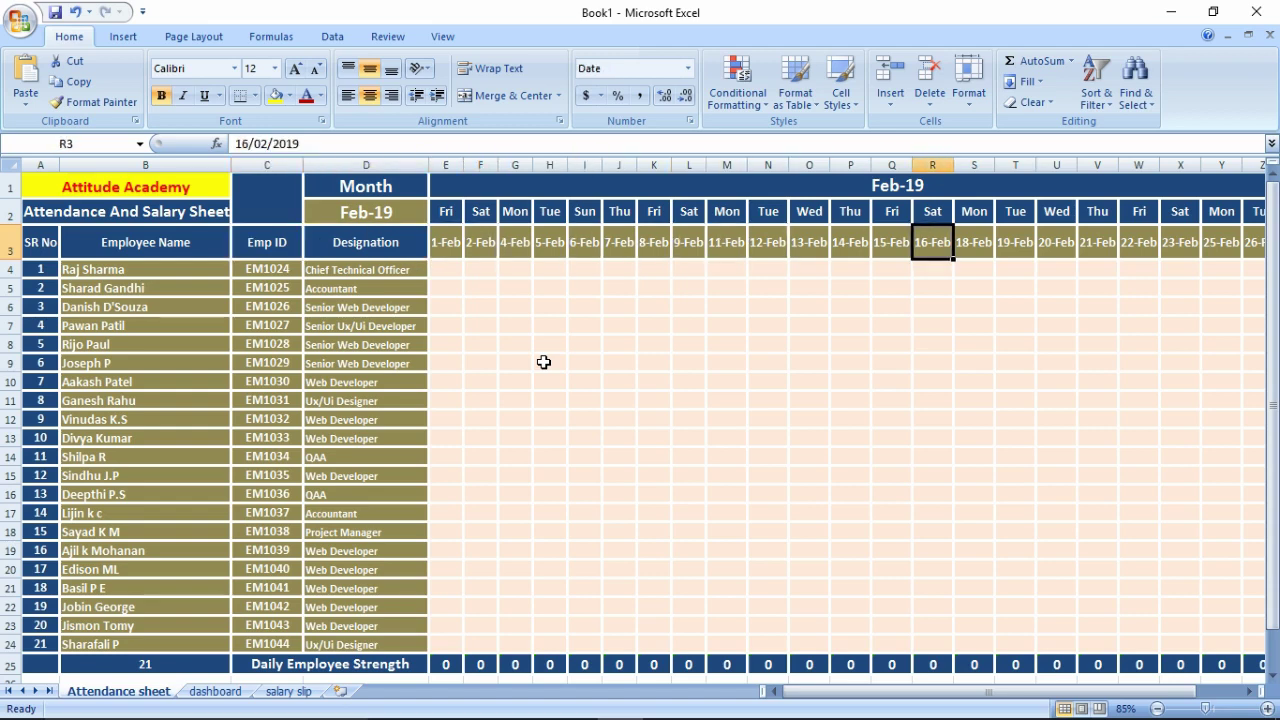
key("Right")
key("Right")
key("Right")
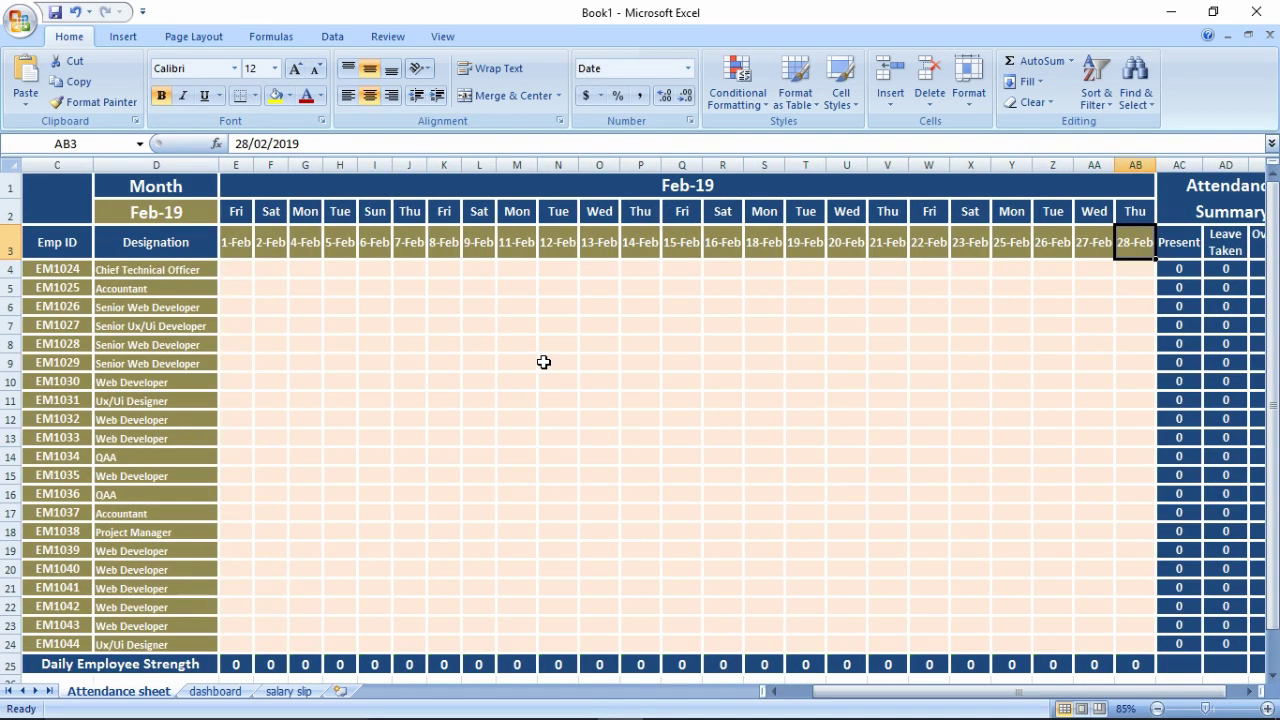
key("Left")
key("Left")
key("Left")
key("Left")
key("Left")
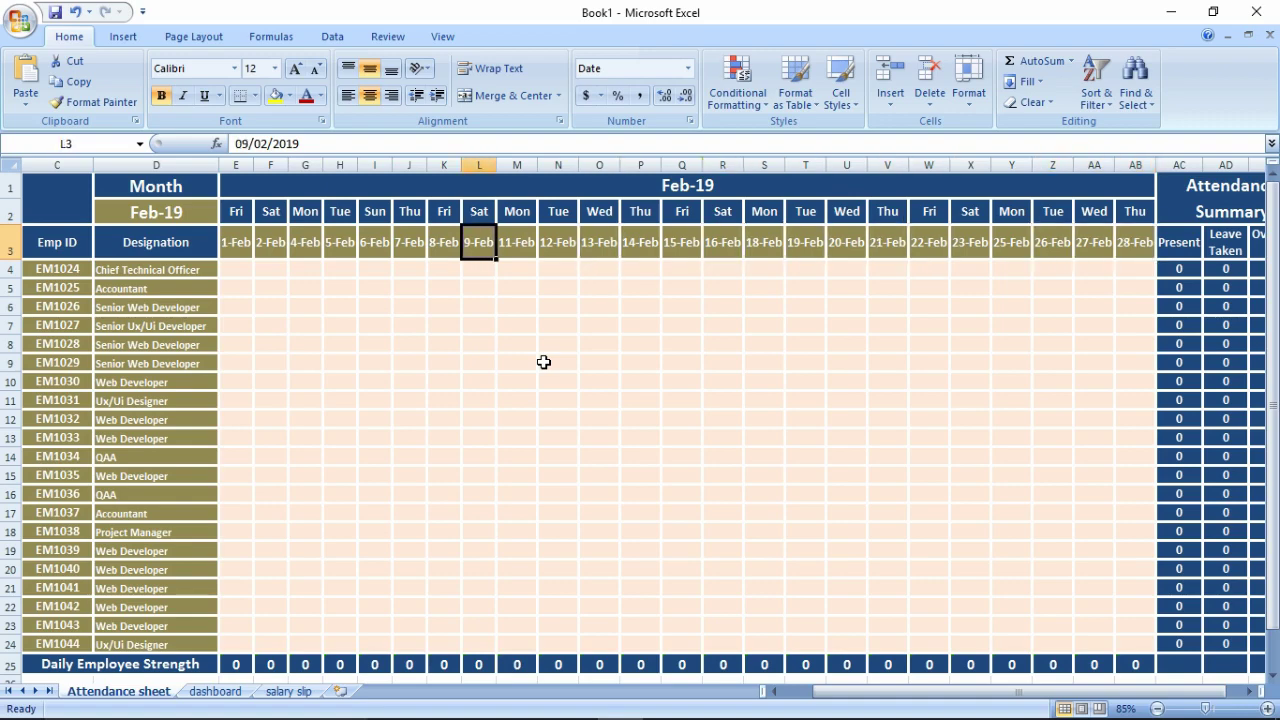
key("Left")
key("Left")
key("Left")
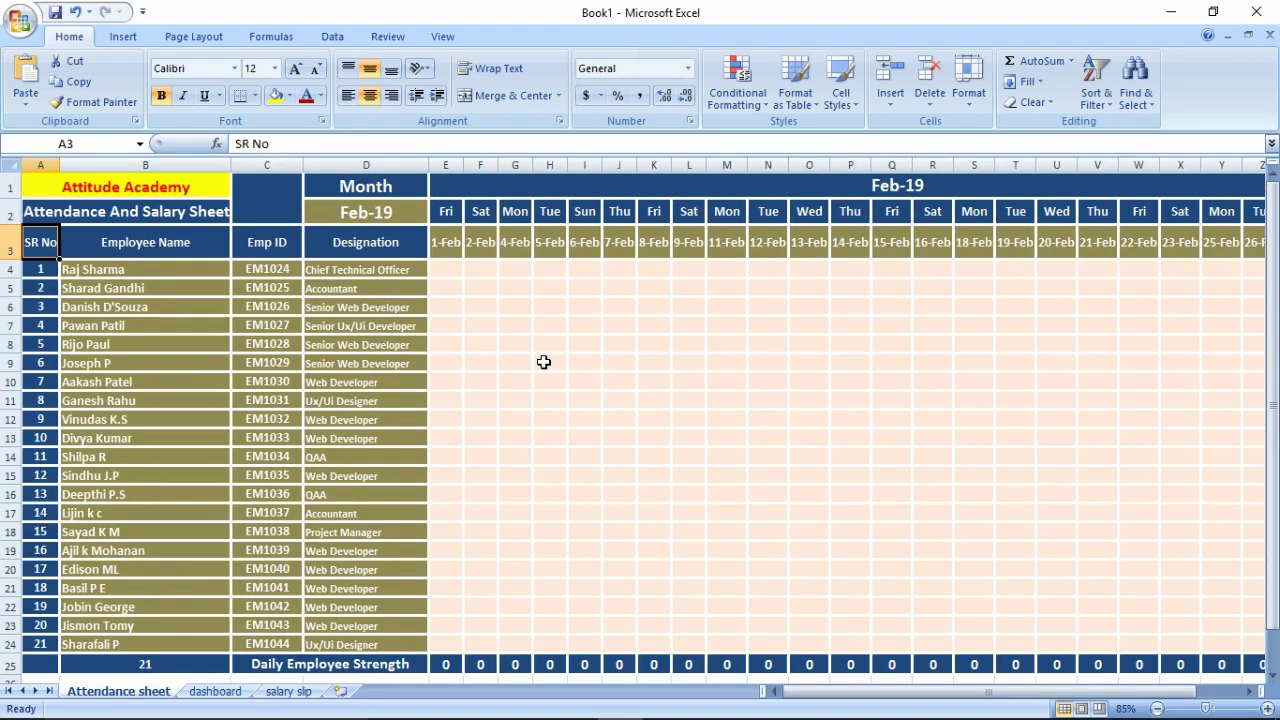
key("Down")
key("Down")
key("Down")
key("Down")
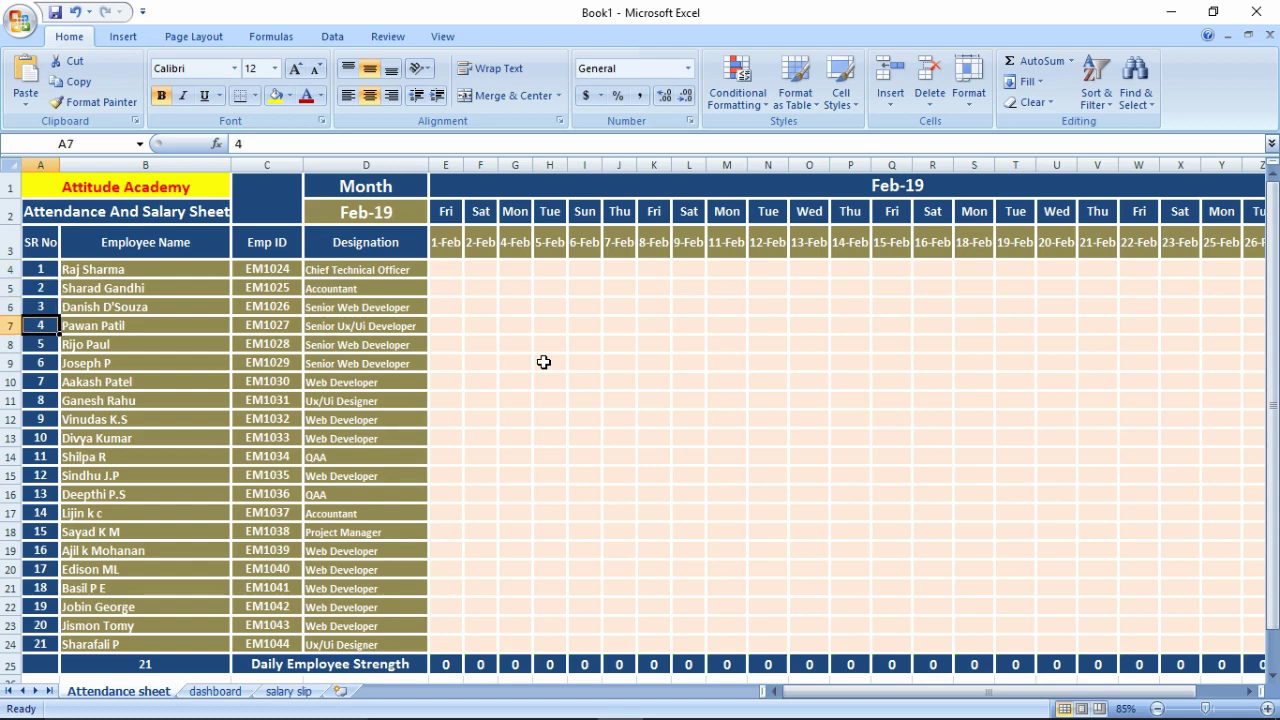
key("Down")
key("Right")
key("Right")
key("Right")
key("Up")
key("Up")
key("Up")
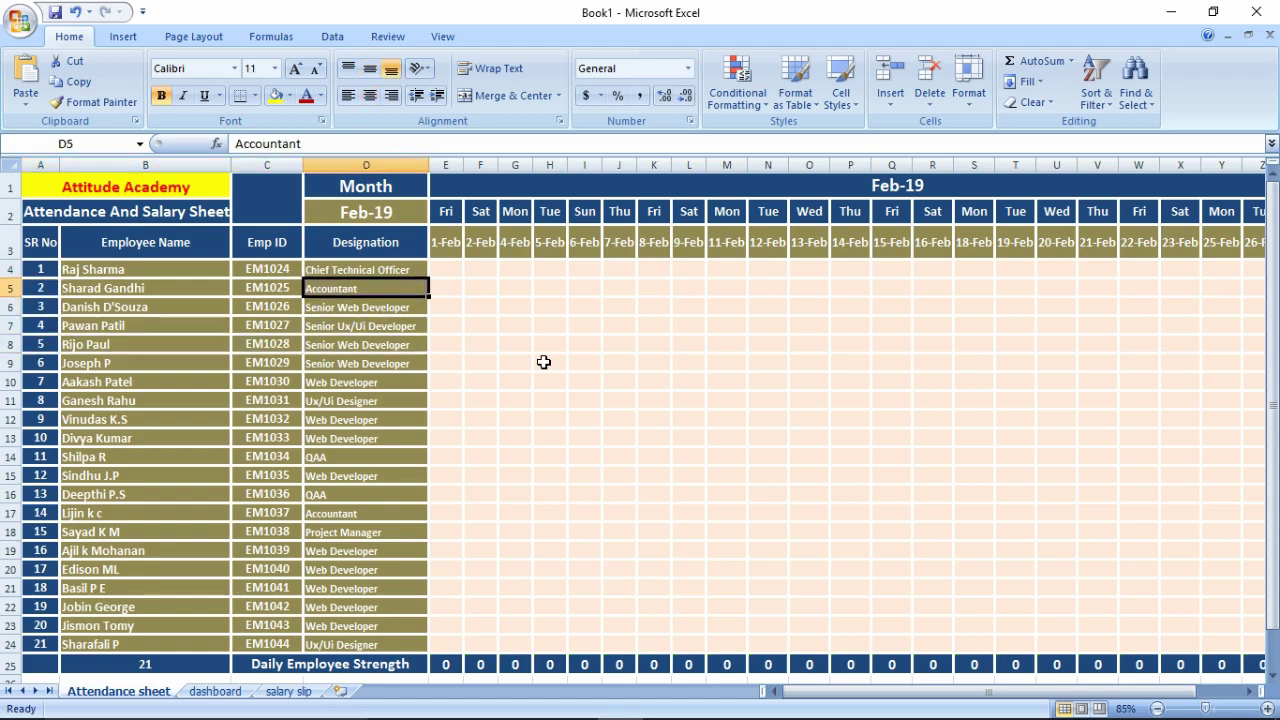
key("Up")
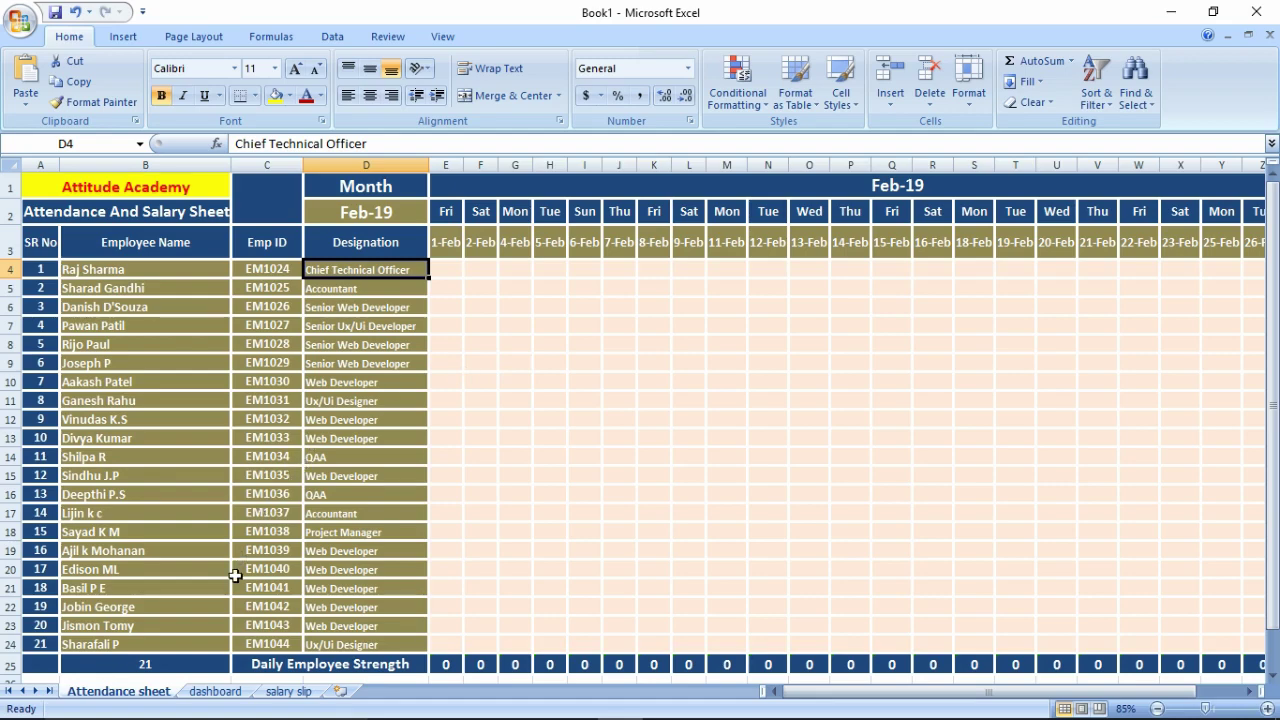
left_click(216, 691)
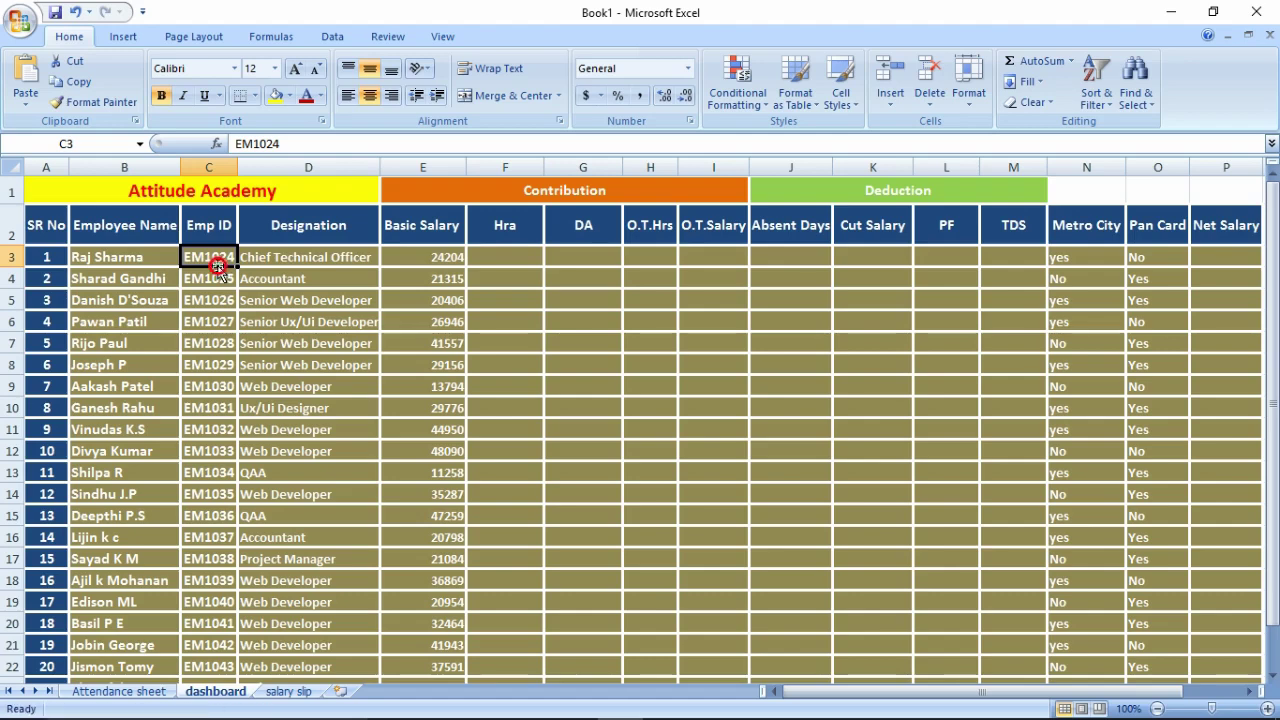
left_click(318, 267)
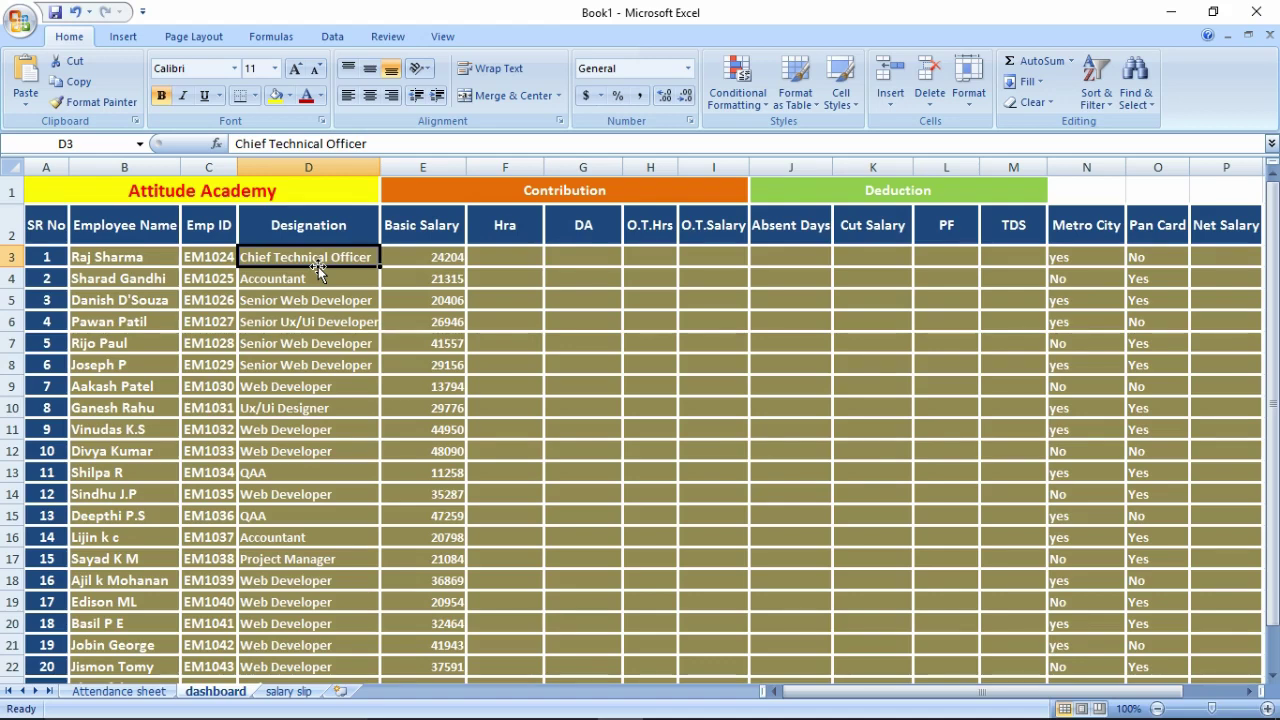
key("Down")
key("Up")
key("Right")
key("Left")
key("Left")
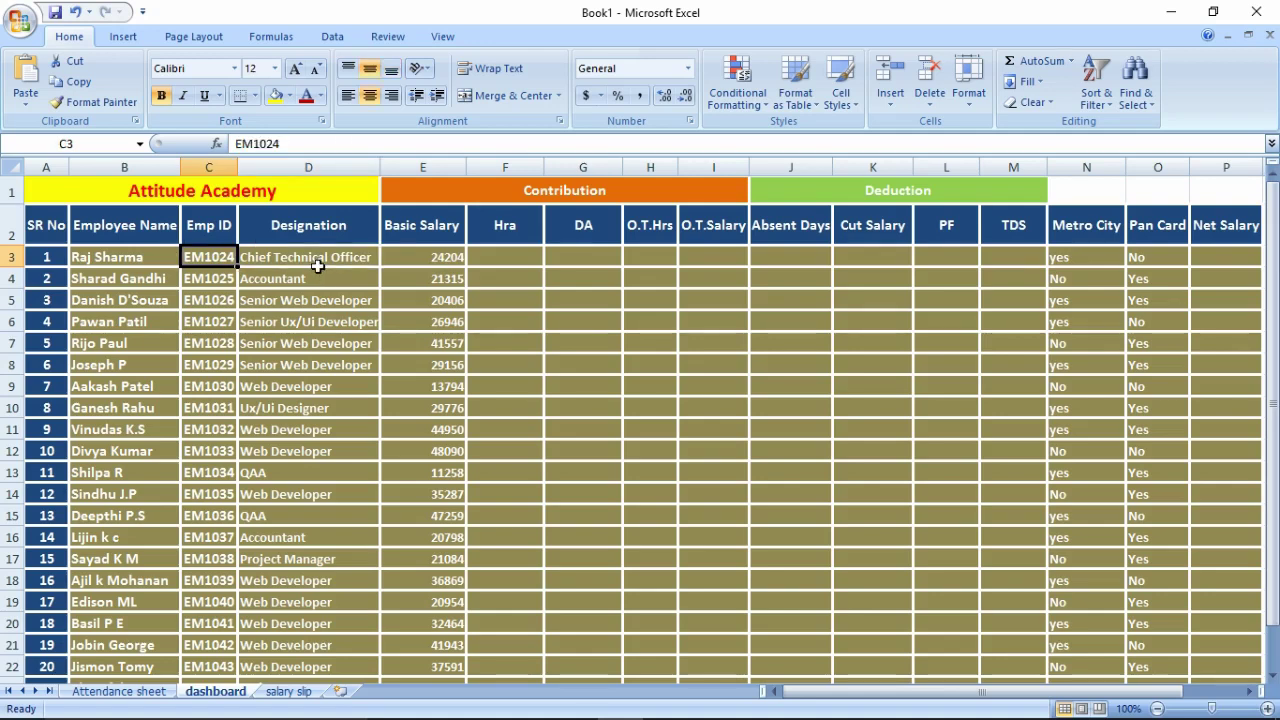
key("Left")
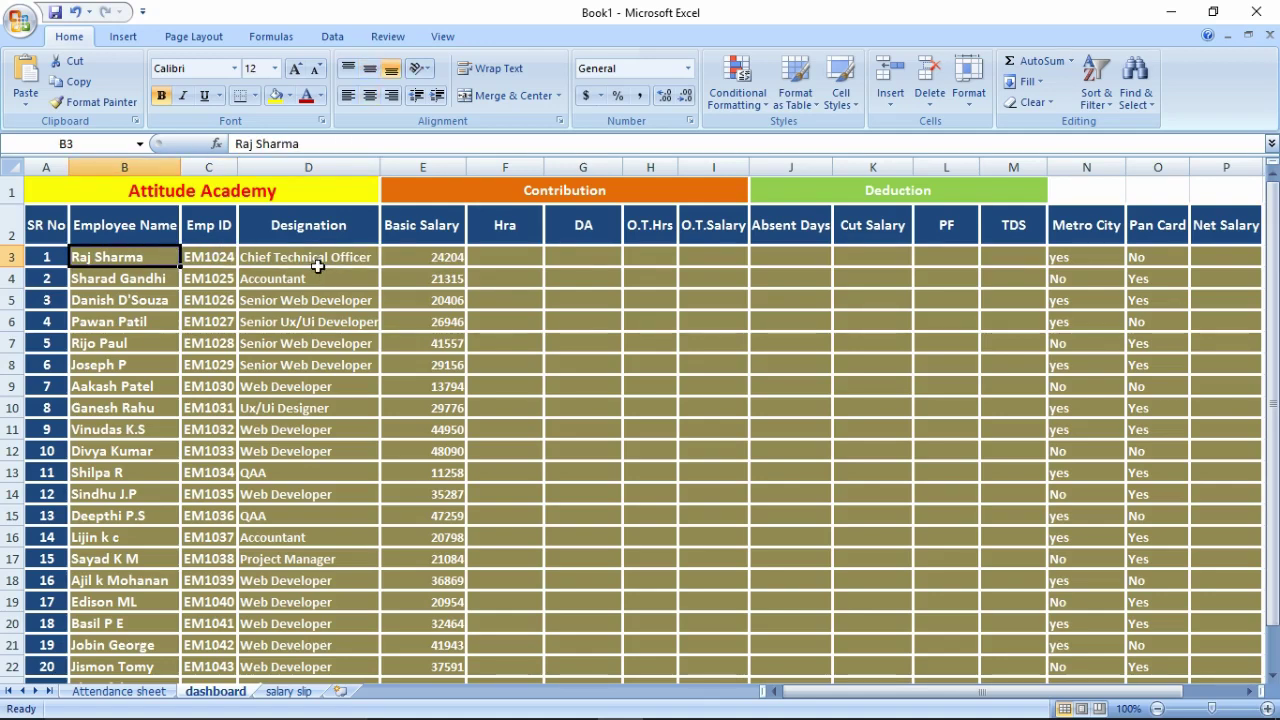
key("Right")
key("Right")
key("Right")
key("Right")
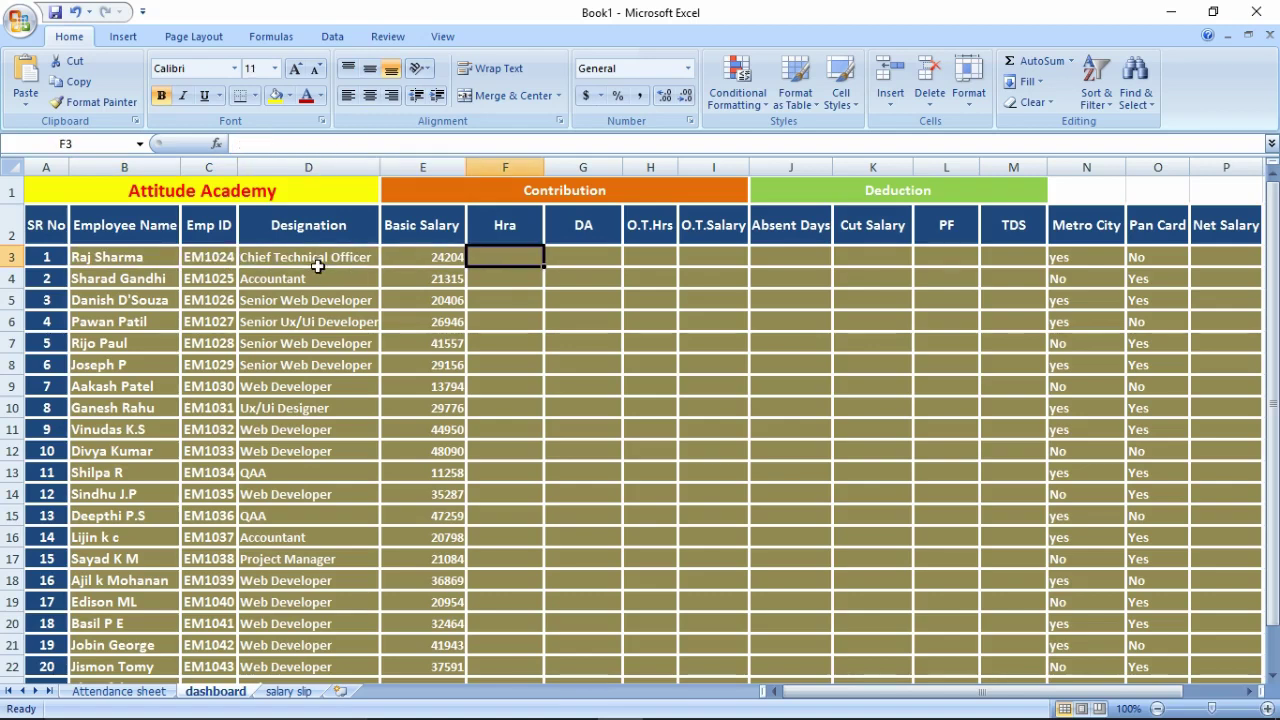
key("Right")
key("Right")
key("Right")
key("Right")
key("Right")
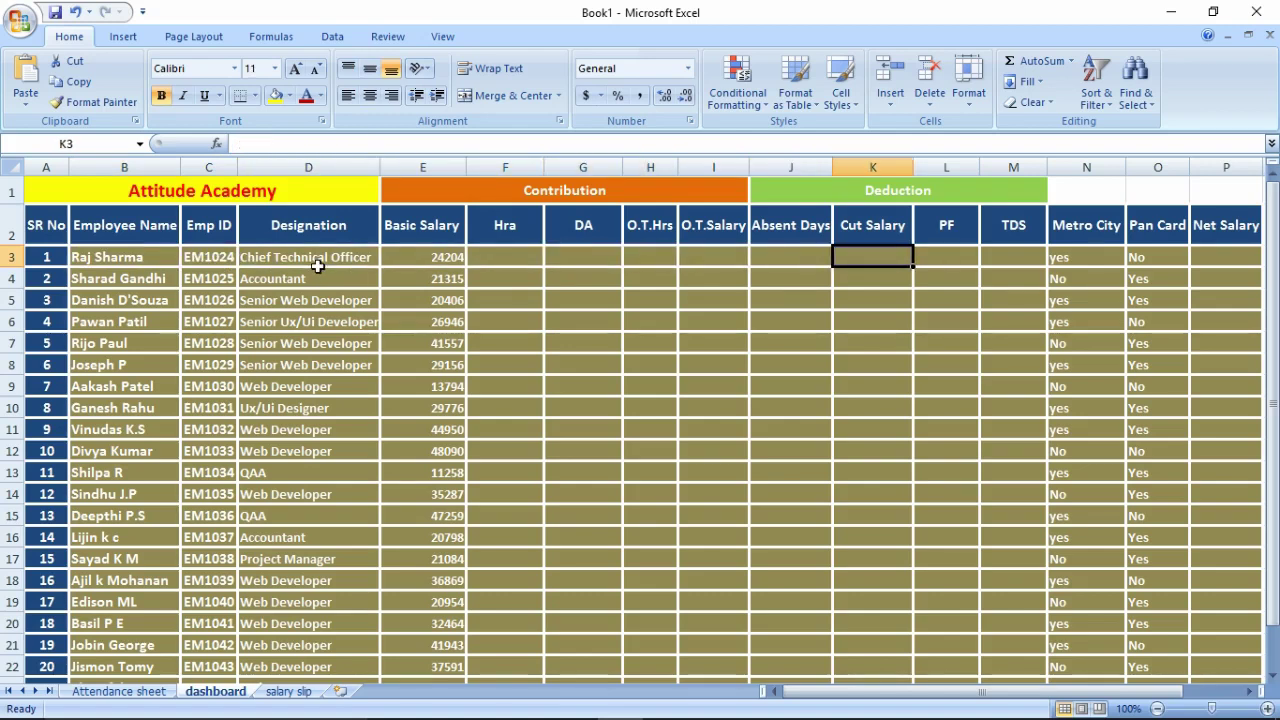
key("Right")
key("Right")
key("Right")
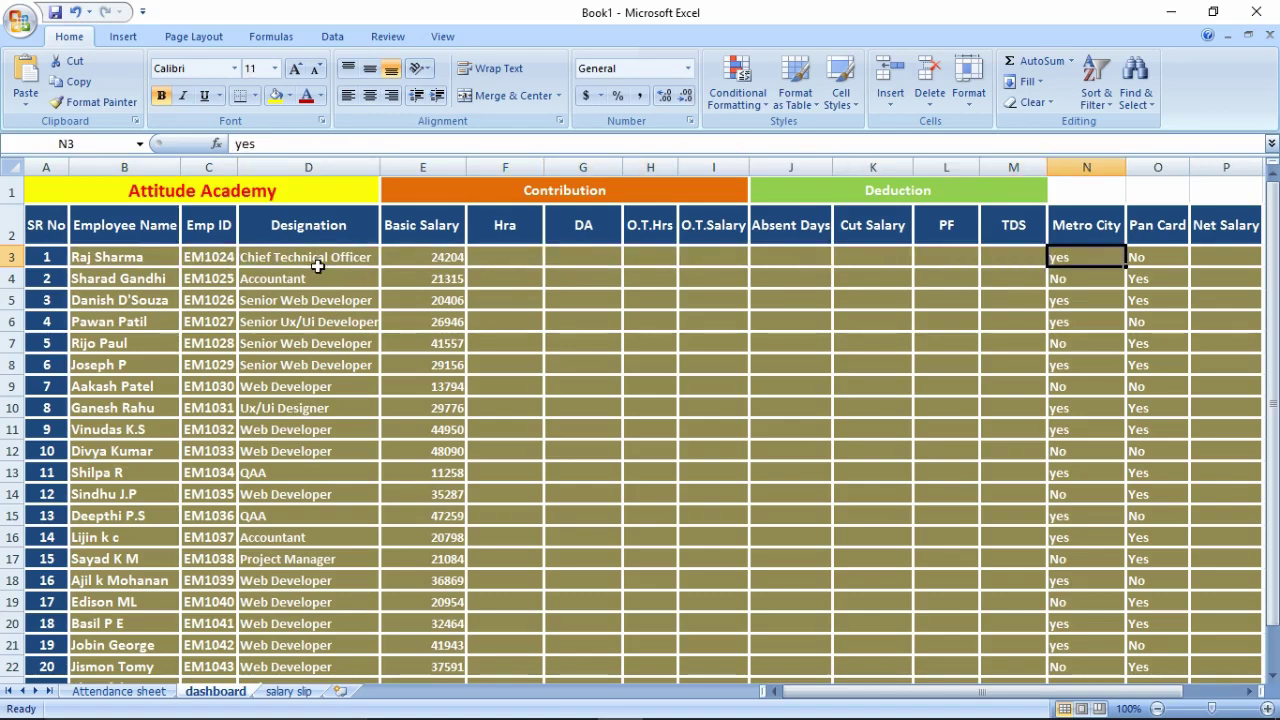
key("Left")
key("Left")
key("Left")
key("Left")
key("Left")
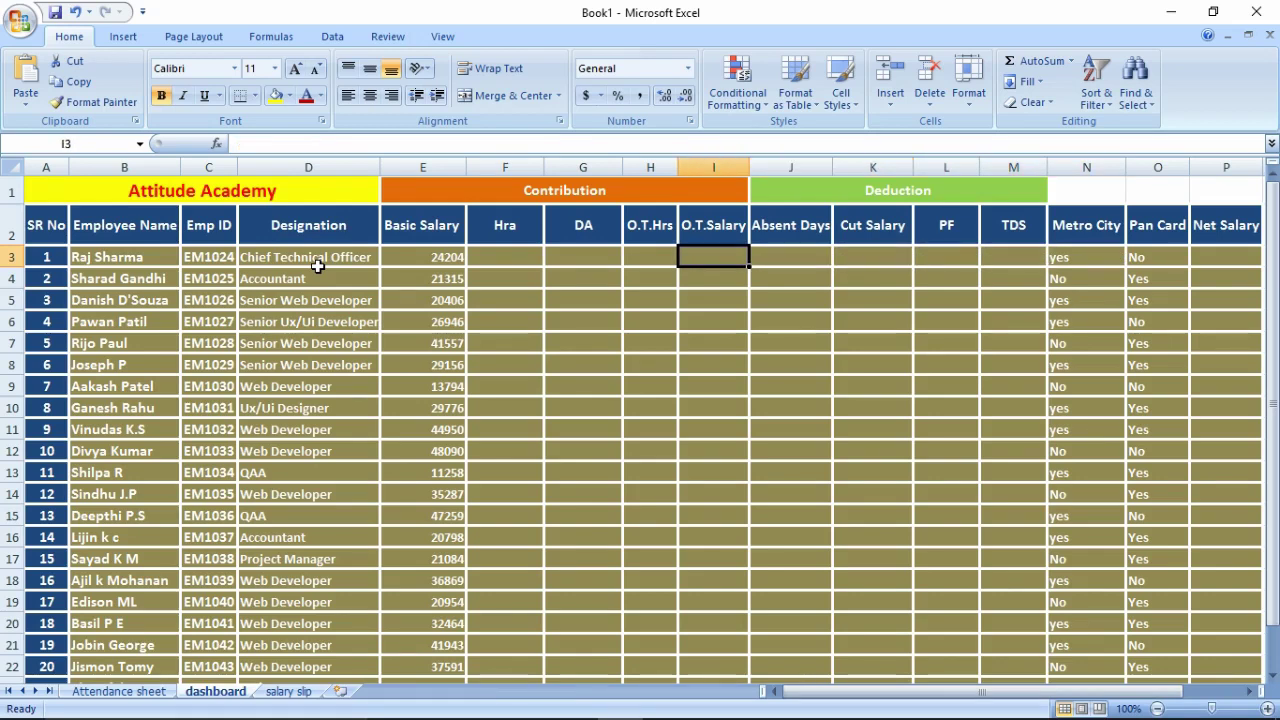
key("Left")
key("Left")
key("Left")
key("Right")
key("Right")
key("Right")
key("Right")
key("Right")
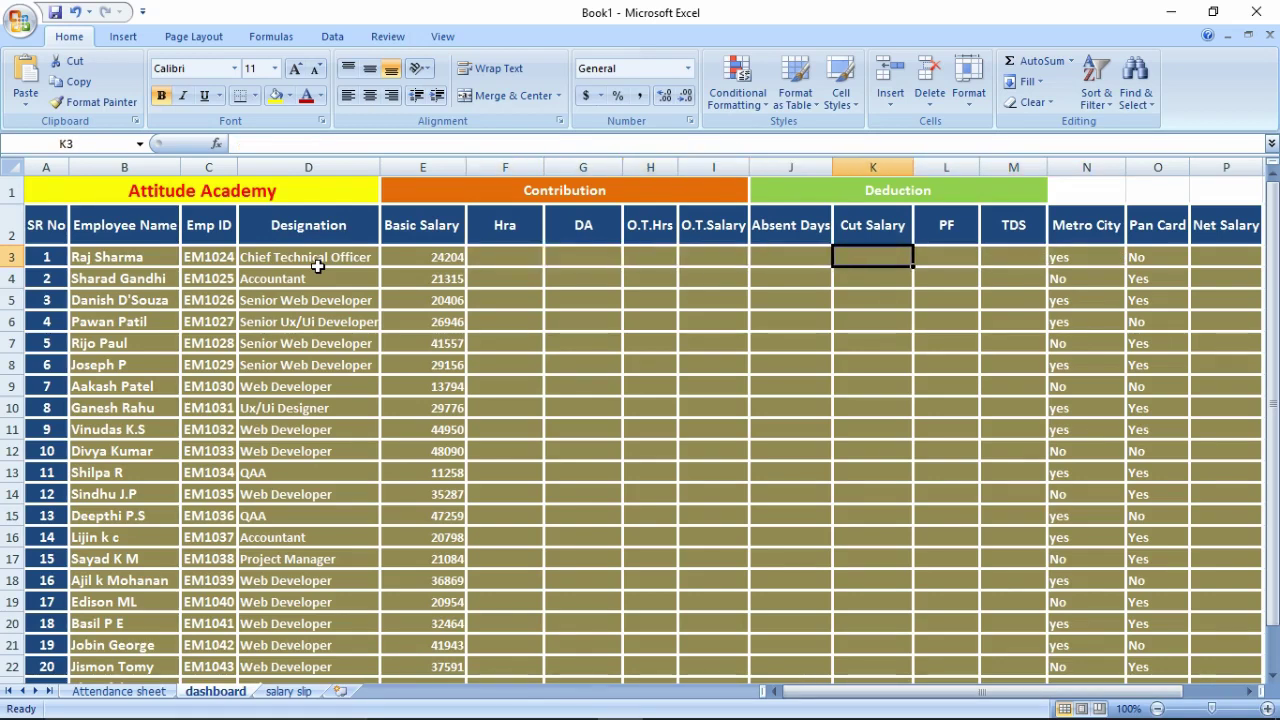
key("Right")
key("Right")
key("Right")
key("Right")
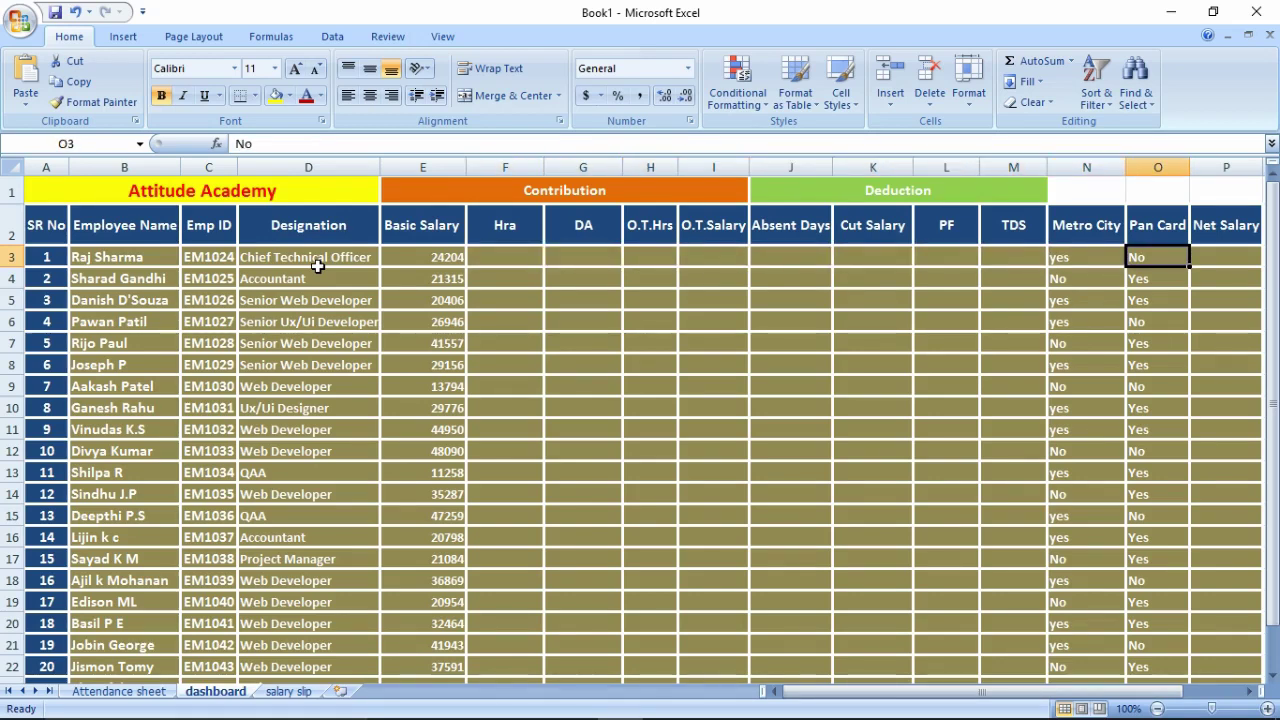
left_click(295, 691)
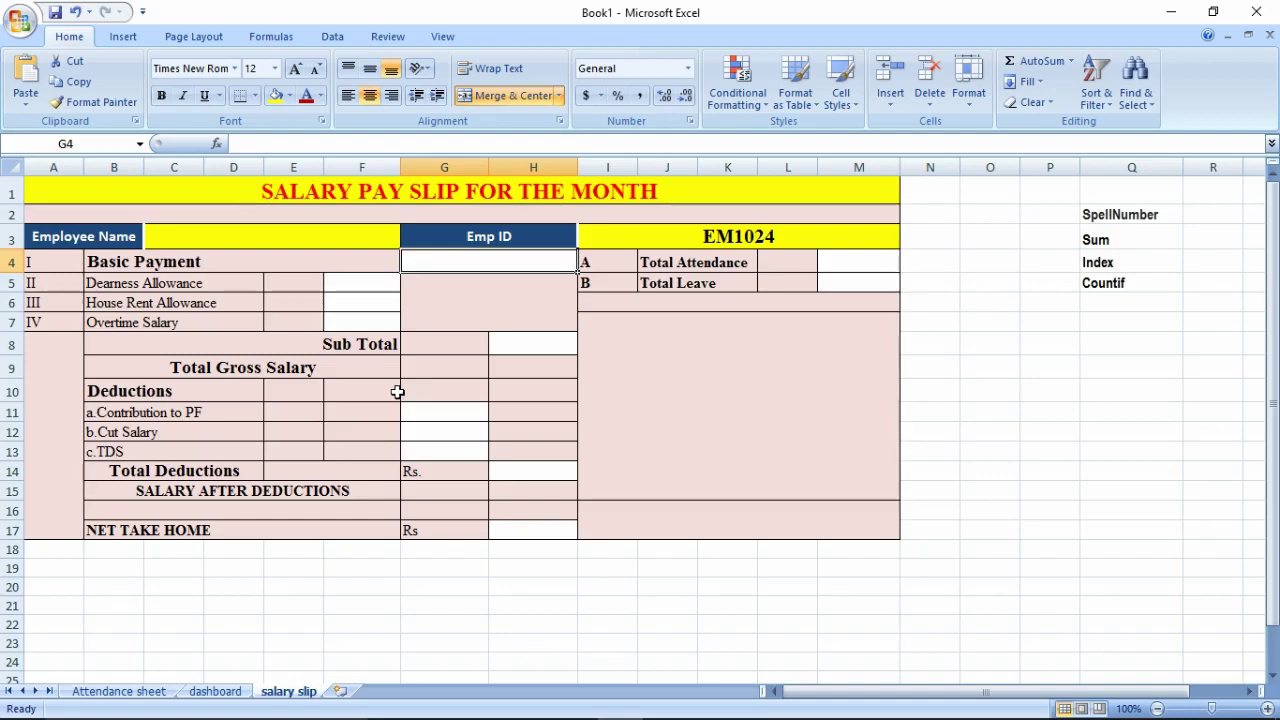
left_click(137, 691)
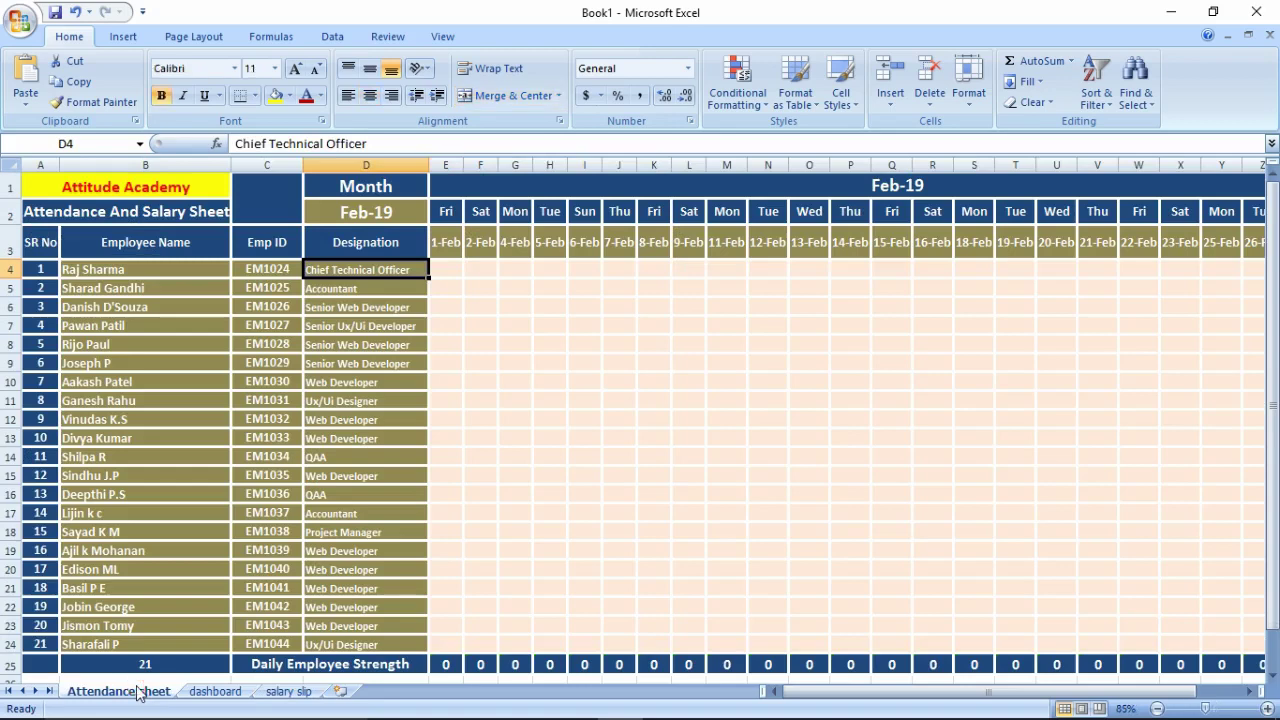
Step: Limit the 1-Feb to 28-Feb attendance grid to a P, A list and check E4's dropdown
left_click(455, 268)
mouse_move(455, 268)
left_mouse_down()
mouse_move(897, 472)
mouse_move(1112, 636)
mouse_move(1141, 638)
left_mouse_up()
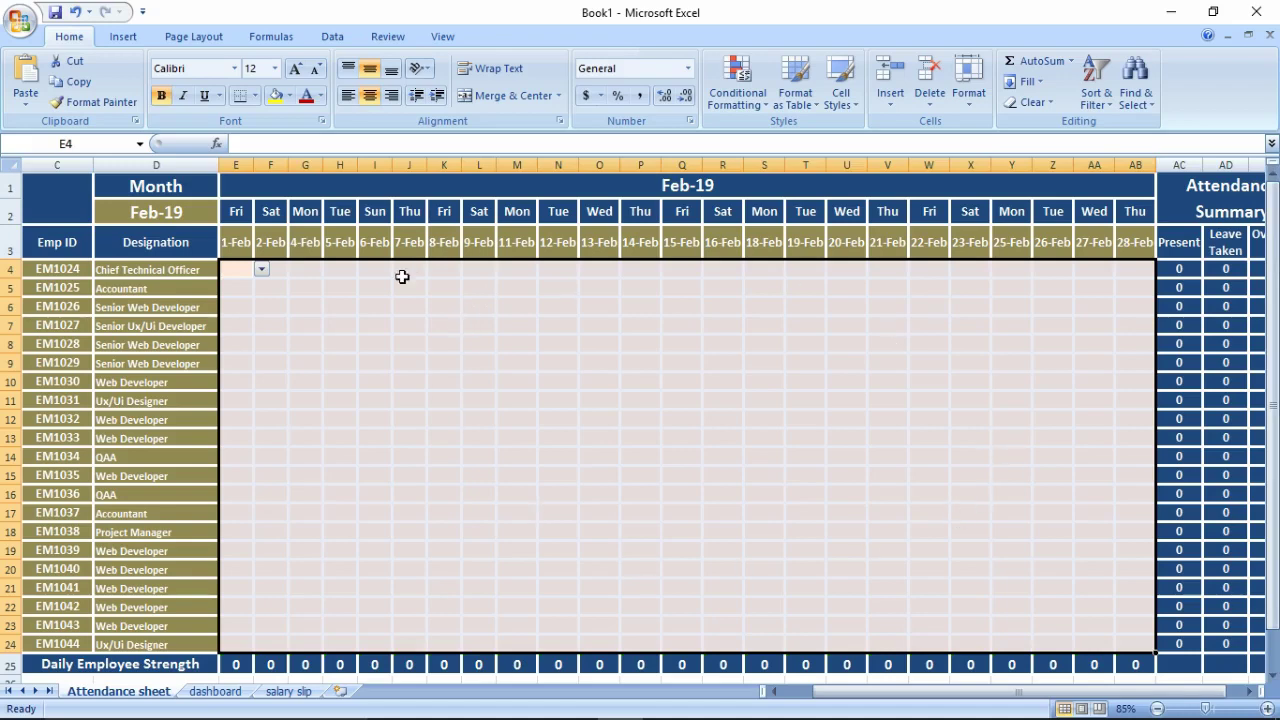
left_click(330, 37)
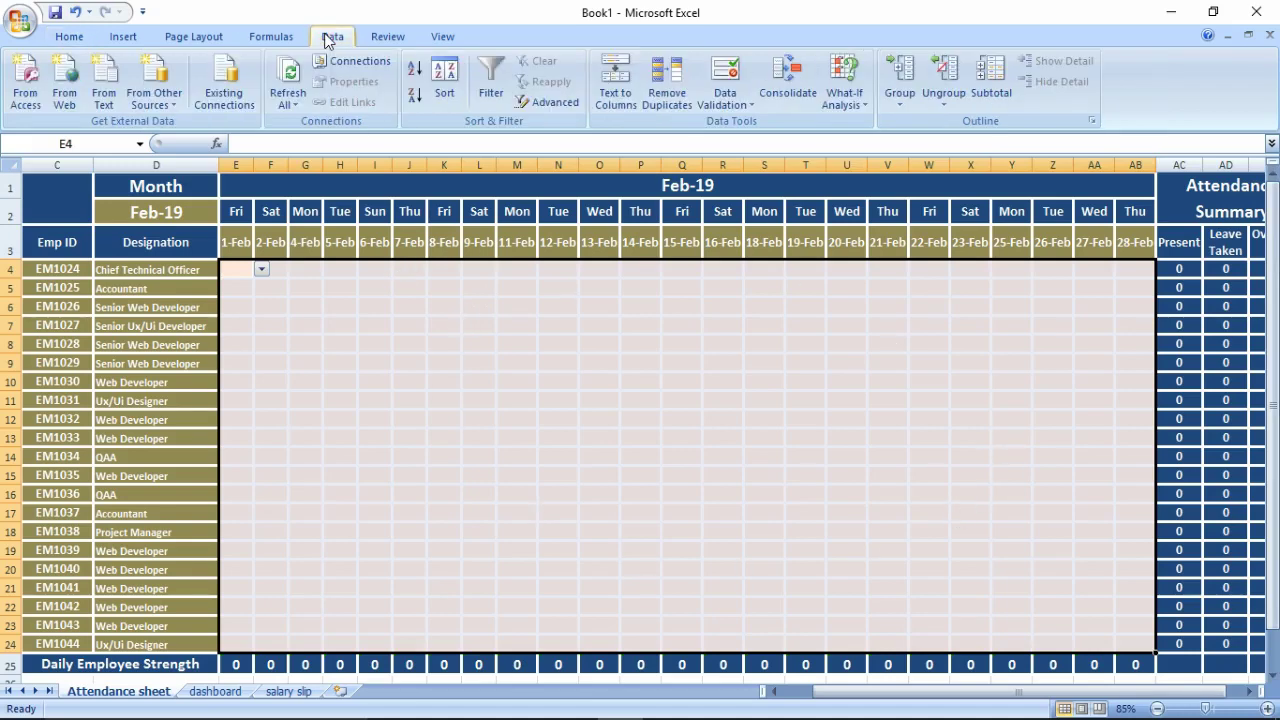
left_click(741, 106)
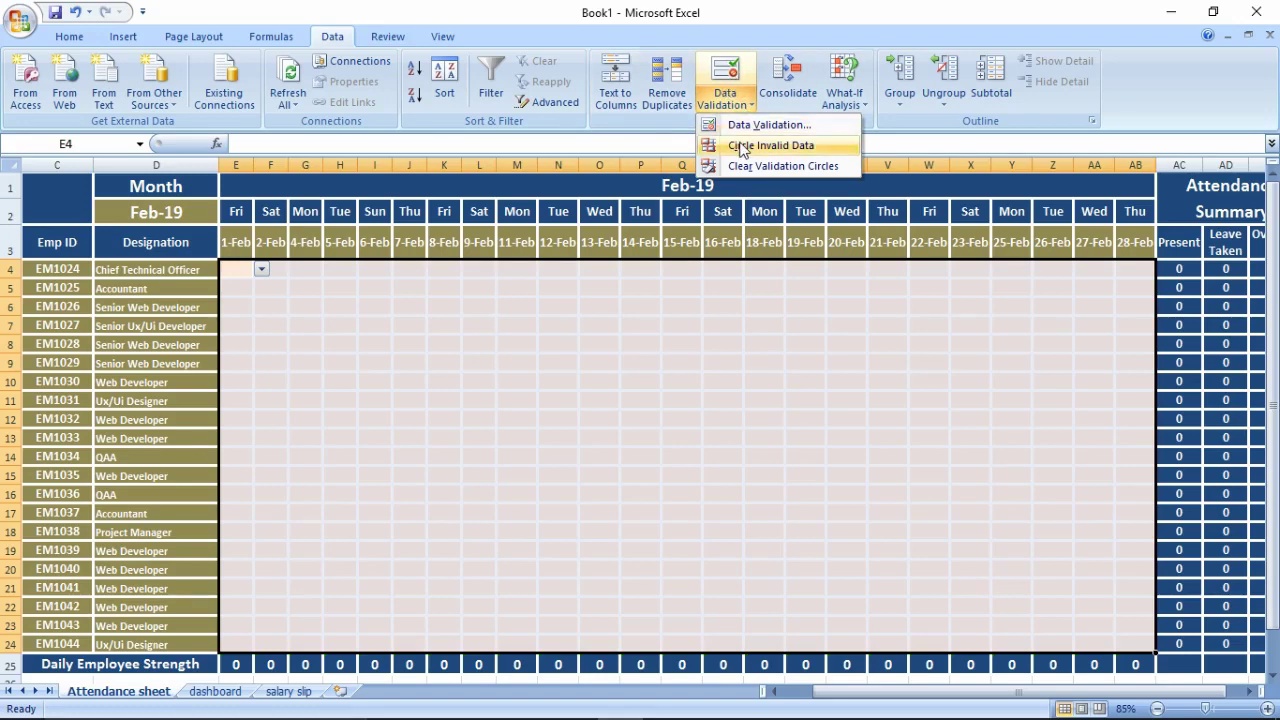
left_click(750, 126)
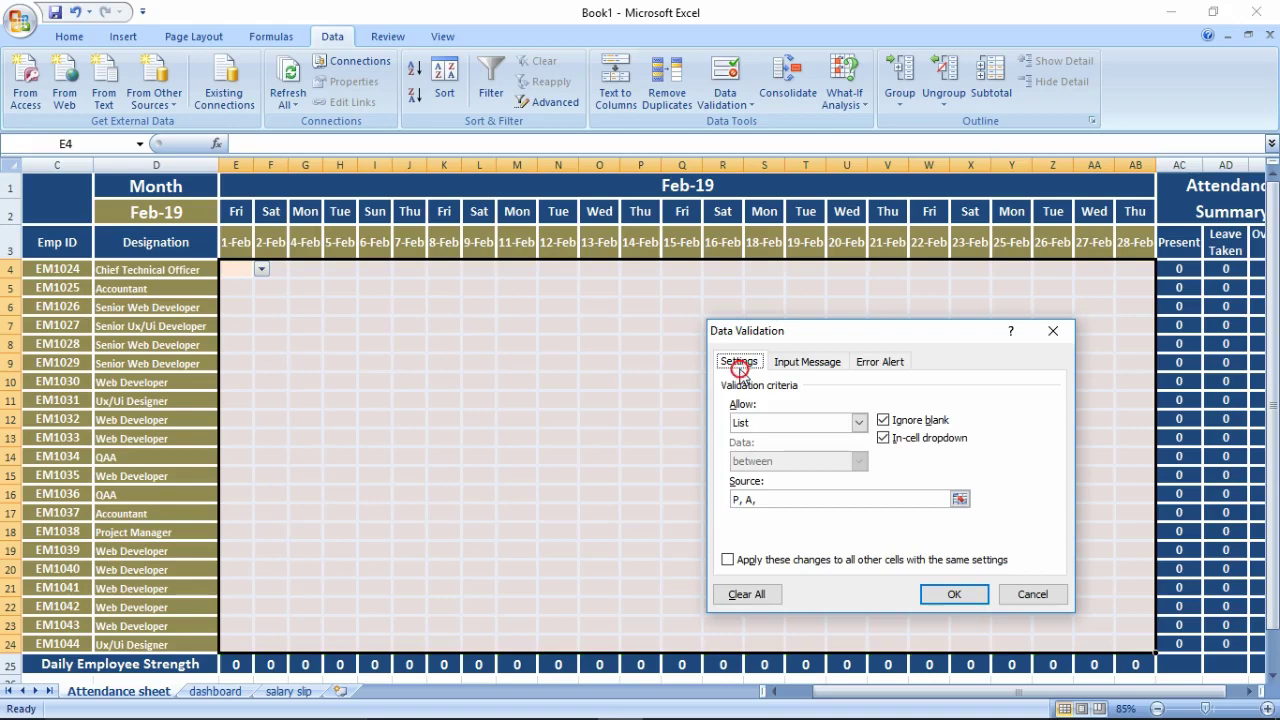
left_click(790, 424)
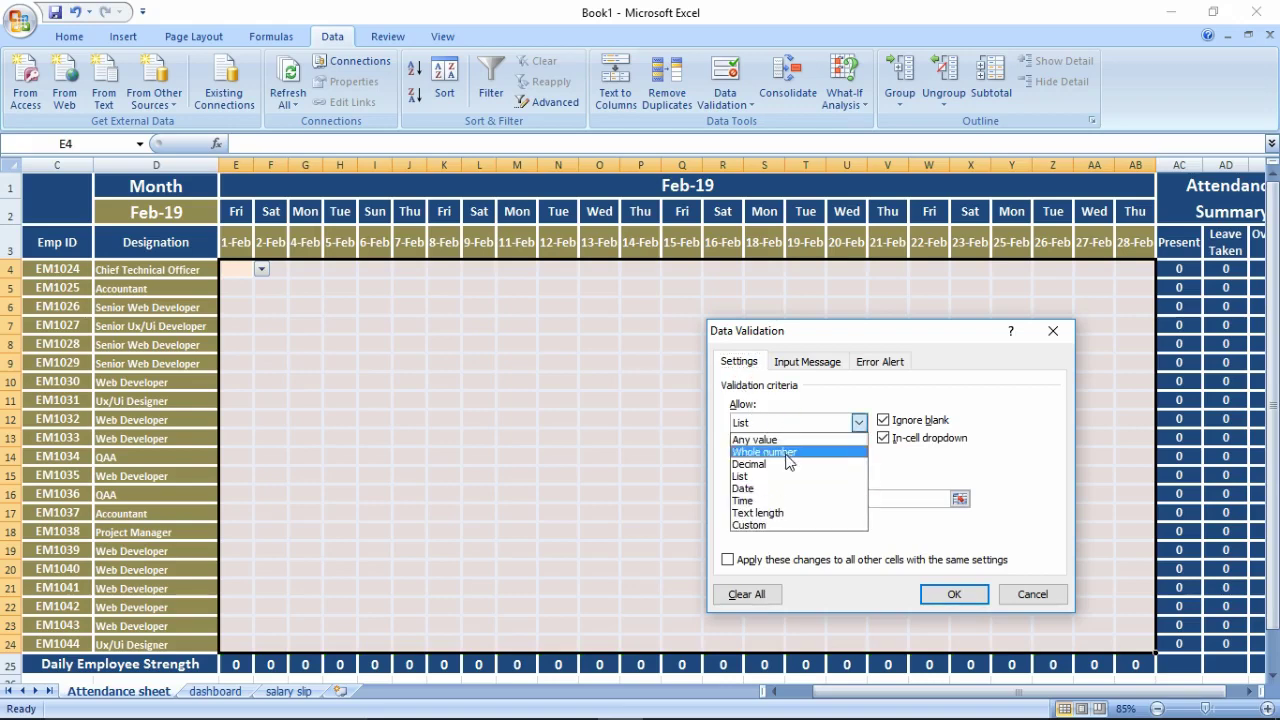
left_click(784, 479)
type("P, A,")
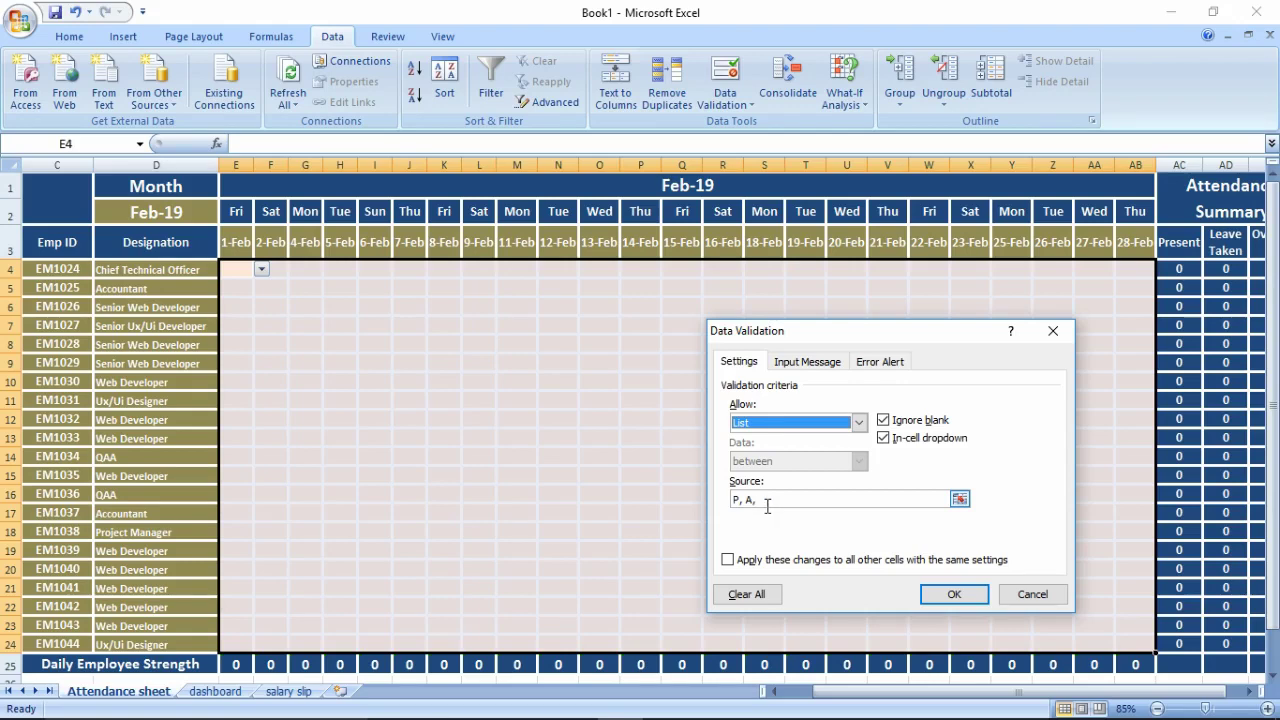
left_click(769, 506)
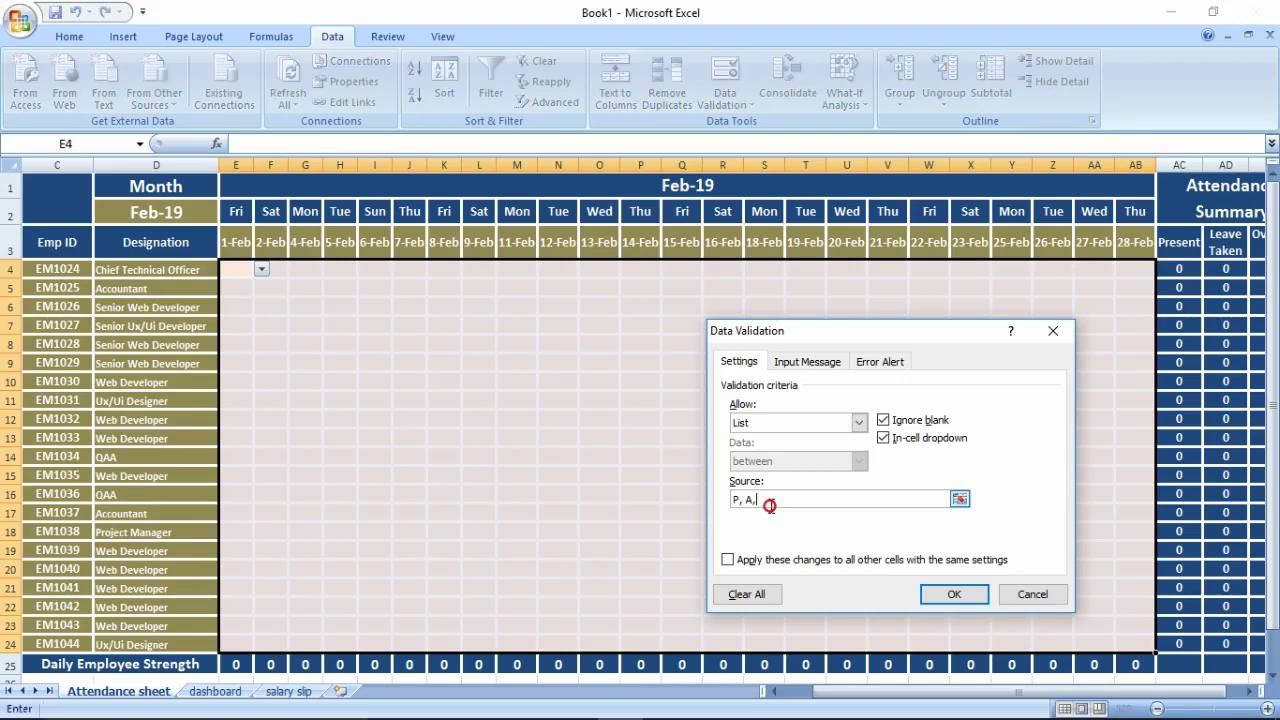
type("L")
left_click(956, 599)
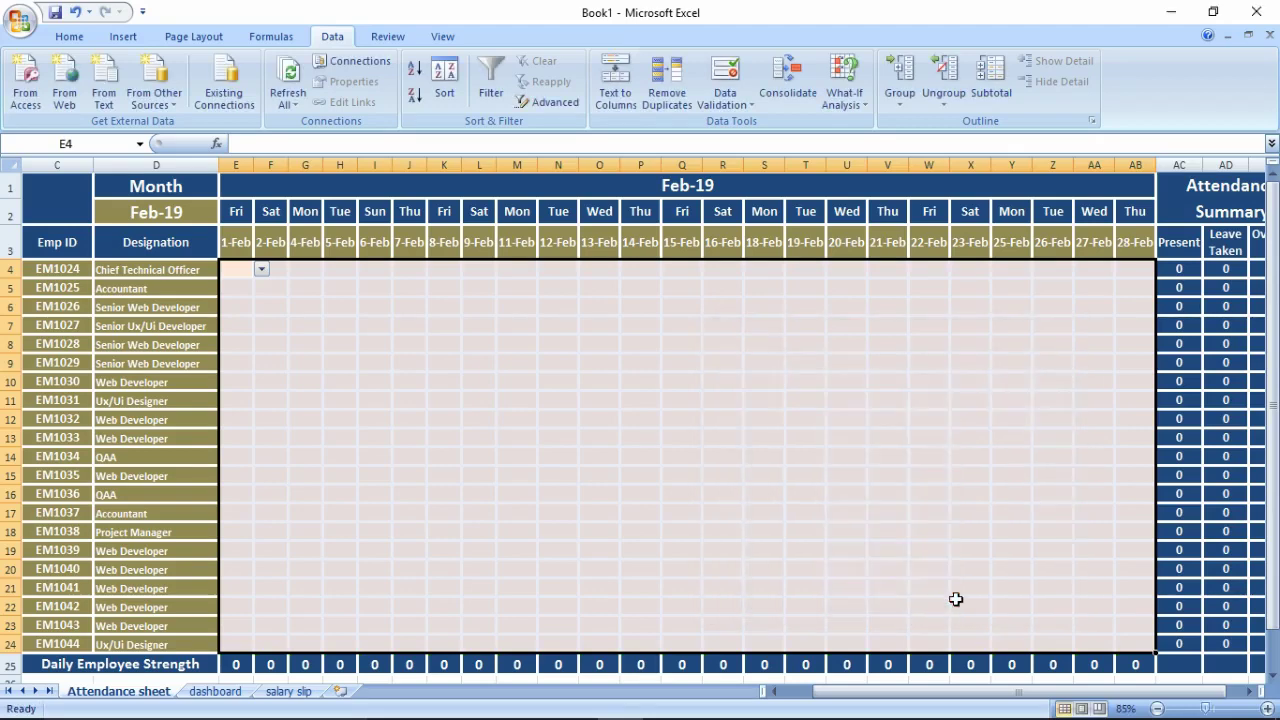
left_click(262, 270)
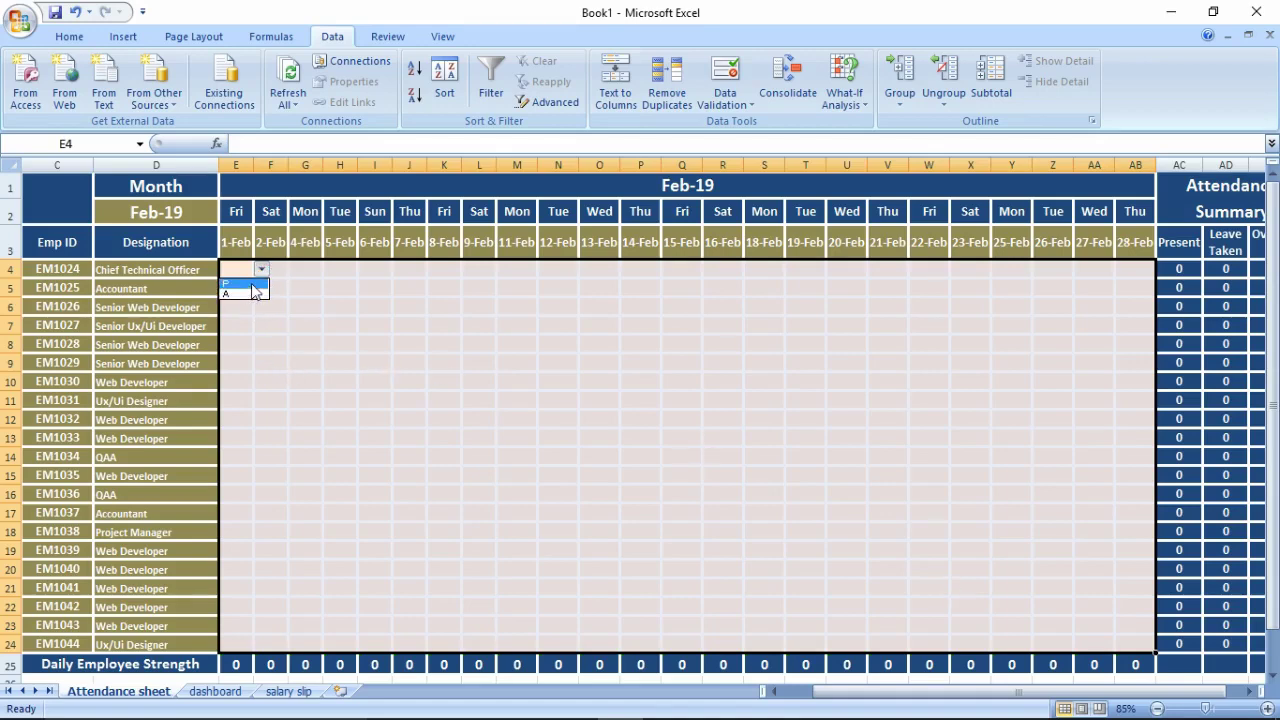
left_click(275, 337)
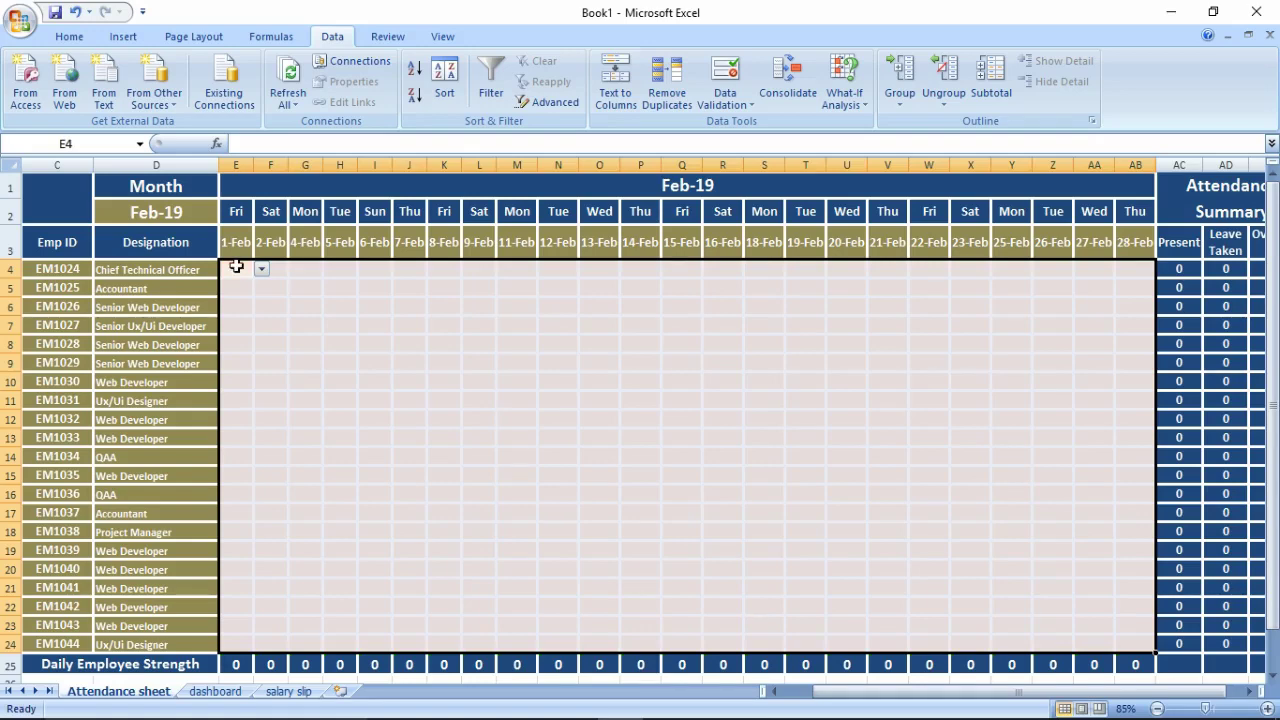
Step: Review the H, A and P conditional formatting rules, keeping A red and P green
left_click(70, 37)
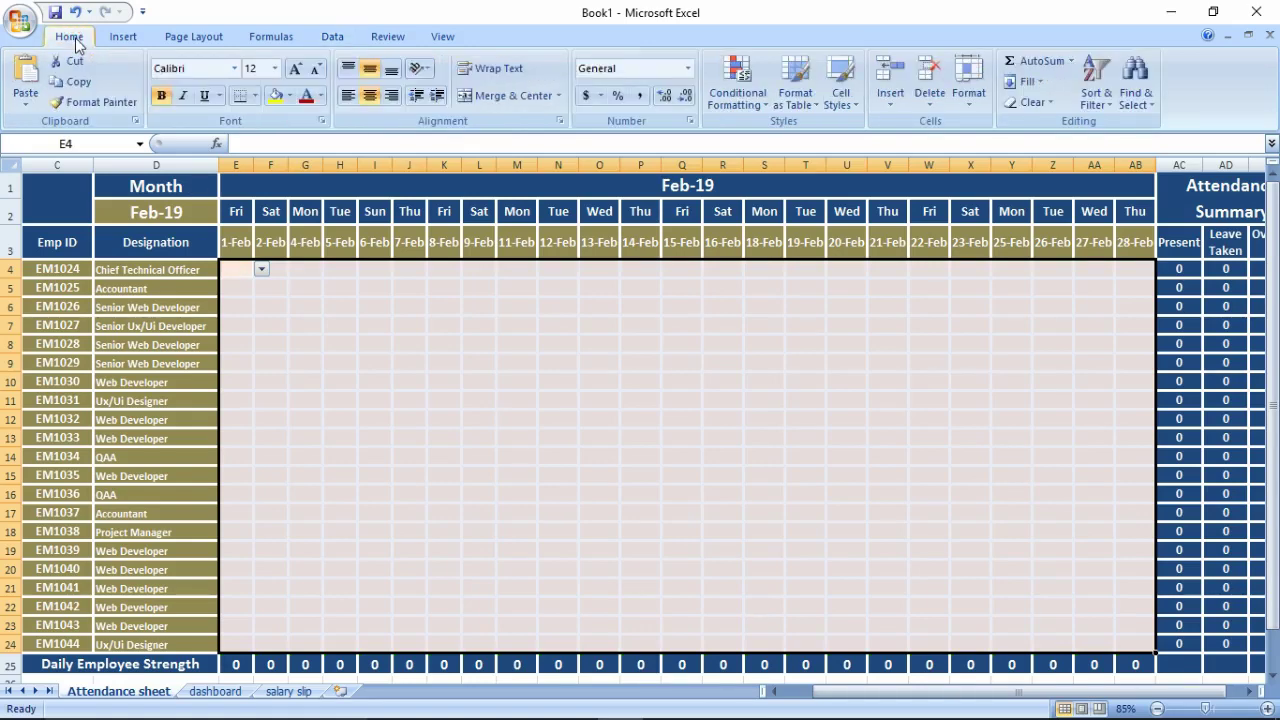
left_click(750, 102)
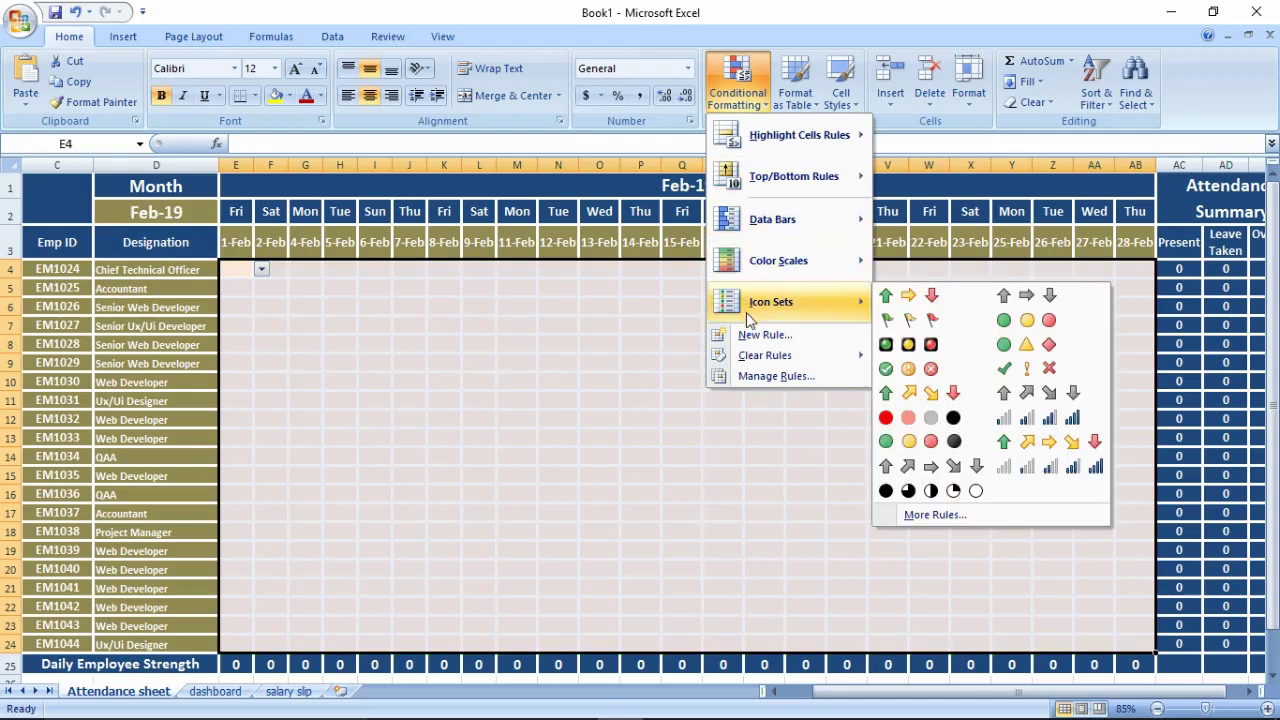
left_click(772, 376)
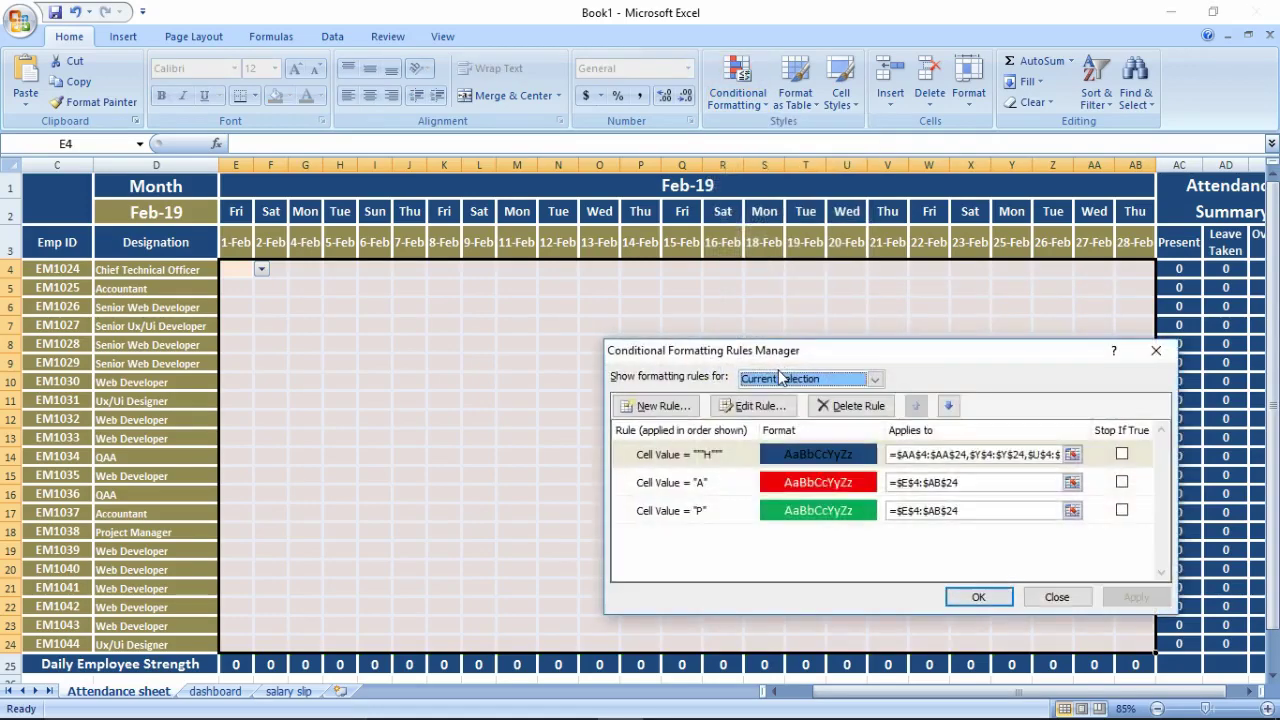
double_click(680, 455)
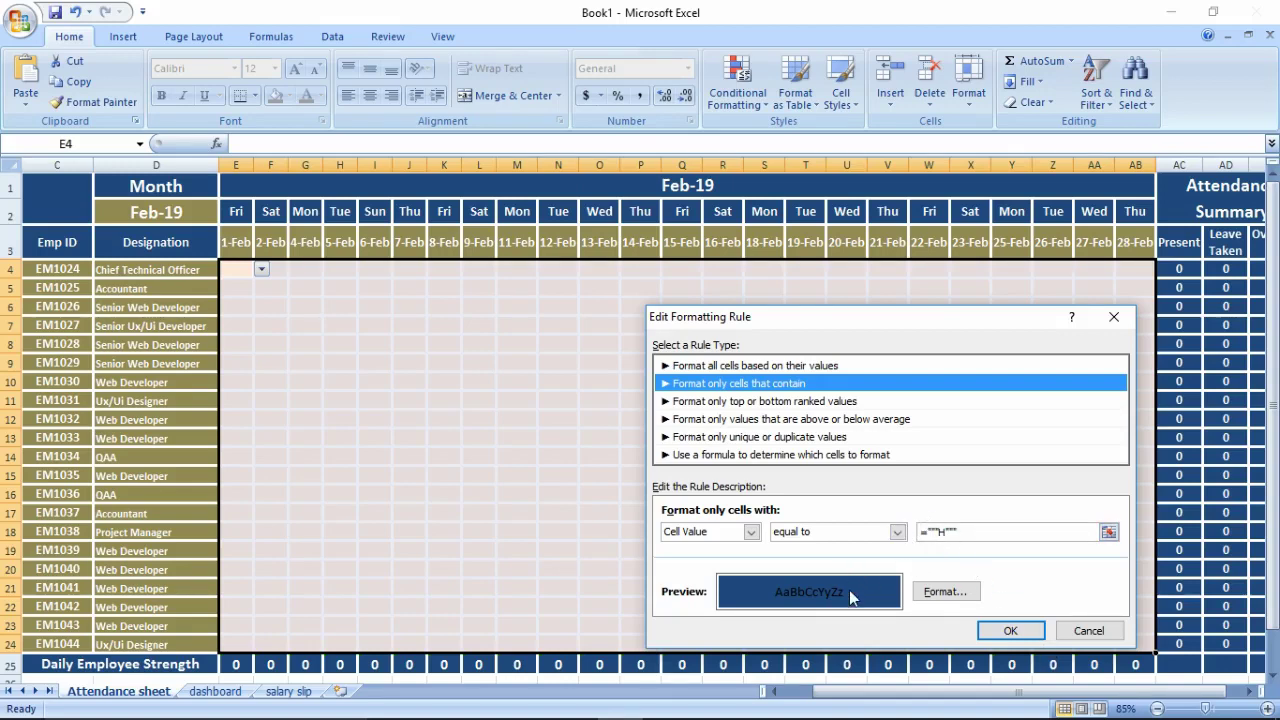
left_click(1088, 630)
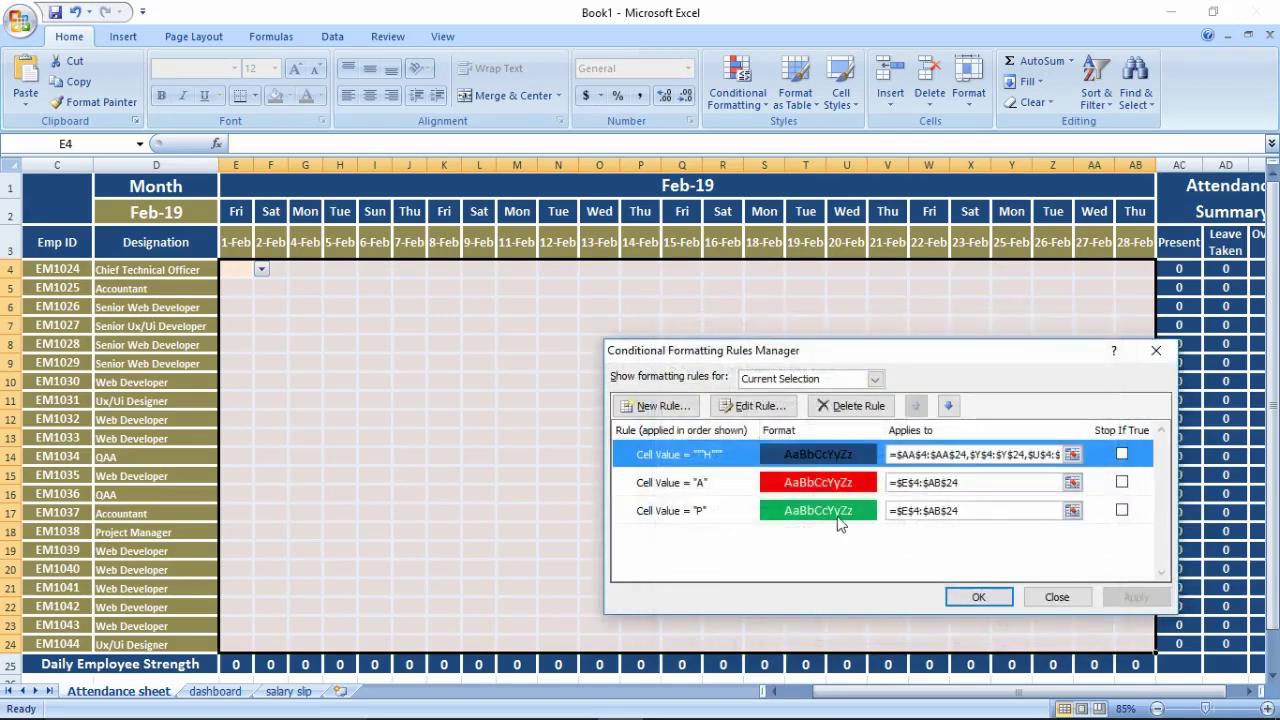
double_click(794, 483)
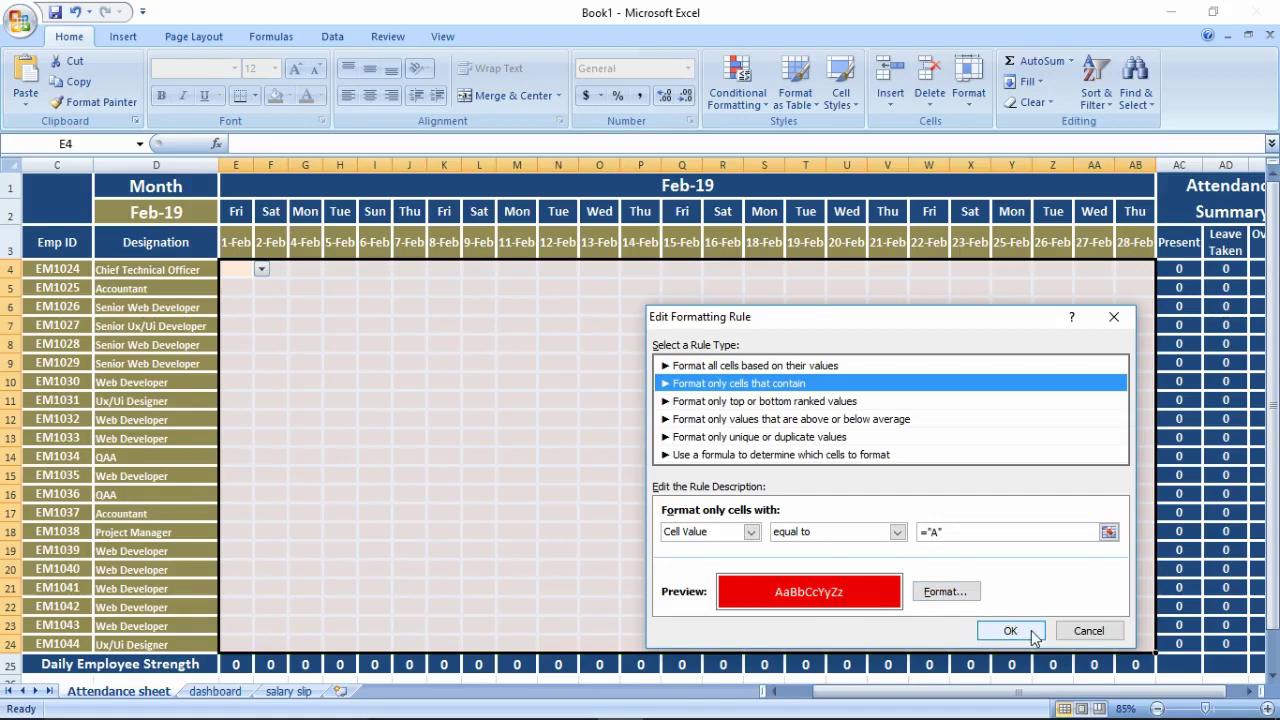
left_click(1082, 630)
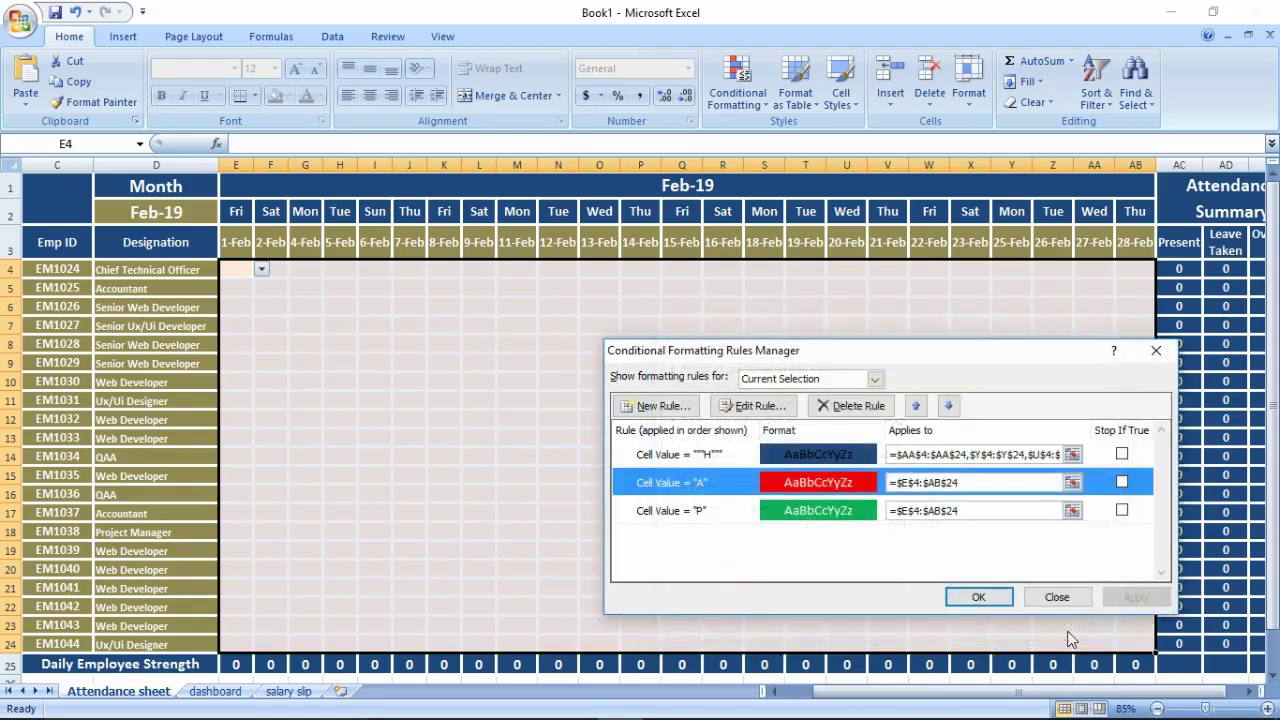
left_click(820, 513)
double_click(825, 520)
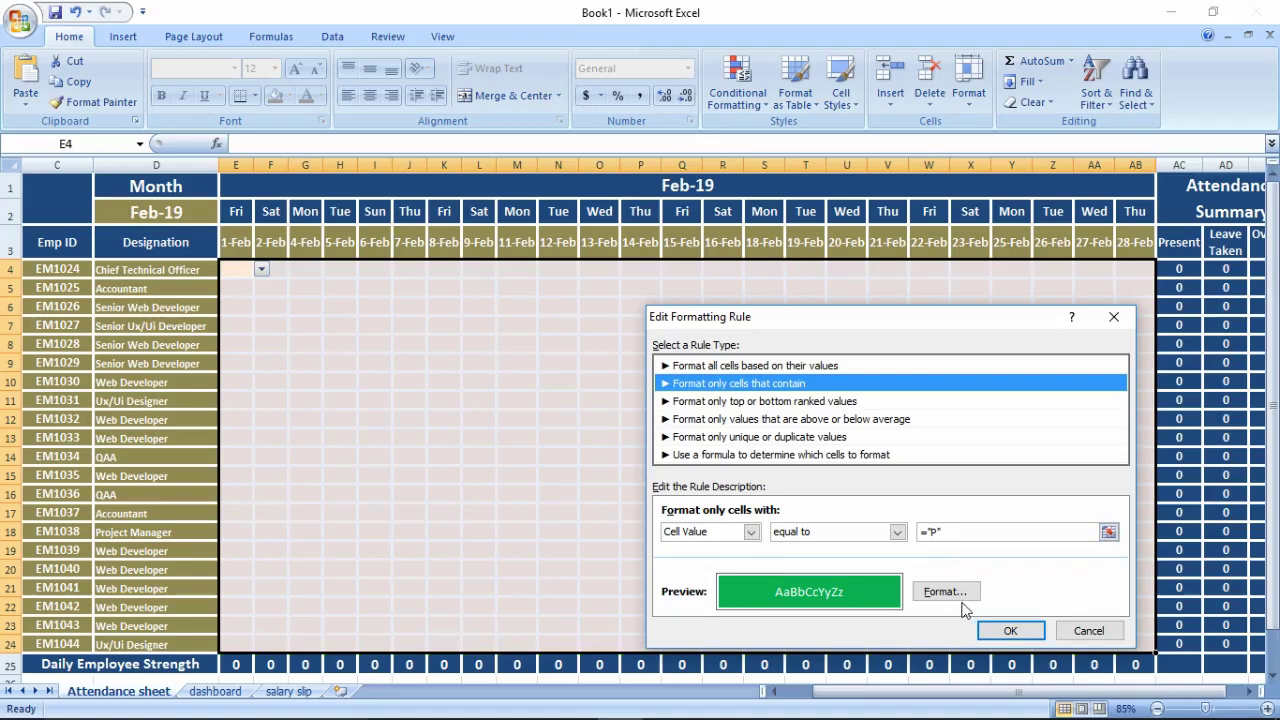
left_click(1008, 630)
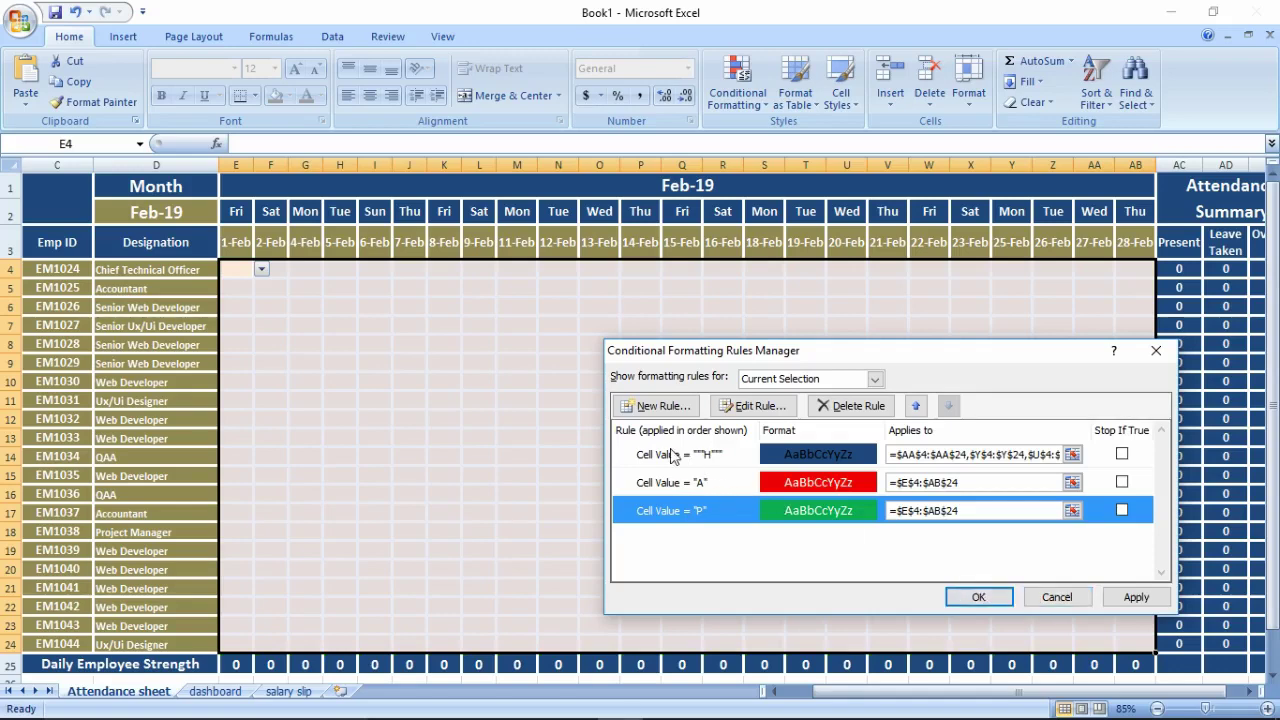
Step: Delete the H rule and apply the remaining formatting rules
left_click(676, 455)
left_click(829, 406)
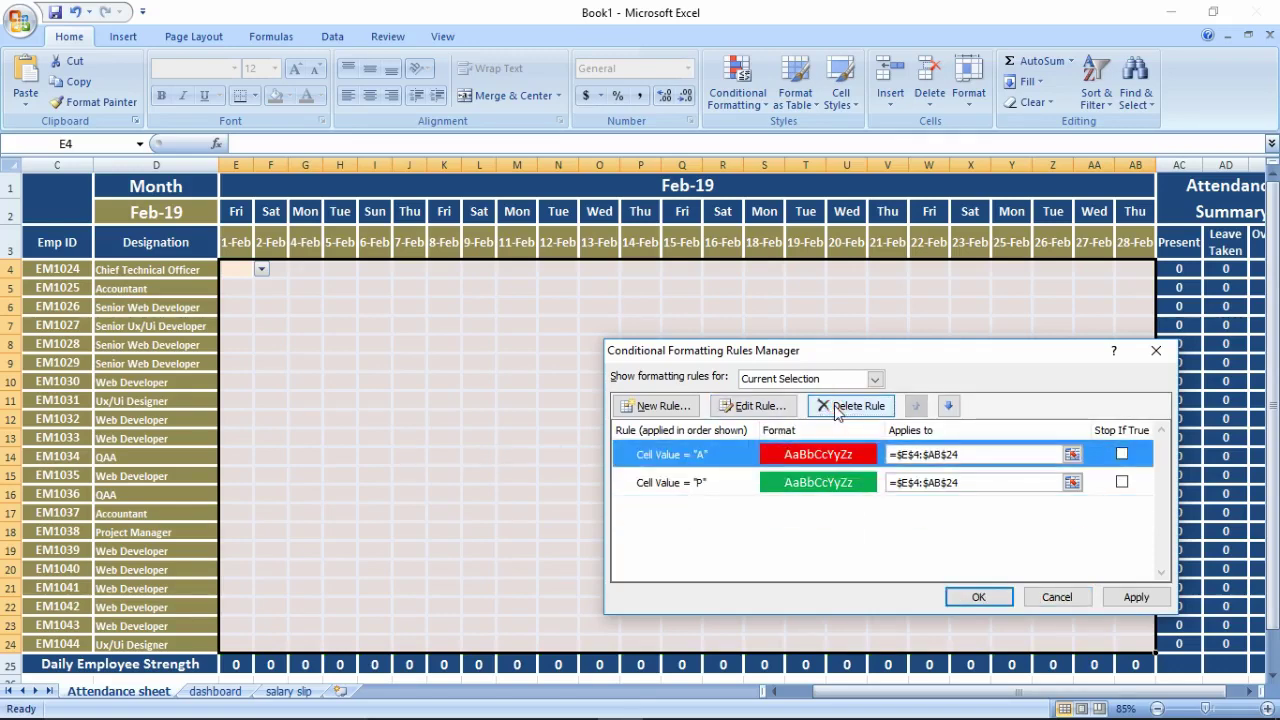
left_click(975, 596)
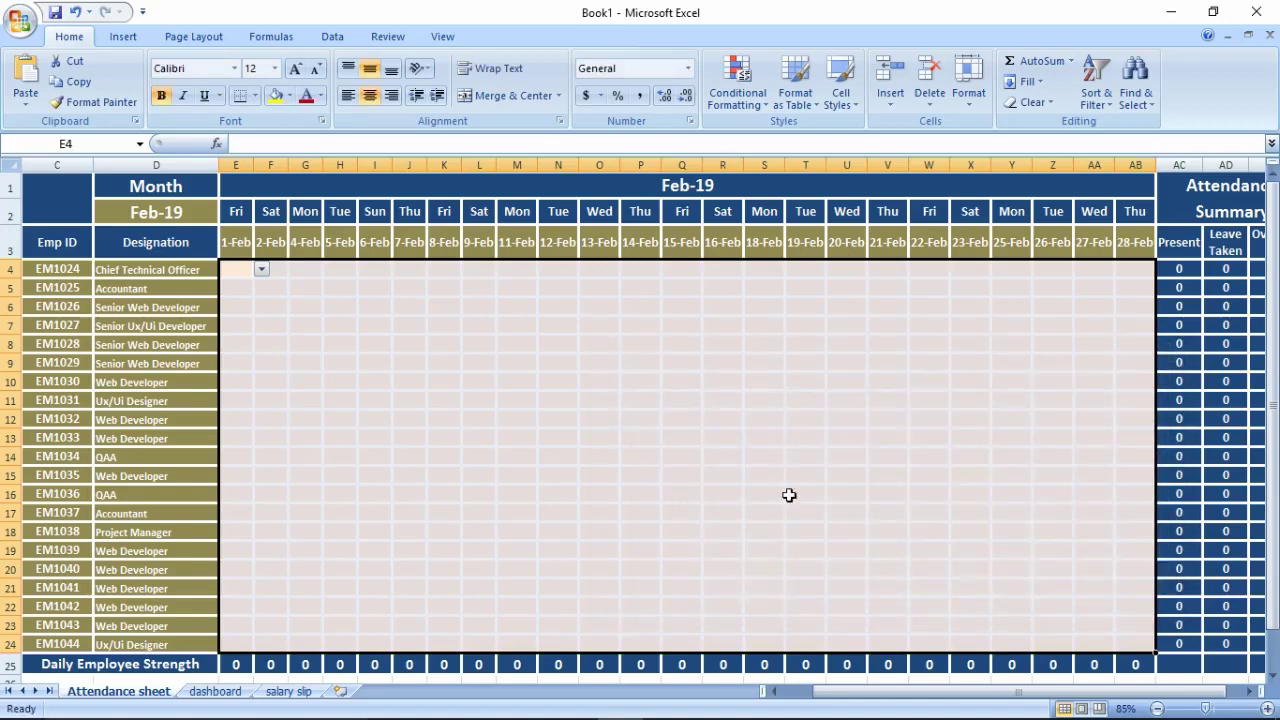
Step: Mark EM1024 absent (A) on 1-Feb in E4 from its dropdown
left_click(261, 271)
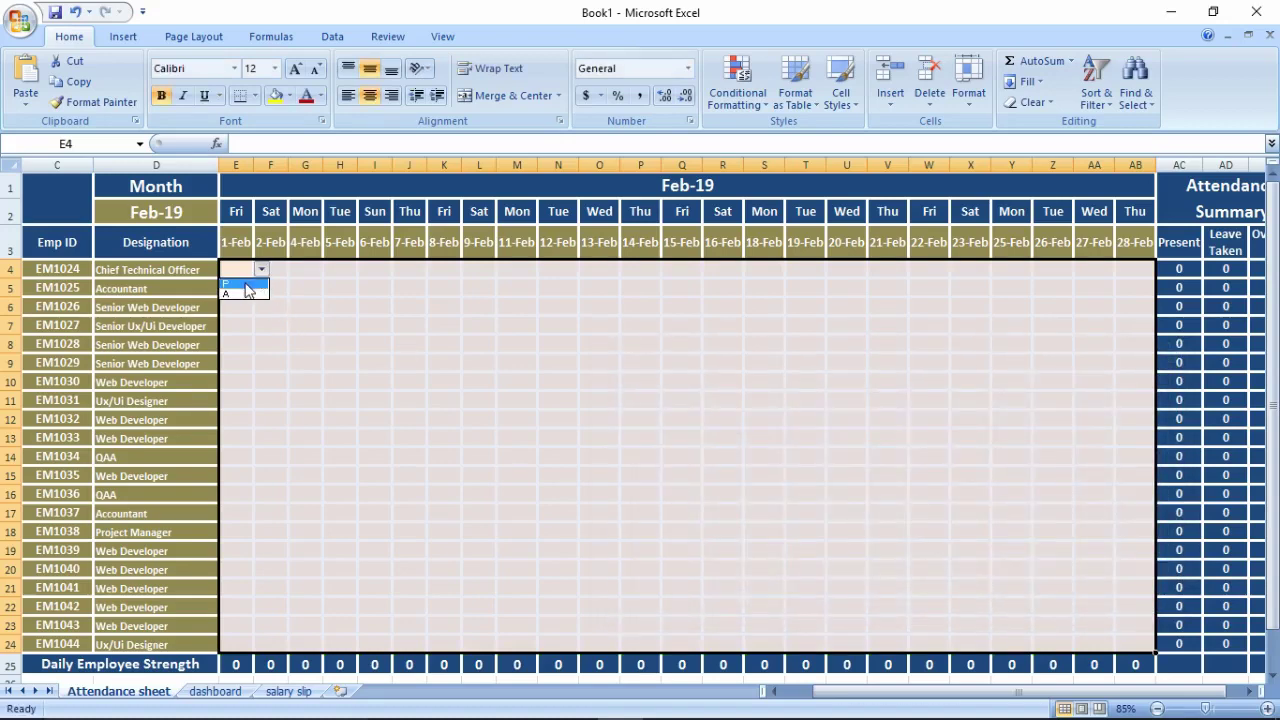
left_click(244, 286)
left_click(261, 271)
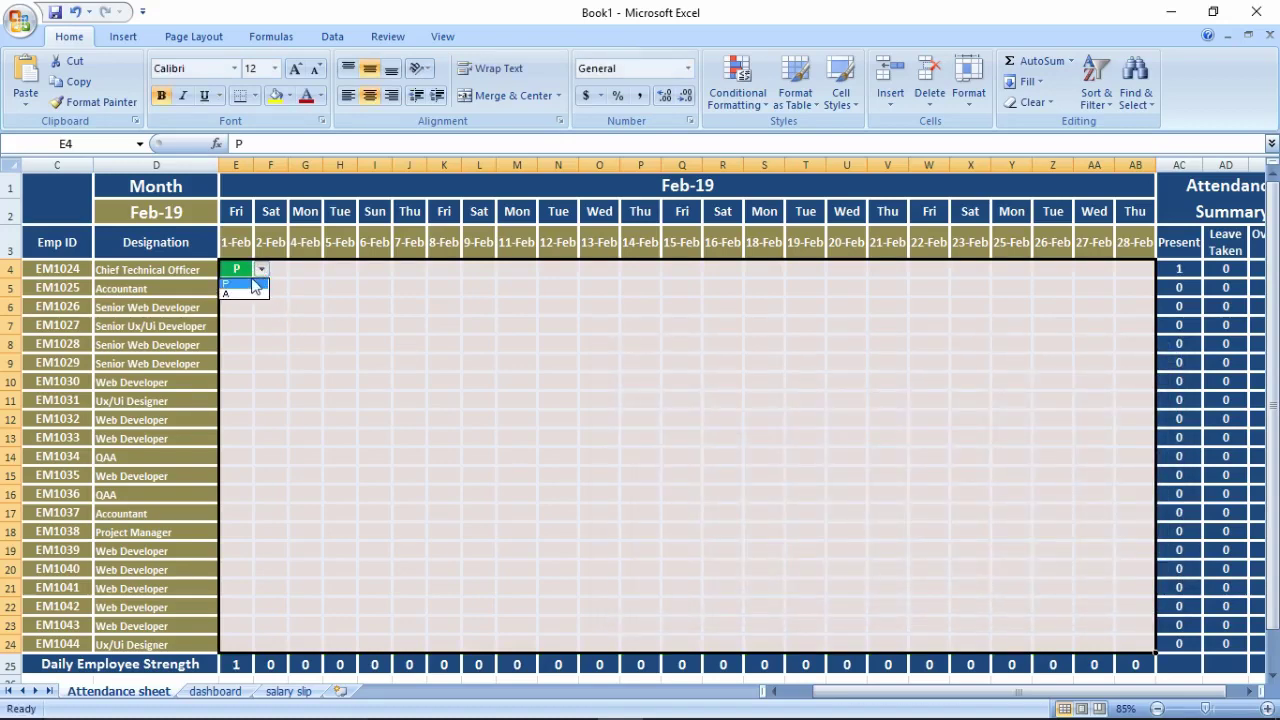
left_click(243, 295)
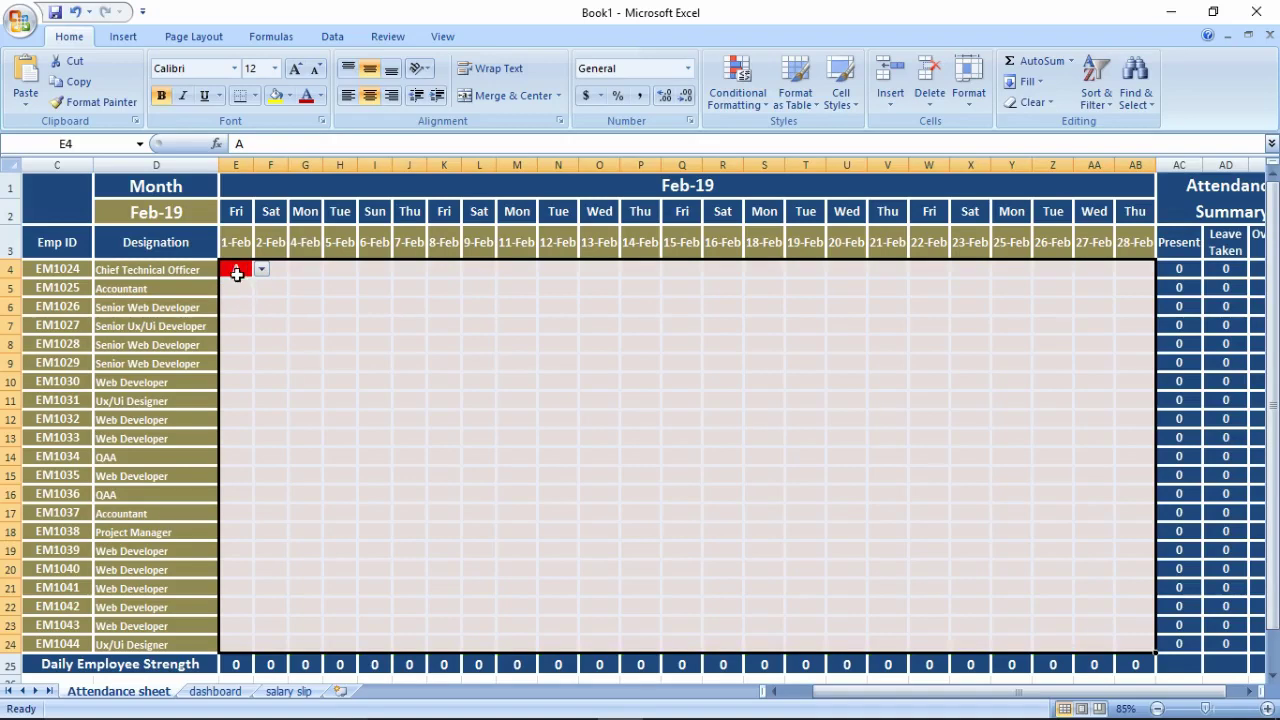
Step: Test a typed lowercase p in E5, then mark EM1025 present with P from the list
left_click(239, 286)
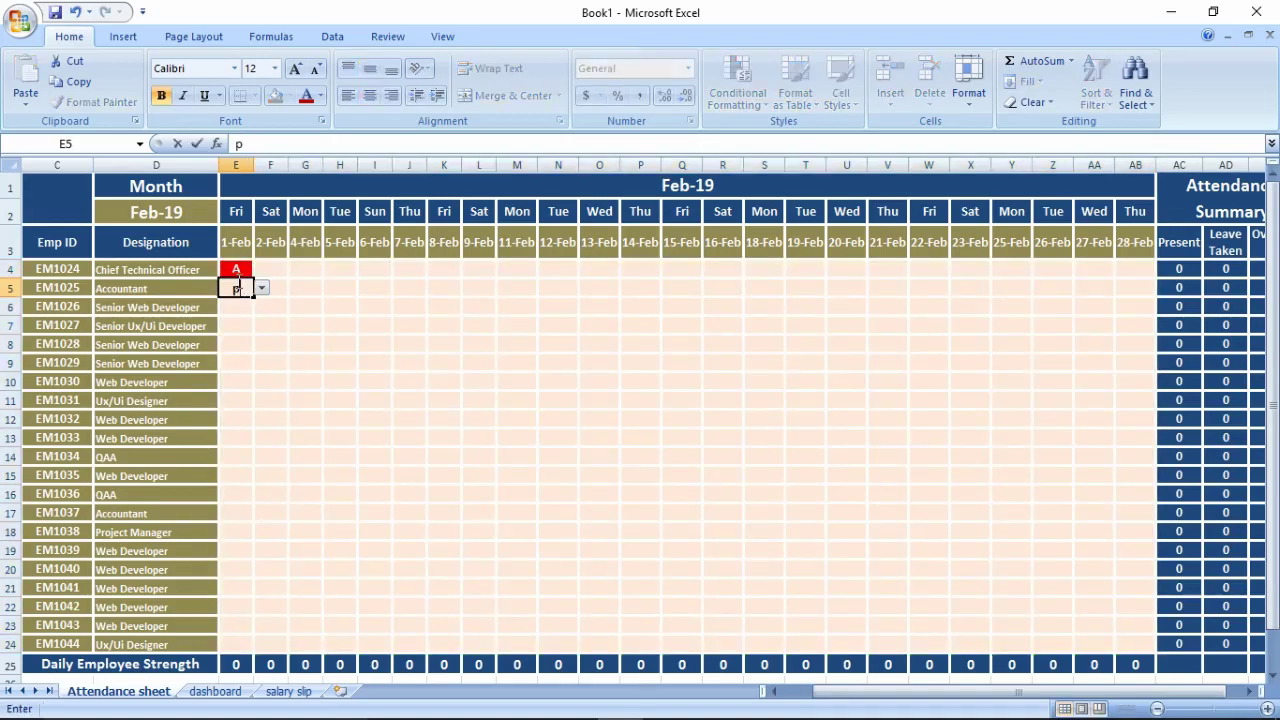
type("p")
key("Return")
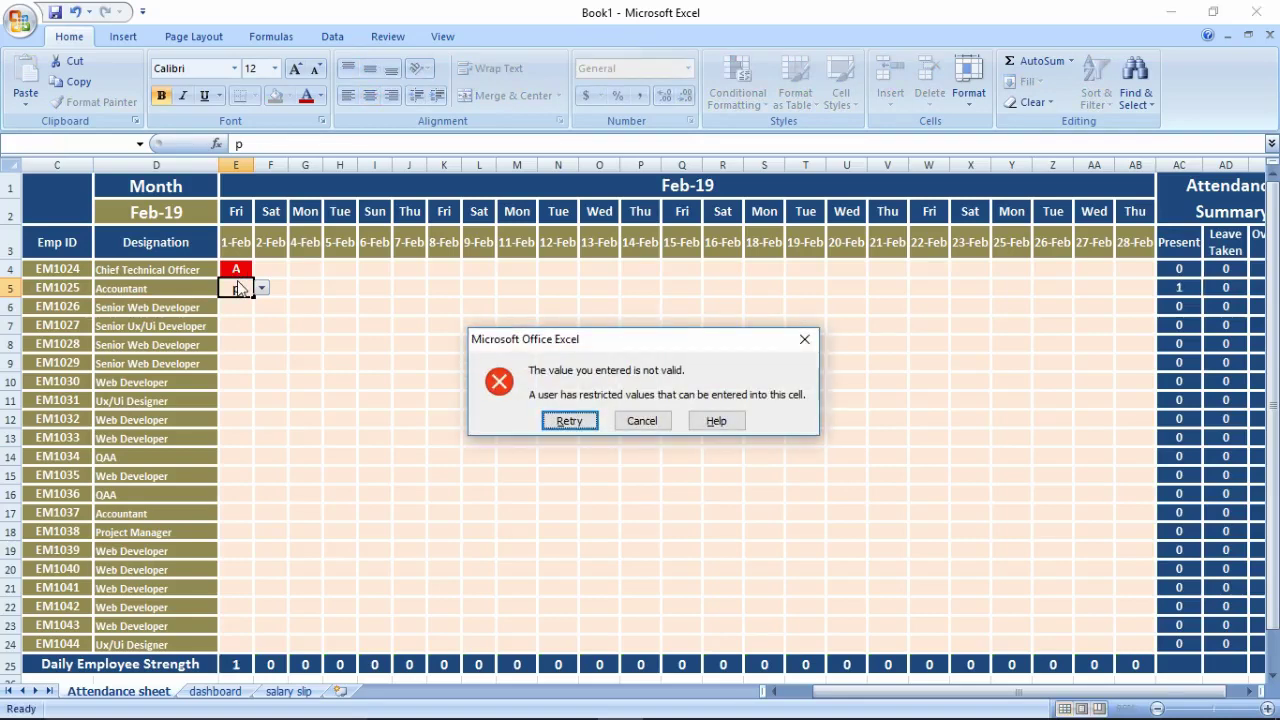
key("Escape")
left_click(261, 289)
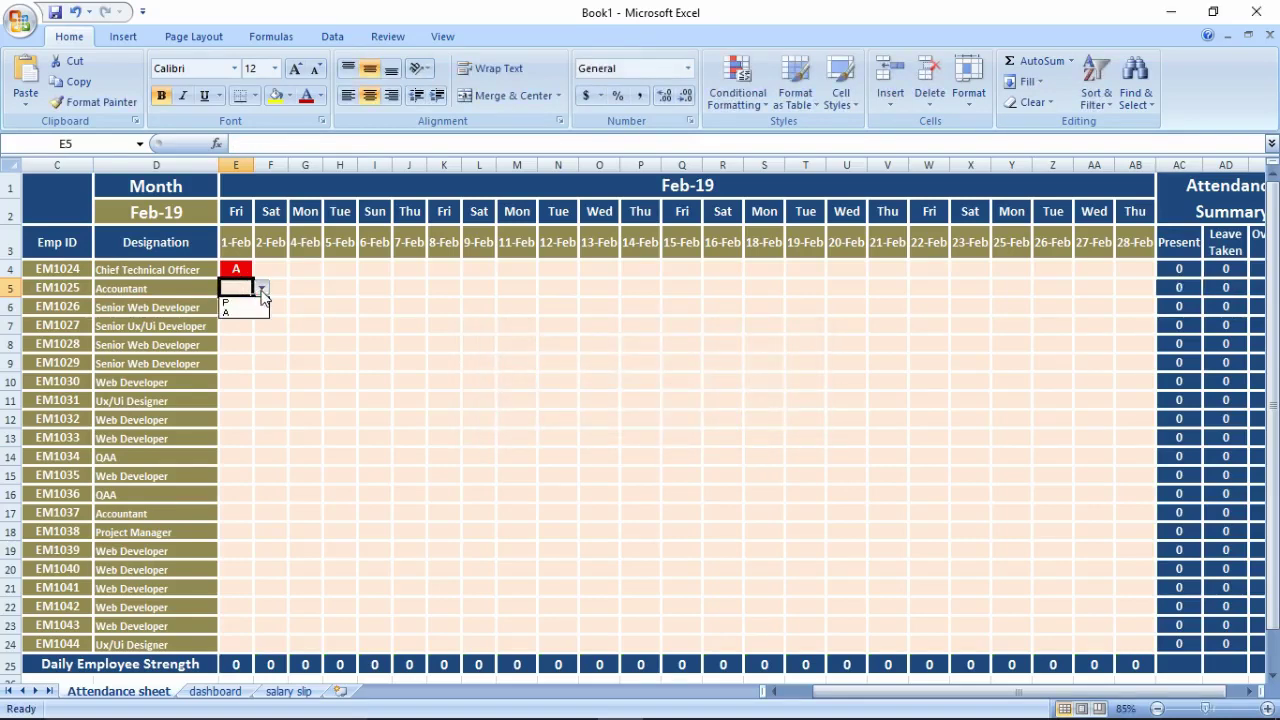
left_click(240, 302)
left_click(247, 306)
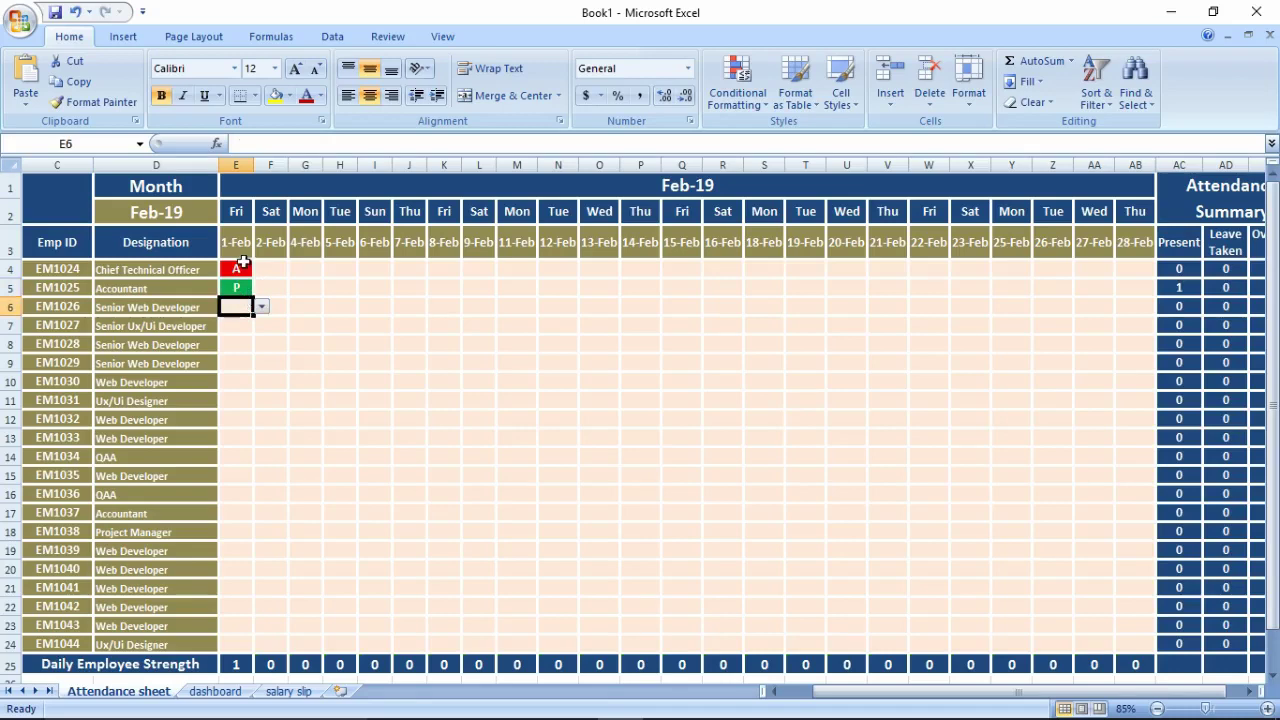
left_click_drag(237, 274, 1130, 637)
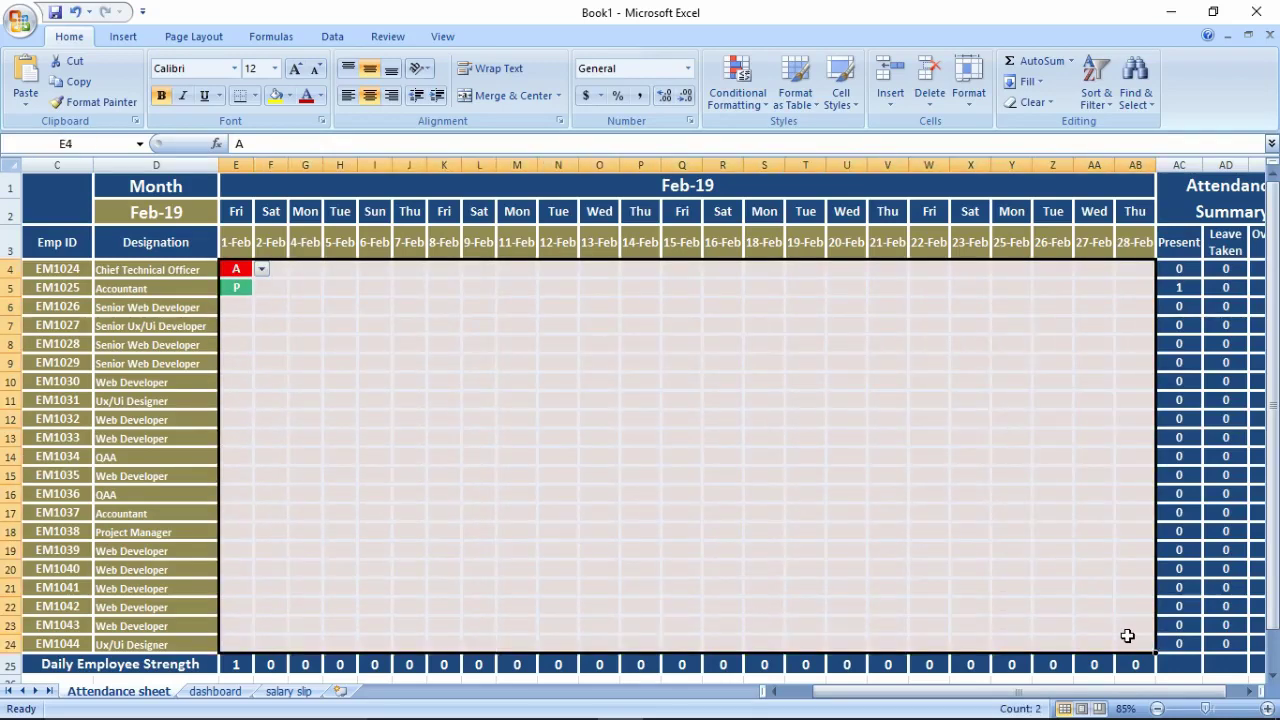
left_click(331, 40)
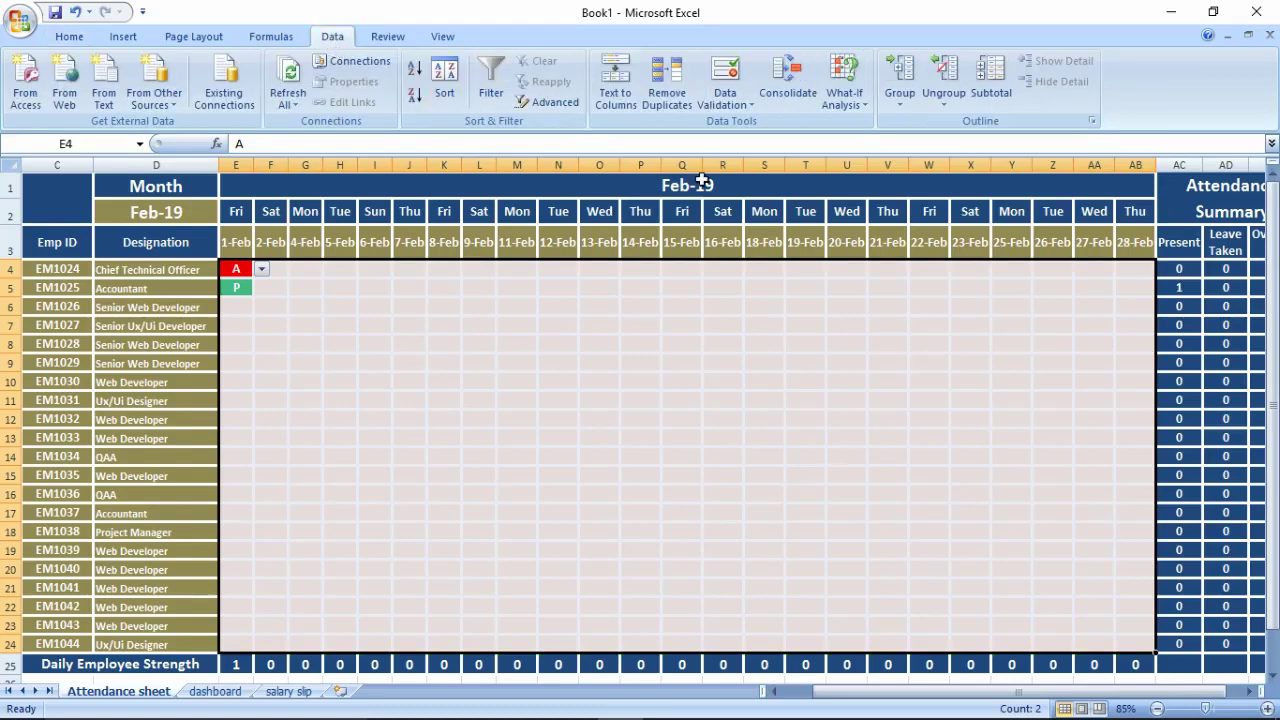
left_click(722, 76)
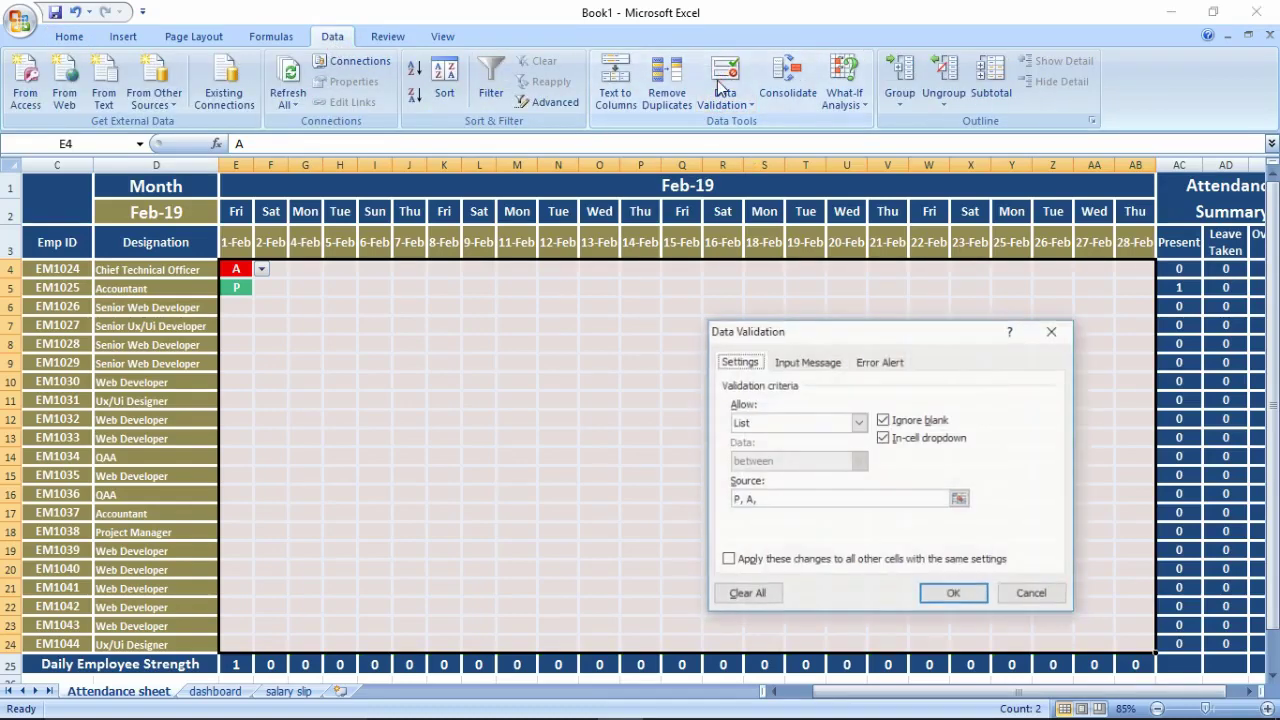
left_click(810, 366)
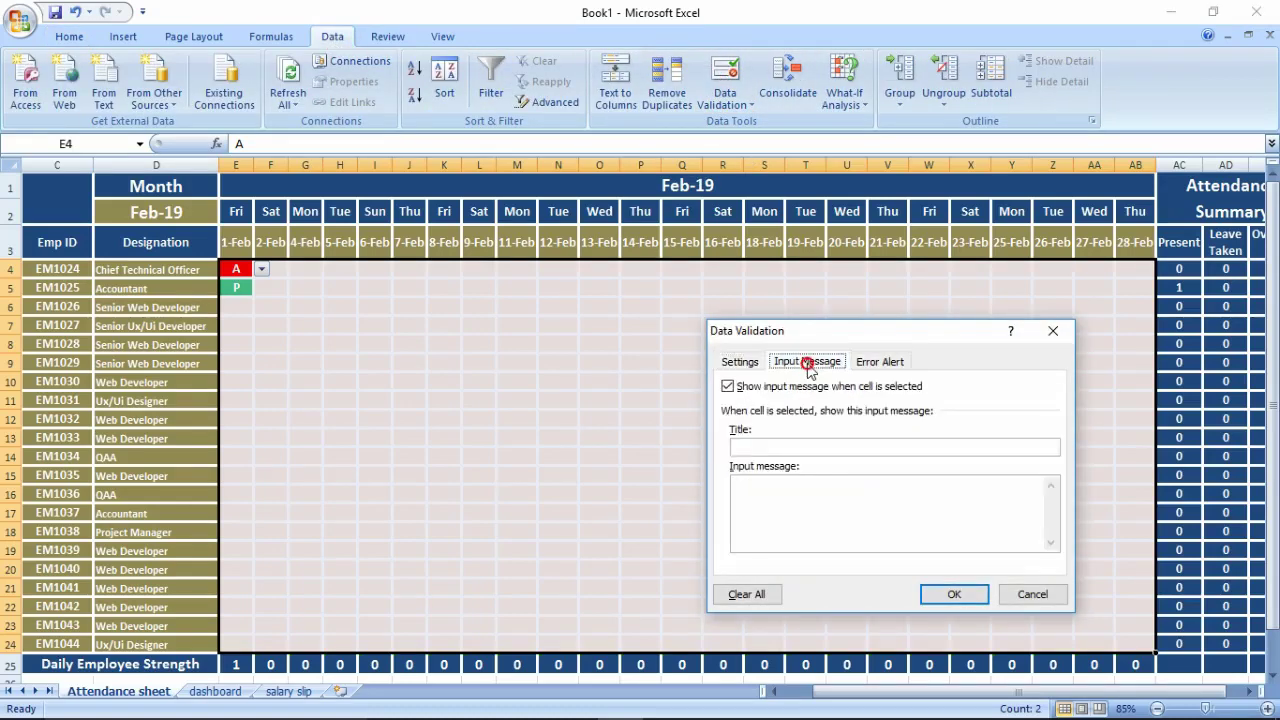
left_click(863, 366)
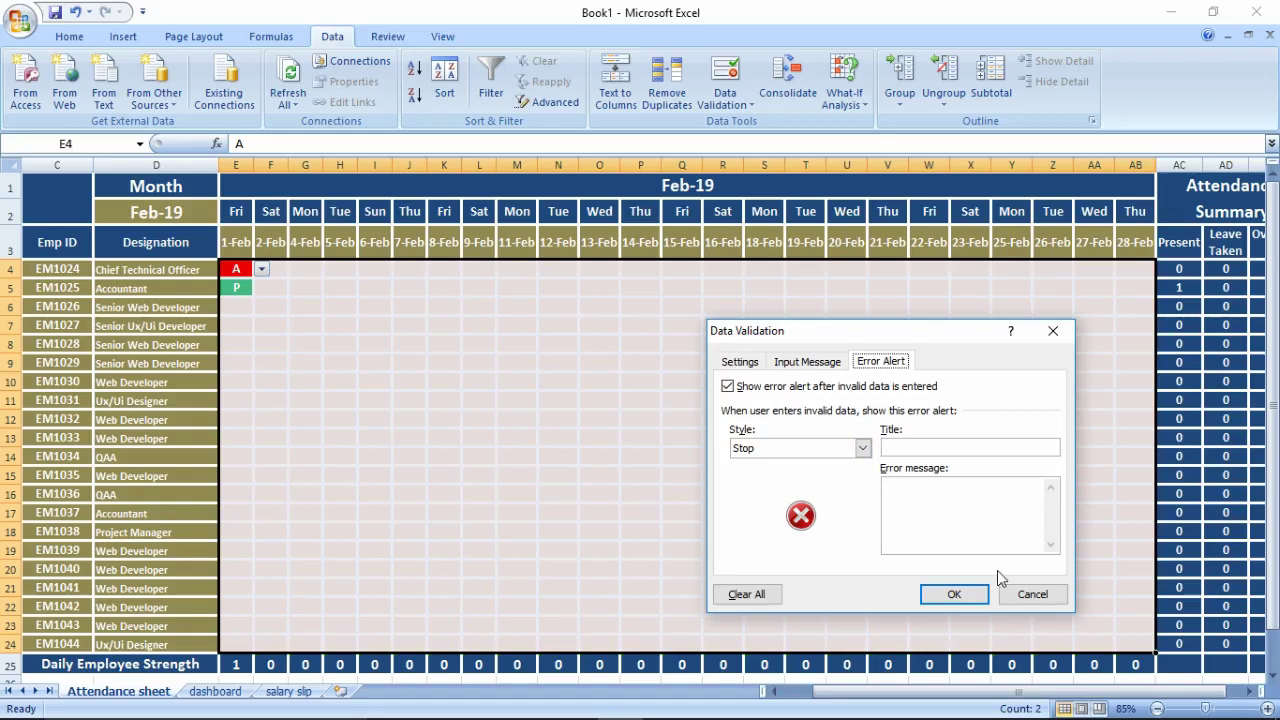
left_click(1020, 594)
Step: Fill the whole E4:AB24 grid from E4 using Ctrl+D and Ctrl+R
left_click(288, 352)
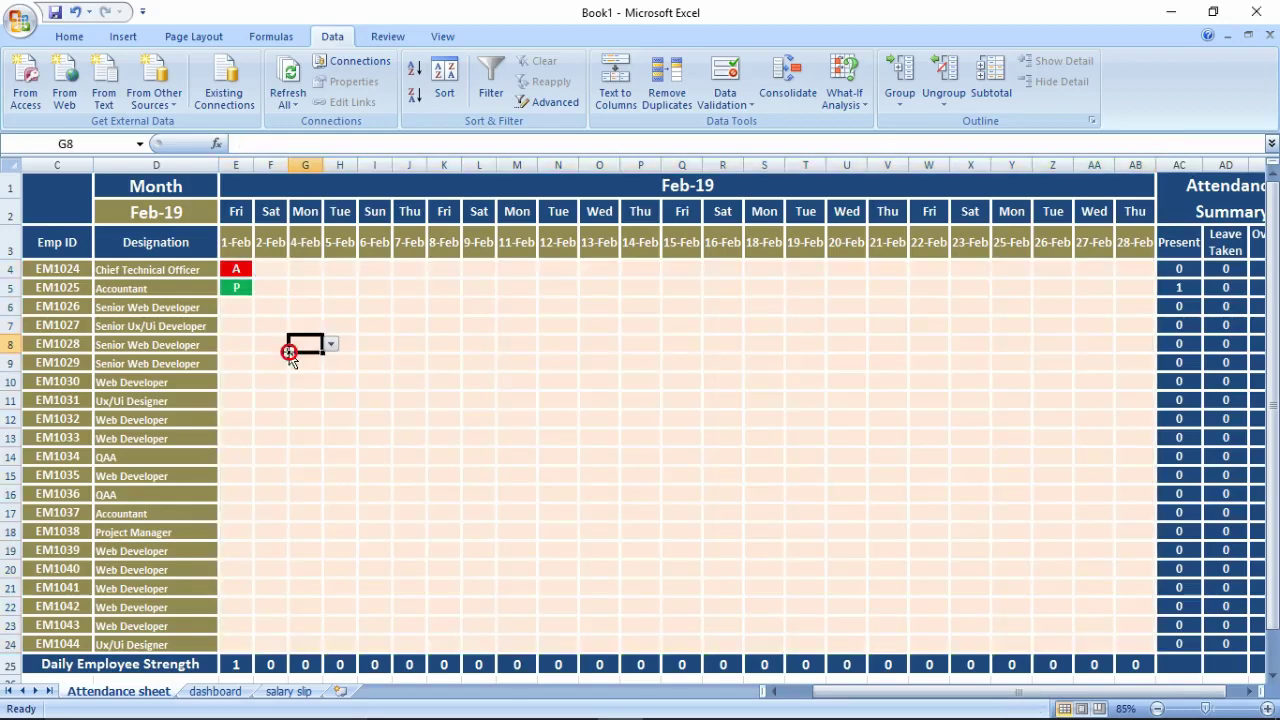
mouse_move(238, 270)
left_mouse_down()
mouse_move(244, 284)
mouse_move(1084, 616)
left_mouse_up()
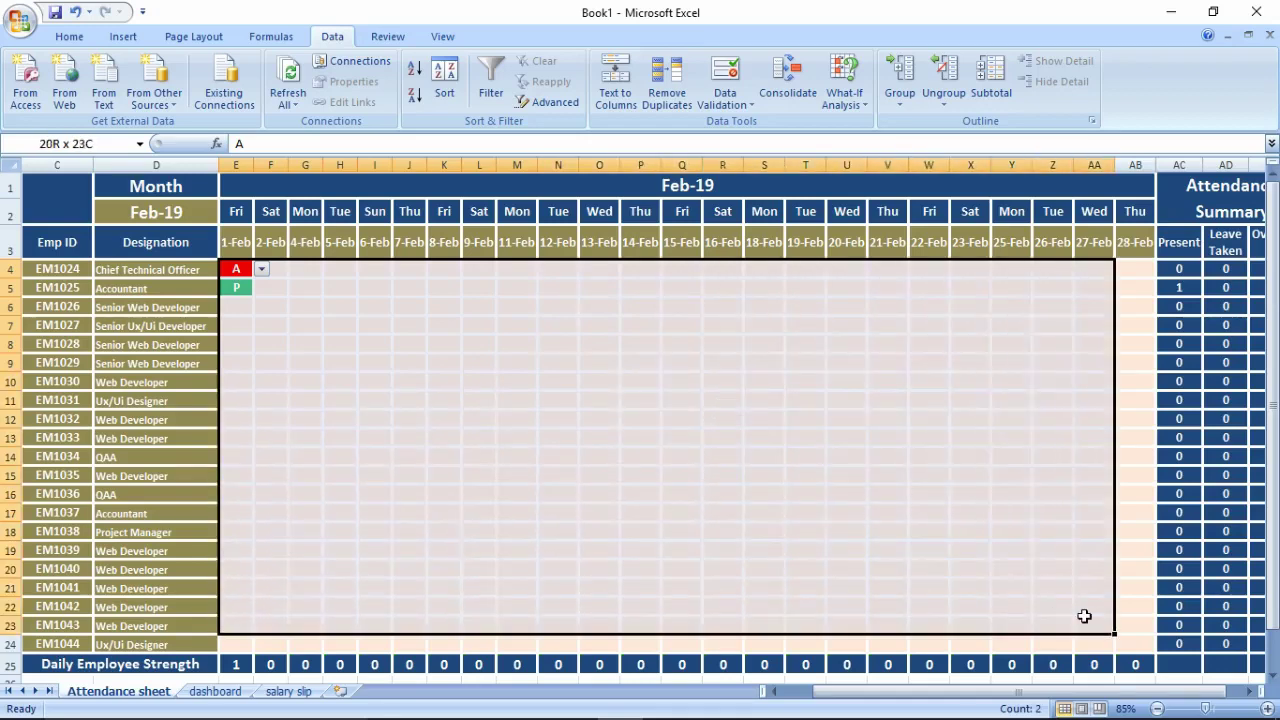
left_click_drag(1084, 616, 1125, 640)
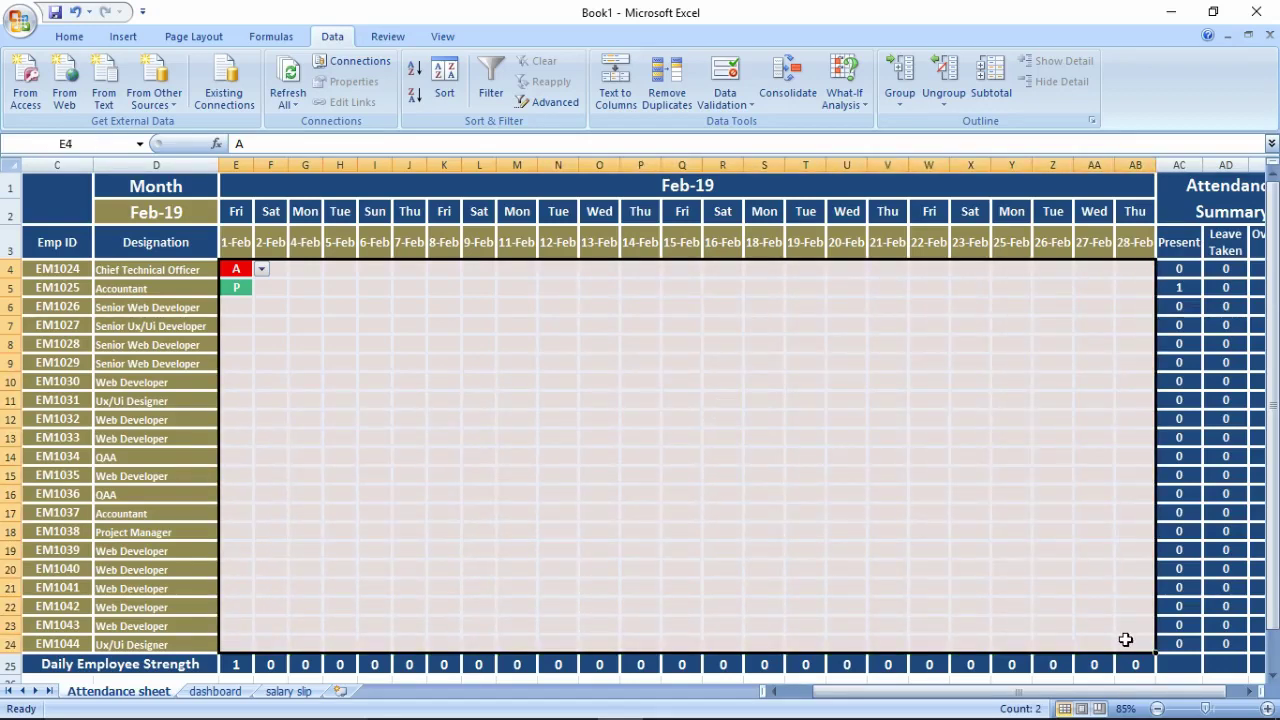
key("ctrl+d")
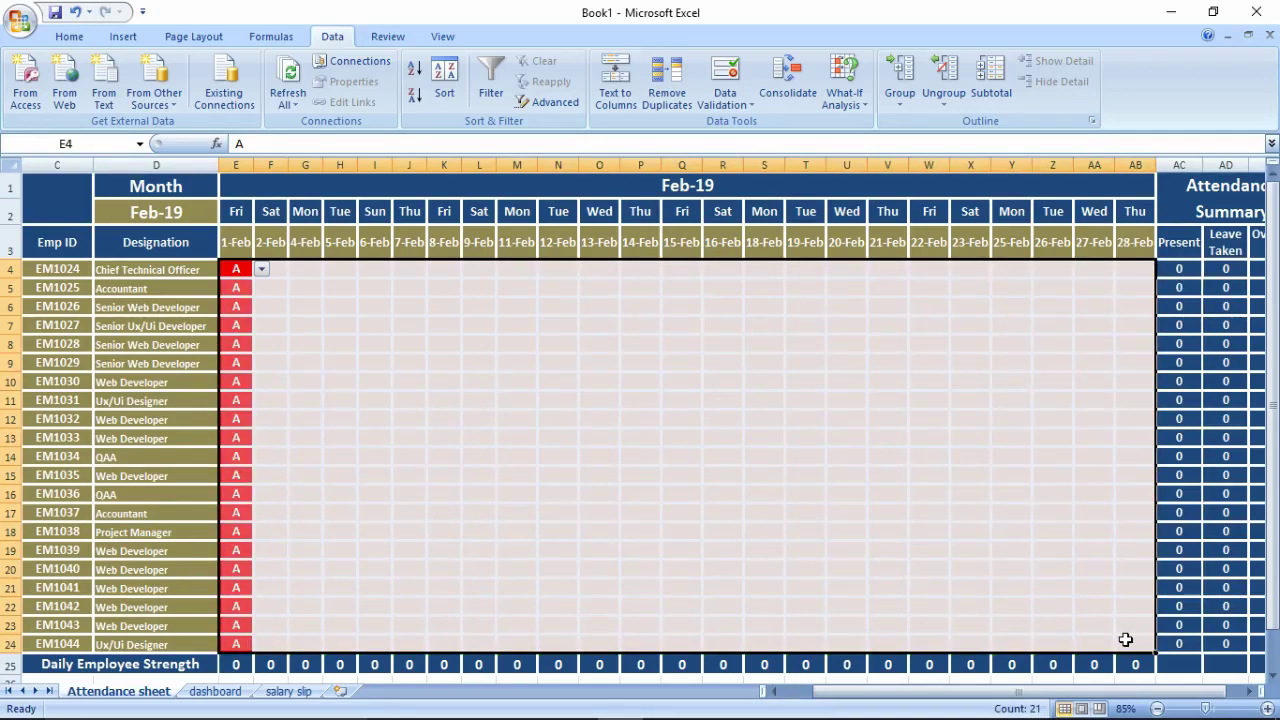
key("ctrl+r")
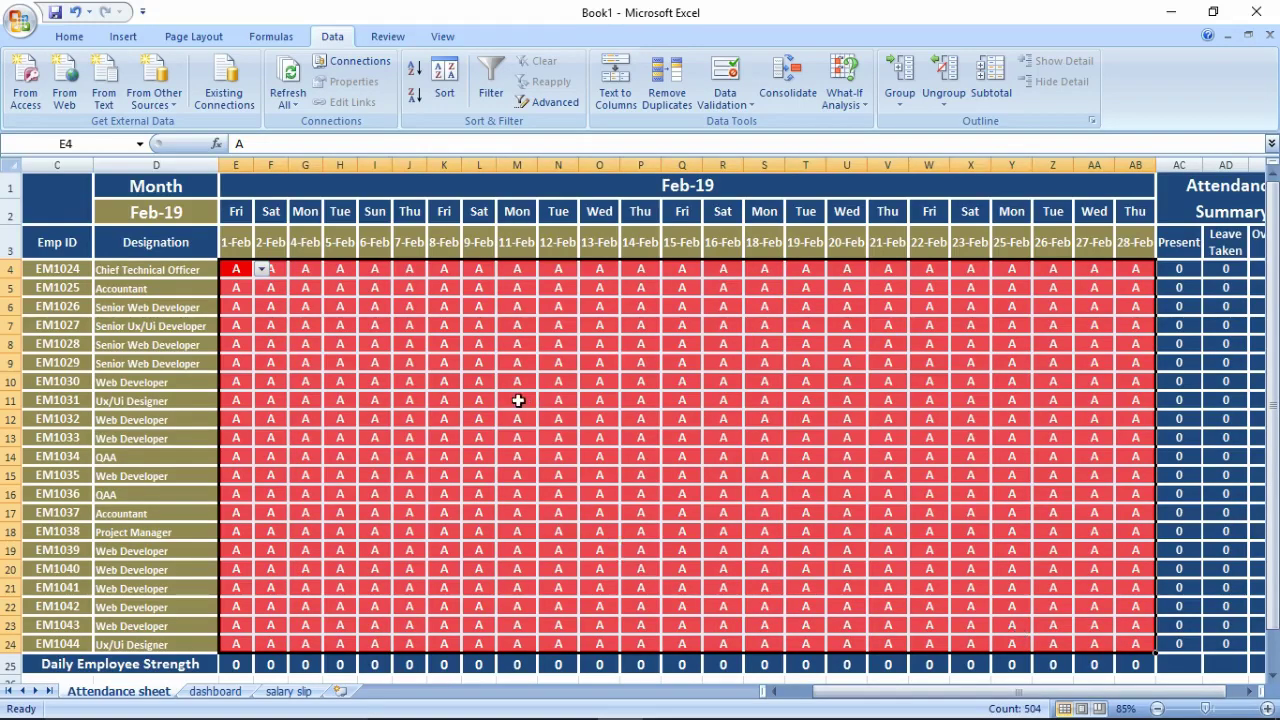
left_click(410, 377)
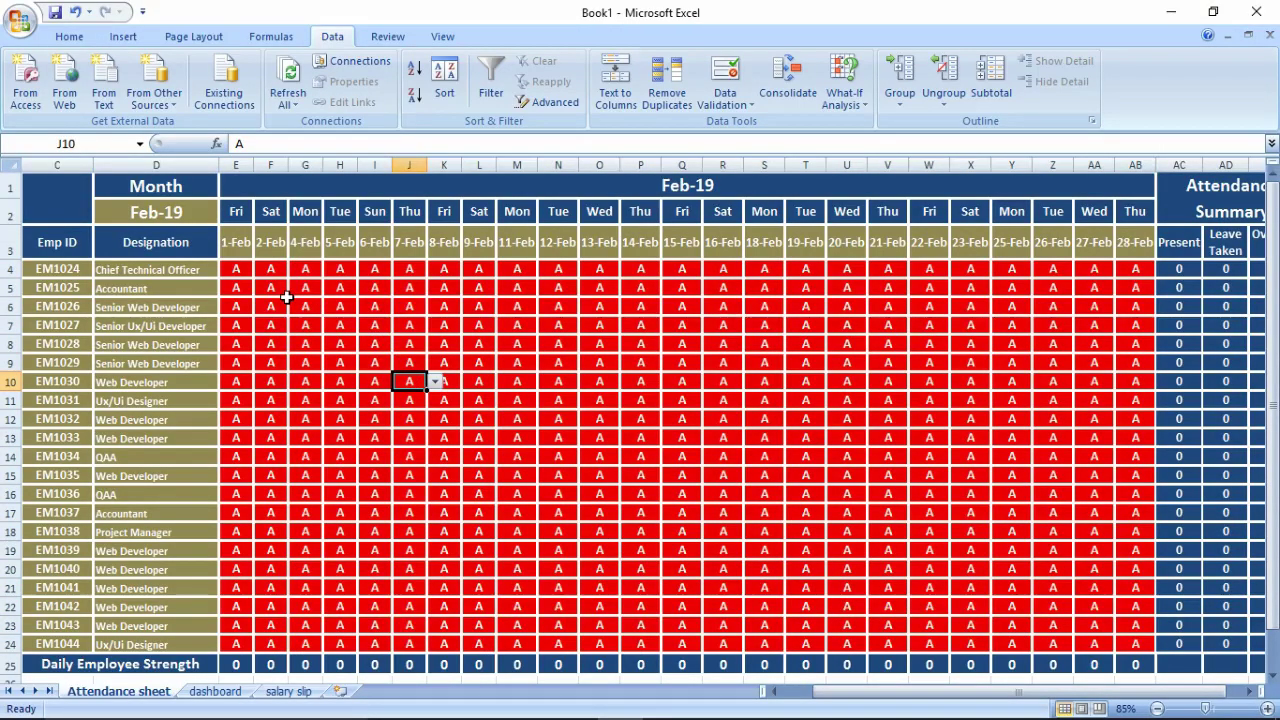
Step: Set EM1025's E5 and EM1024's E4 to P for 1-Feb
left_click(246, 289)
left_click(261, 288)
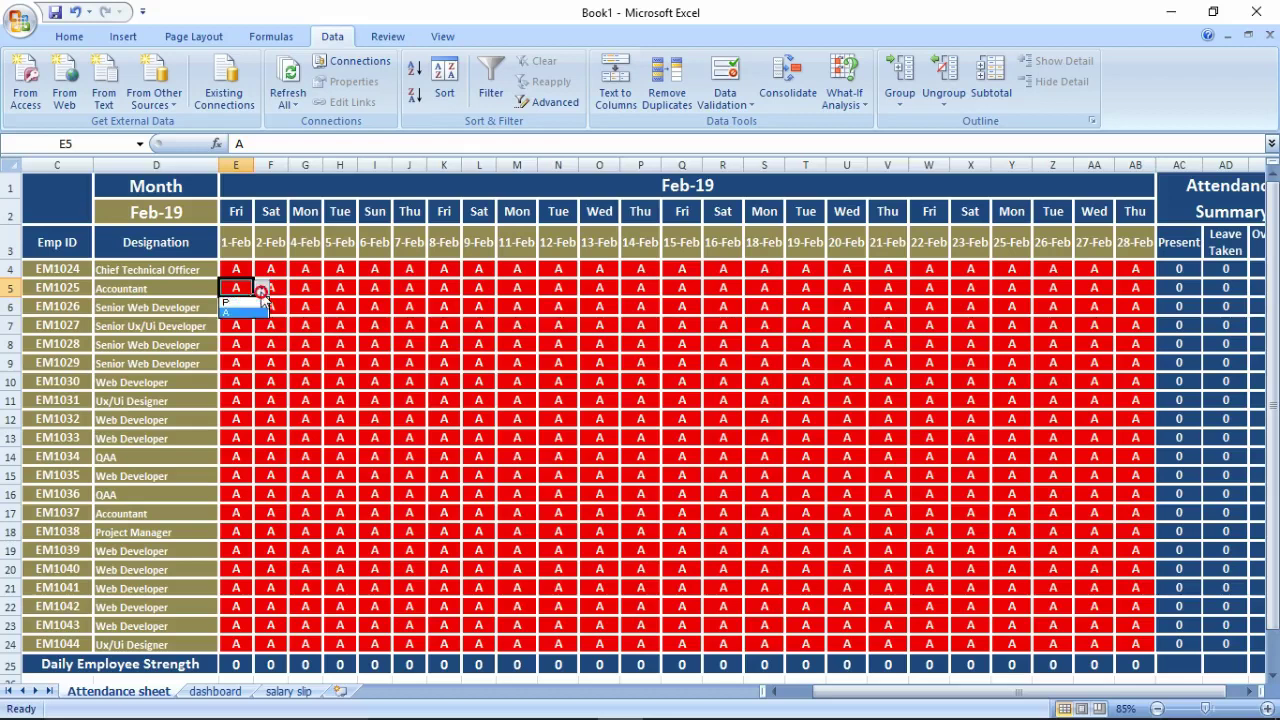
left_click(250, 310)
left_click(236, 361)
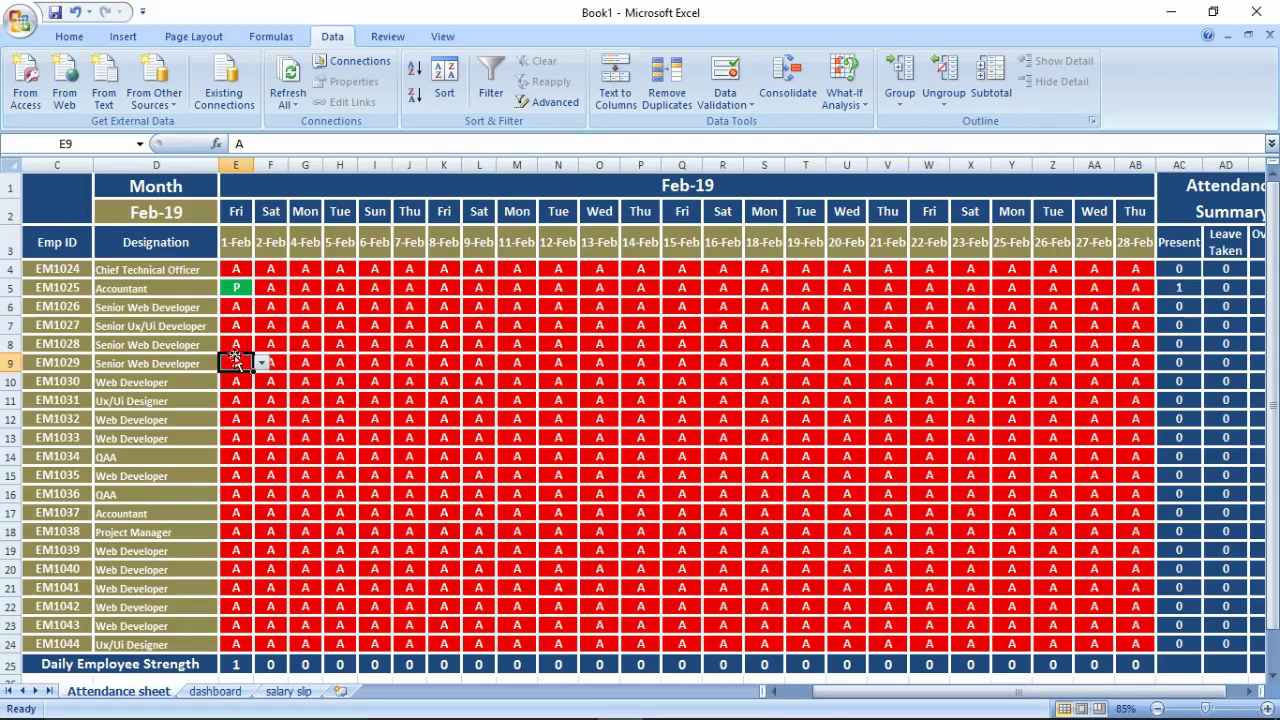
left_click(261, 364)
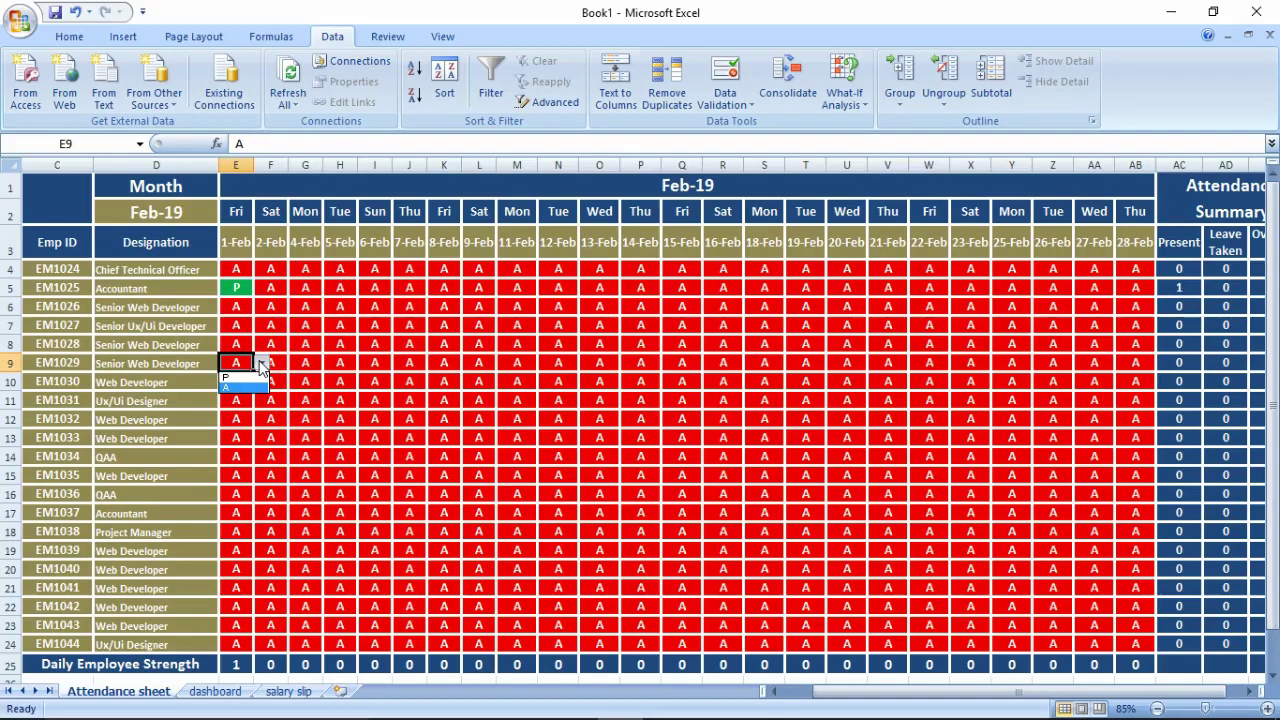
left_click(233, 268)
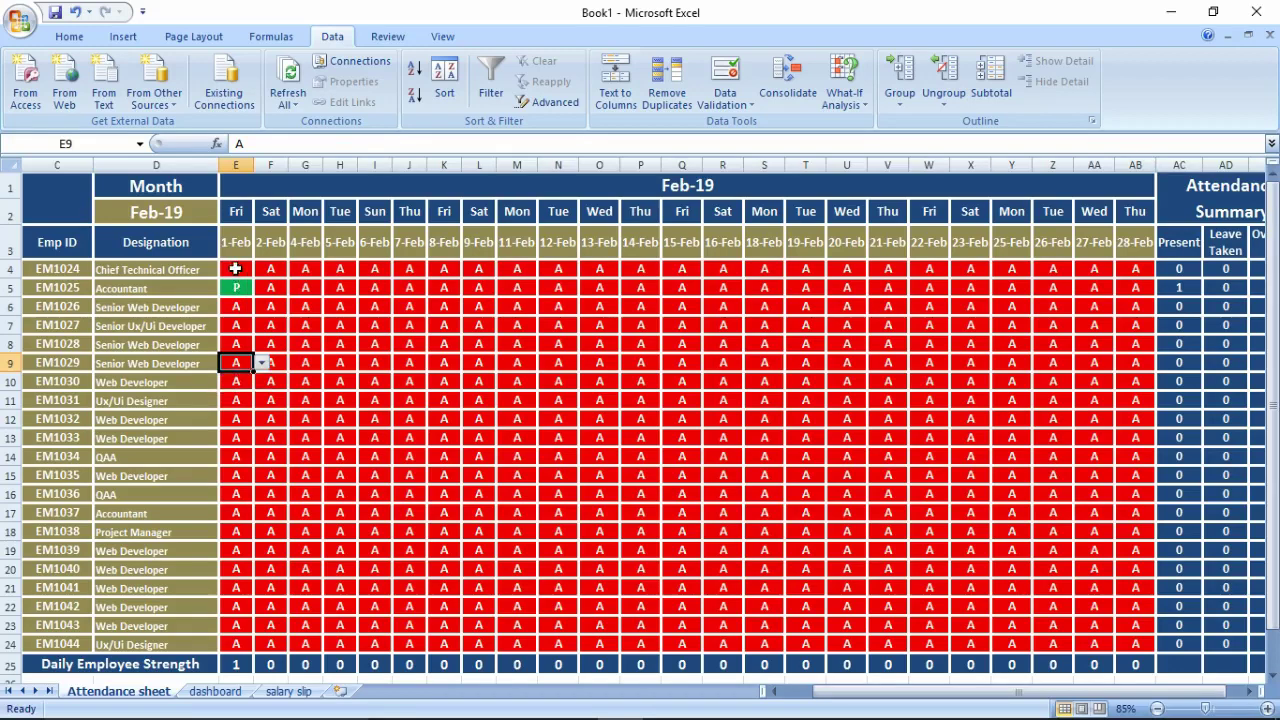
left_click(235, 268)
left_click(261, 269)
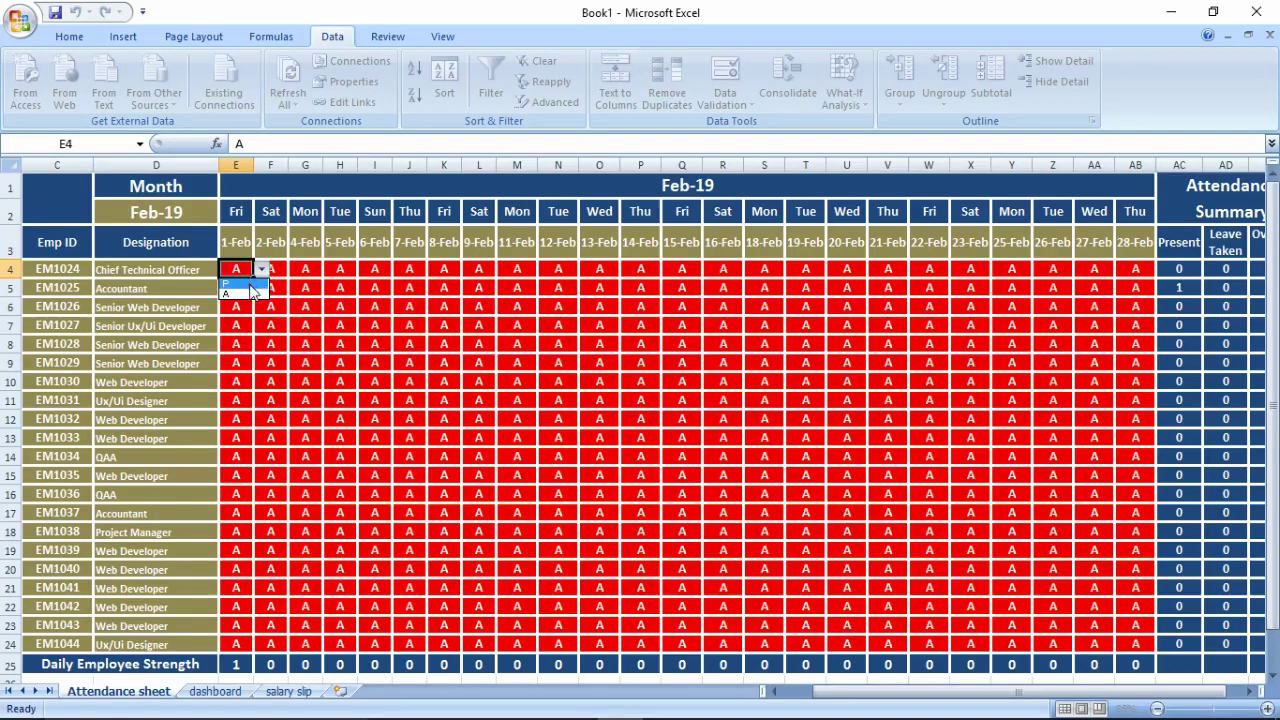
left_click(252, 285)
Step: Fill P down and across the entire E4:AB24 attendance grid
mouse_move(253, 278)
left_mouse_down()
mouse_move(253, 296)
mouse_move(270, 289)
left_mouse_up()
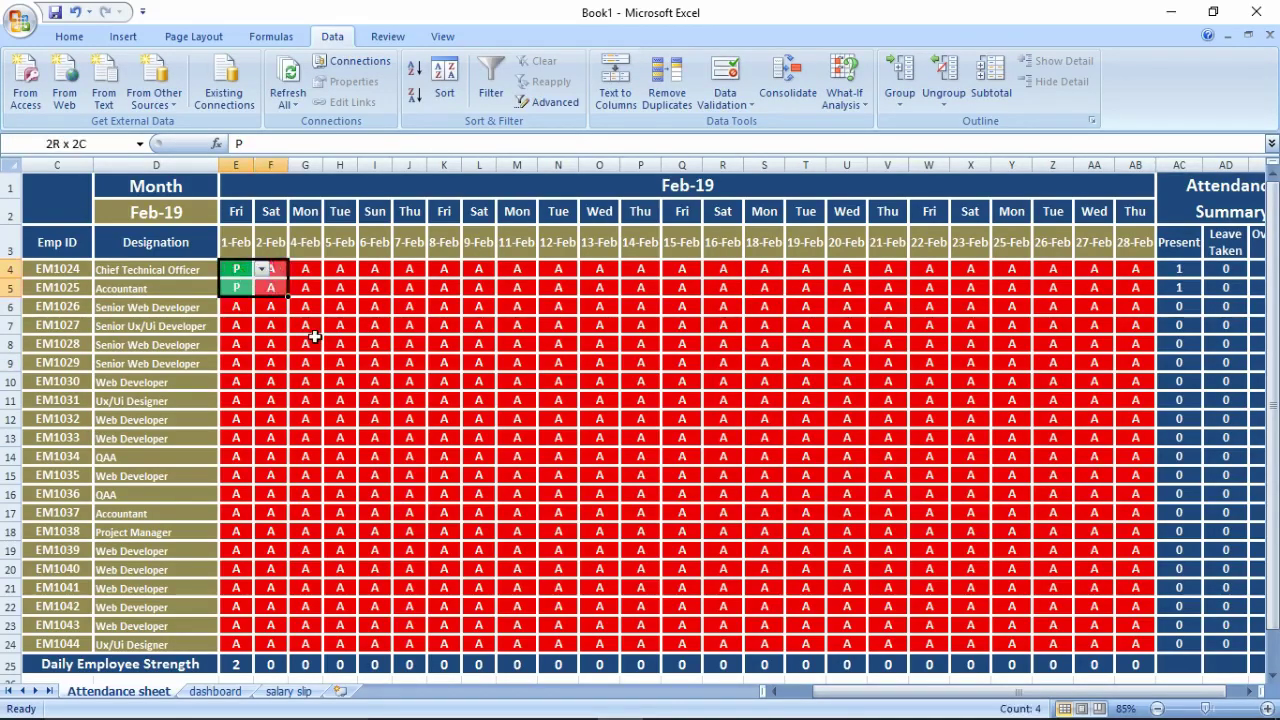
left_click_drag(314, 337, 1120, 648)
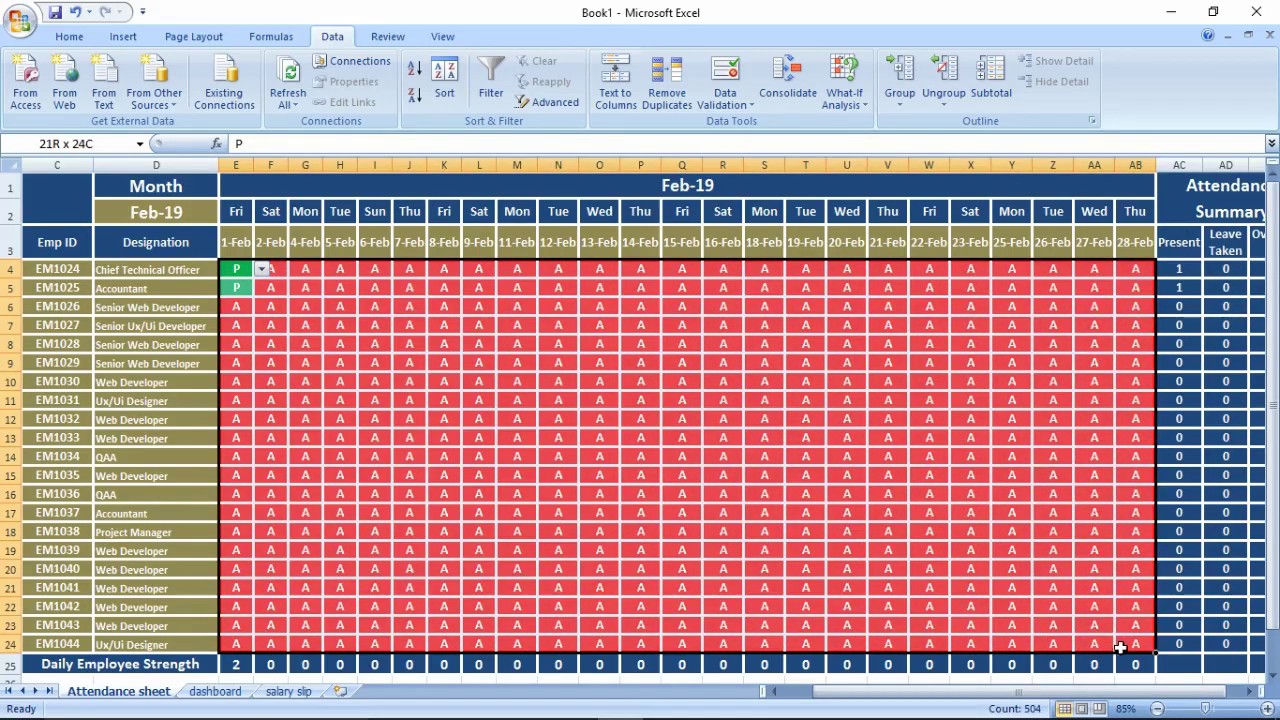
key("ctrl+d")
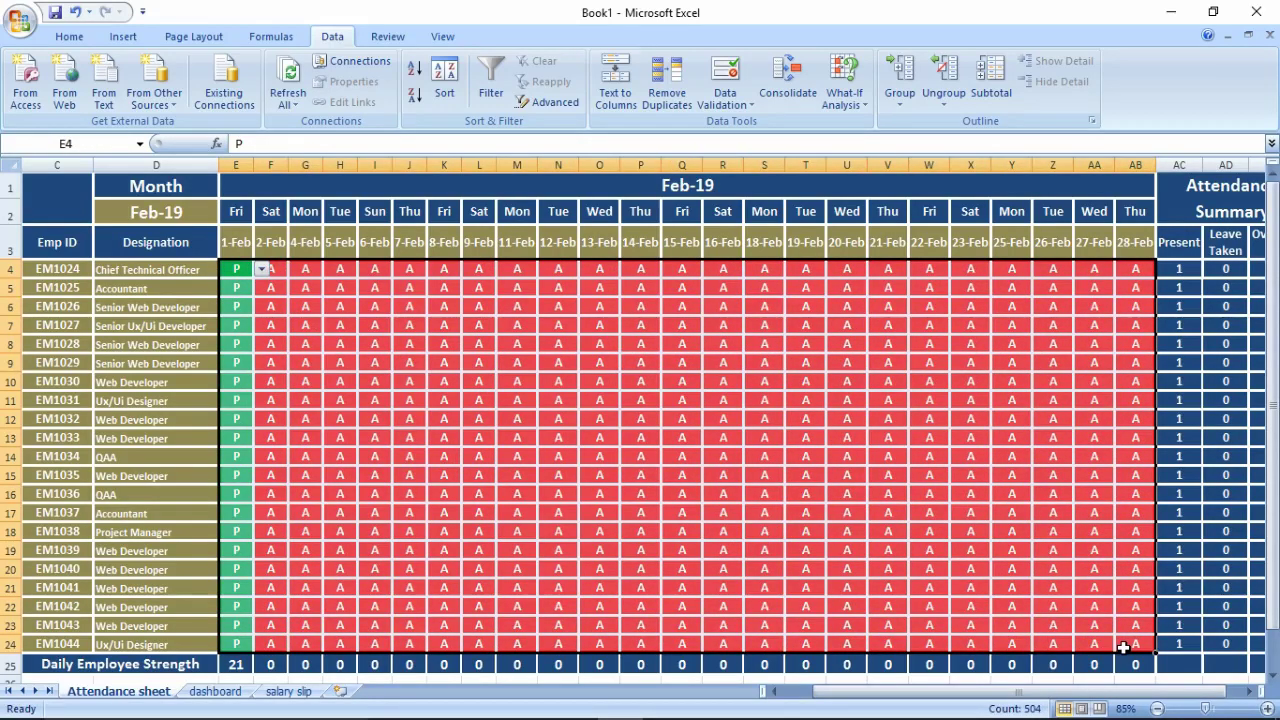
key("ctrl+r")
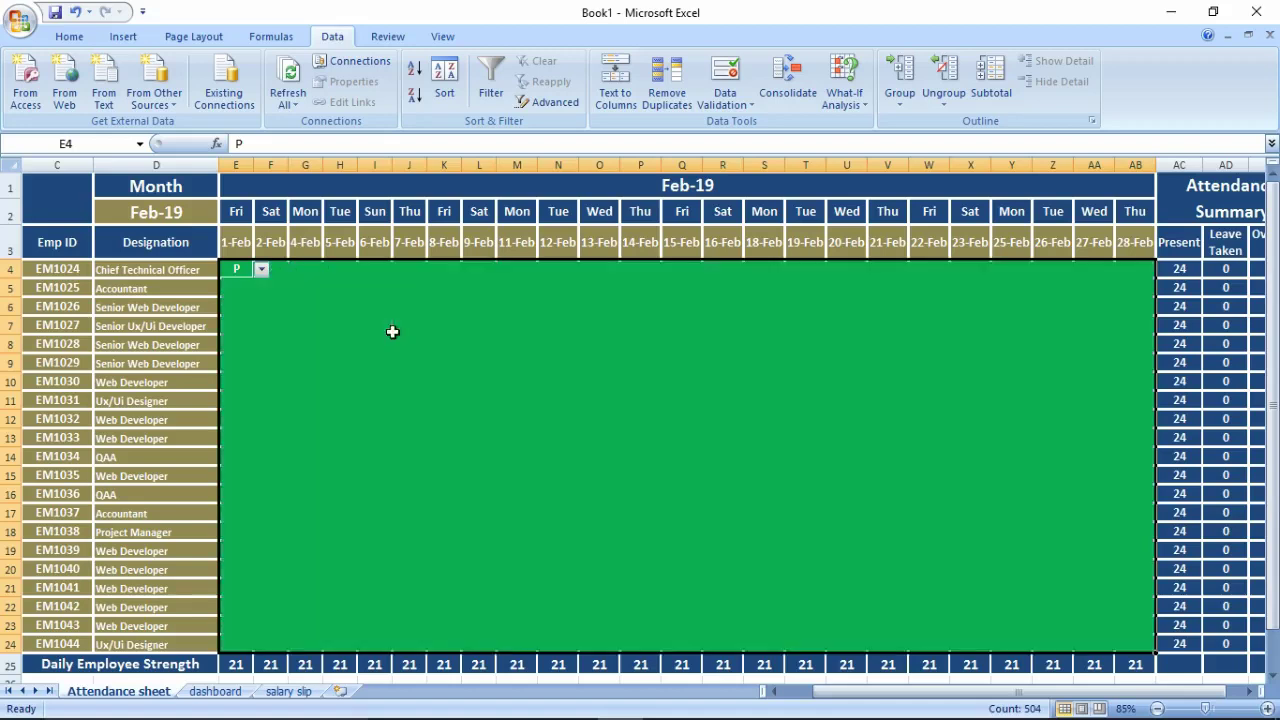
Step: Mark EM1027 absent on 7-Feb (J7) and EM1026 absent on 12-Feb and 22-Feb (N6, W6)
left_click(402, 327)
left_click(436, 327)
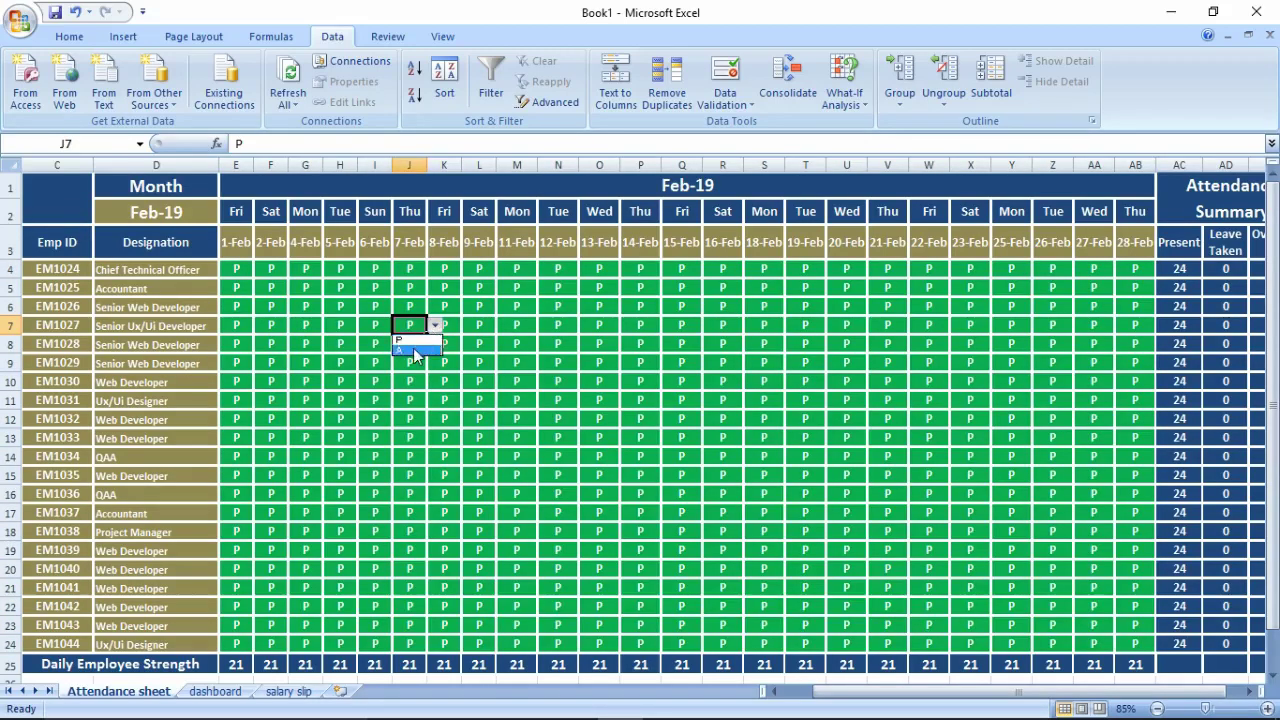
left_click(412, 352)
left_click(562, 307)
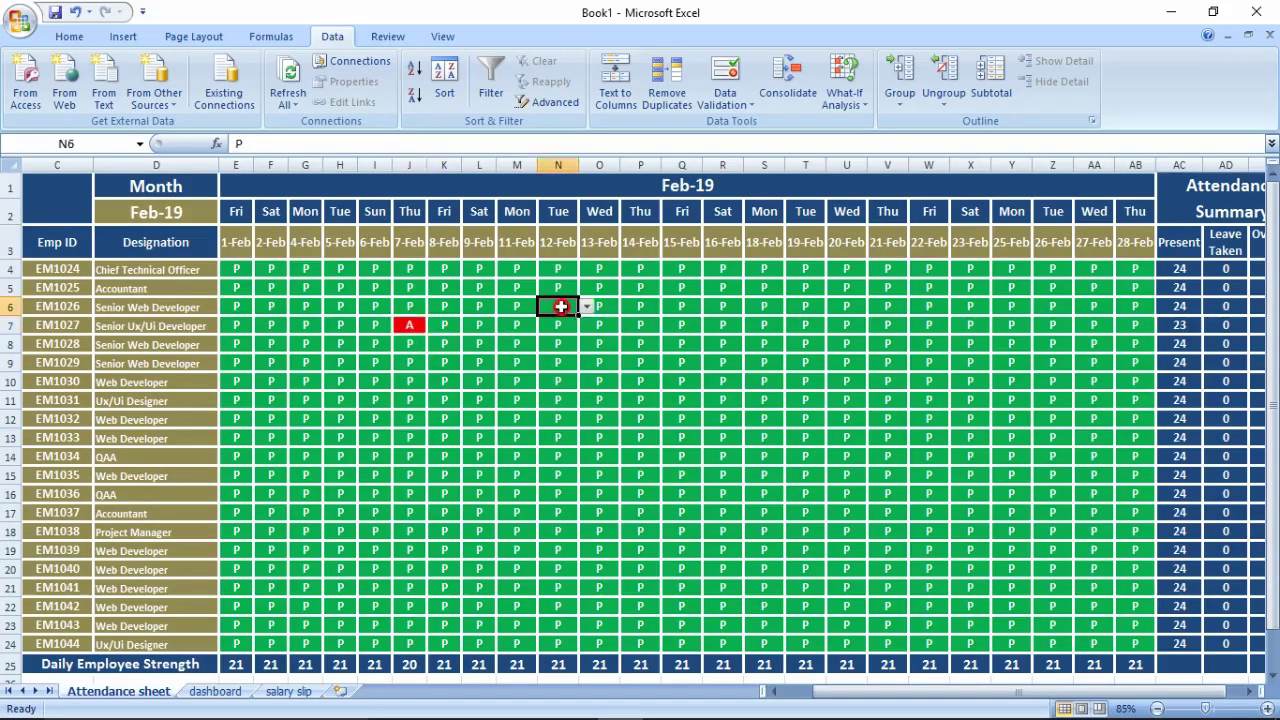
left_click(590, 308)
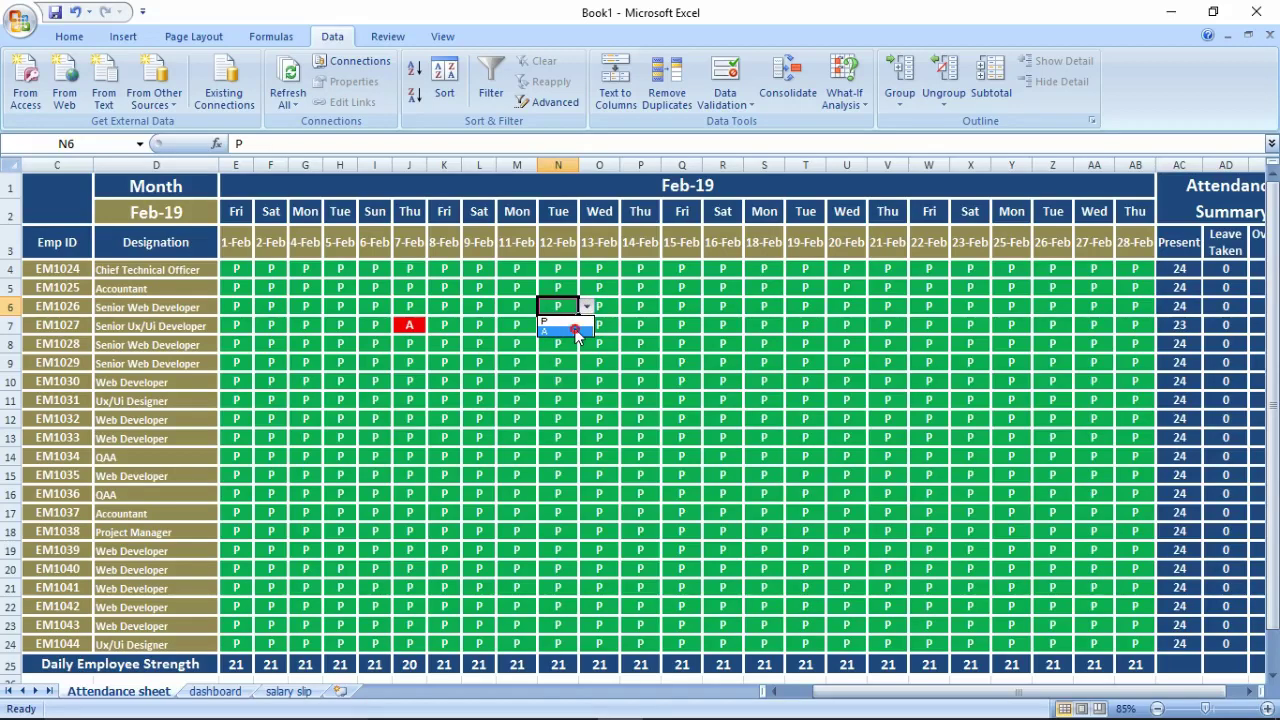
left_click(565, 331)
left_click(950, 301)
left_click(958, 306)
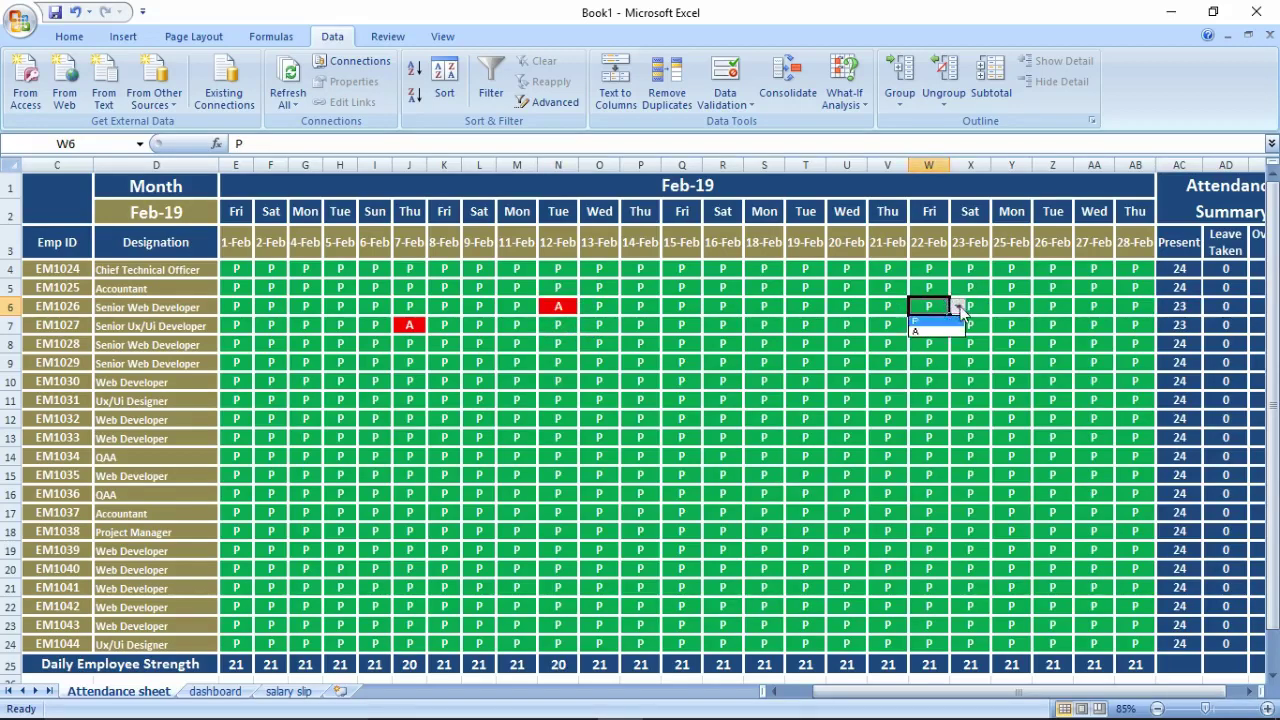
left_click(950, 331)
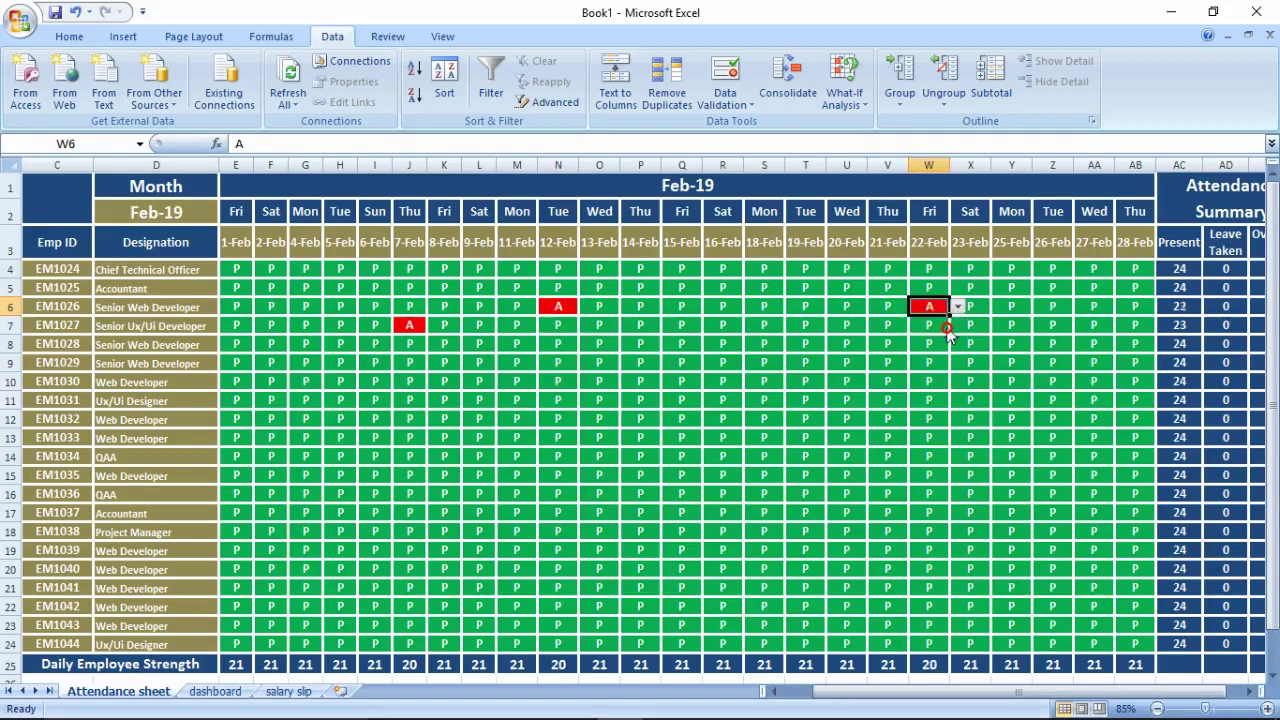
Step: Mark EM1031 (20-Feb), EM1036 (13-Feb), EM1037 and EM1040 (11-Feb) absent
left_click(848, 400)
left_click(874, 400)
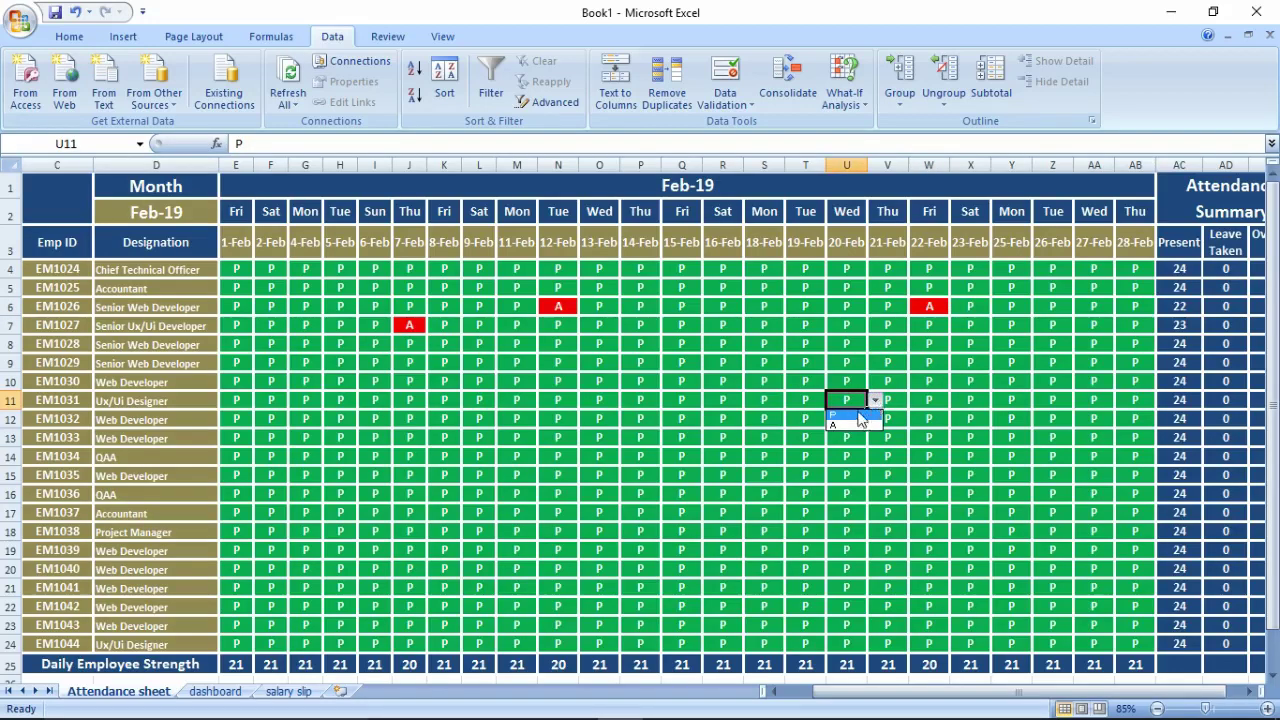
left_click(848, 430)
left_click(600, 492)
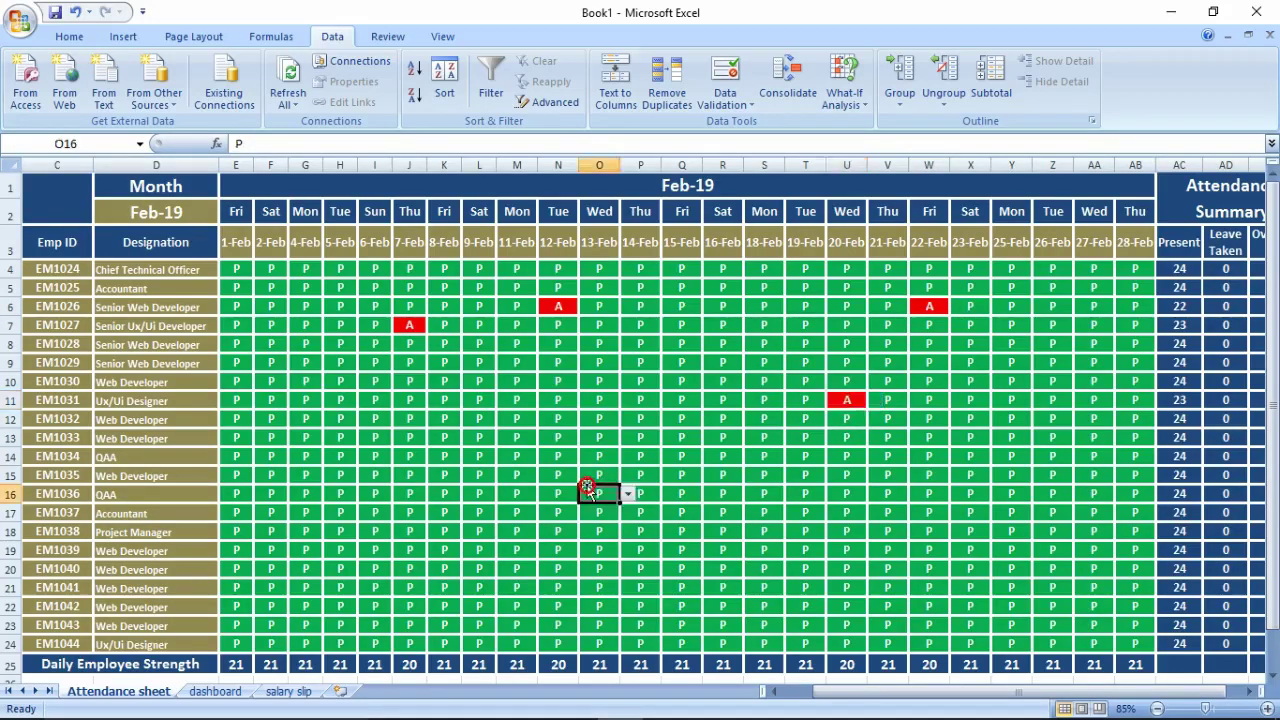
left_click(601, 521)
left_click(525, 513)
left_click(543, 513)
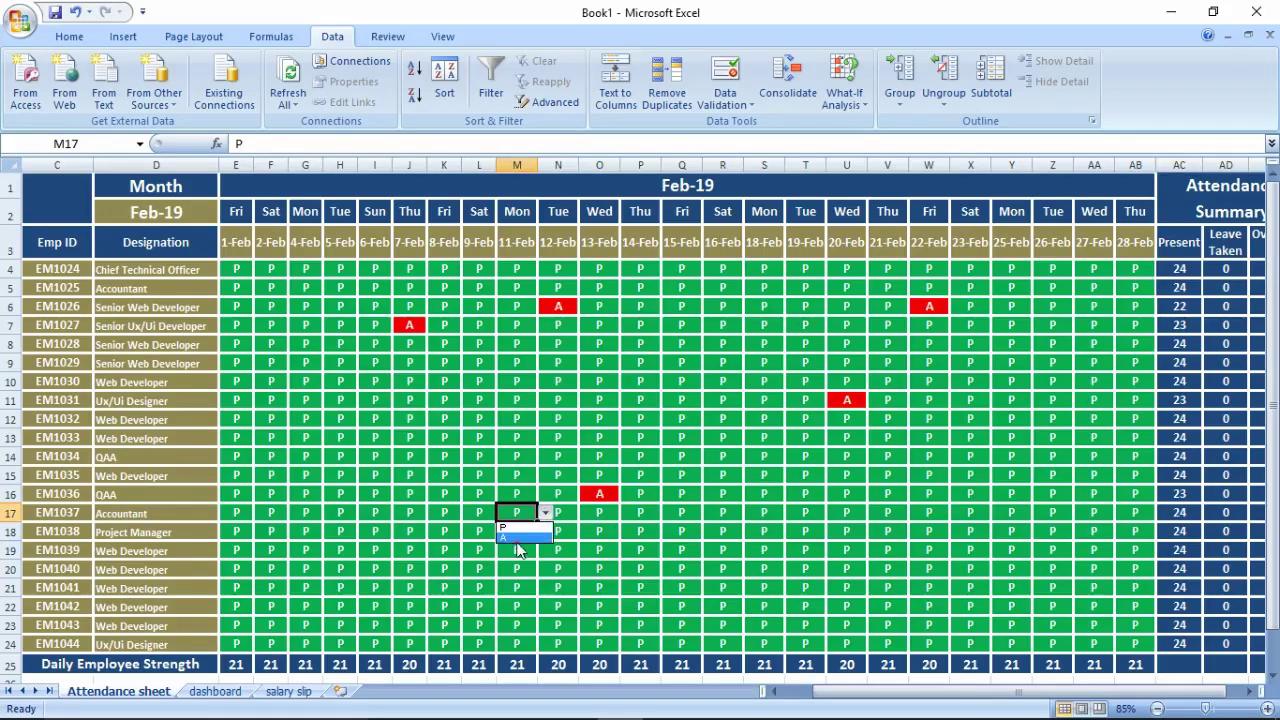
left_click(510, 537)
left_click(522, 569)
left_click(545, 569)
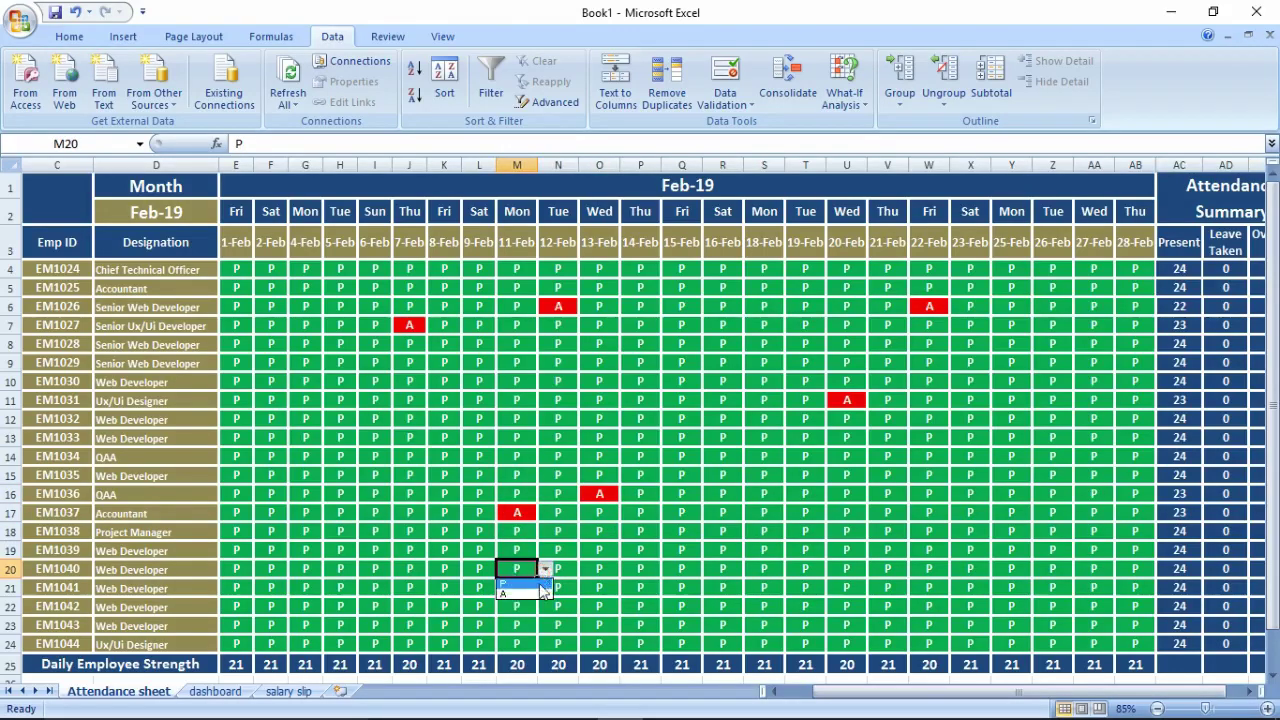
left_click(530, 595)
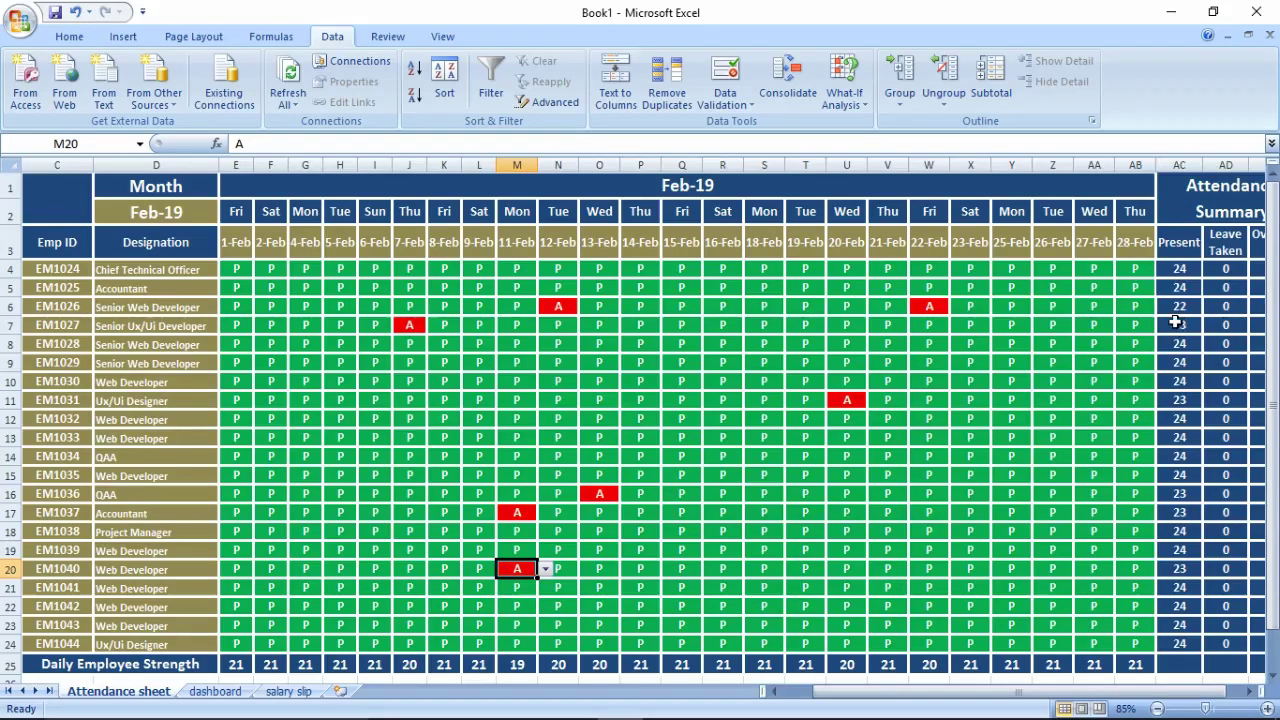
left_click(1176, 271)
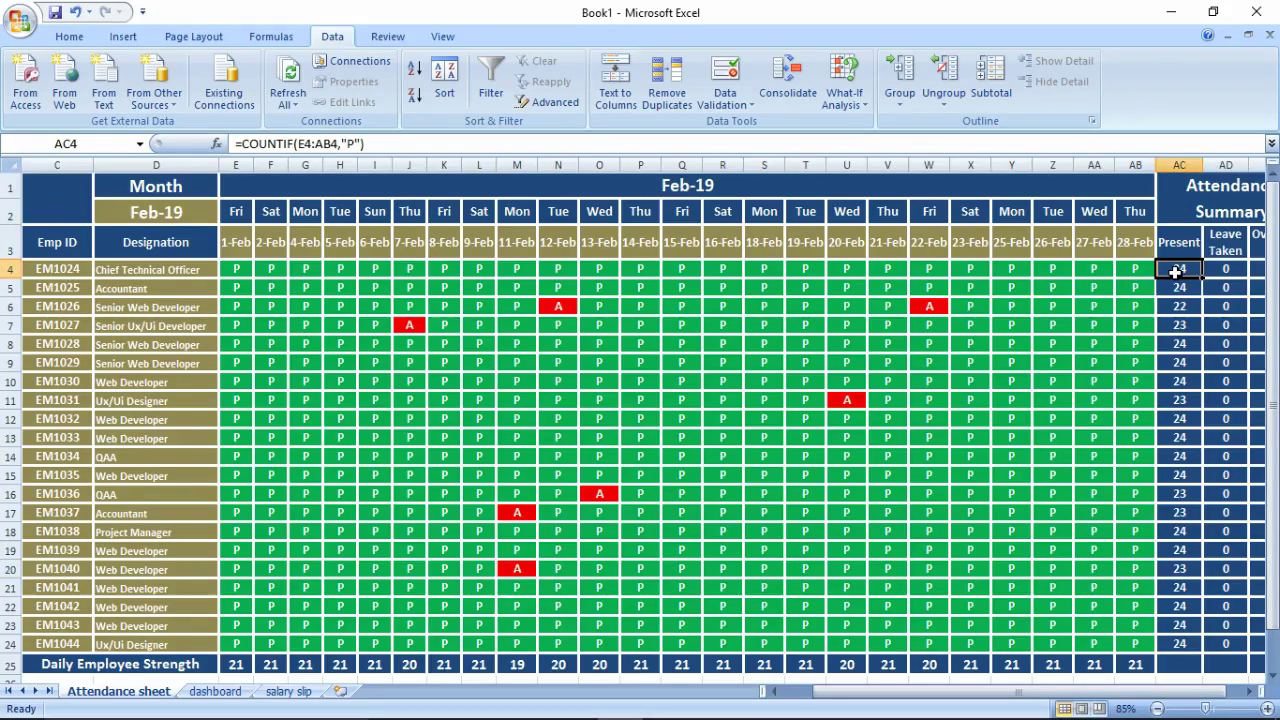
Step: Set AC4 to =COUNTIF(E4:AB4,"P") and copy it down to AC24
double_click(1176, 271)
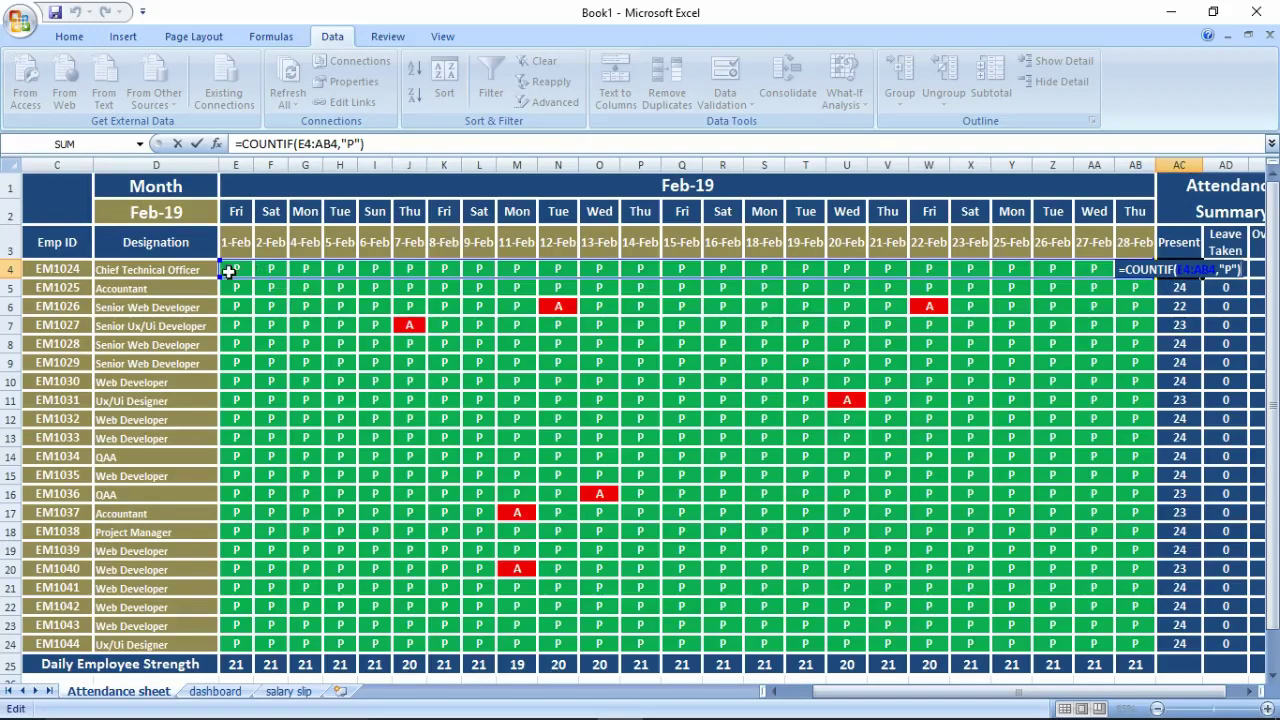
left_click_drag(227, 271, 1135, 270)
key("Return")
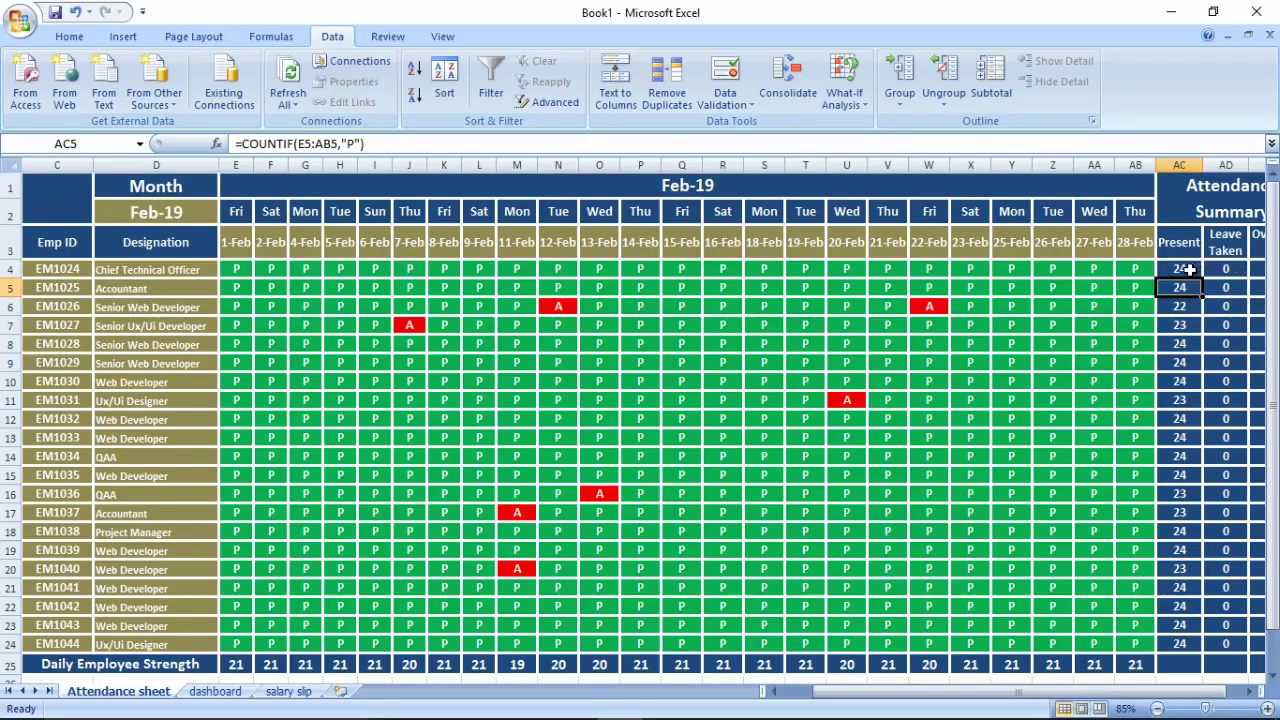
left_click_drag(1186, 270, 1185, 628)
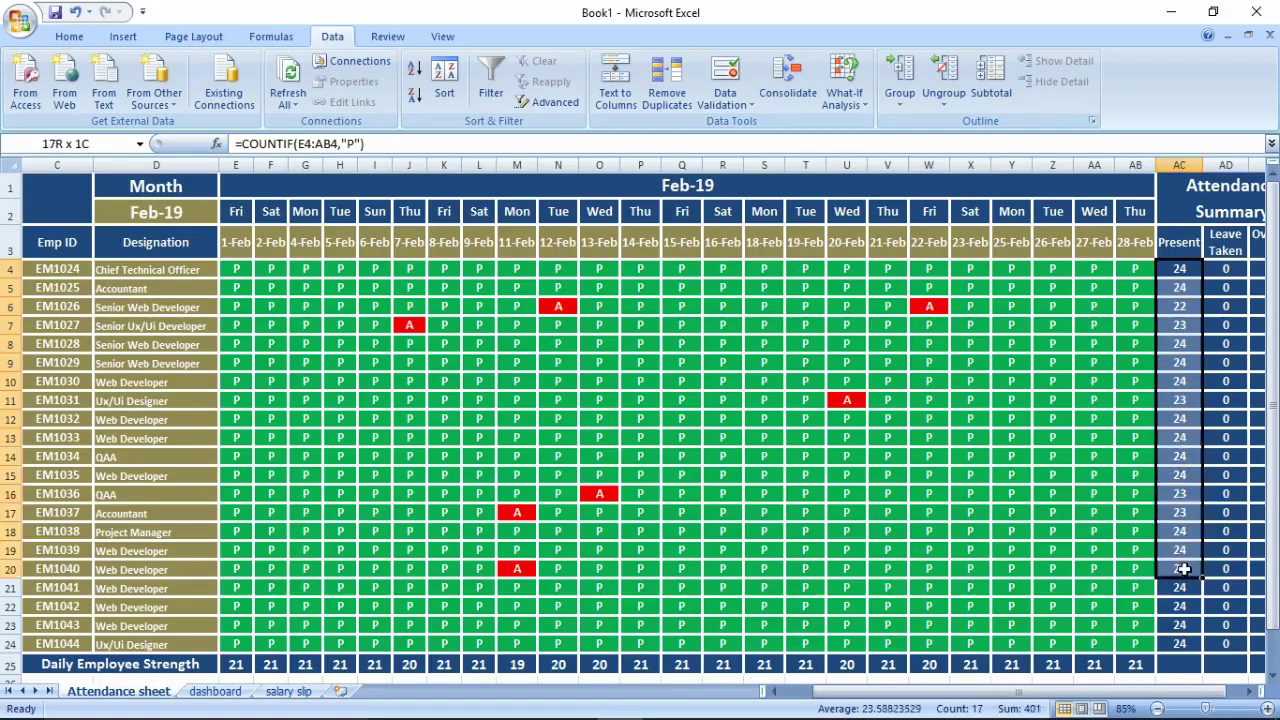
left_click(1222, 278)
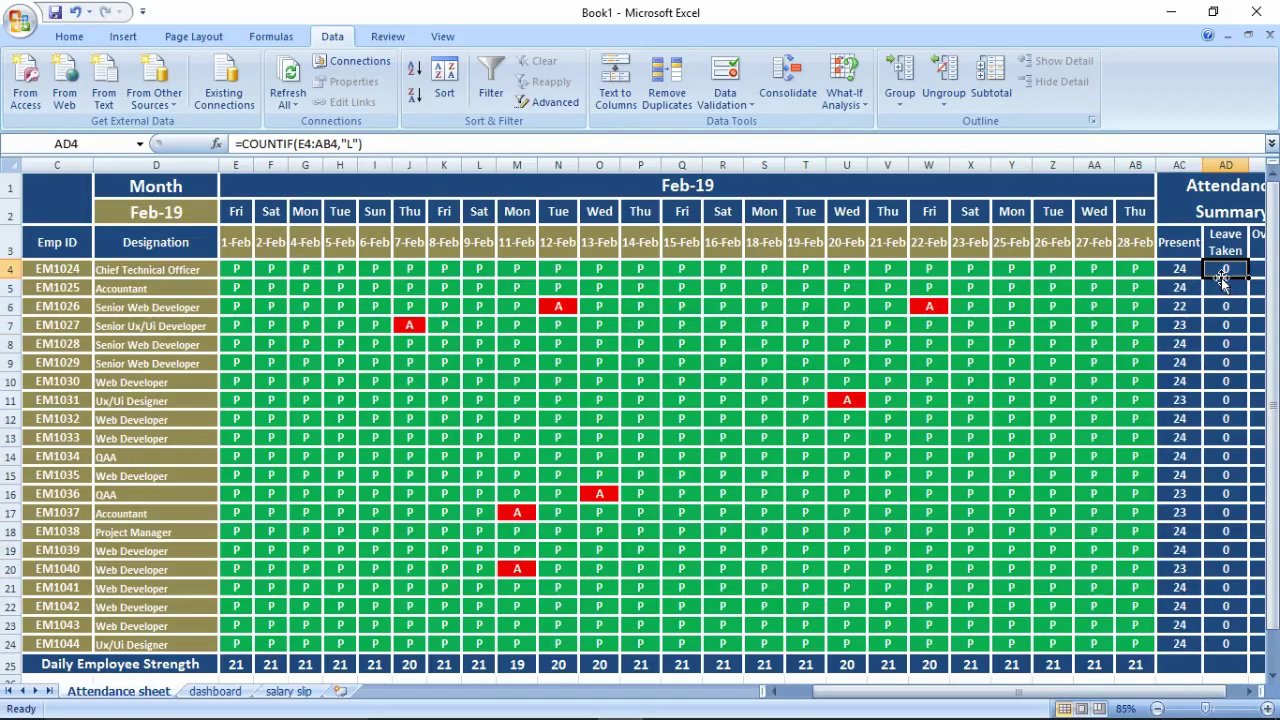
type("=")
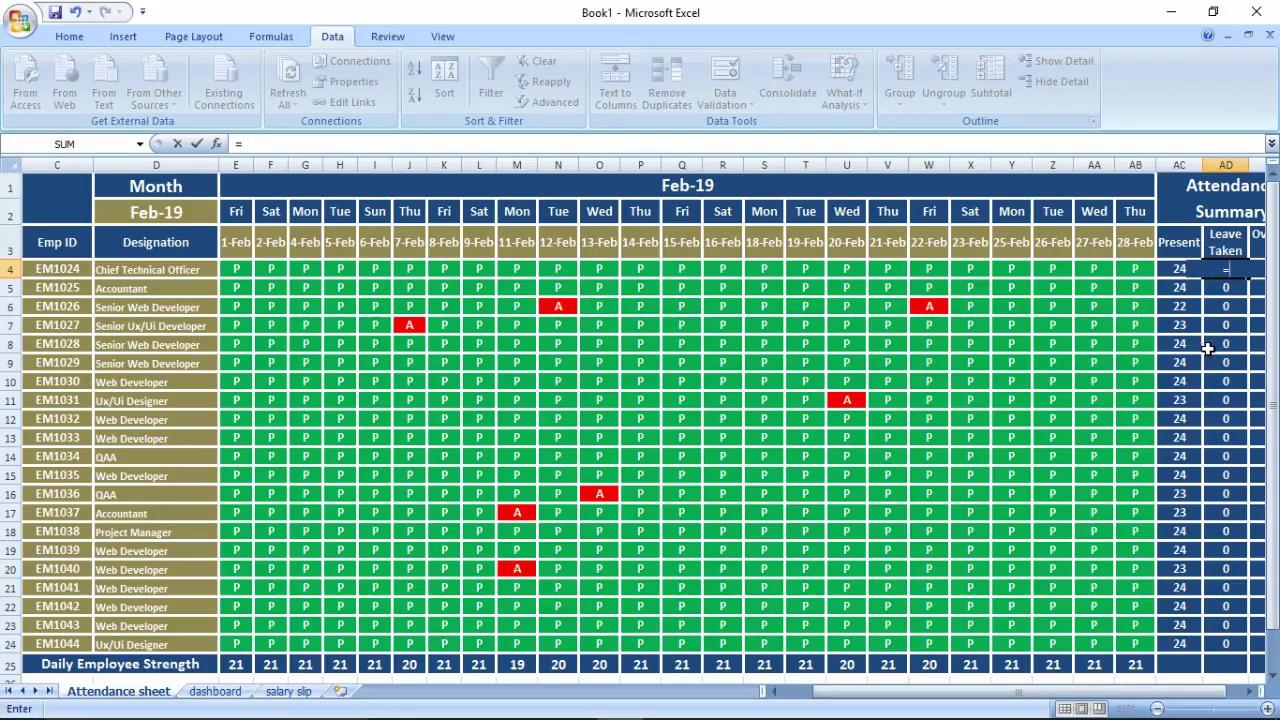
type("con")
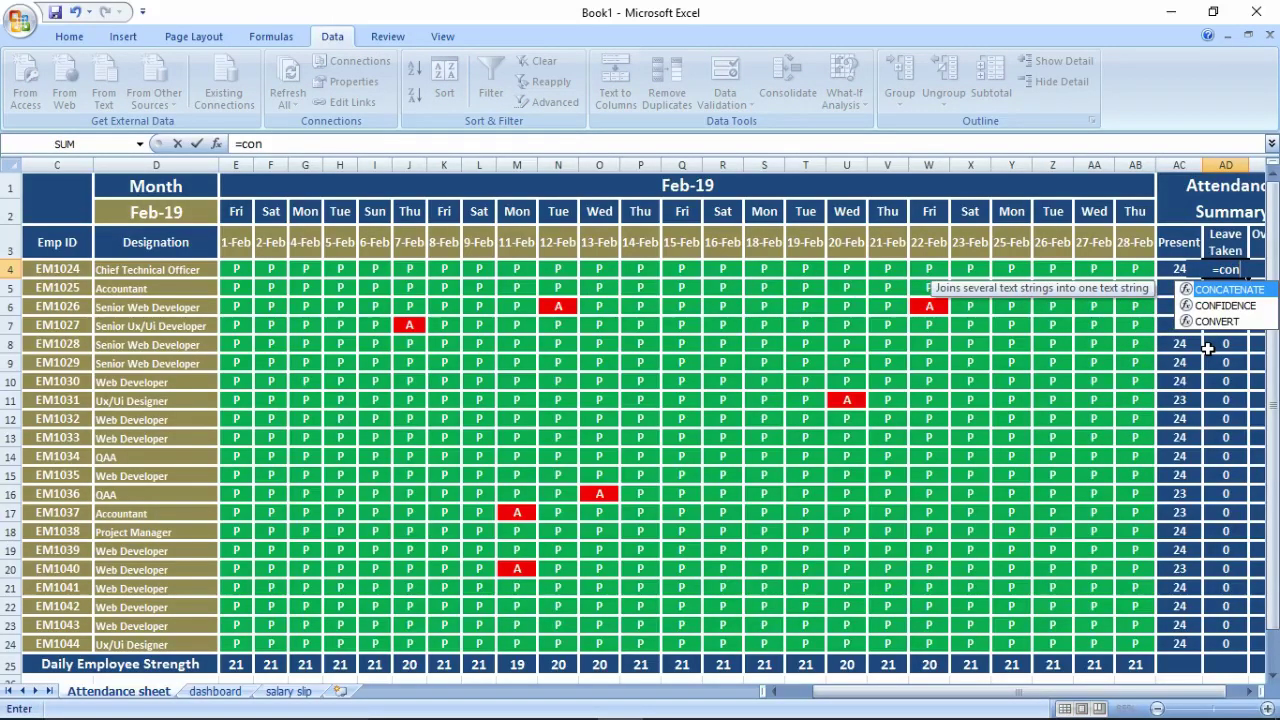
Step: Enter =COUNTIF(E4:AB4,"A") in AD4 and copy it down to AD24
key("BackSpace")
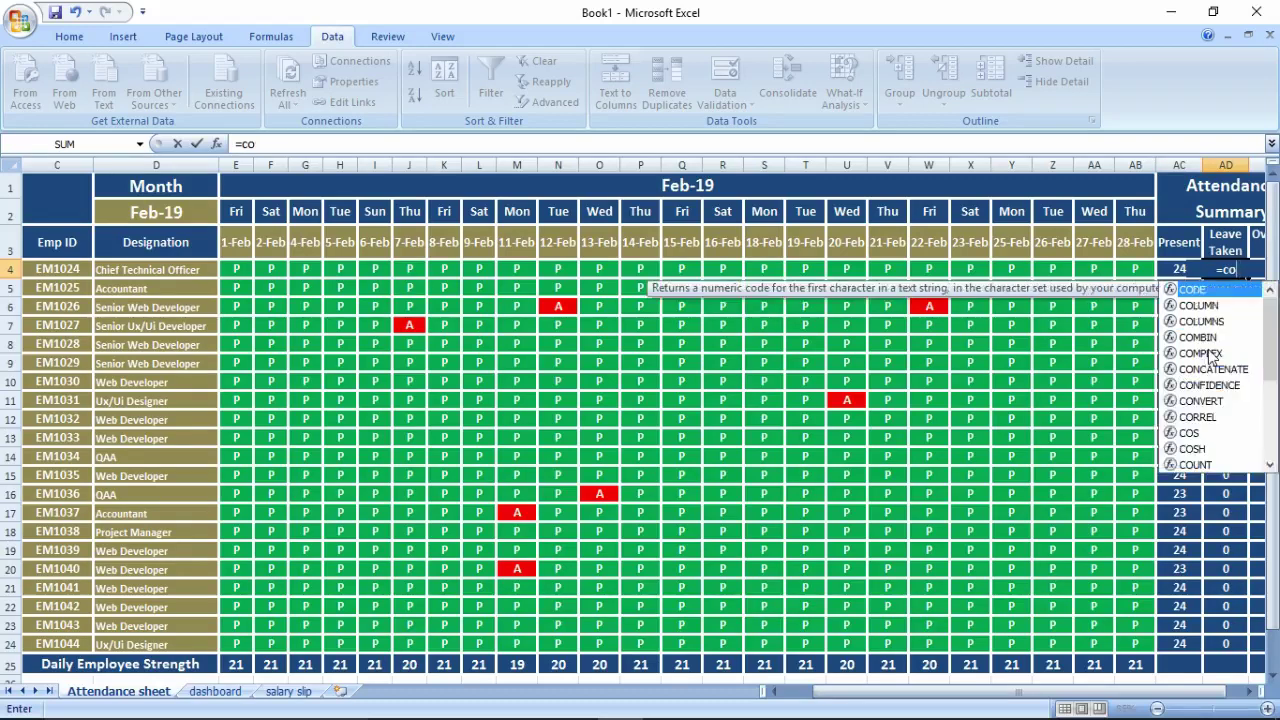
type("unt")
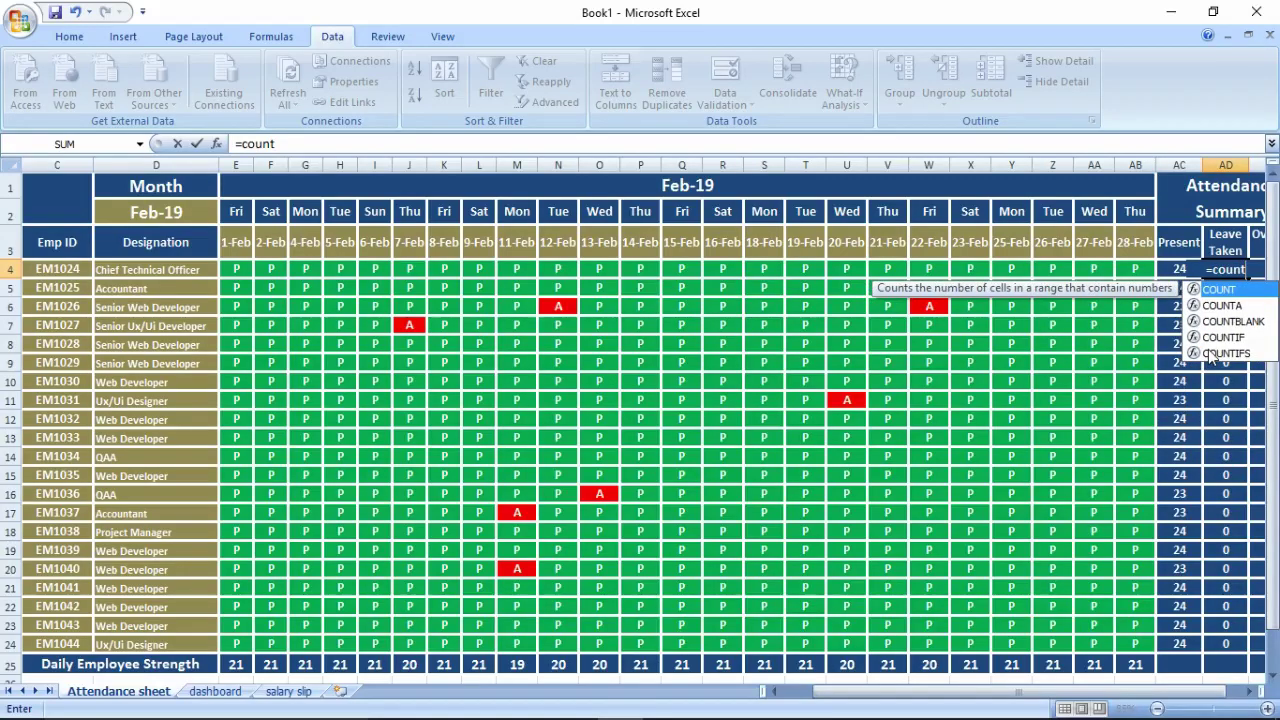
key("Down")
key("Down")
key("Down")
key("Tab")
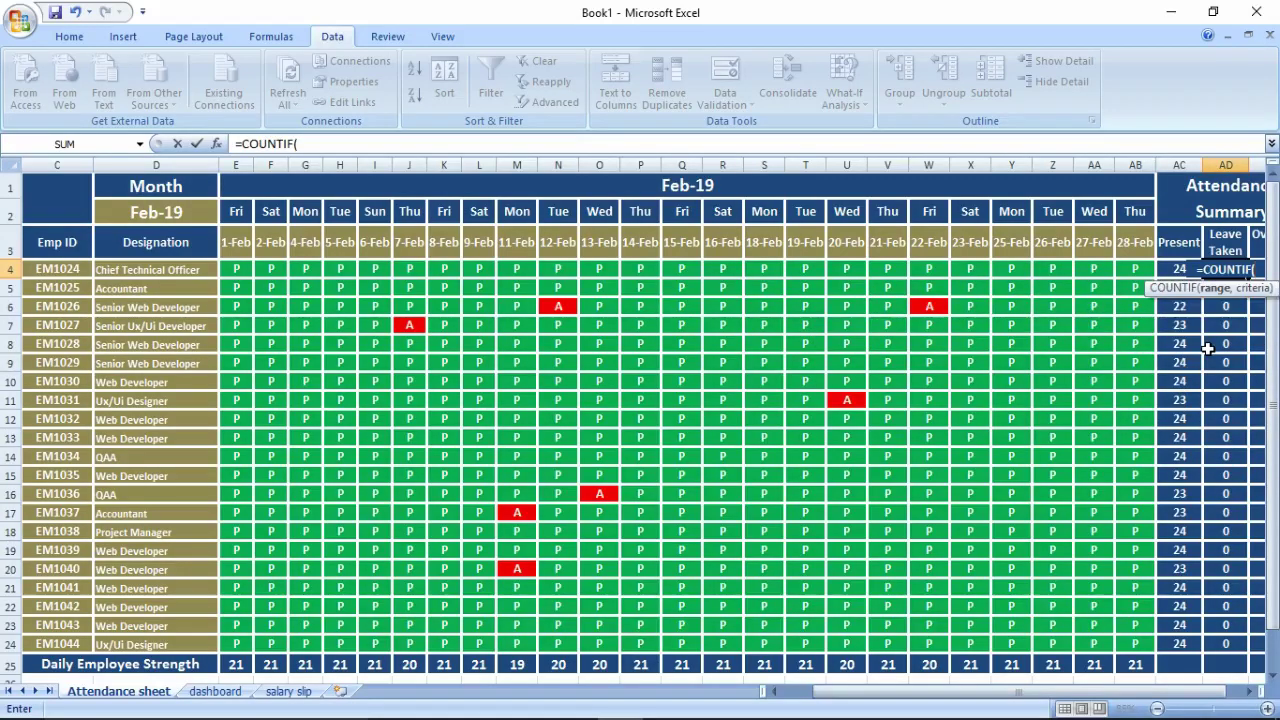
left_click(240, 269)
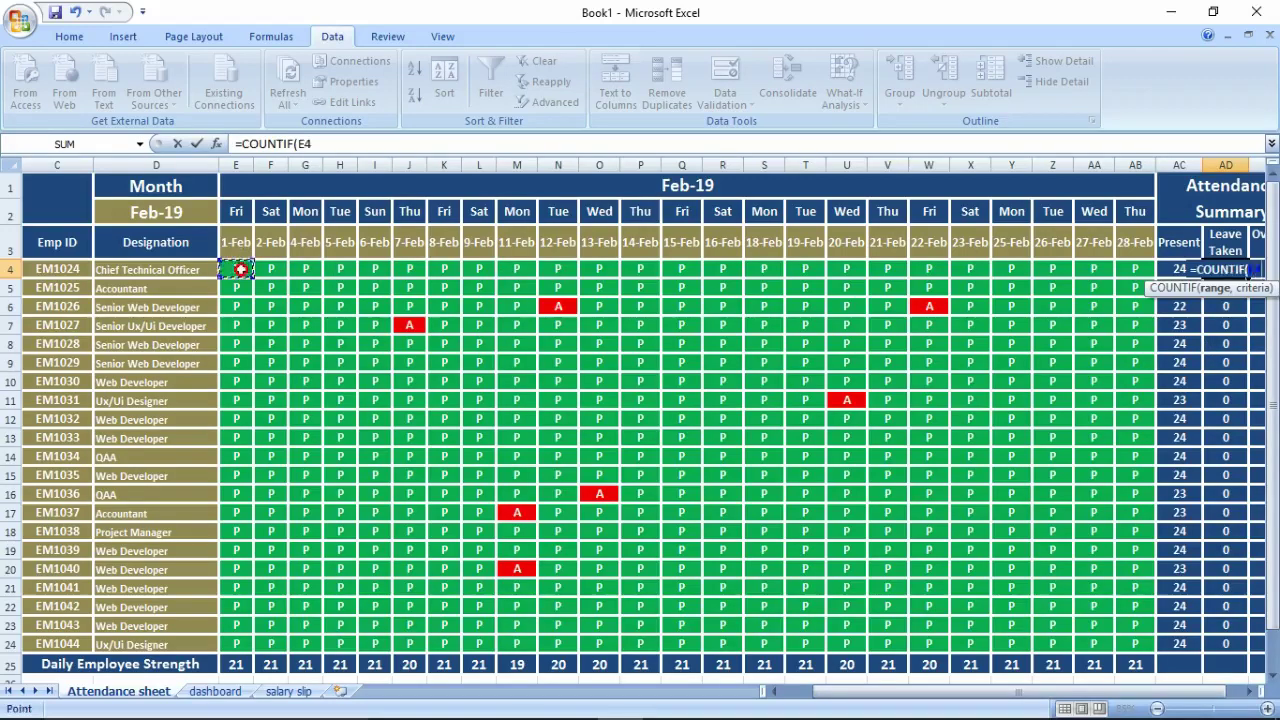
left_click_drag(240, 269, 1148, 275)
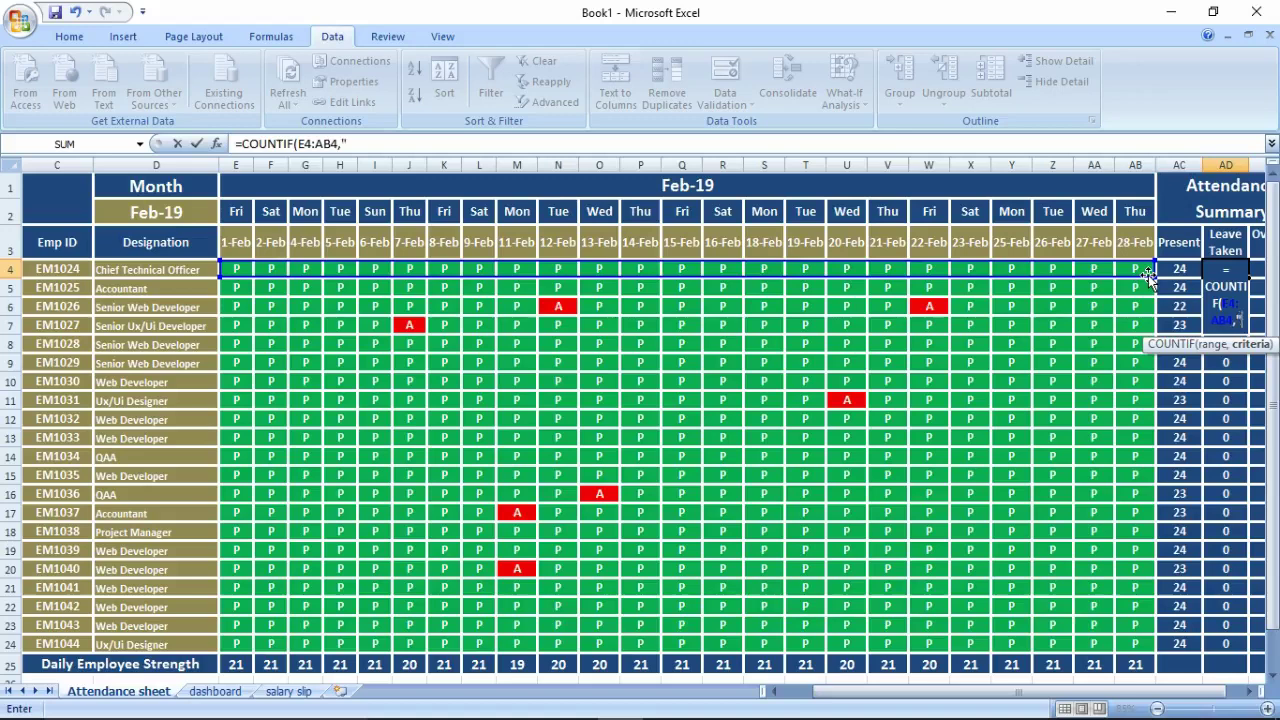
type("\"A\"")
type(")")
key("Return")
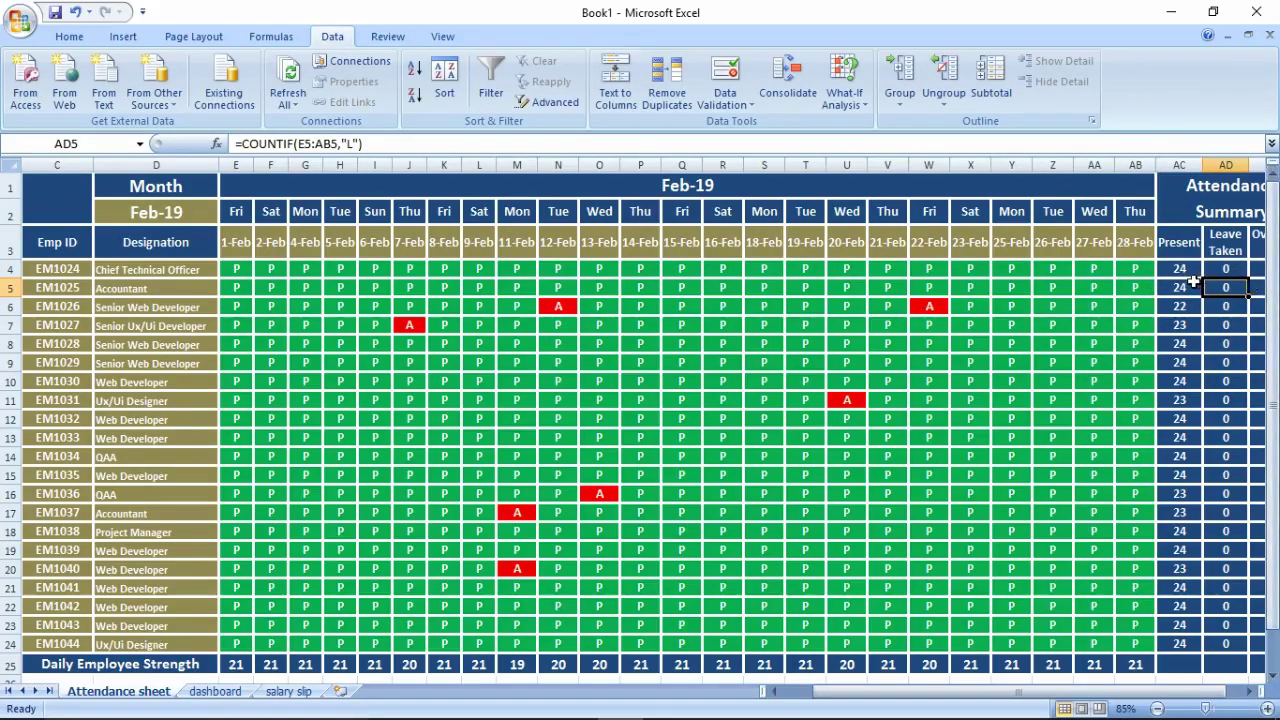
left_click_drag(1225, 268, 1222, 645)
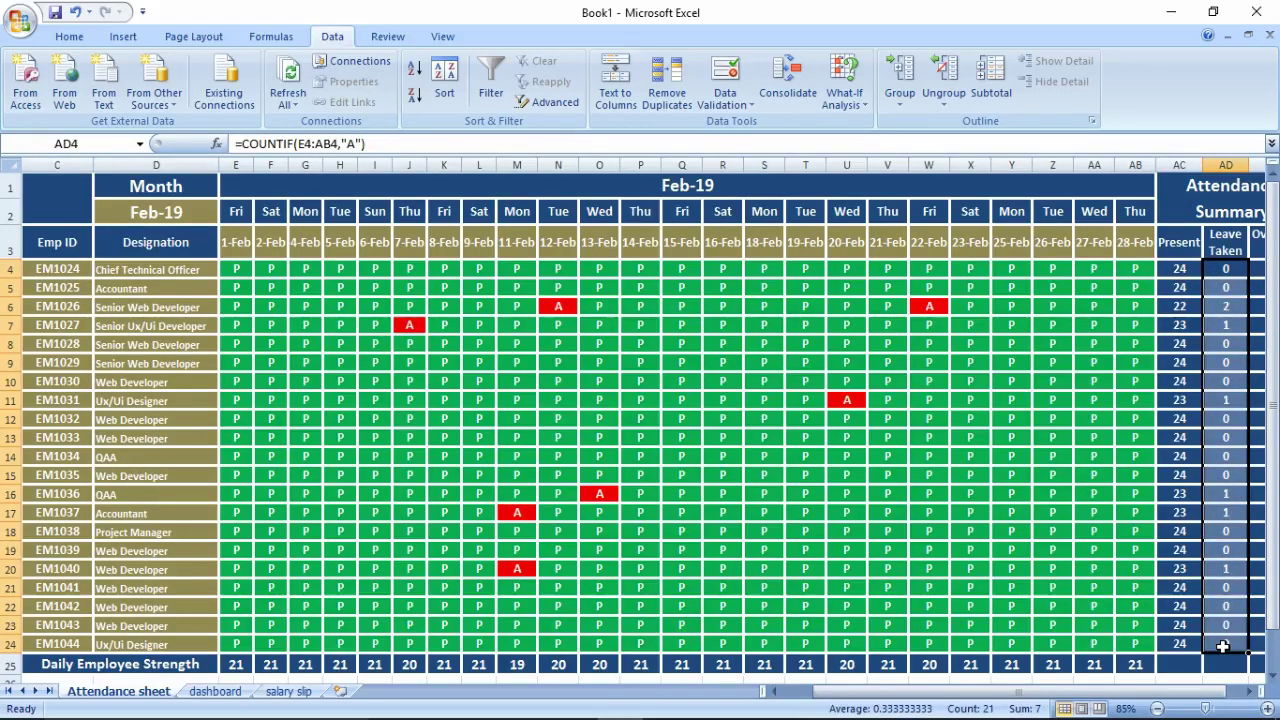
left_click(1222, 306)
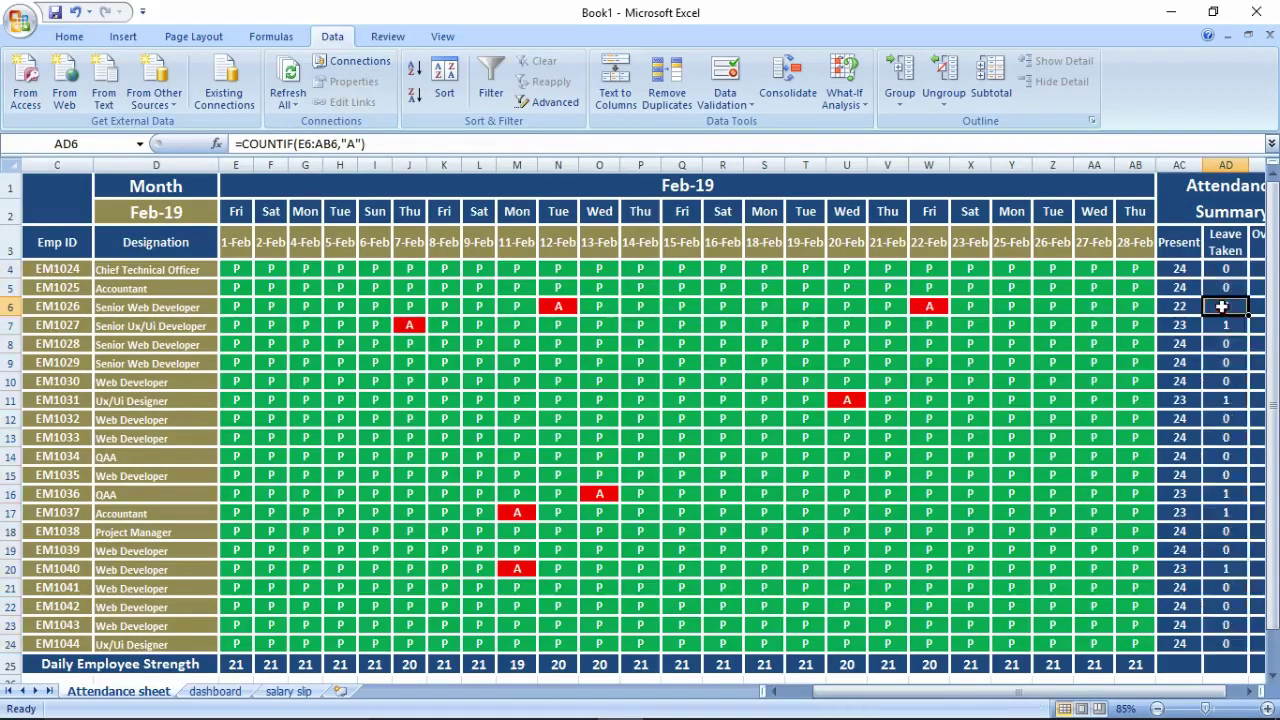
Step: Enter overtime hours 10, 21, 10, 23, 5, 8, 5, 9, 7, 2 in AE4:AE13
key("Right")
key("Up")
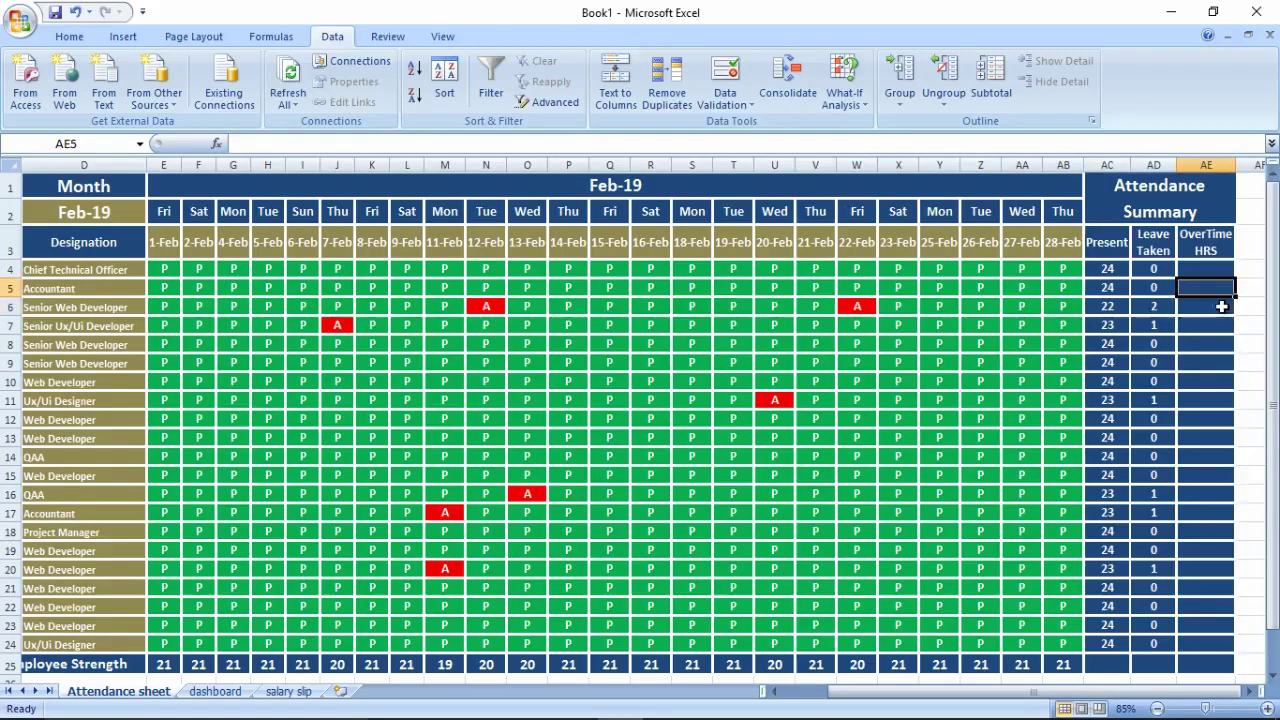
key("Up")
type("1")
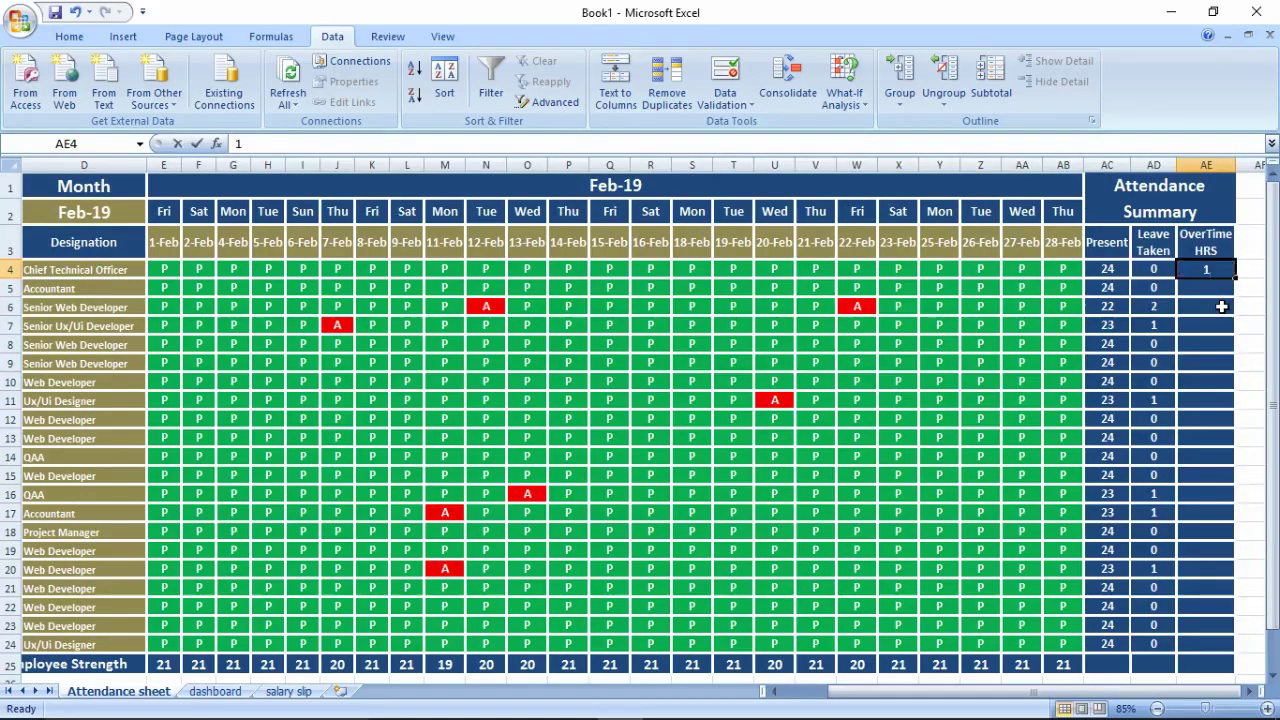
type("0")
key("Return")
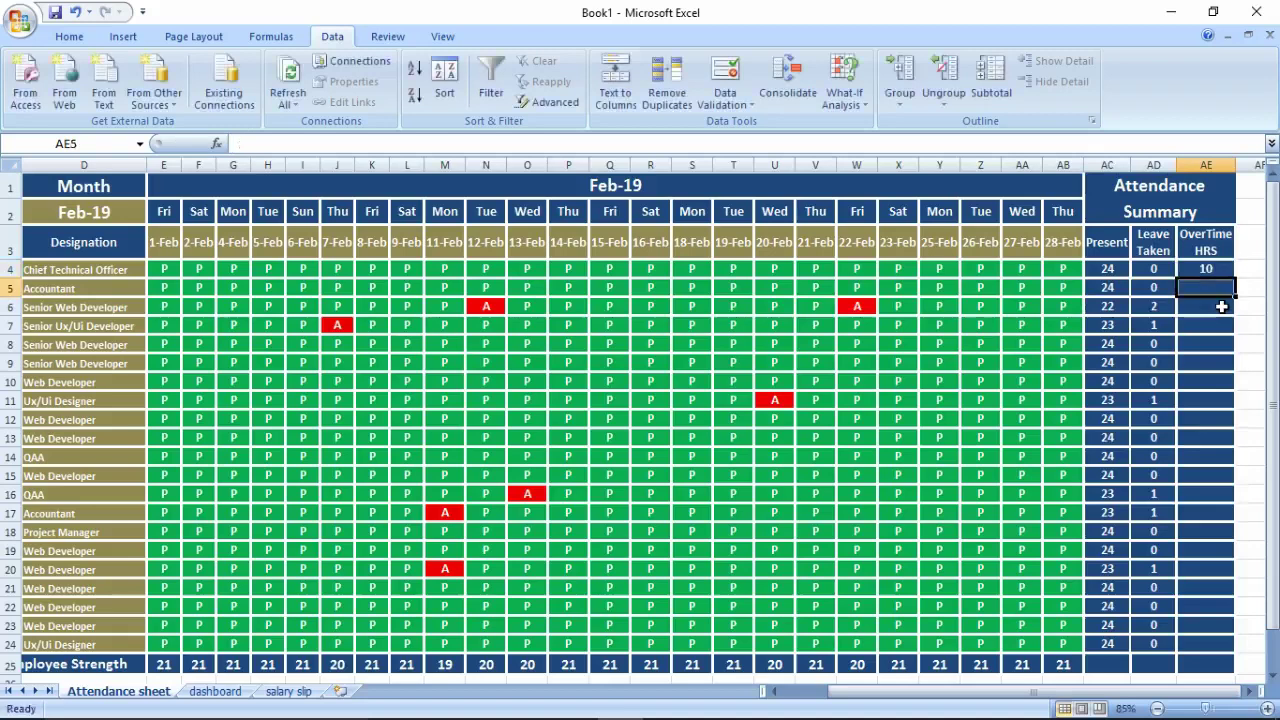
type("21")
key("Return")
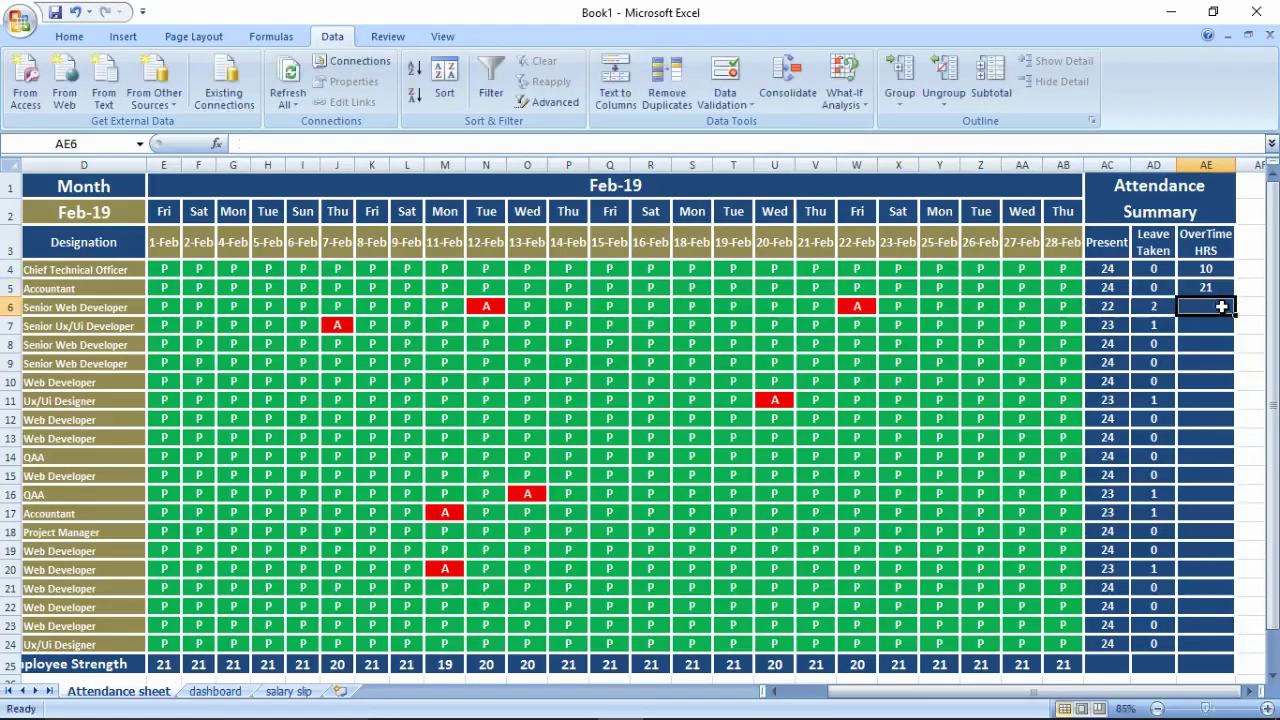
type("10")
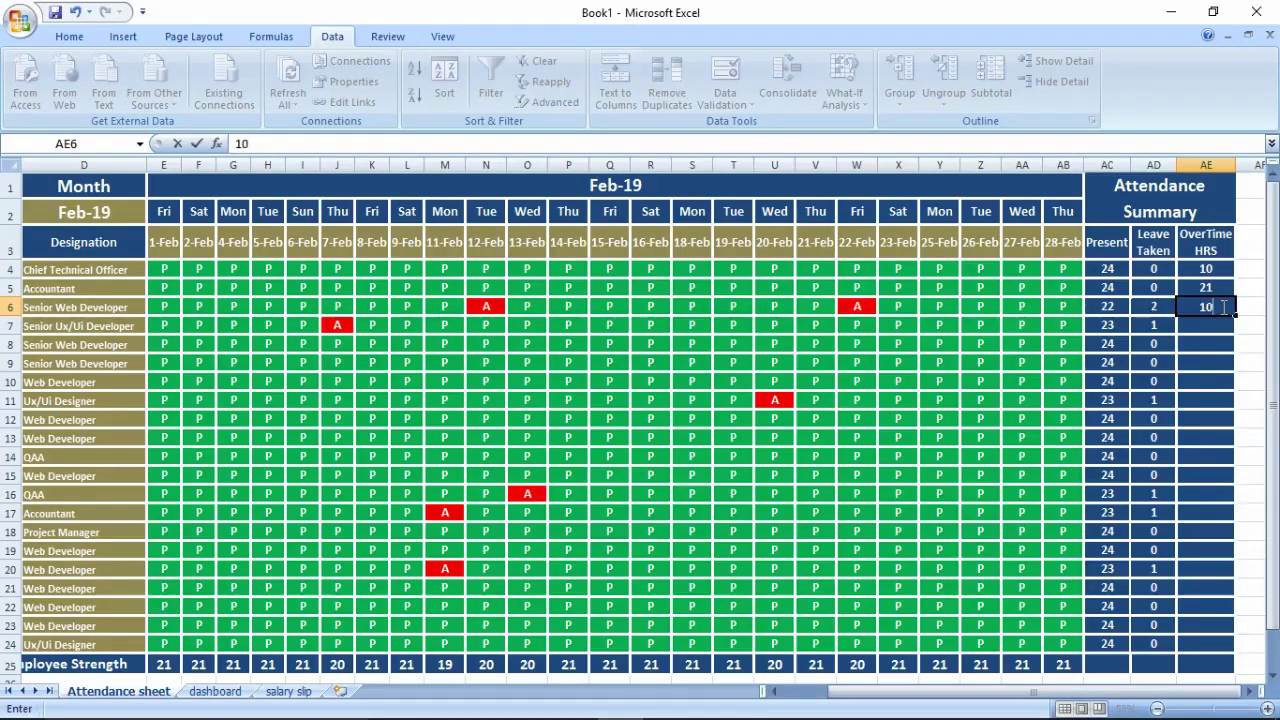
key("Return")
type("23")
key("Return")
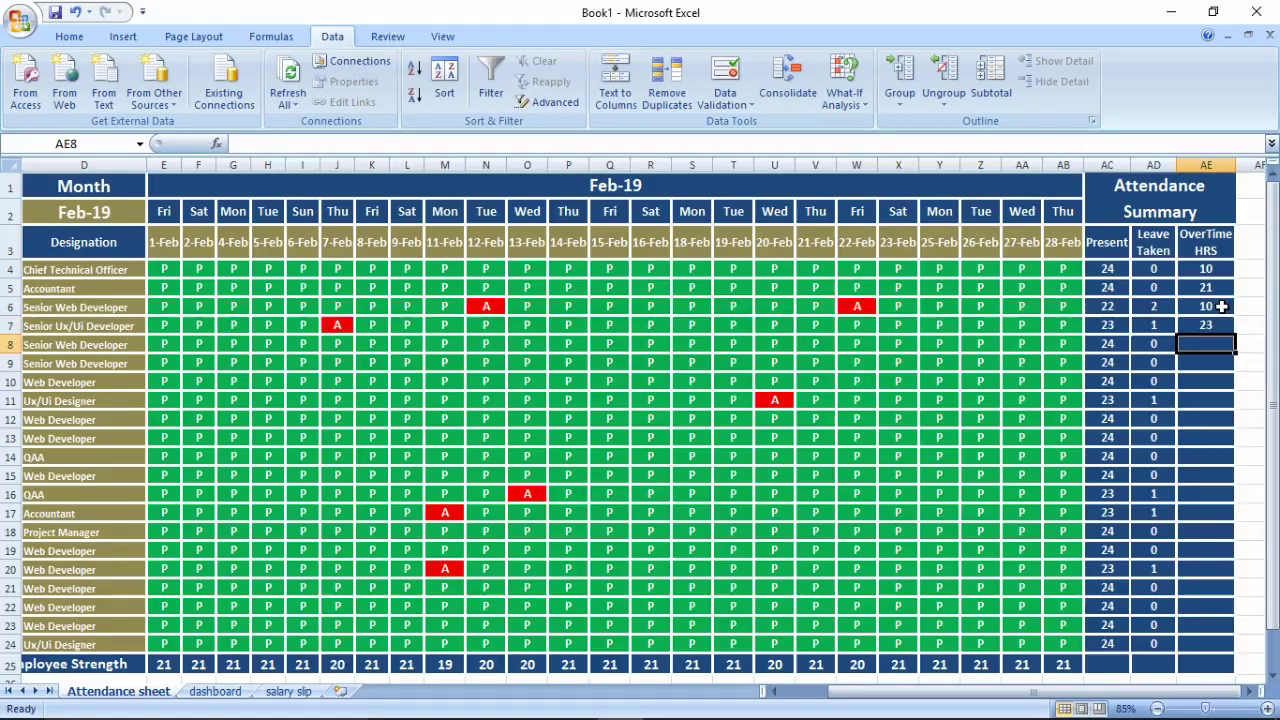
type("5")
key("Return")
type("8")
key("Return")
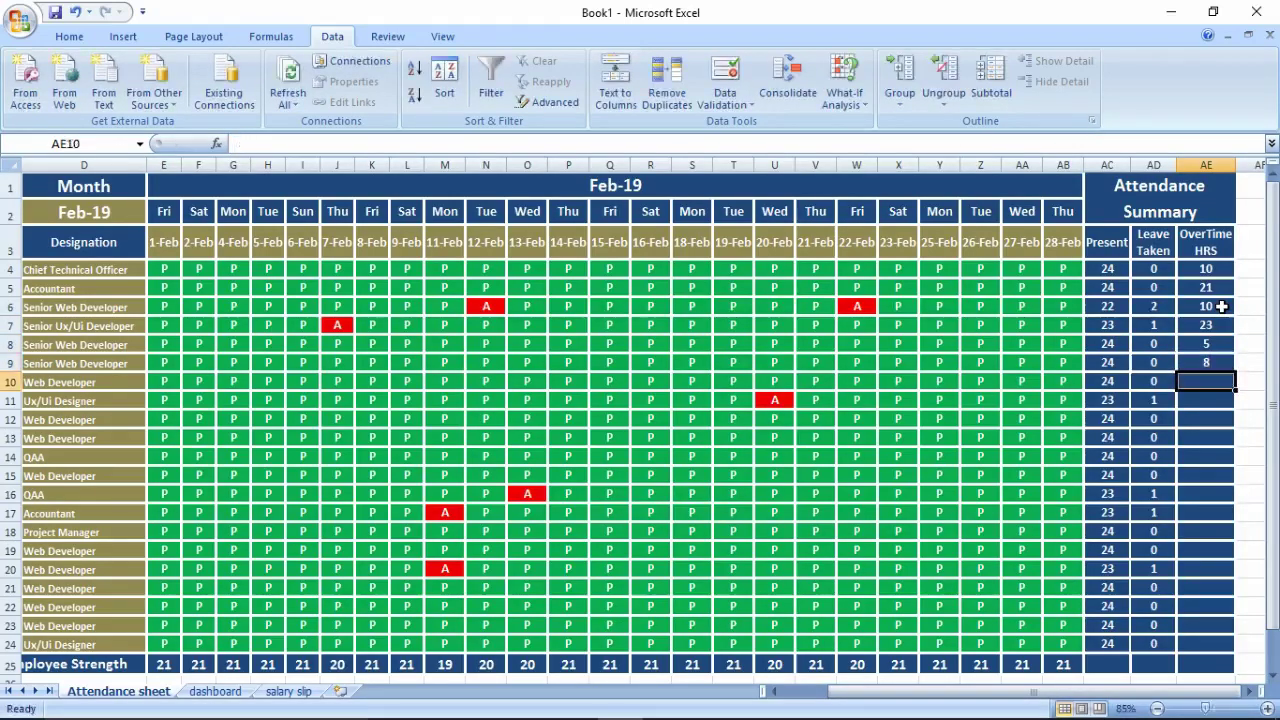
type("5")
key("Return")
type("0")
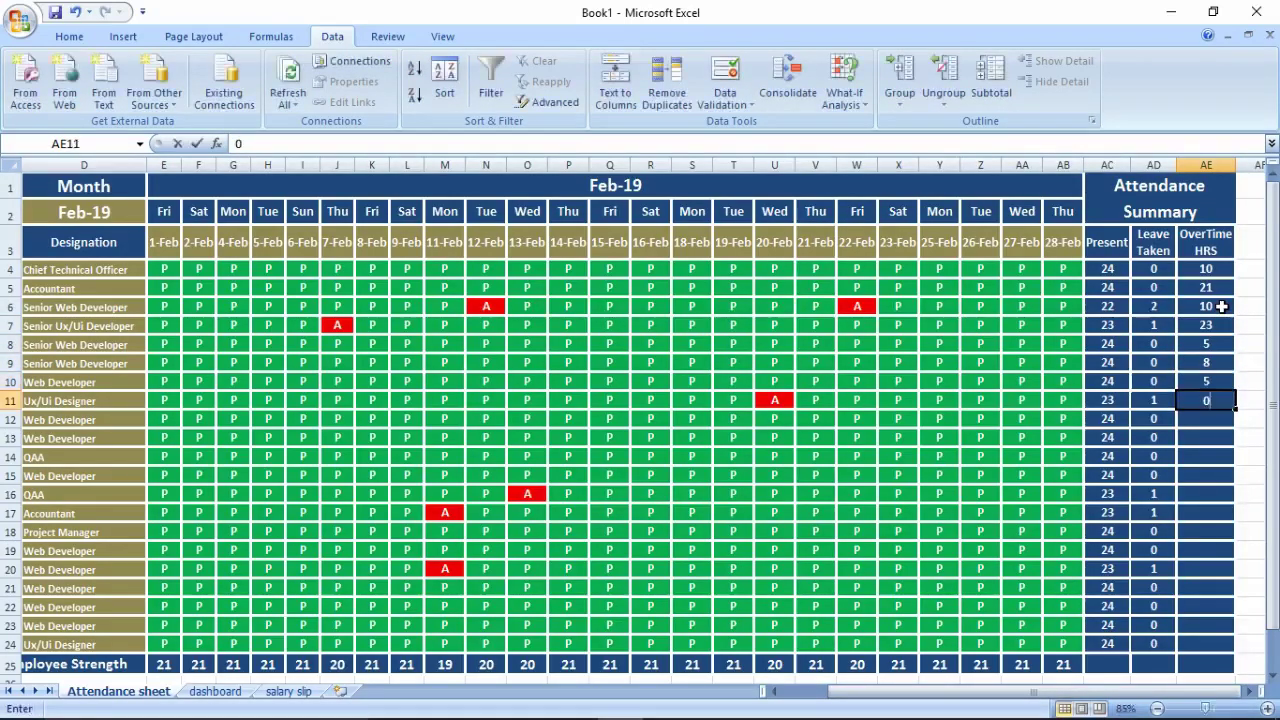
key("BackSpace")
type("9")
key("Return")
type("7")
key("Return")
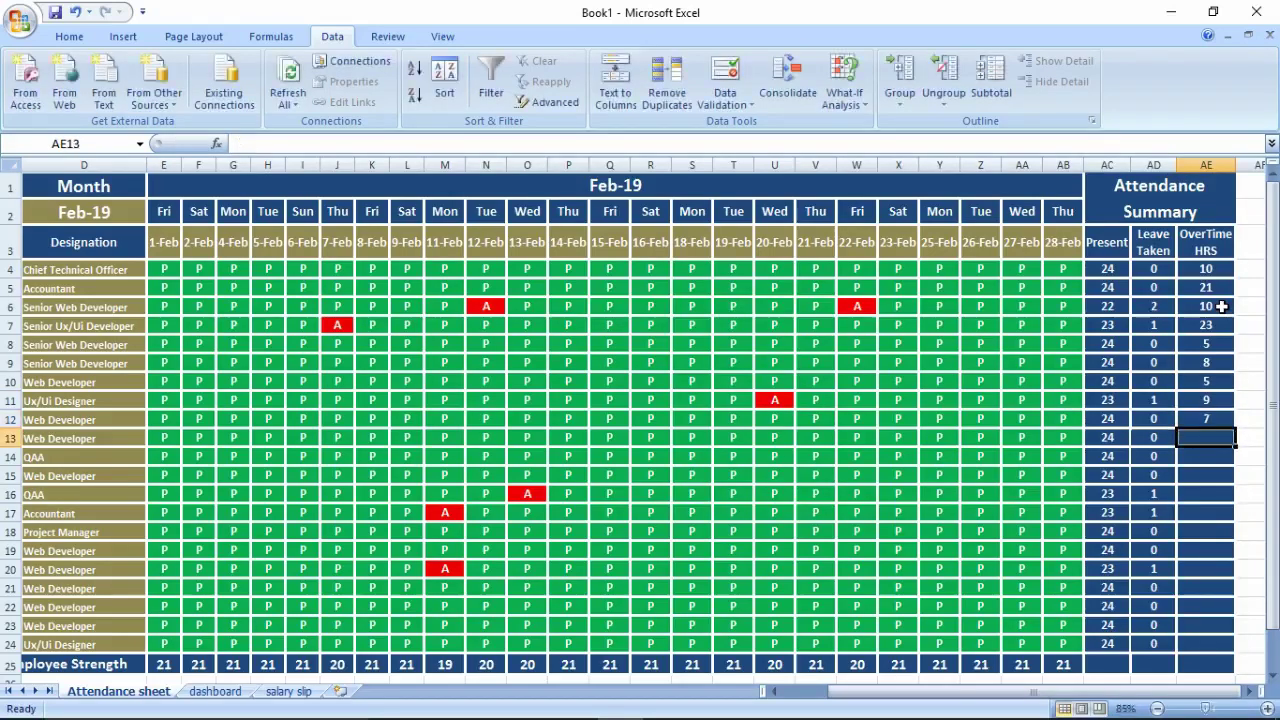
type("2")
key("Return")
Step: Enter overtime hours 10, 21, 2, 8, 7, 2, 8, 3, 3, 1, 7 in AE14:AE24
type("10")
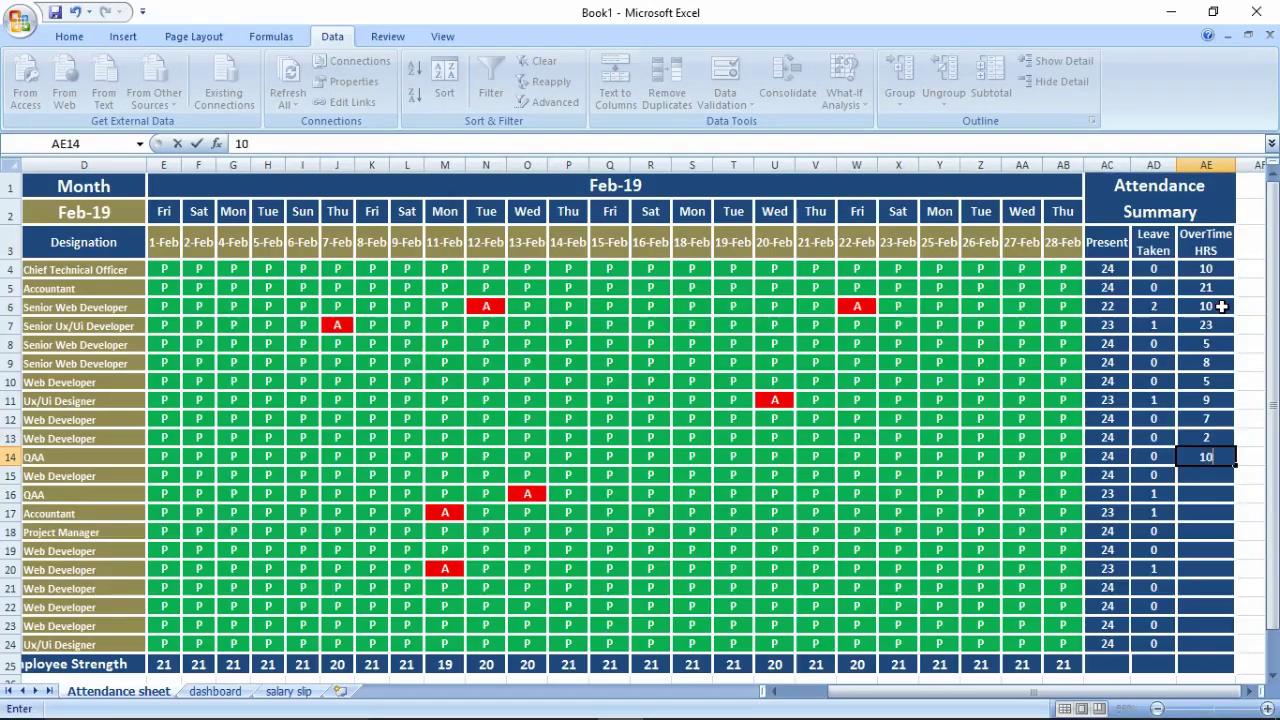
key("Return")
type("21")
key("Return")
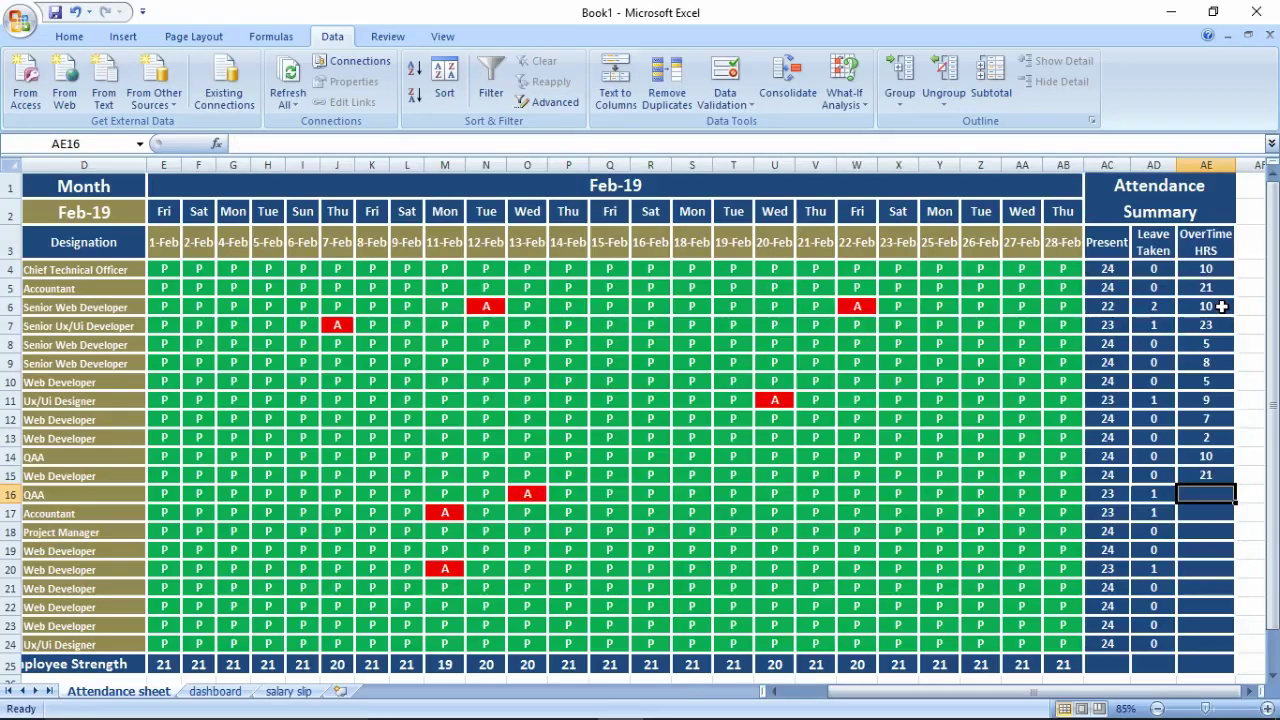
type("2")
key("Return")
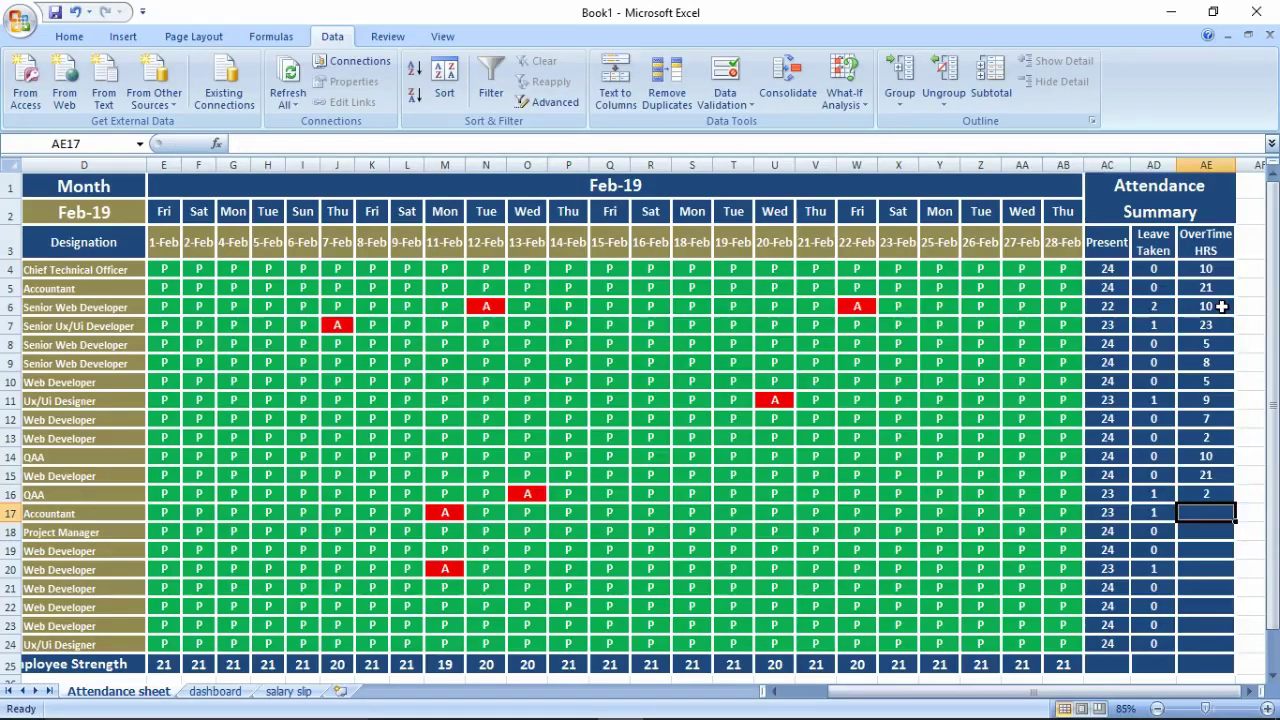
type("8")
key("Return")
type("7")
key("Return")
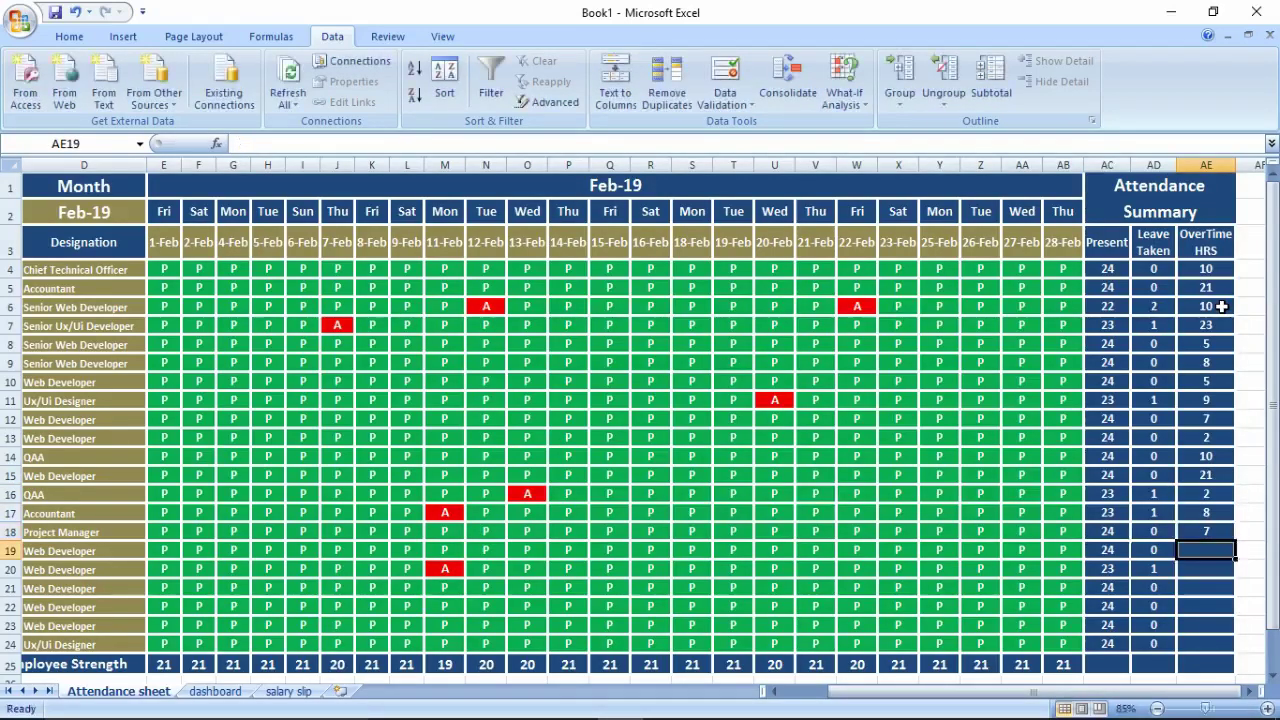
type("2")
key("Return")
type("8")
key("Return")
type("3")
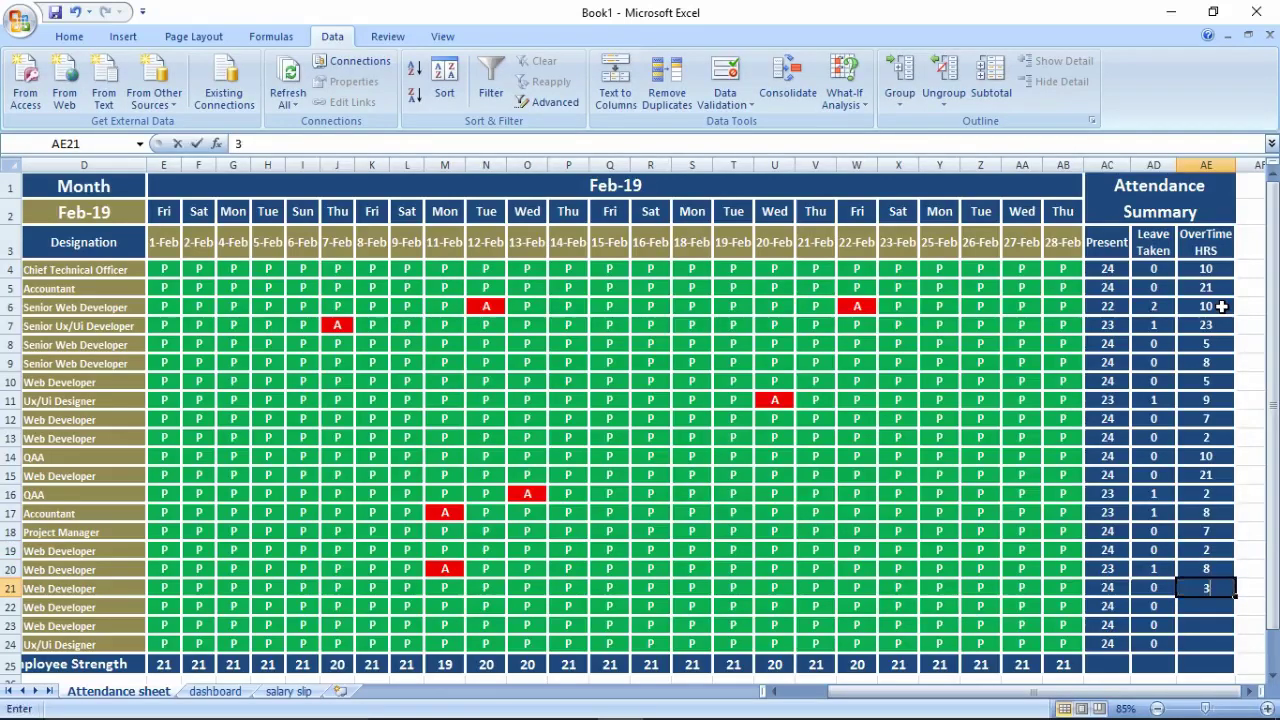
key("Return")
type("3")
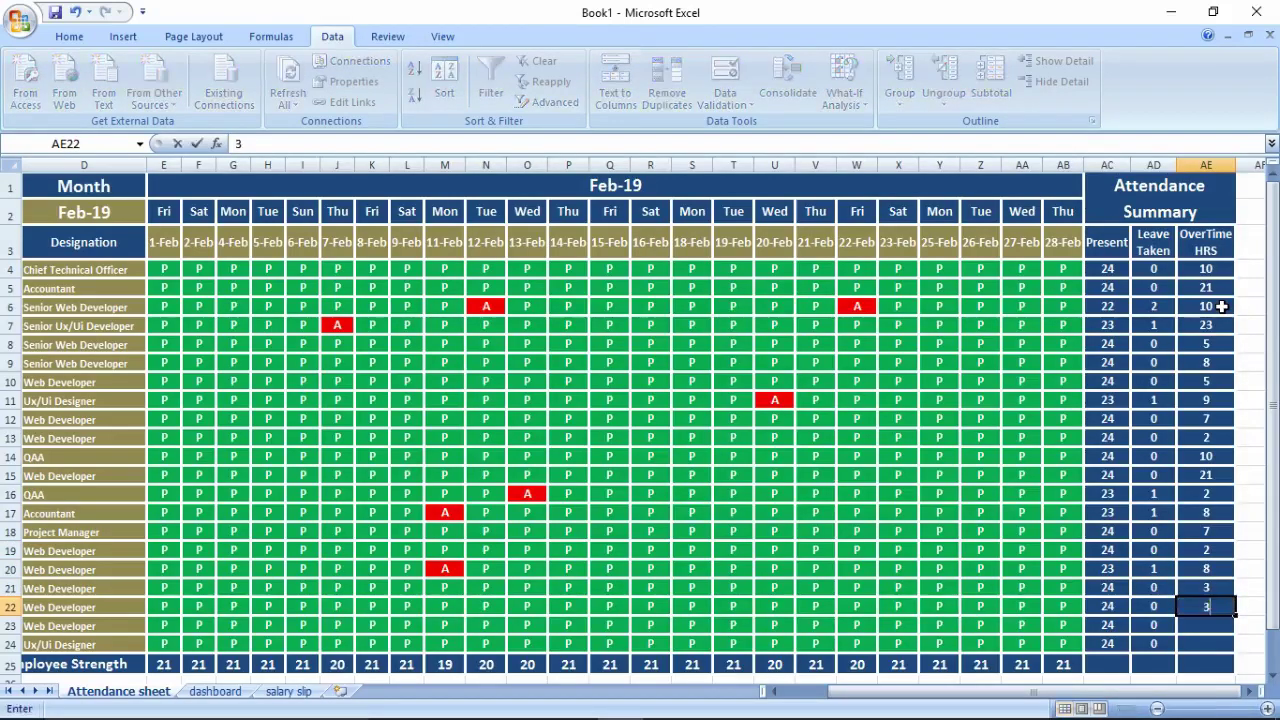
key("Return")
type("1")
key("Return")
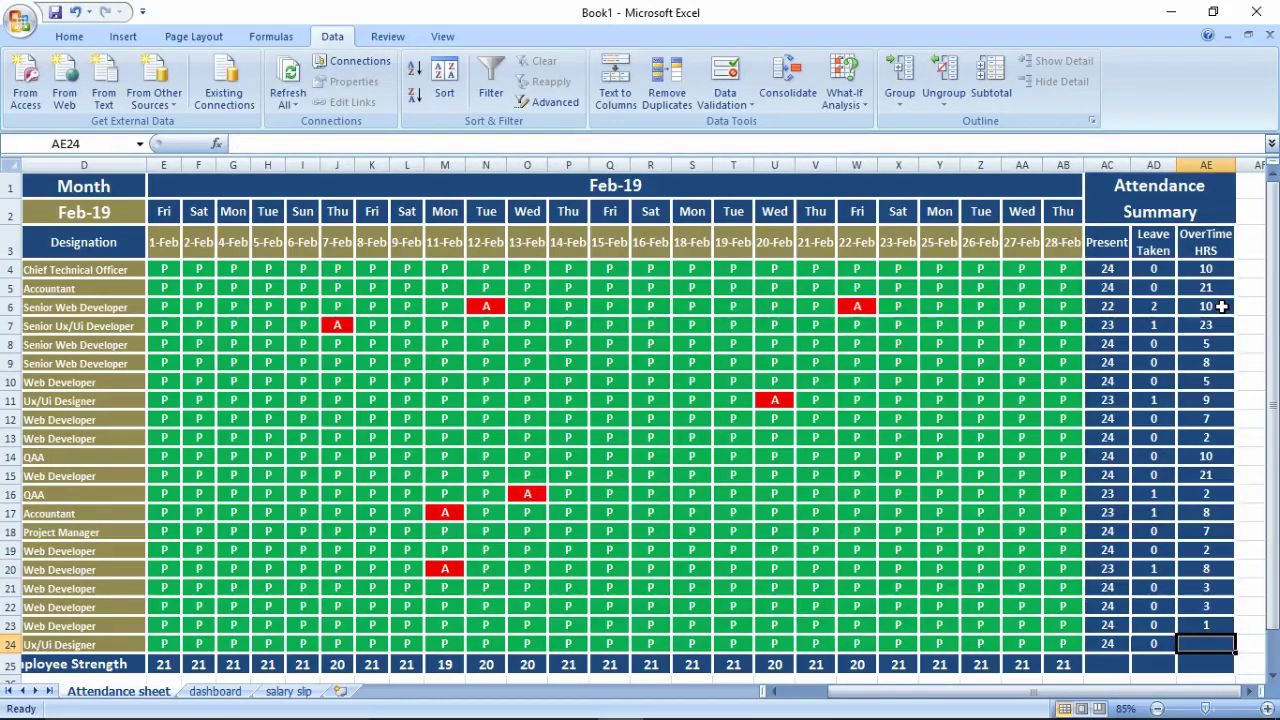
type("7")
key("Return")
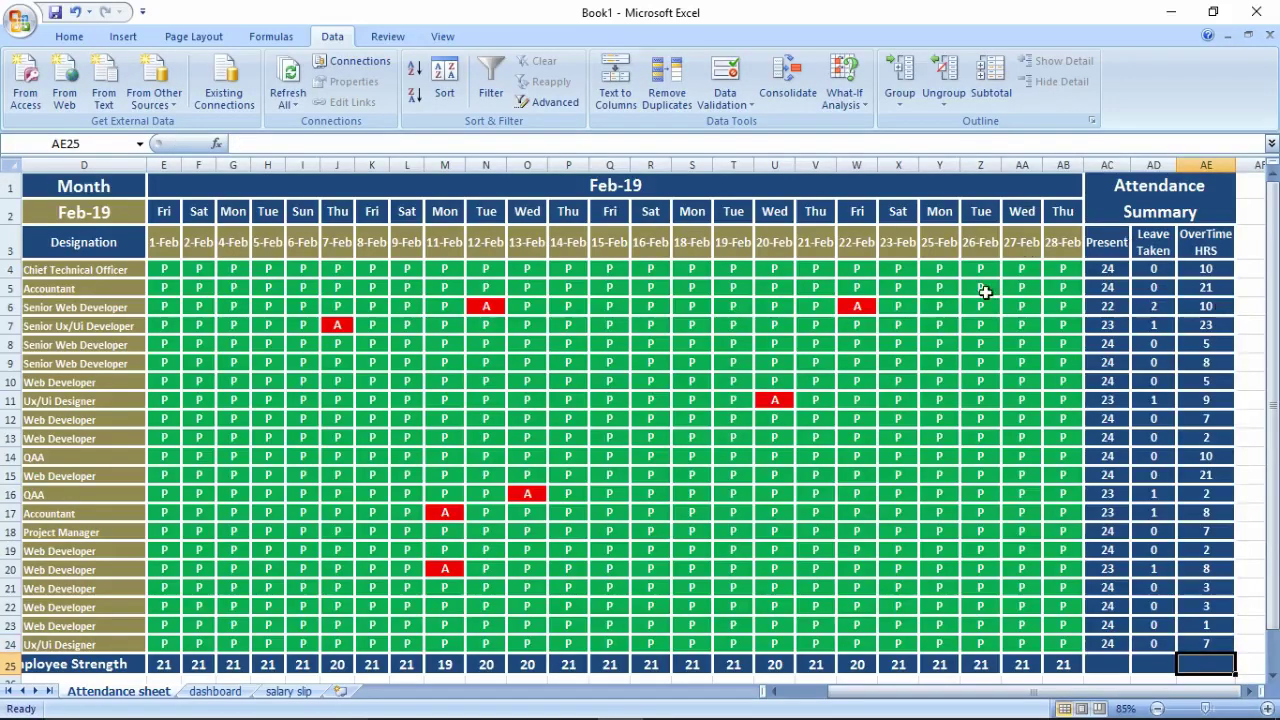
Step: Set the first employee's 2-Feb and 12-Feb attendance to A, then go to the dashboard sheet
left_click(209, 397)
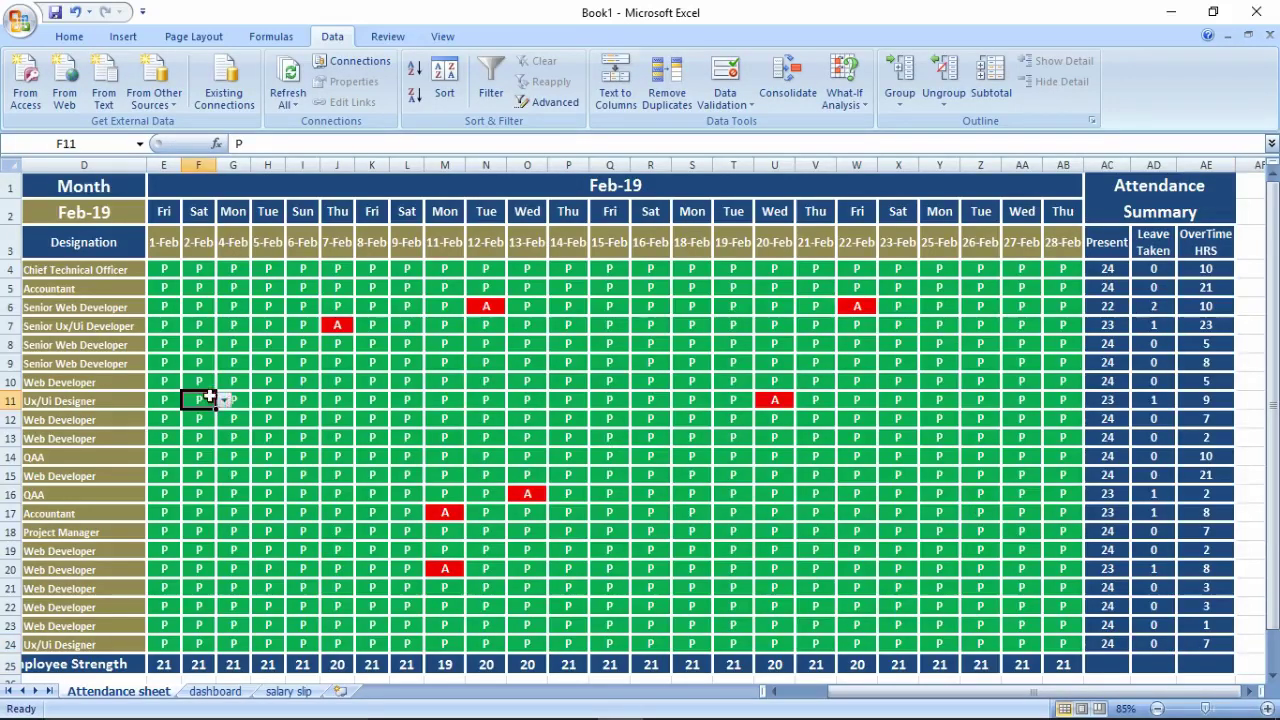
key("Home")
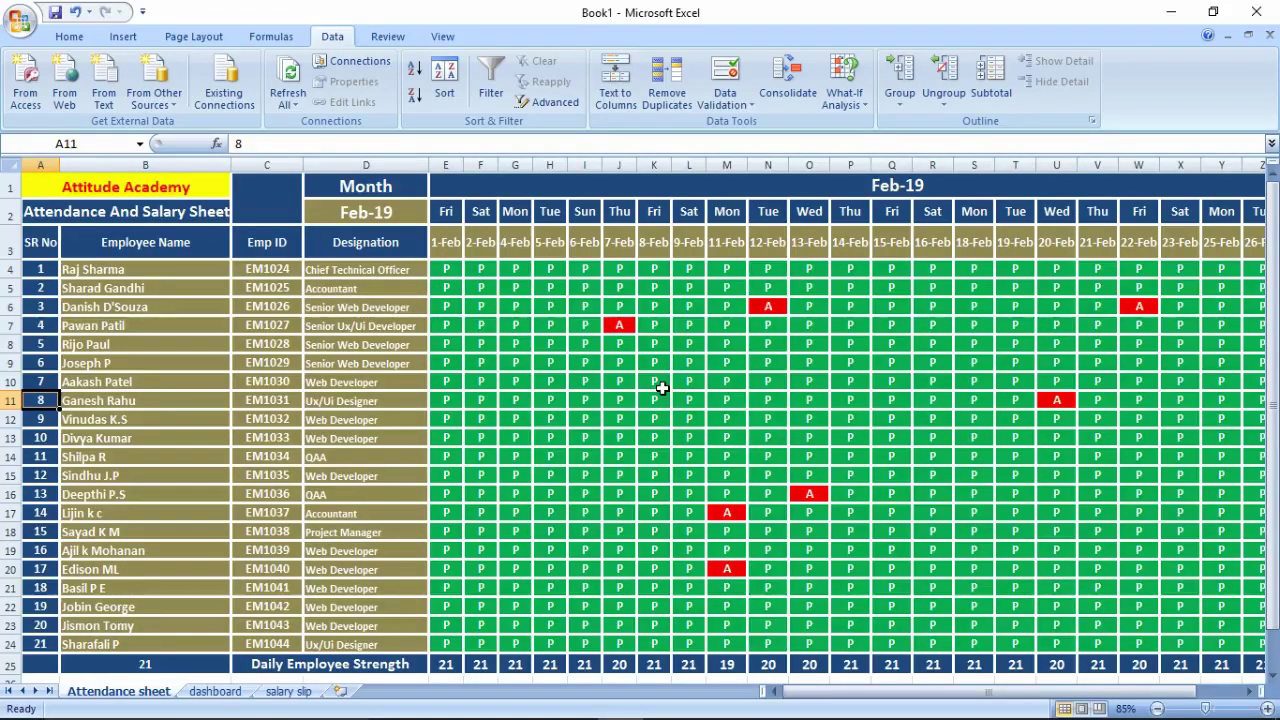
left_click(490, 270)
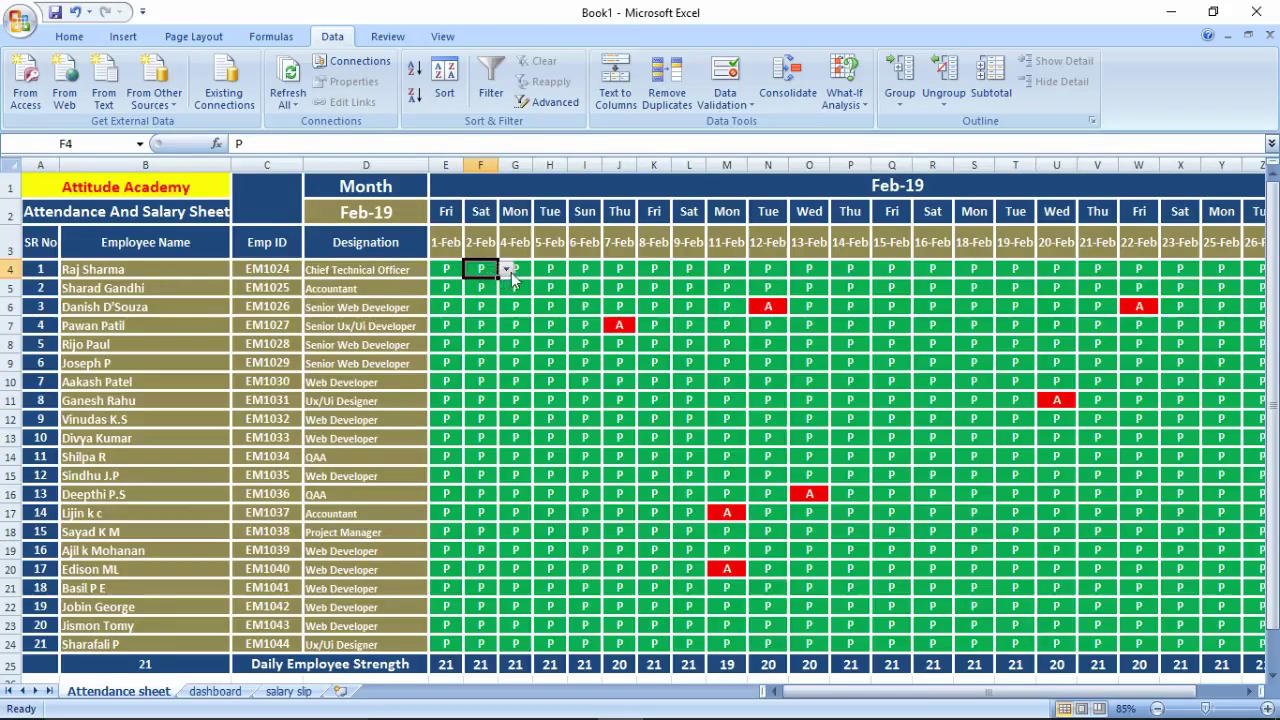
left_click(507, 271)
left_click(493, 290)
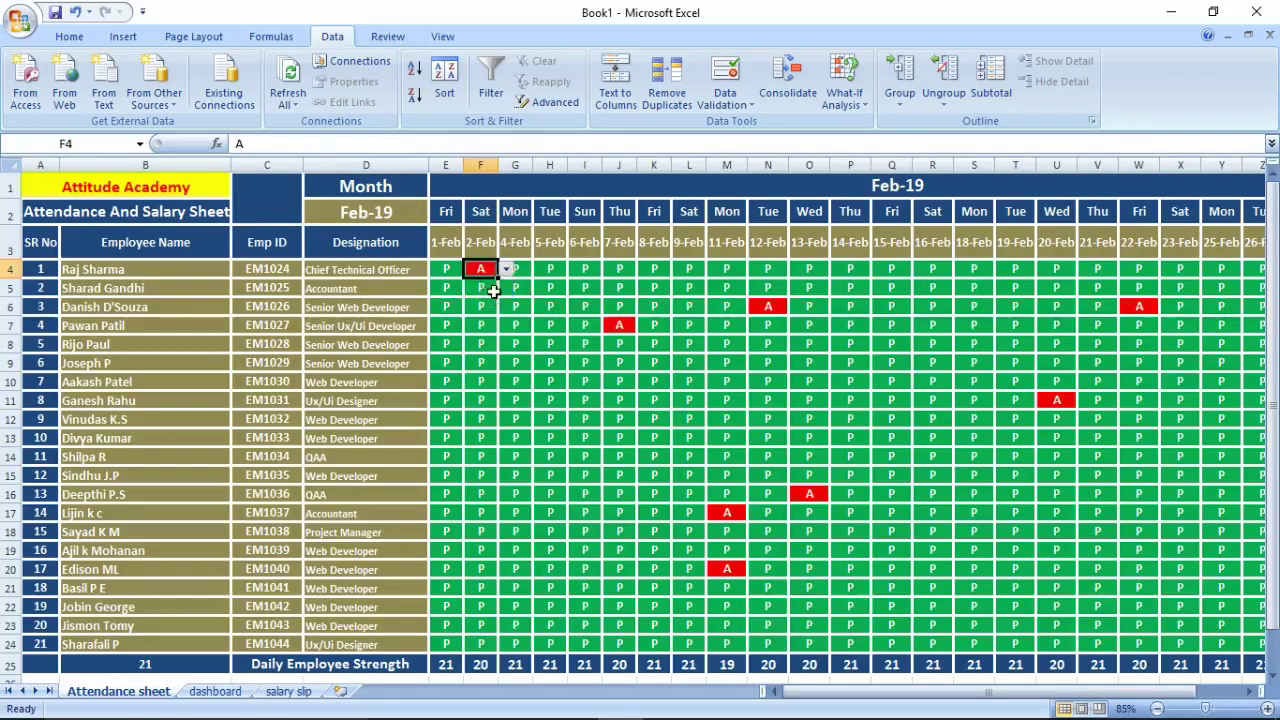
left_click(758, 268)
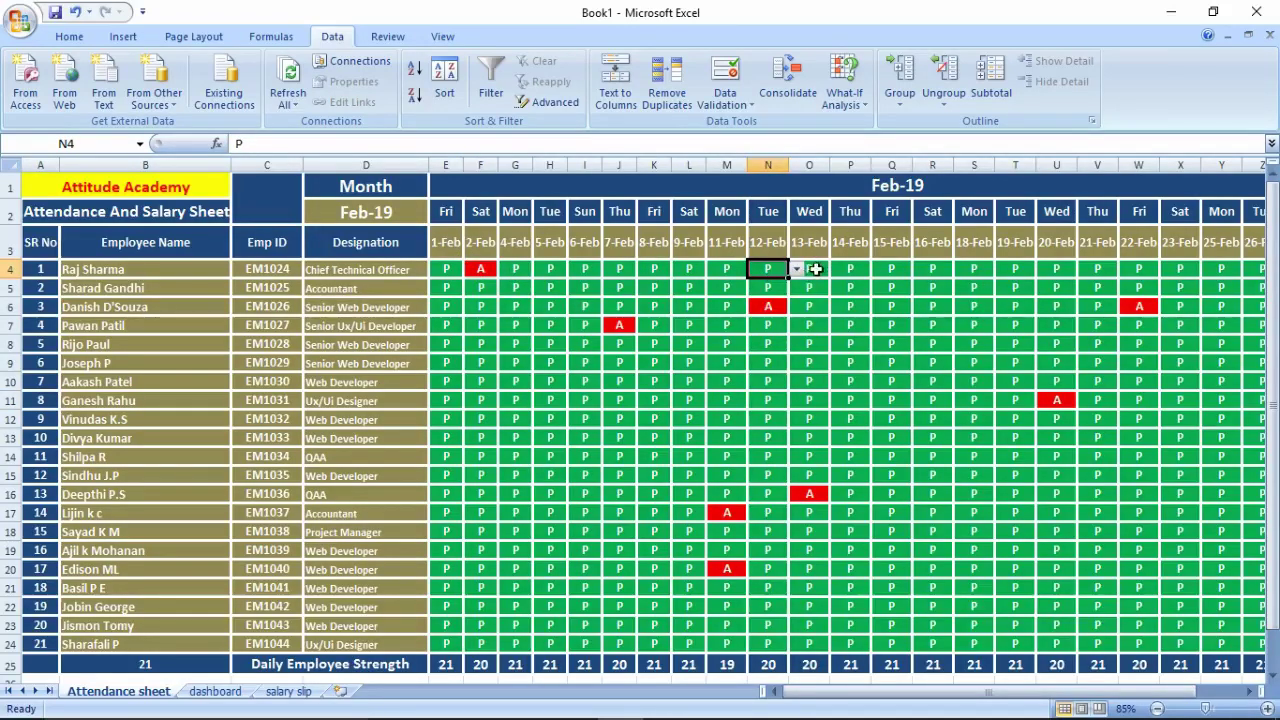
left_click(797, 270)
left_click(783, 296)
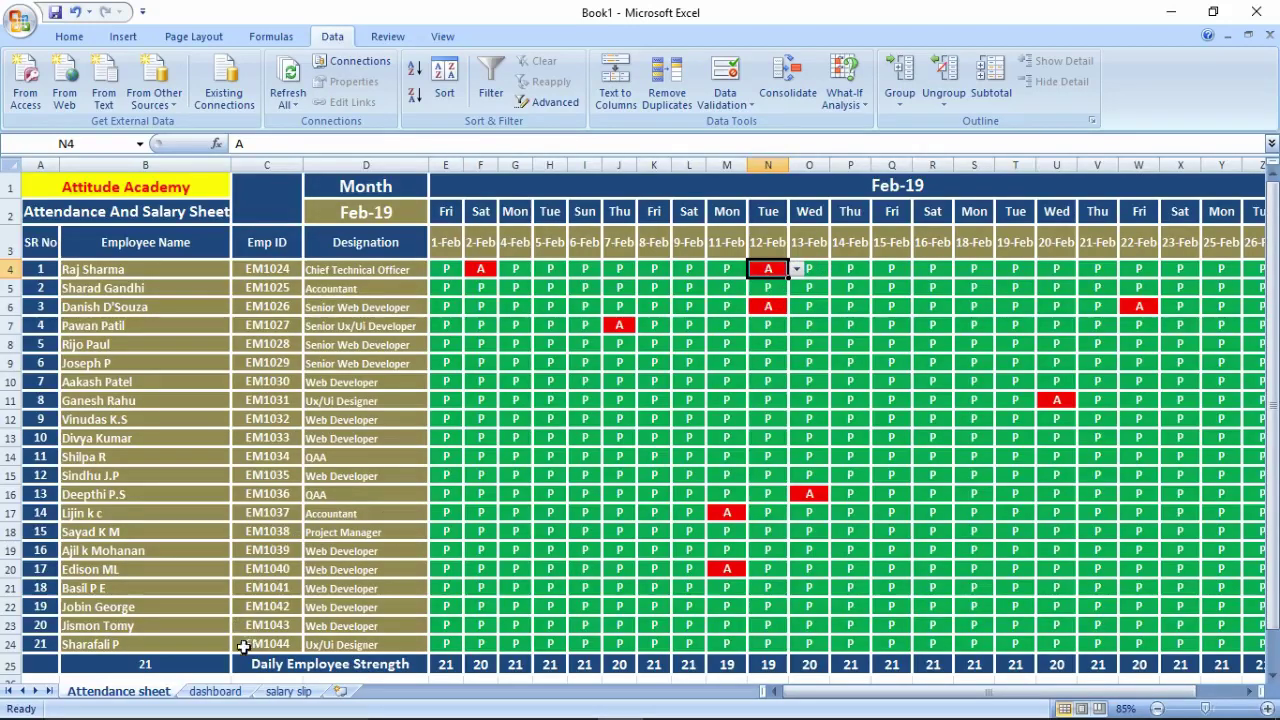
left_click(215, 692)
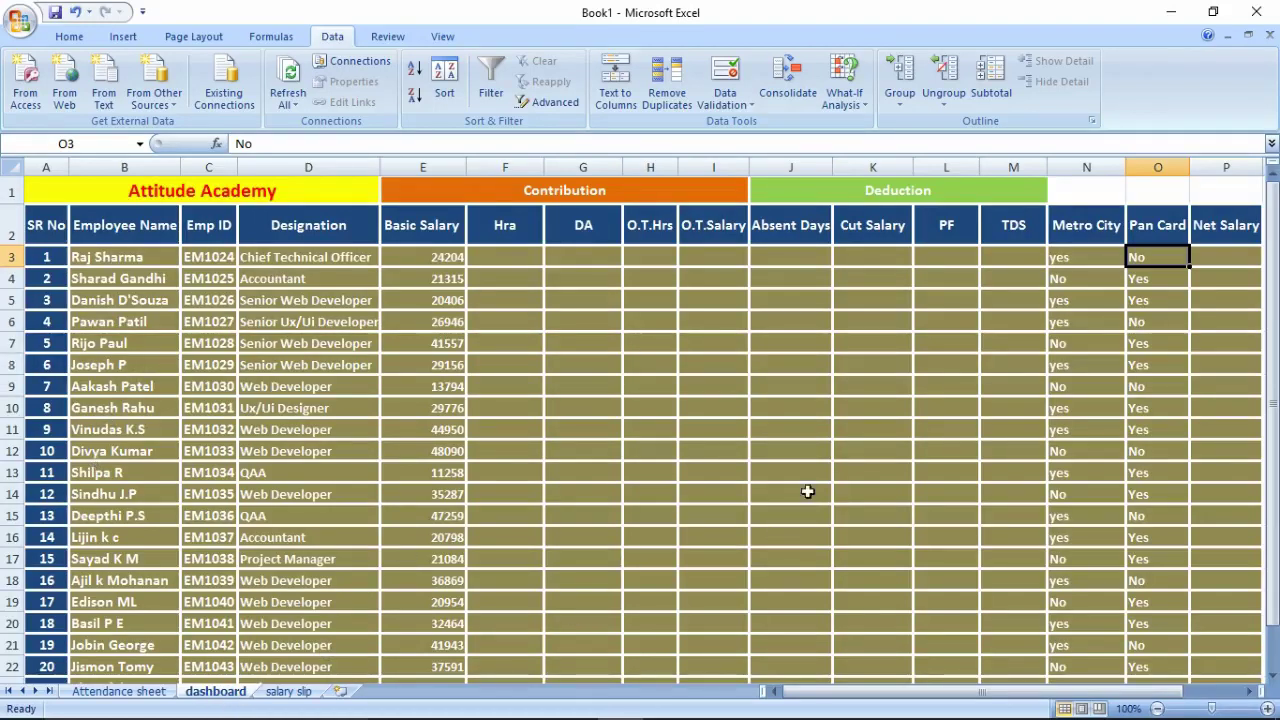
Step: Check the basic salary in E3, then start a formula with = in Hra cell F3
left_click(440, 259)
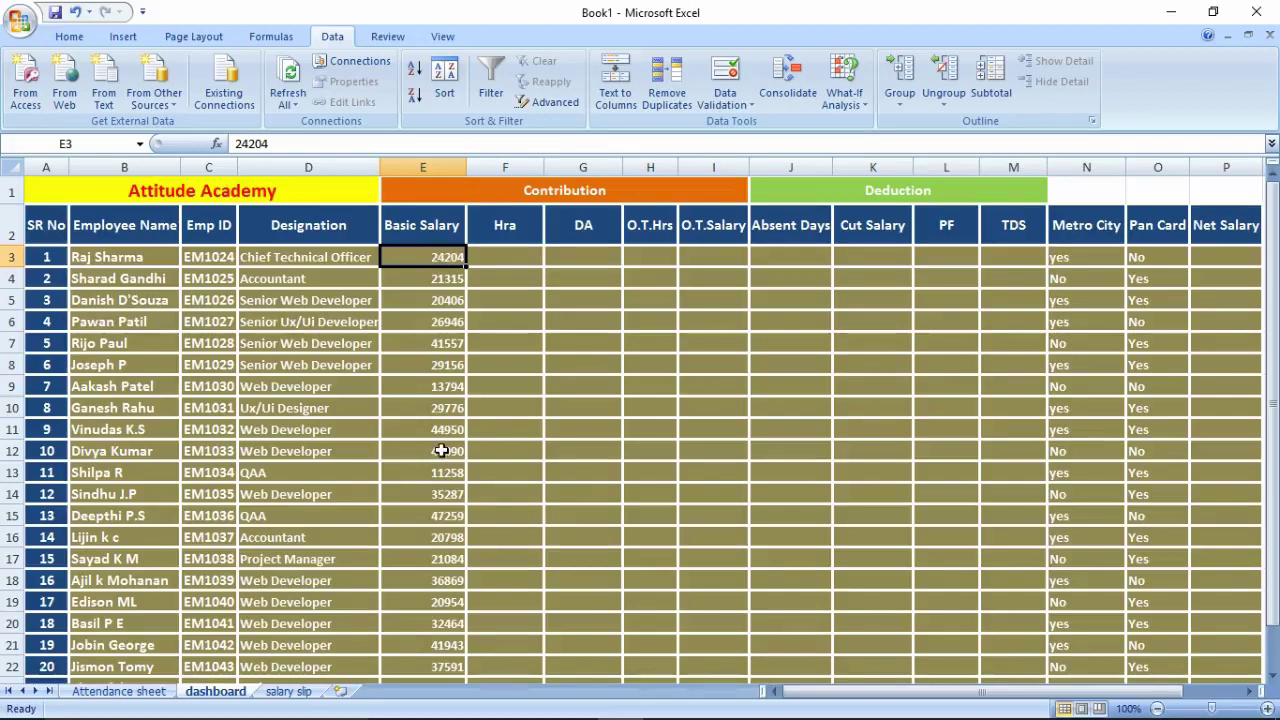
left_click(519, 262)
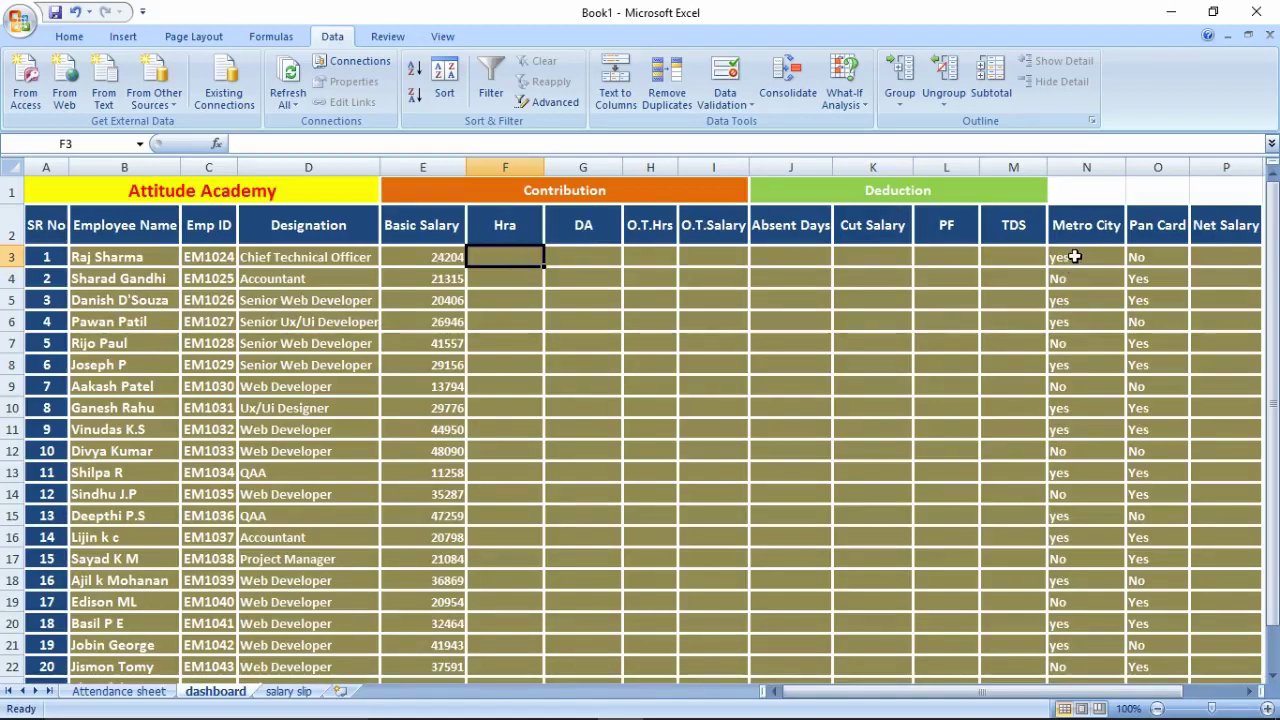
type("=")
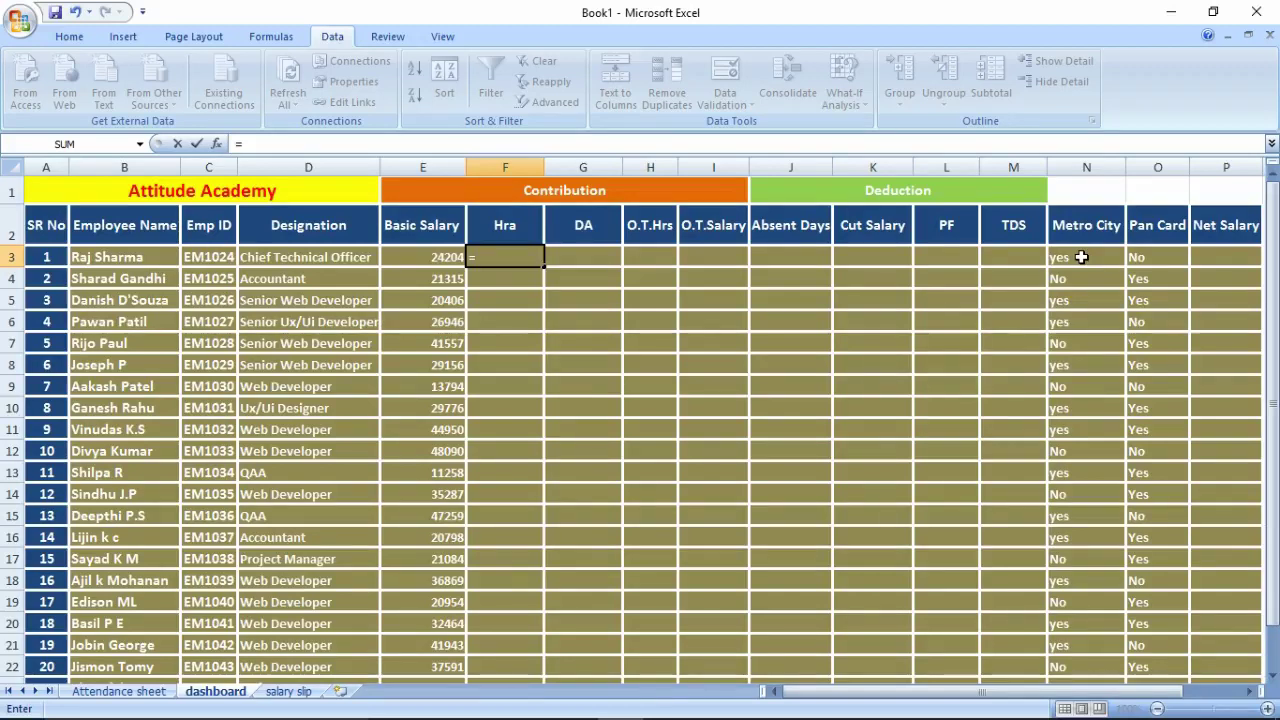
Step: Enter =IF(N3="yes",E3*50%,E3*40%) in F3 for the first employee's Hra
type("if(")
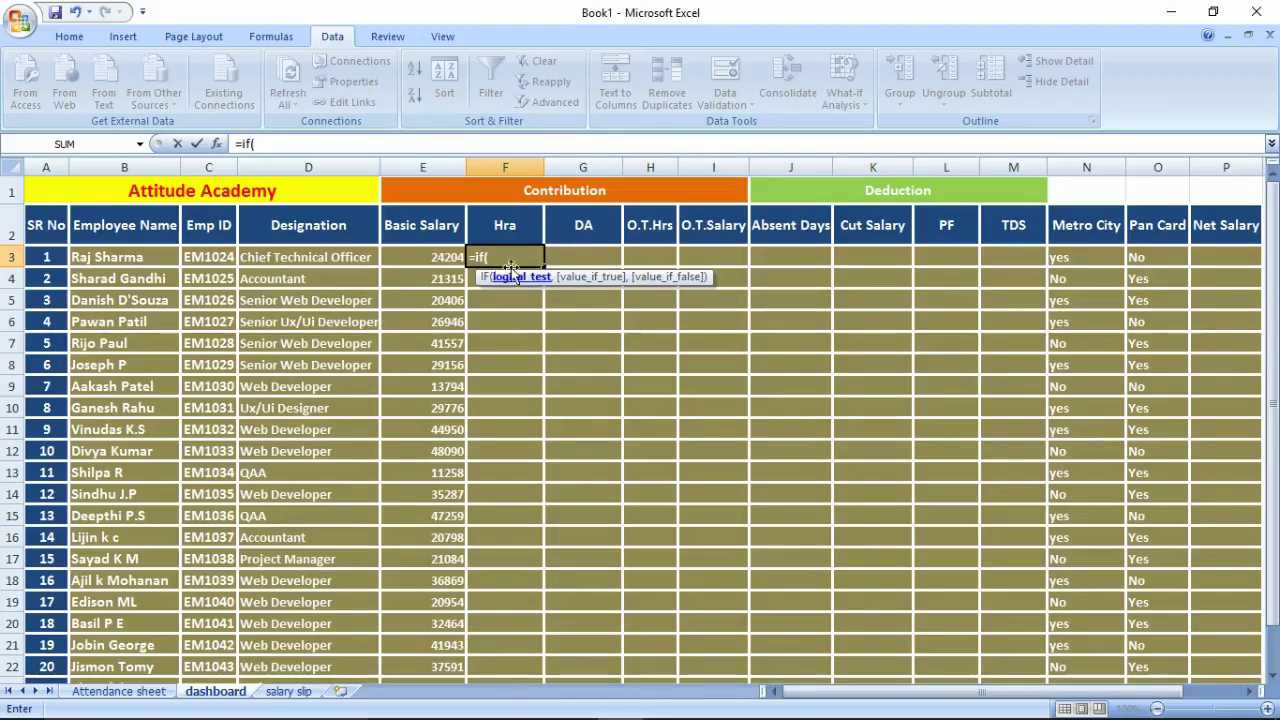
left_click(1069, 259)
type("=\"")
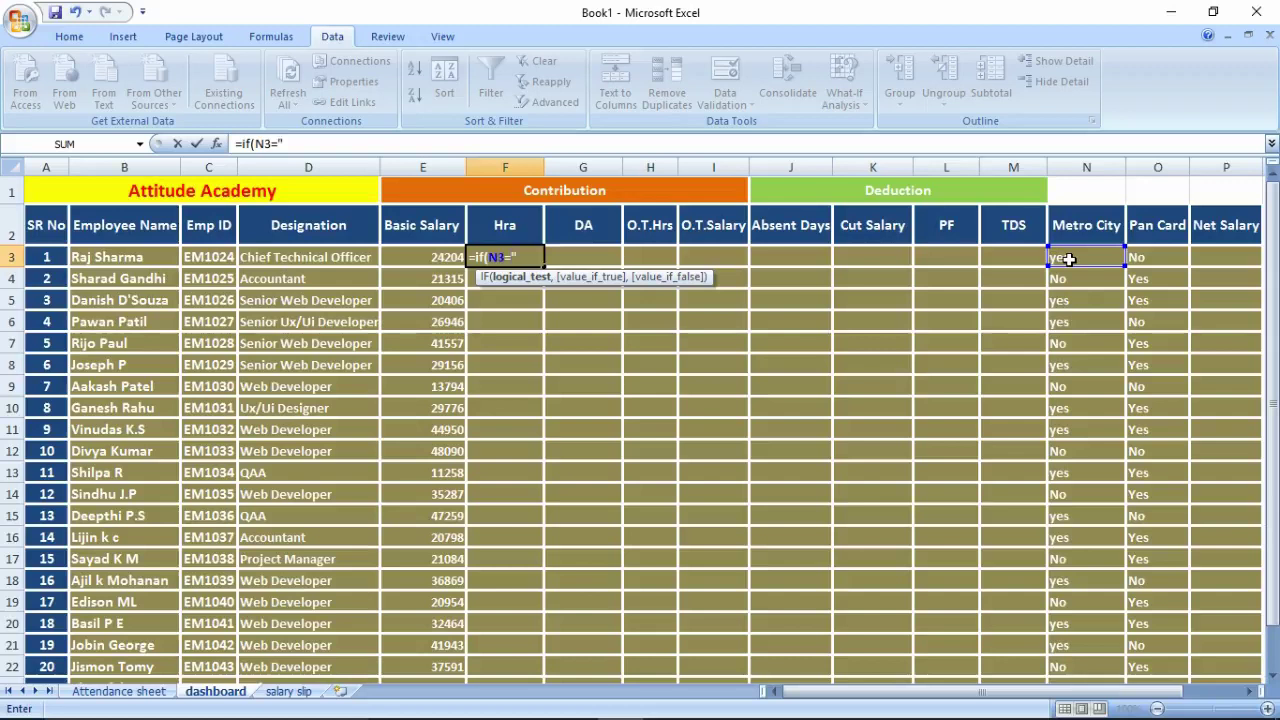
type("yes")
type("\"")
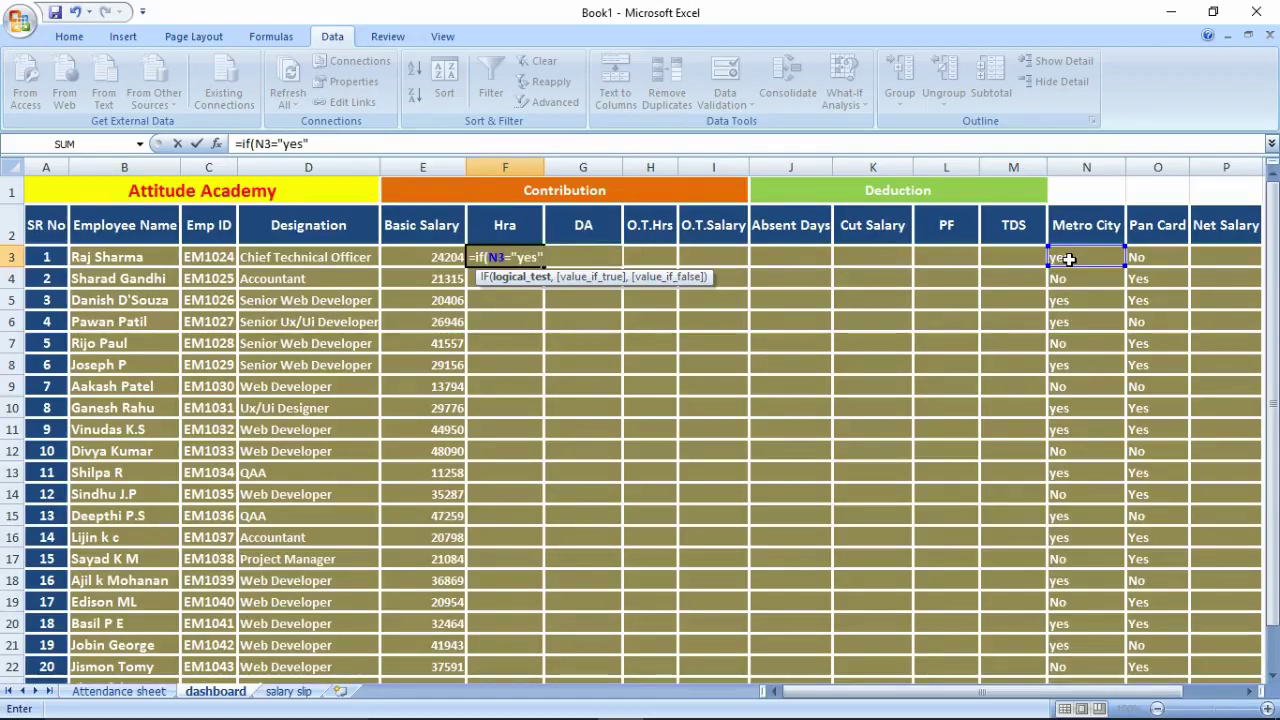
type(",")
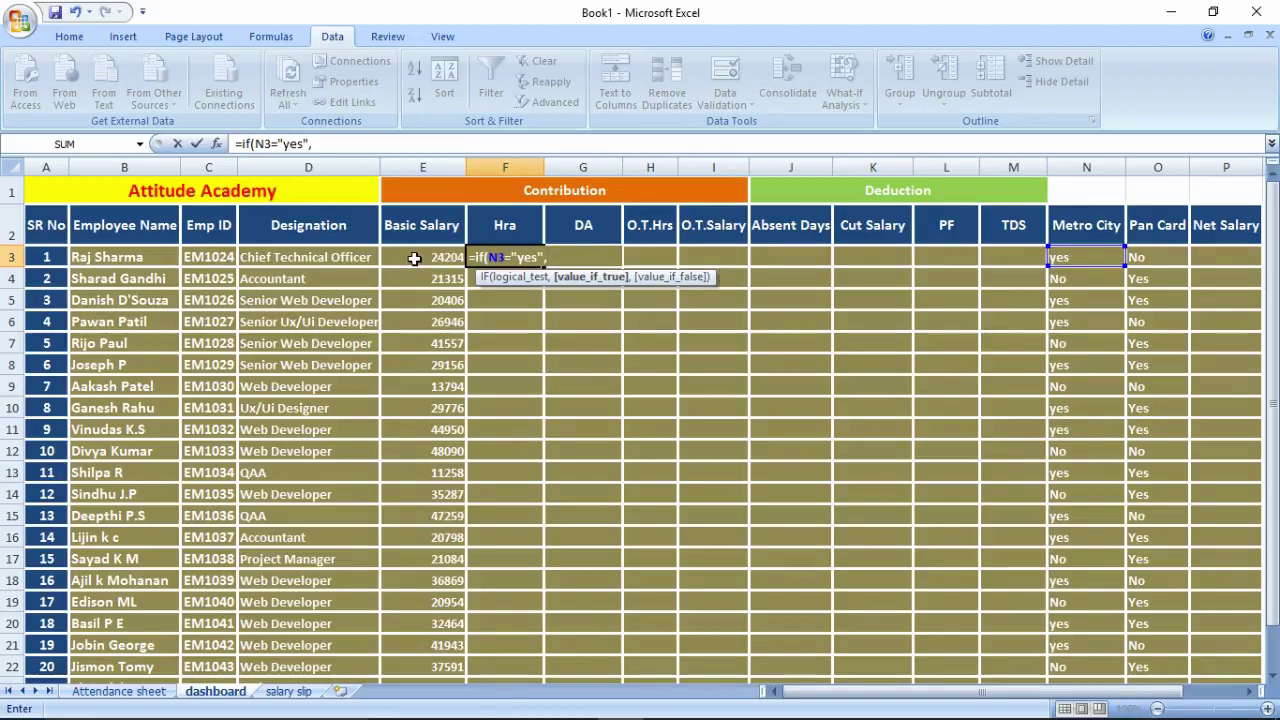
left_click(414, 258)
type("*")
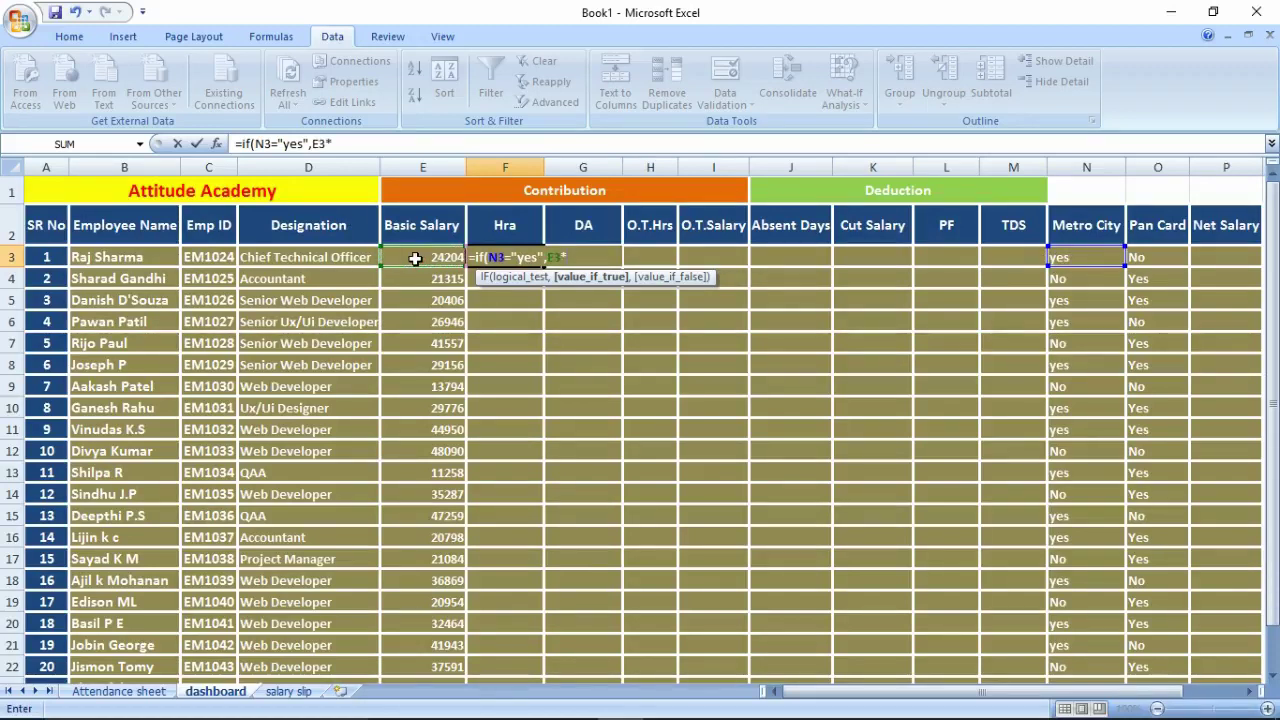
type("50")
type("%,")
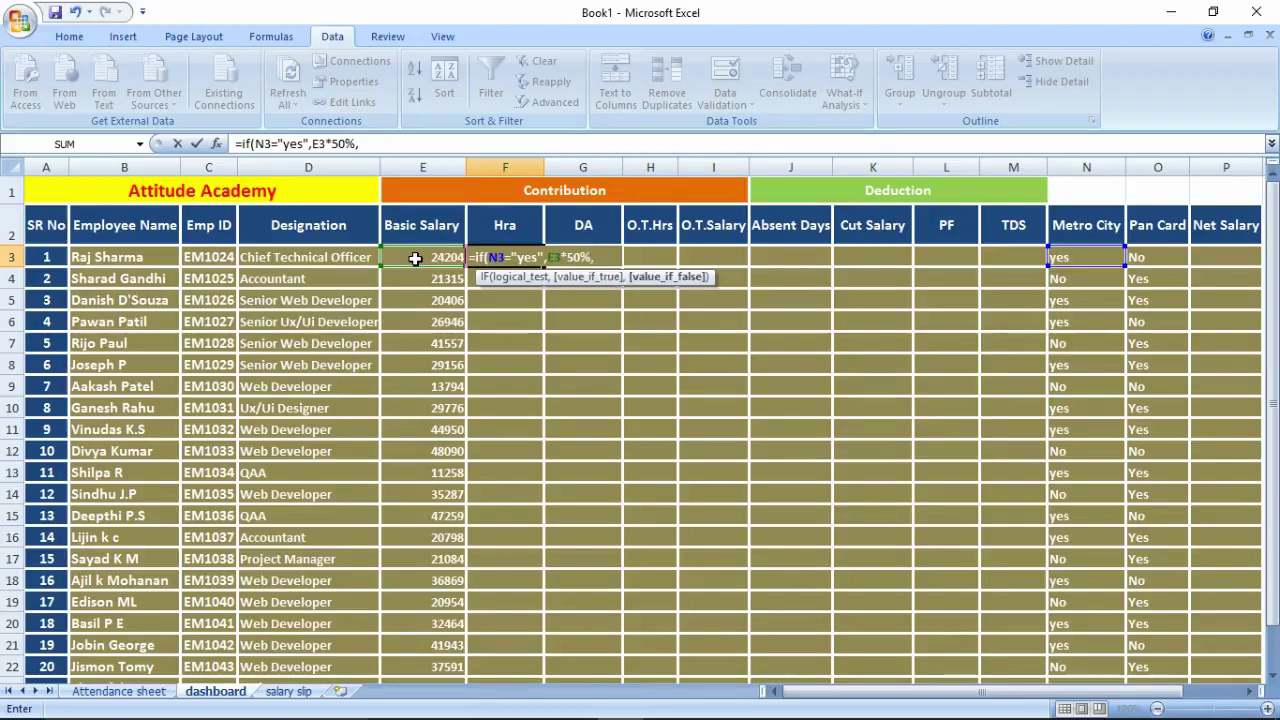
left_click(415, 258)
type("*40")
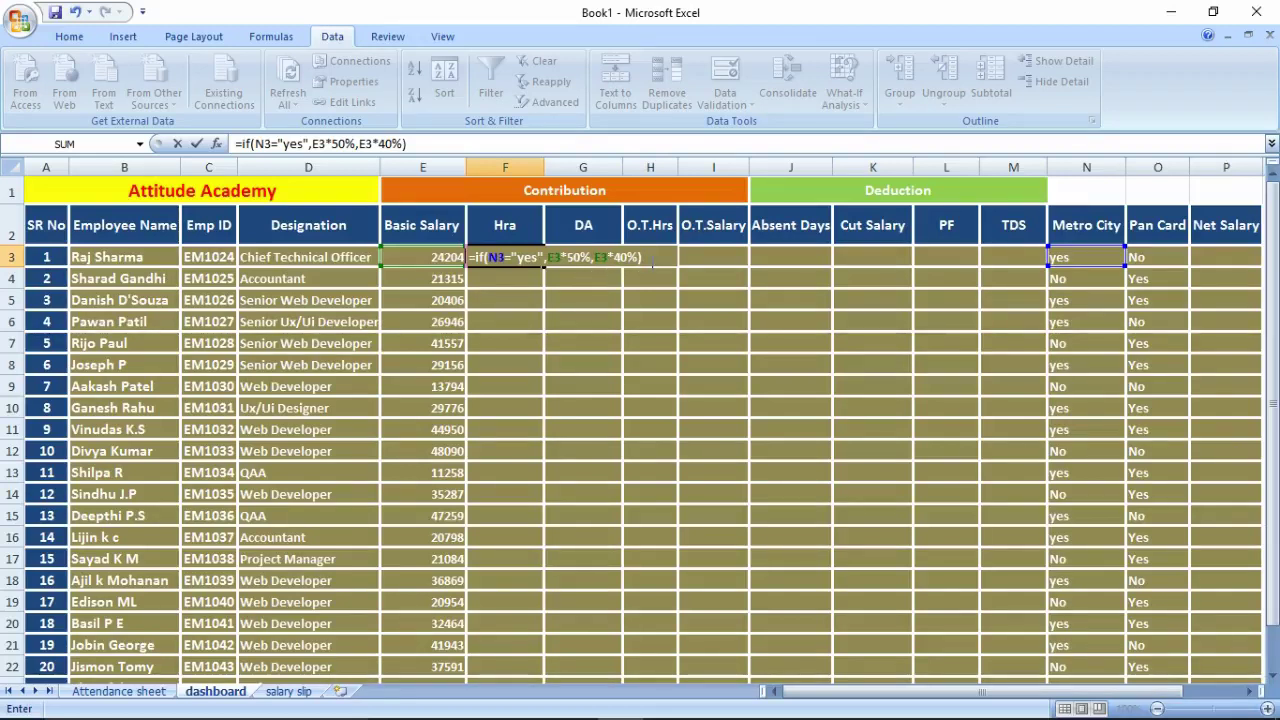
key("Return")
Step: Copy the Hra formula down F3:F23 and check the results
left_click(508, 258)
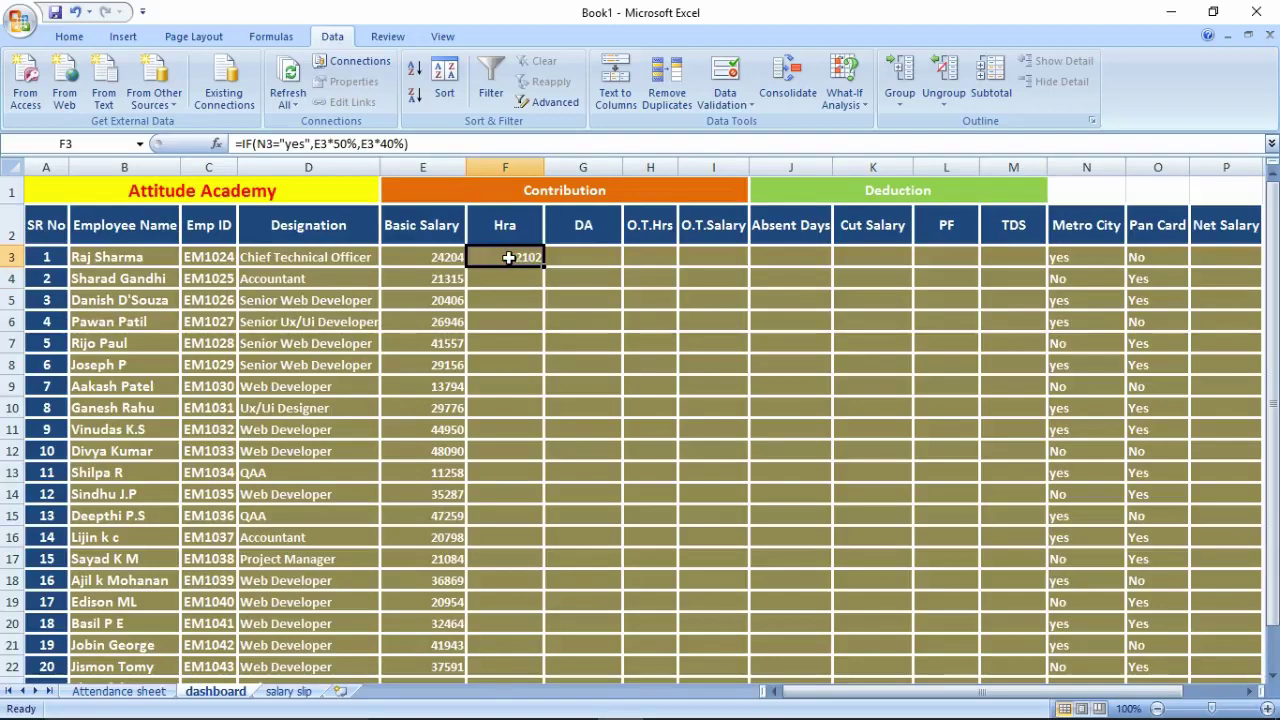
double_click(542, 266)
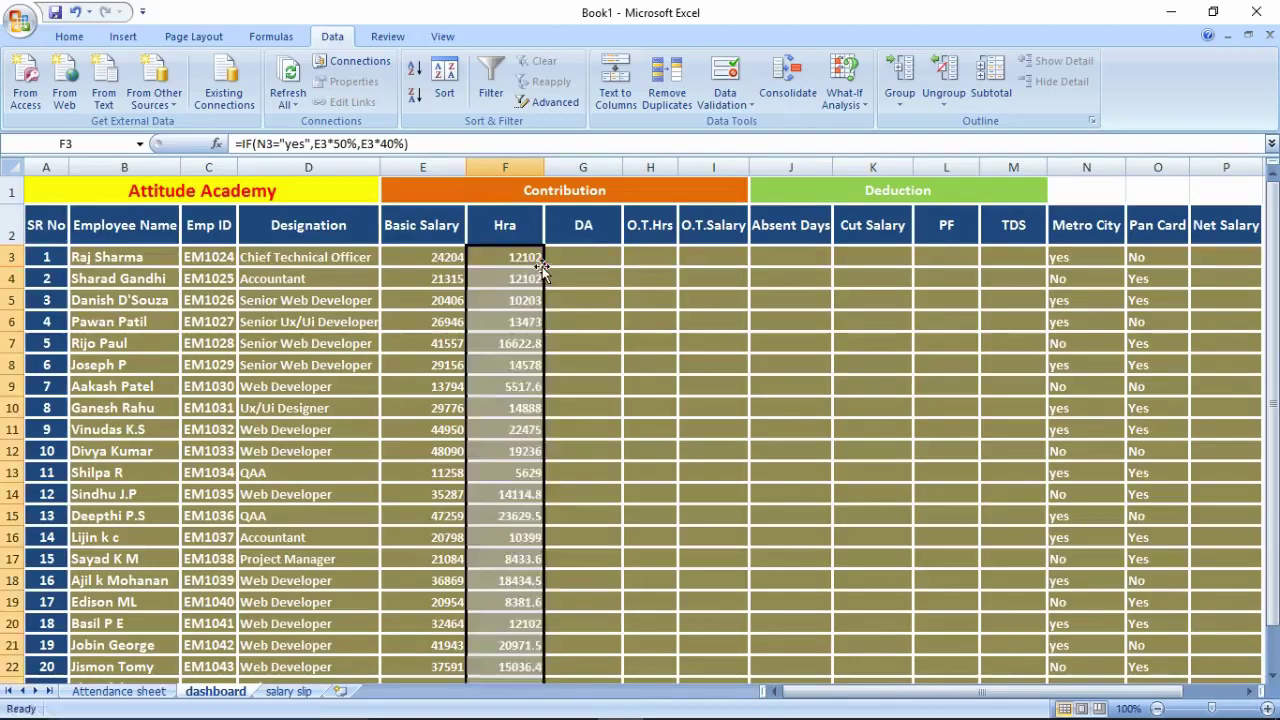
key("Down")
key("Down")
key("Down")
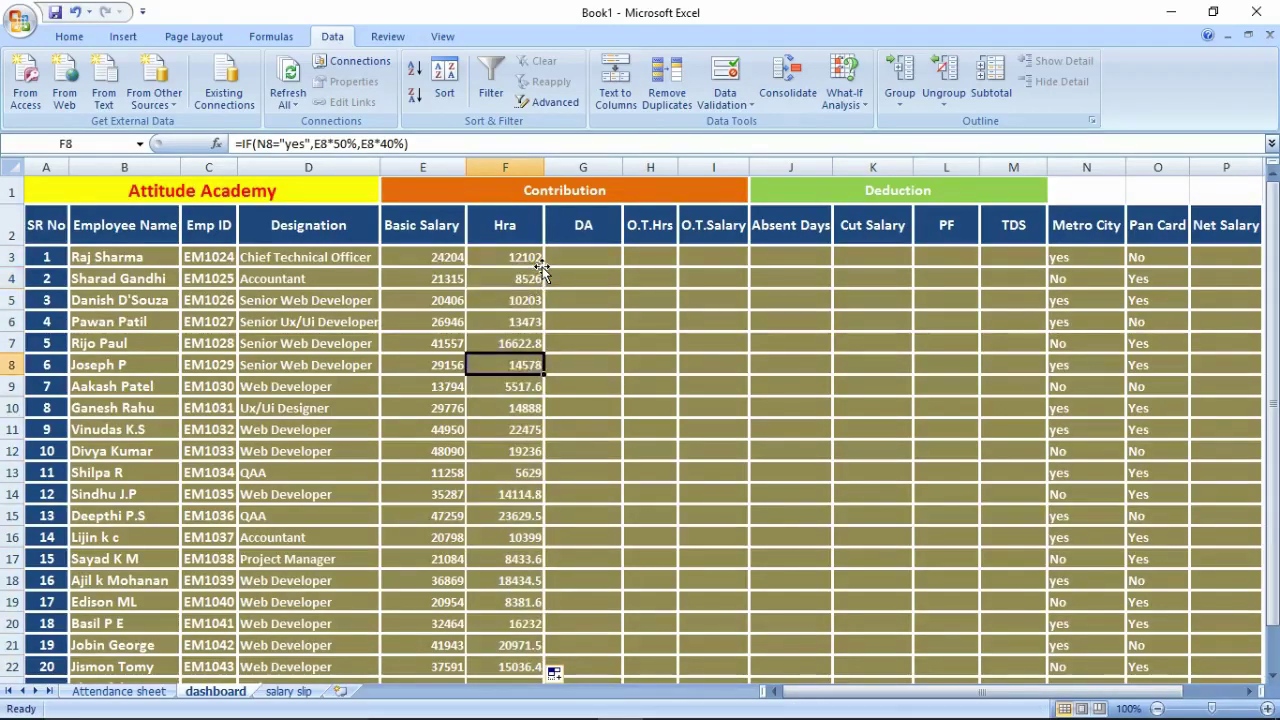
key("Down")
key("Down")
key("Down")
key("Down")
key("Down")
key("Down")
key("Up")
key("Up")
key("Up")
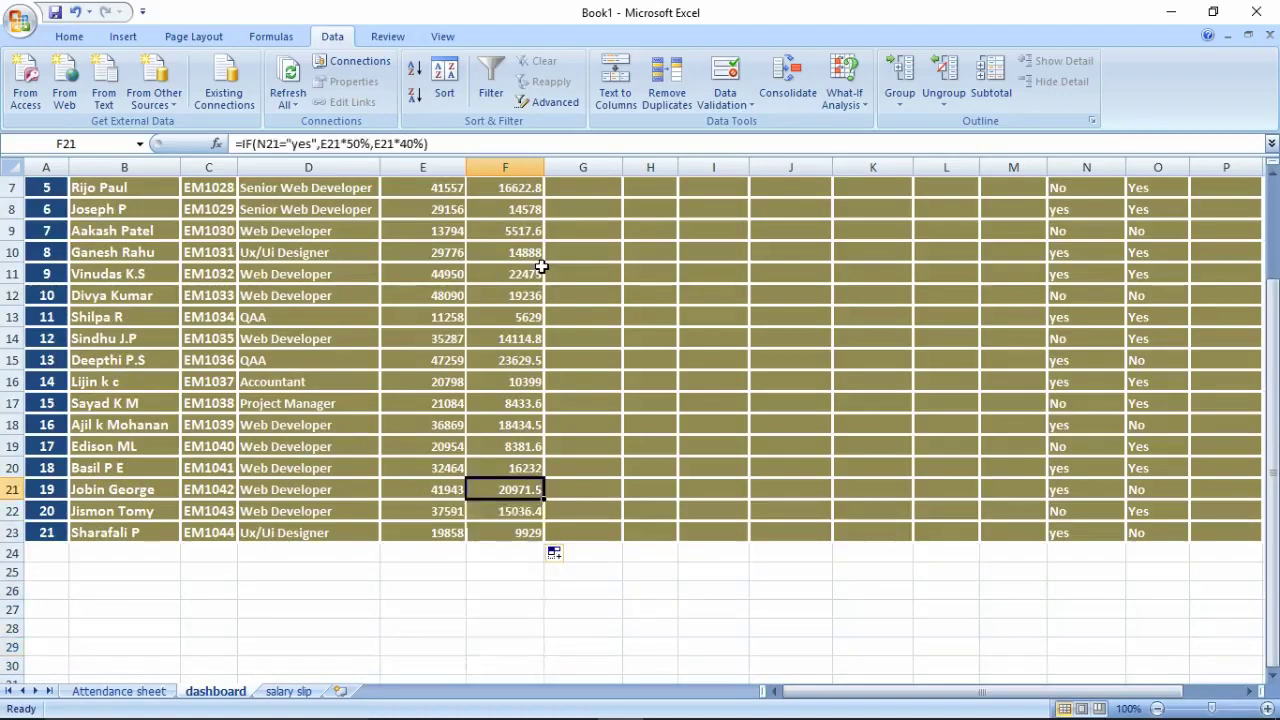
key("Up")
key("Up")
key("Up")
key("Up")
key("Up")
key("Up")
key("Down")
key("Down")
Step: Enter =E3*20% in G3 and fill it down the DA column to G23
key("Right")
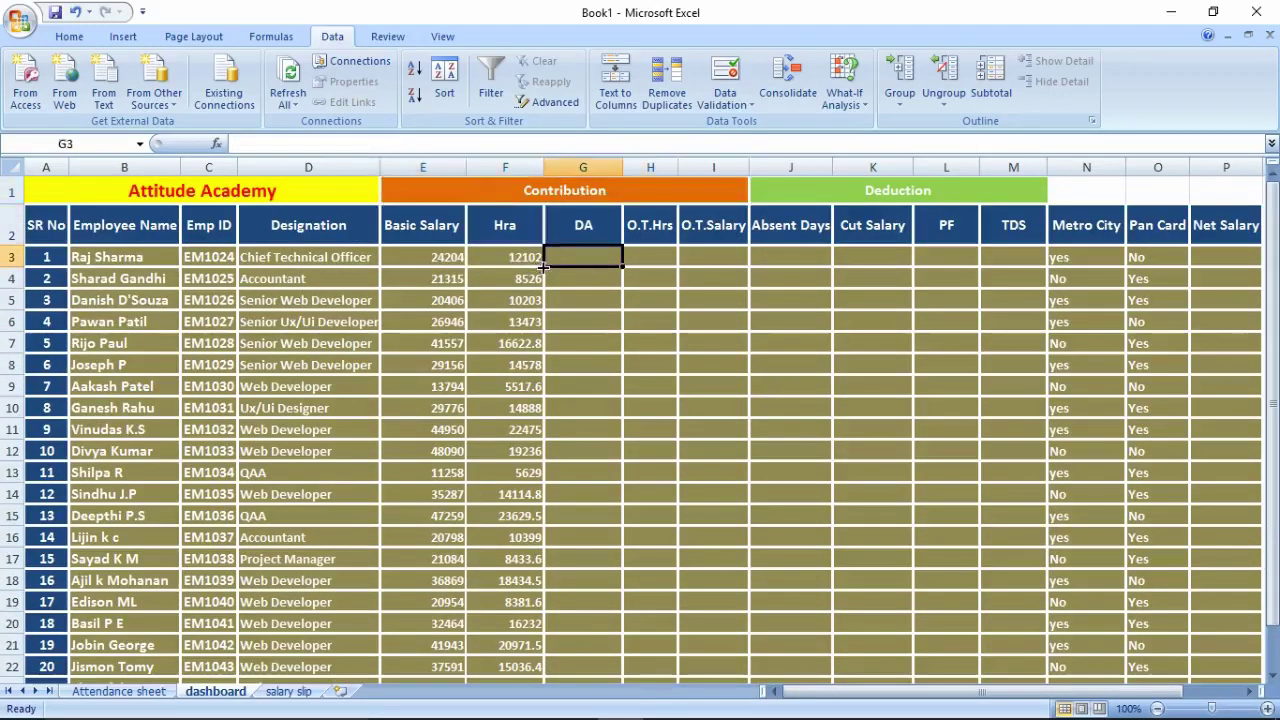
type("=")
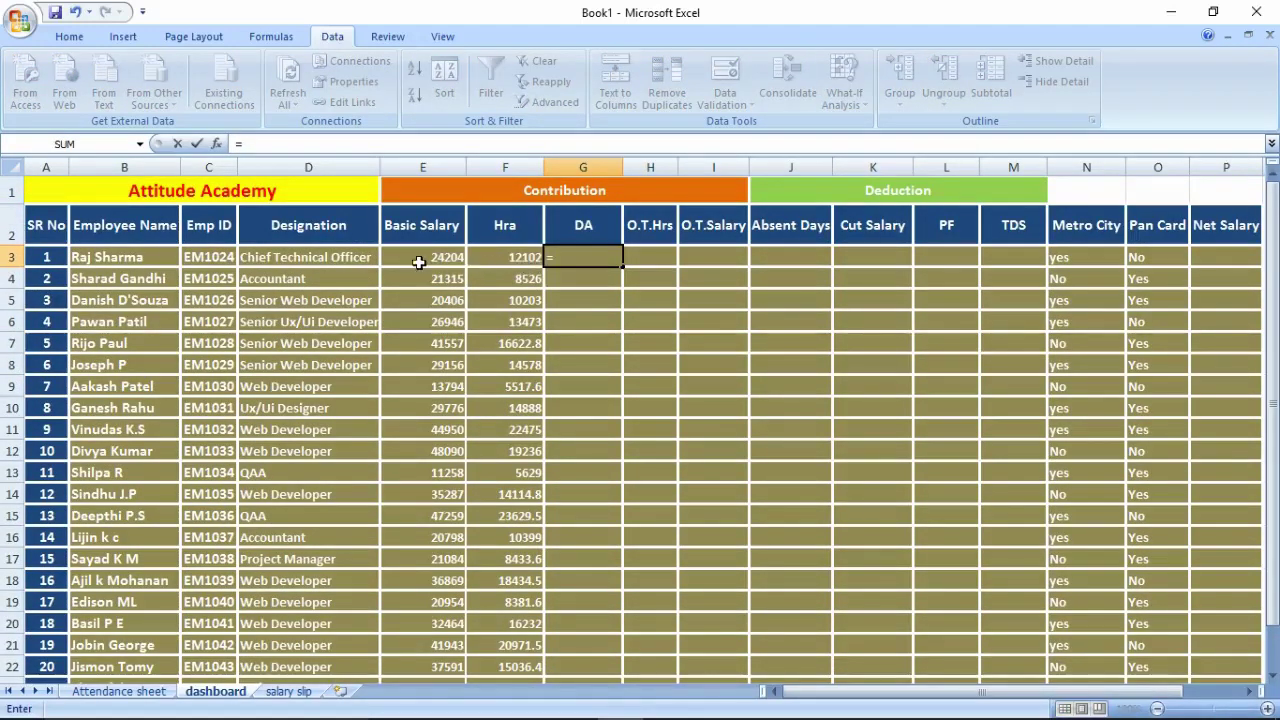
left_click(420, 262)
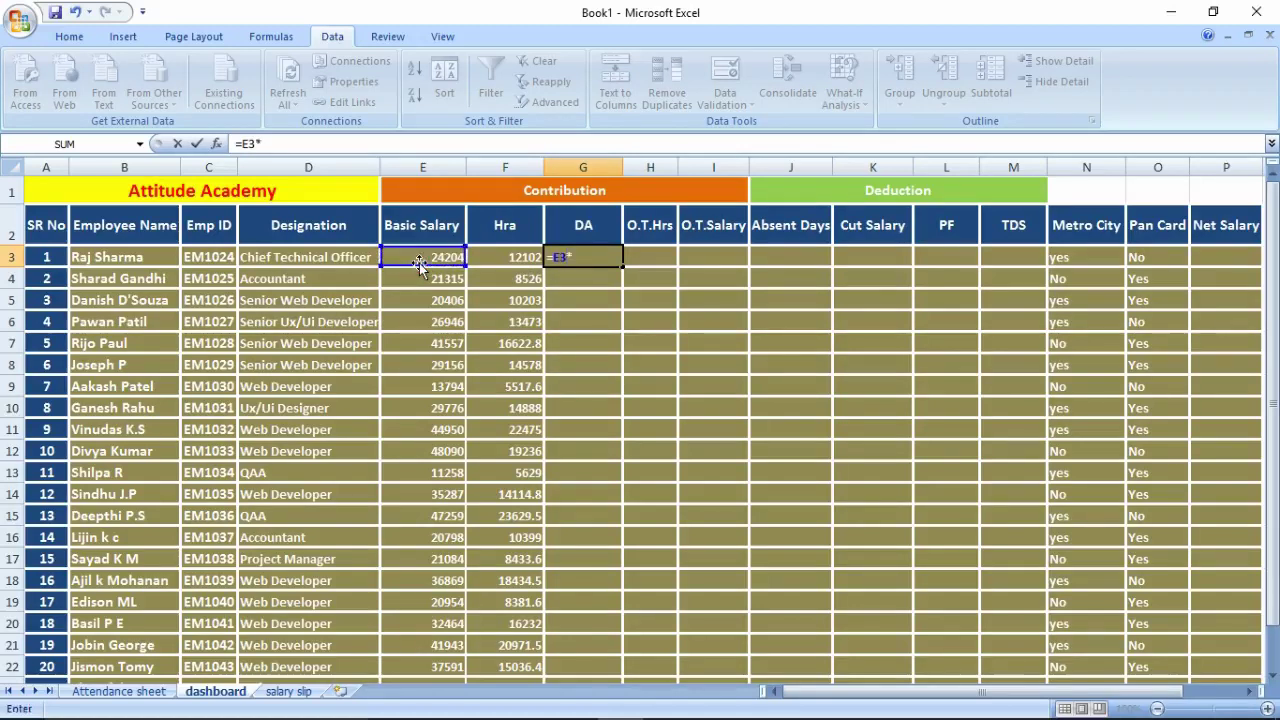
type("*20%")
key("Return")
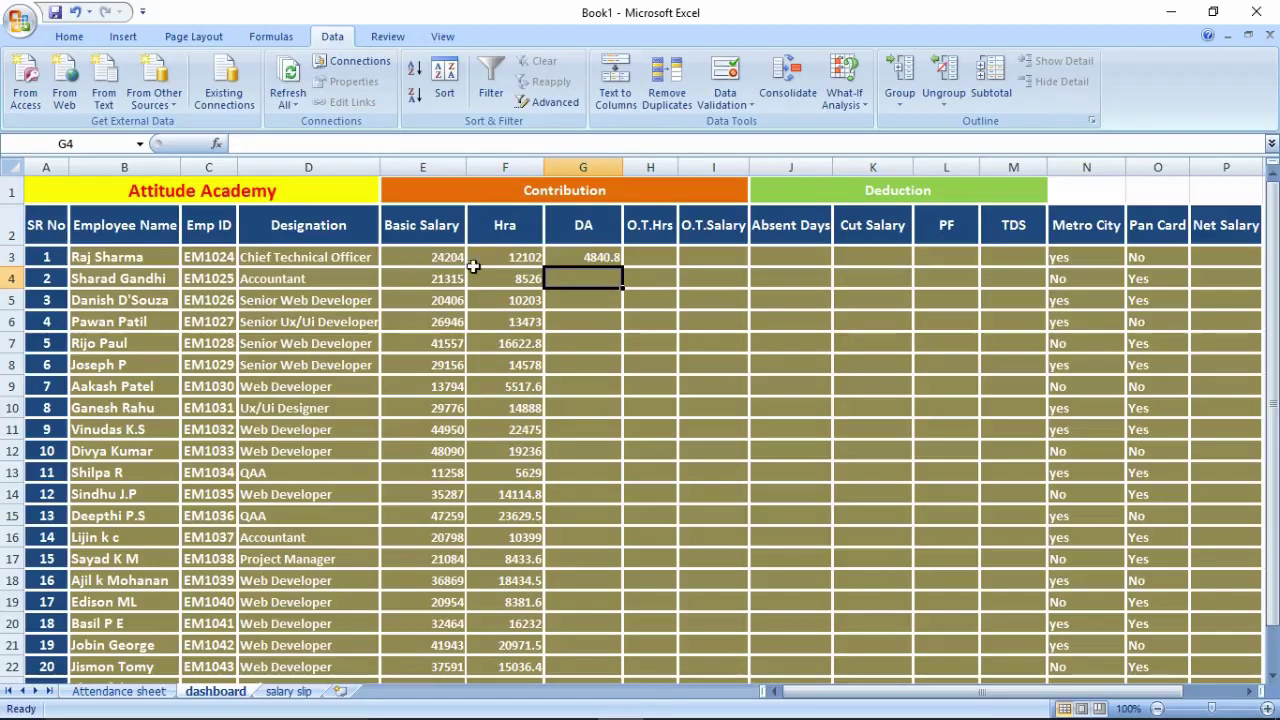
left_click(568, 254)
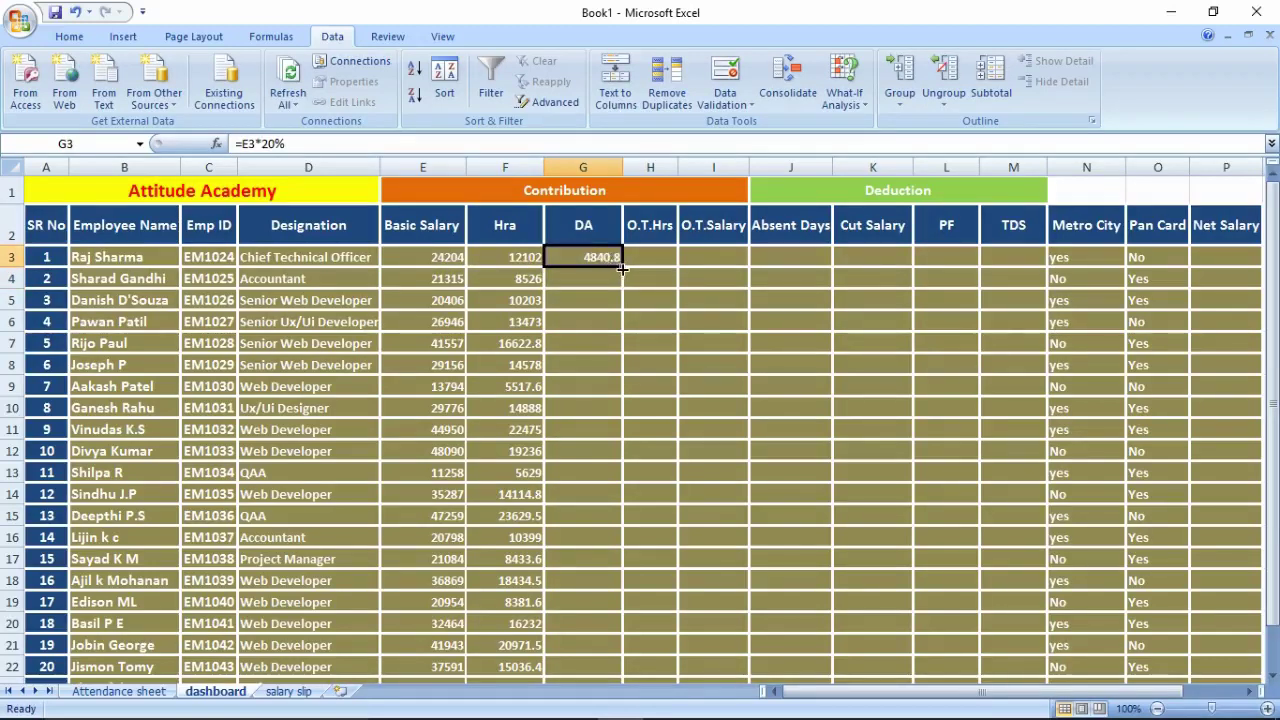
double_click(621, 266)
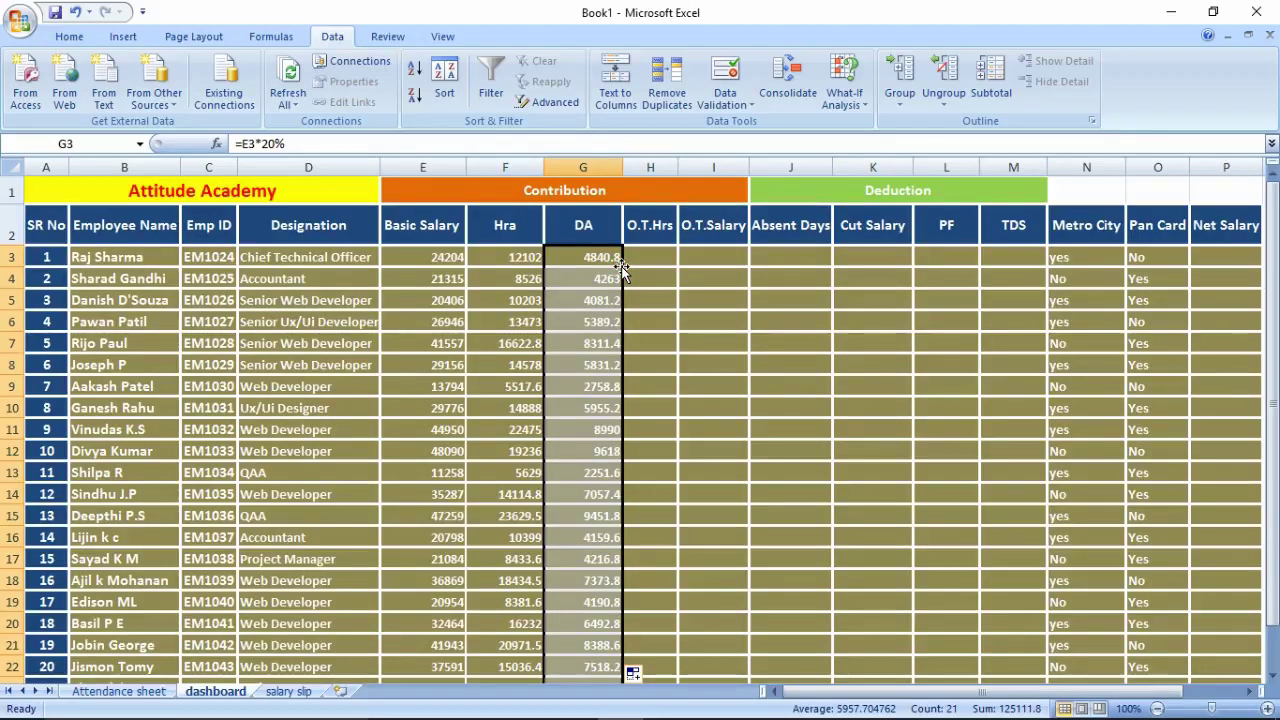
left_click(650, 262)
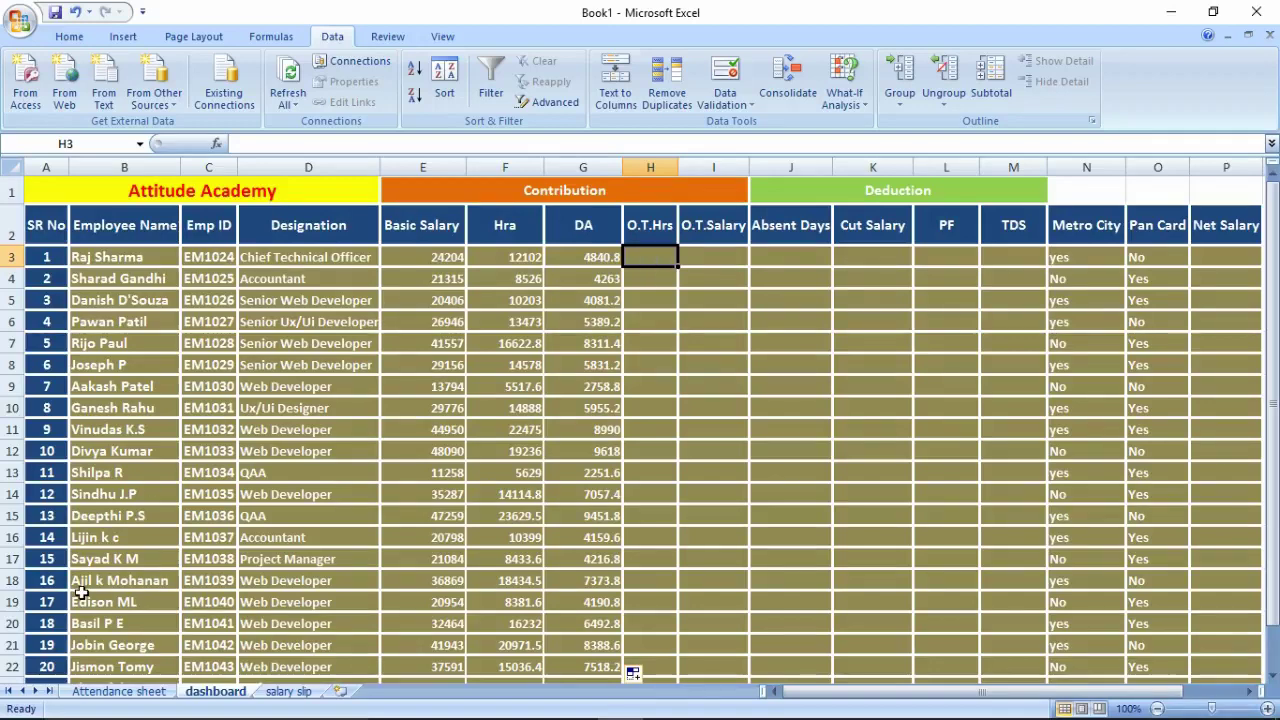
Step: Link H3 to the Attendance sheet's overtime cell with ='Attendance sheet'!AE4
left_click(130, 694)
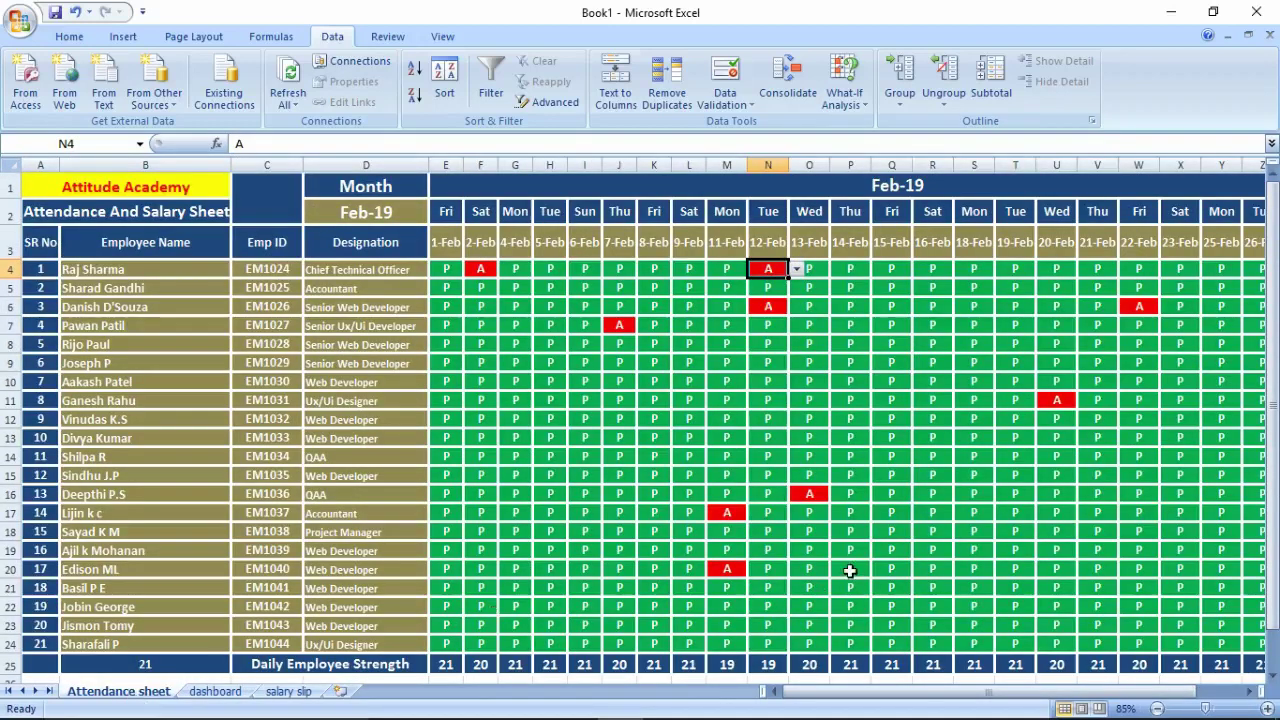
key("Right")
key("Right")
key("Right")
key("Right")
key("Right")
key("Right")
key("Right")
key("Right")
key("Right")
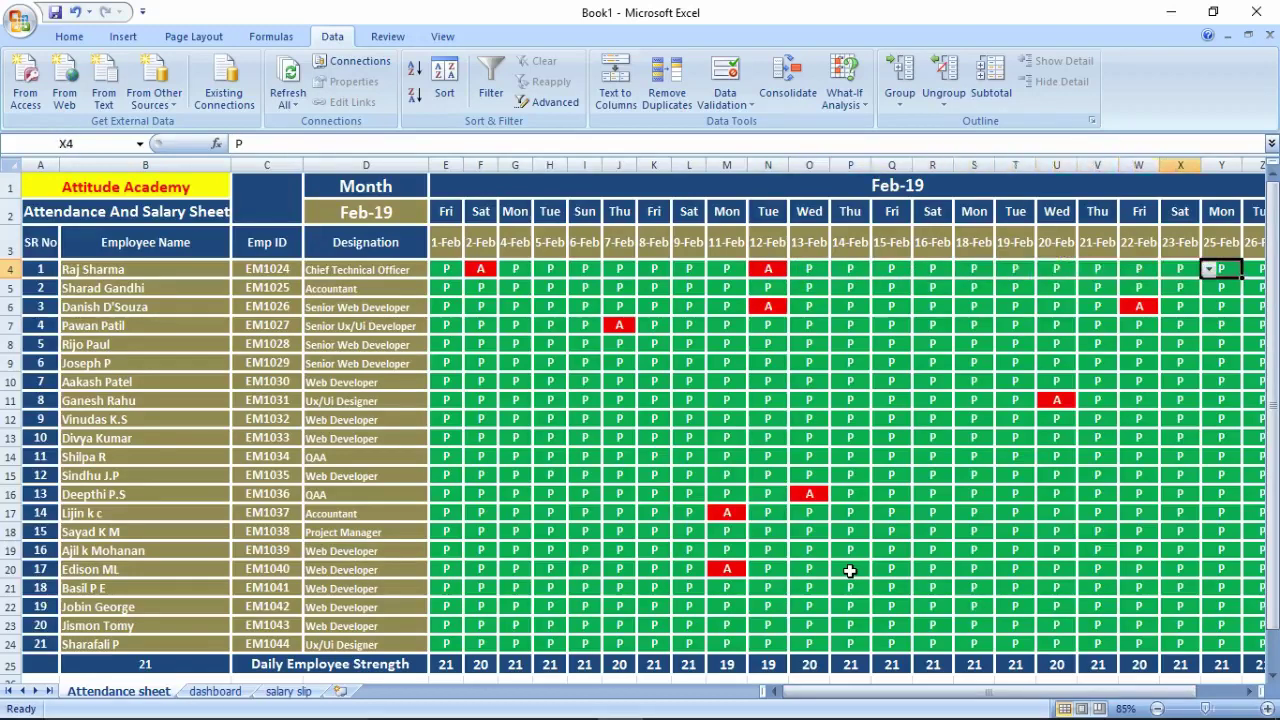
key("Right")
key("Right")
key("Right")
key("Right")
key("Right")
key("Right")
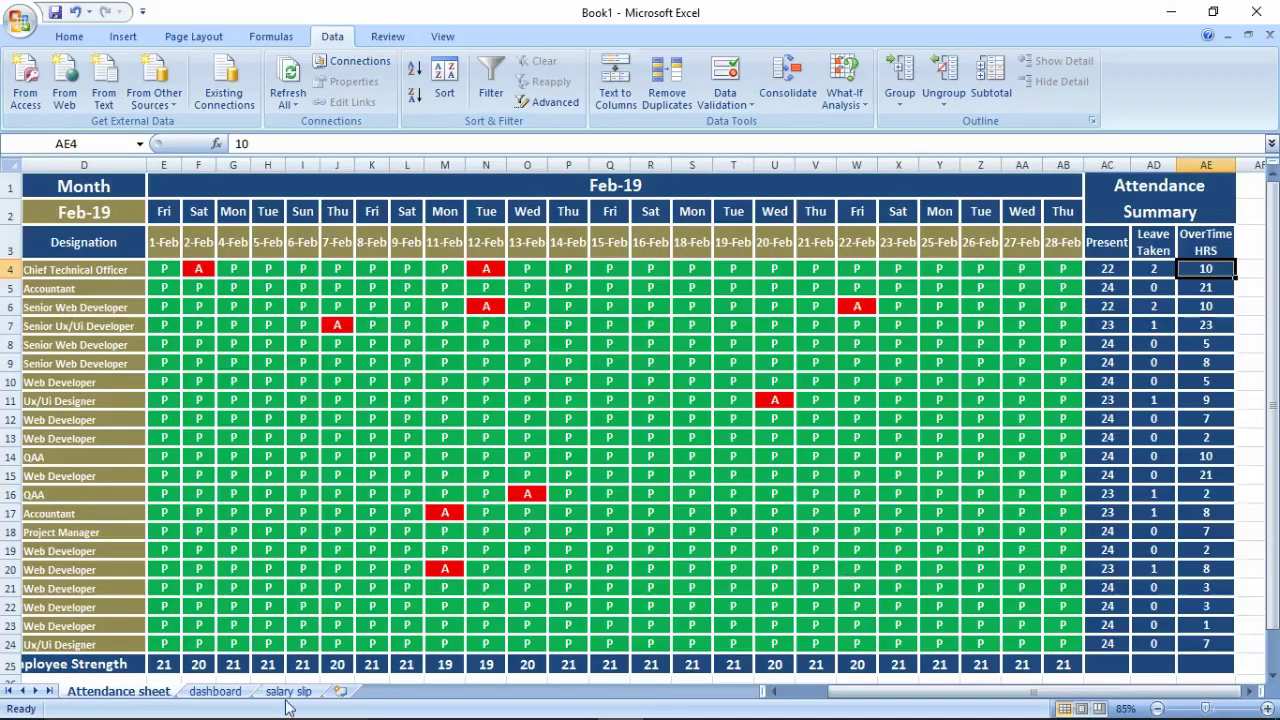
left_click(215, 691)
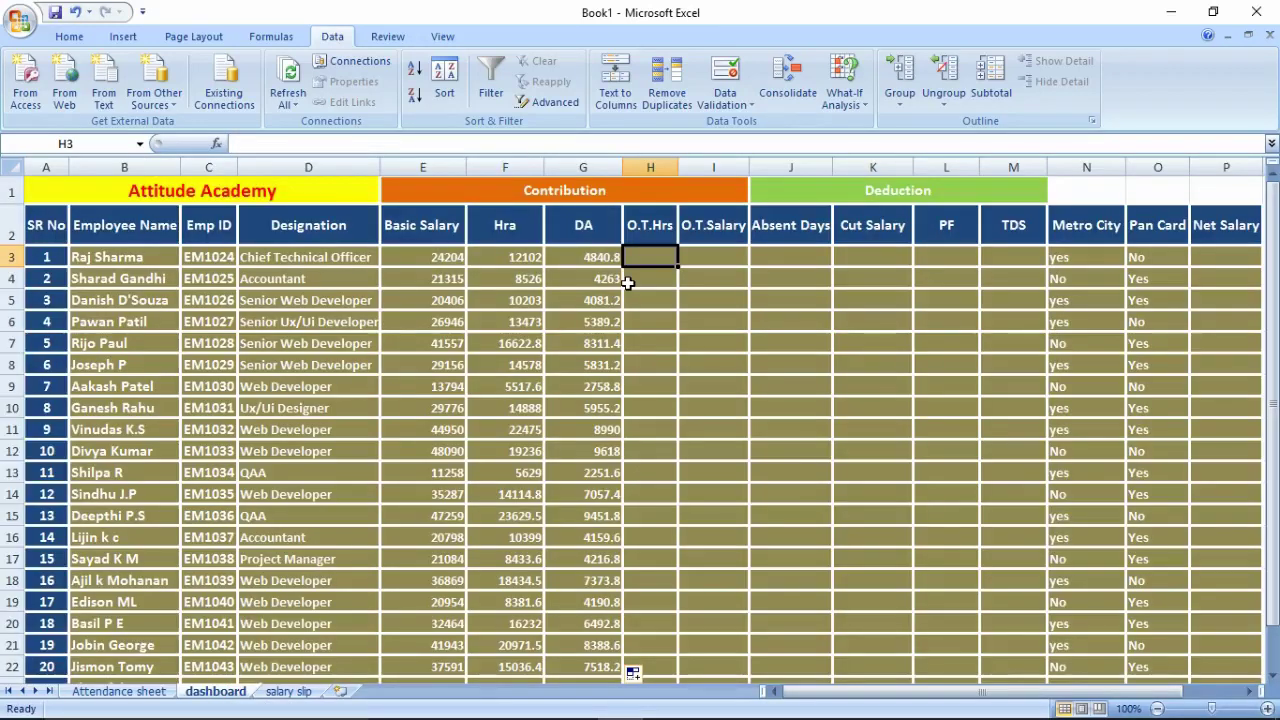
type("=")
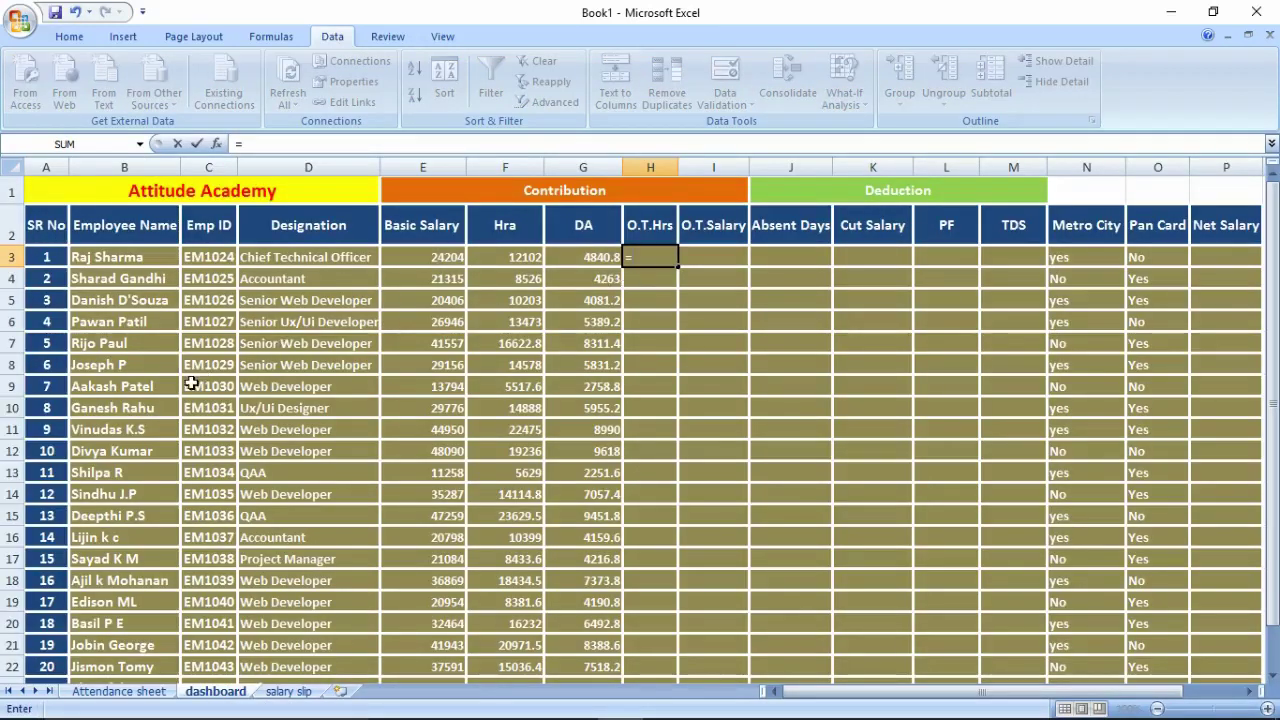
left_click(147, 691)
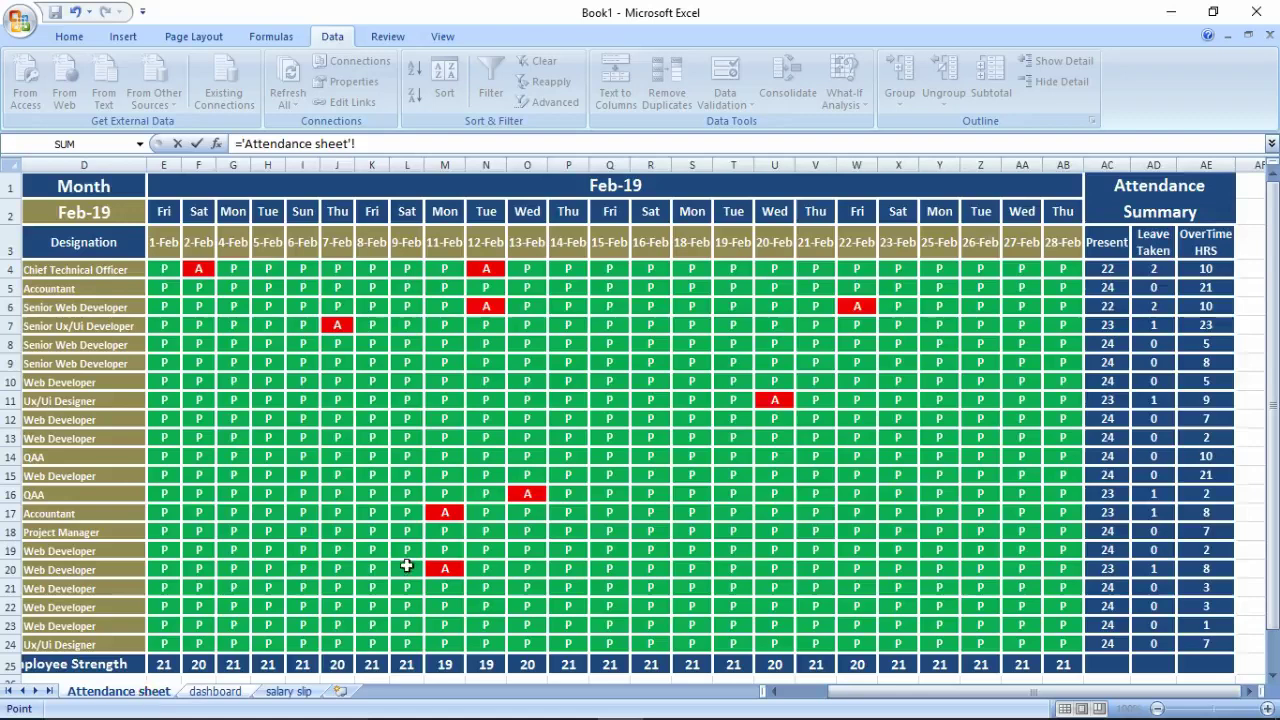
left_click(1208, 270)
type(")")
key("Return")
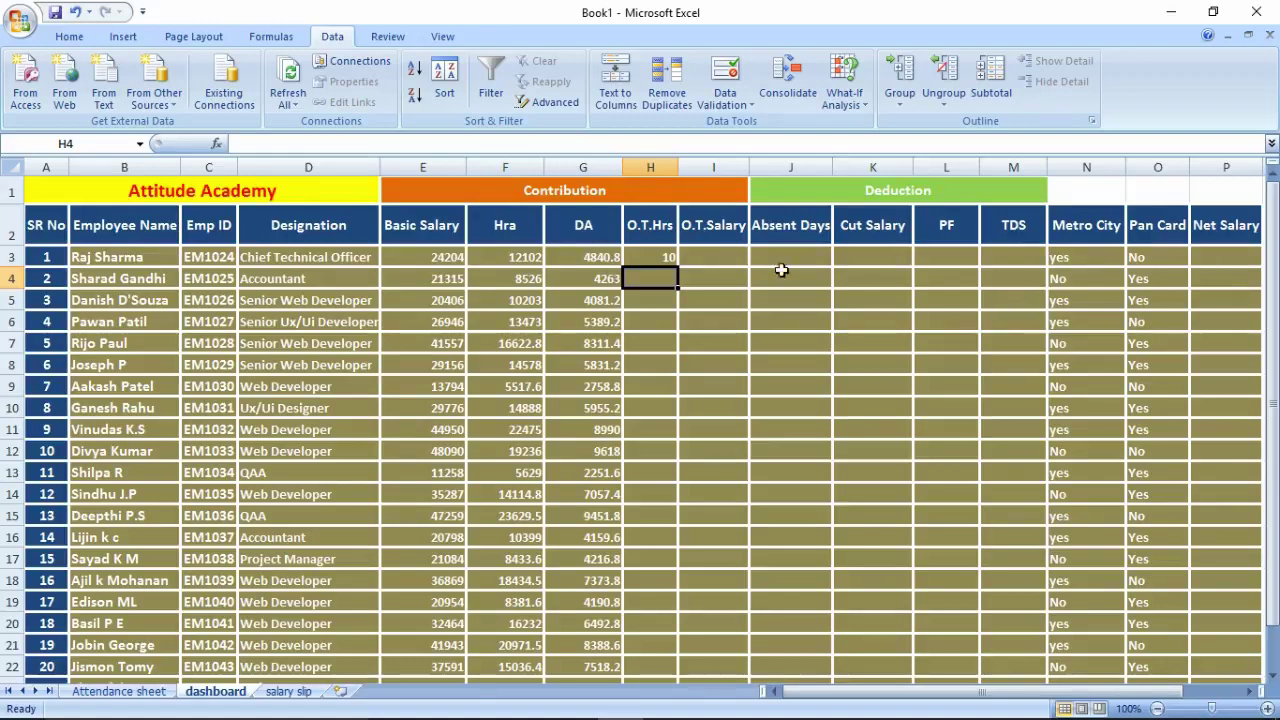
Step: Fill the overtime link down H3:H23 with Ctrl+D
left_click(640, 256)
left_click_drag(640, 256, 657, 616)
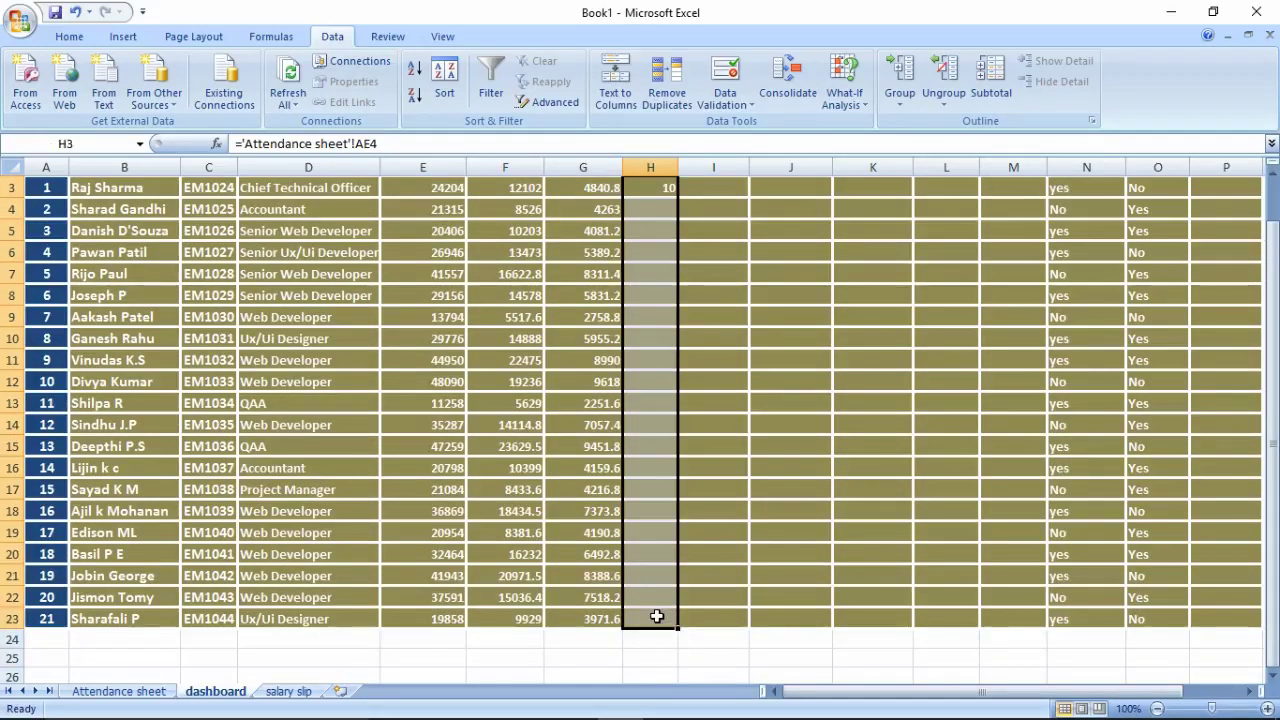
key("ctrl+d")
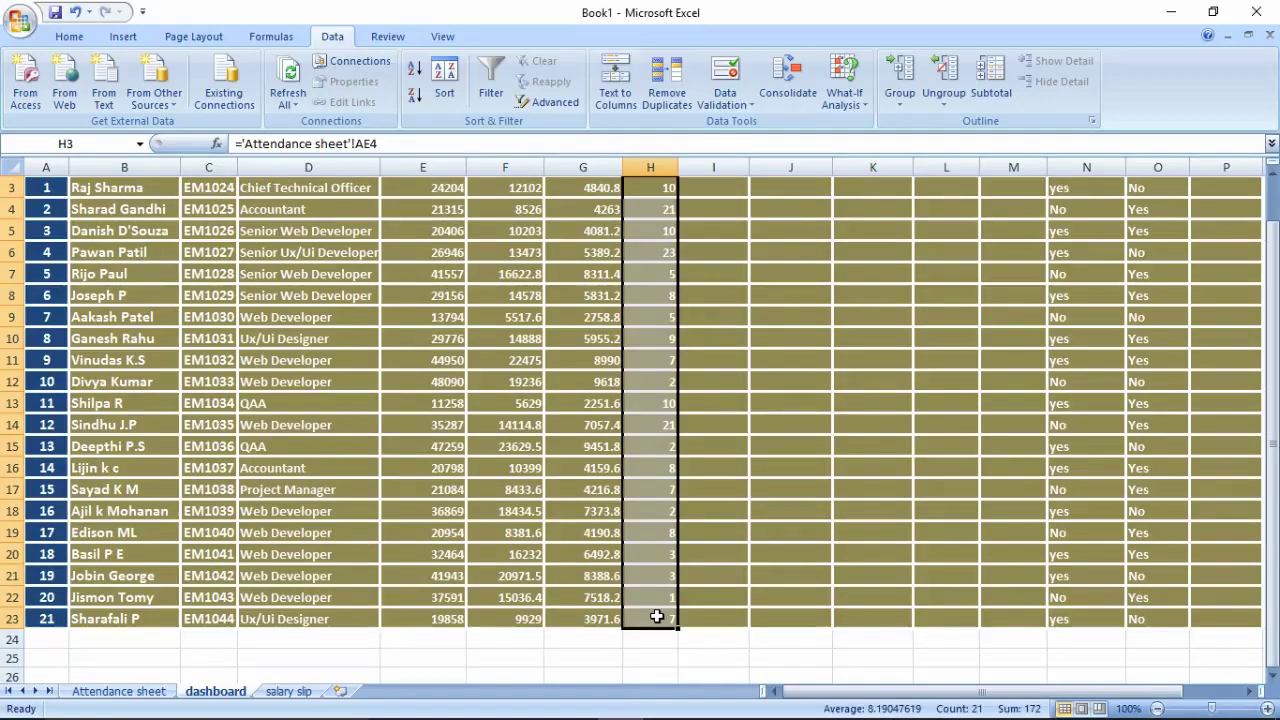
key("Up")
key("Up")
key("Down")
key("Down")
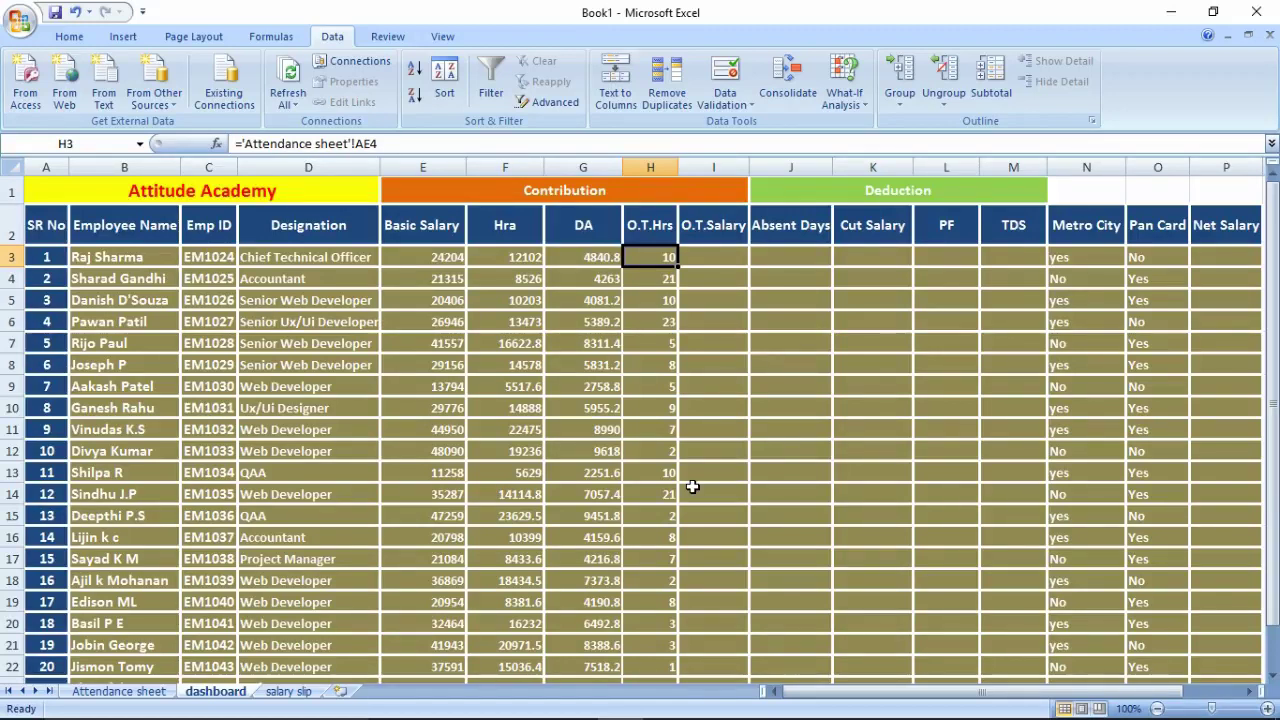
Step: Enter =E3/28/8*H3 in I3 and fill the O.T.Salary formula down the column
left_click(714, 266)
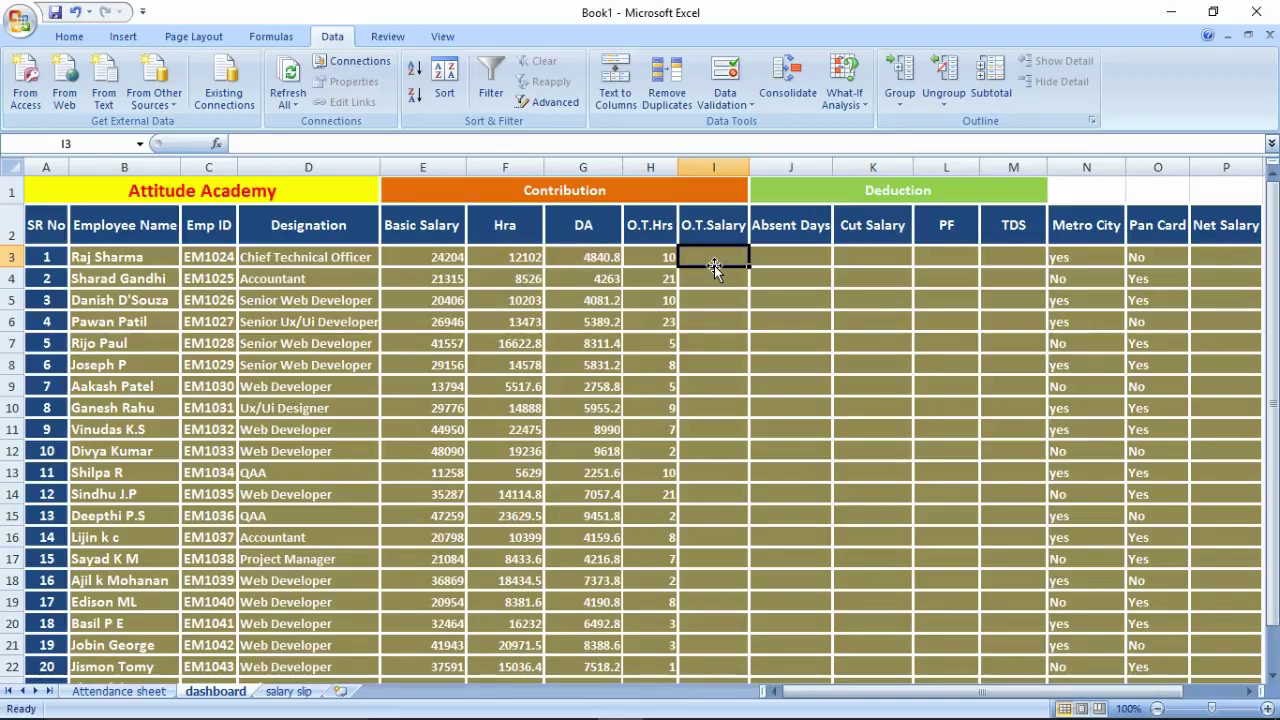
type("=")
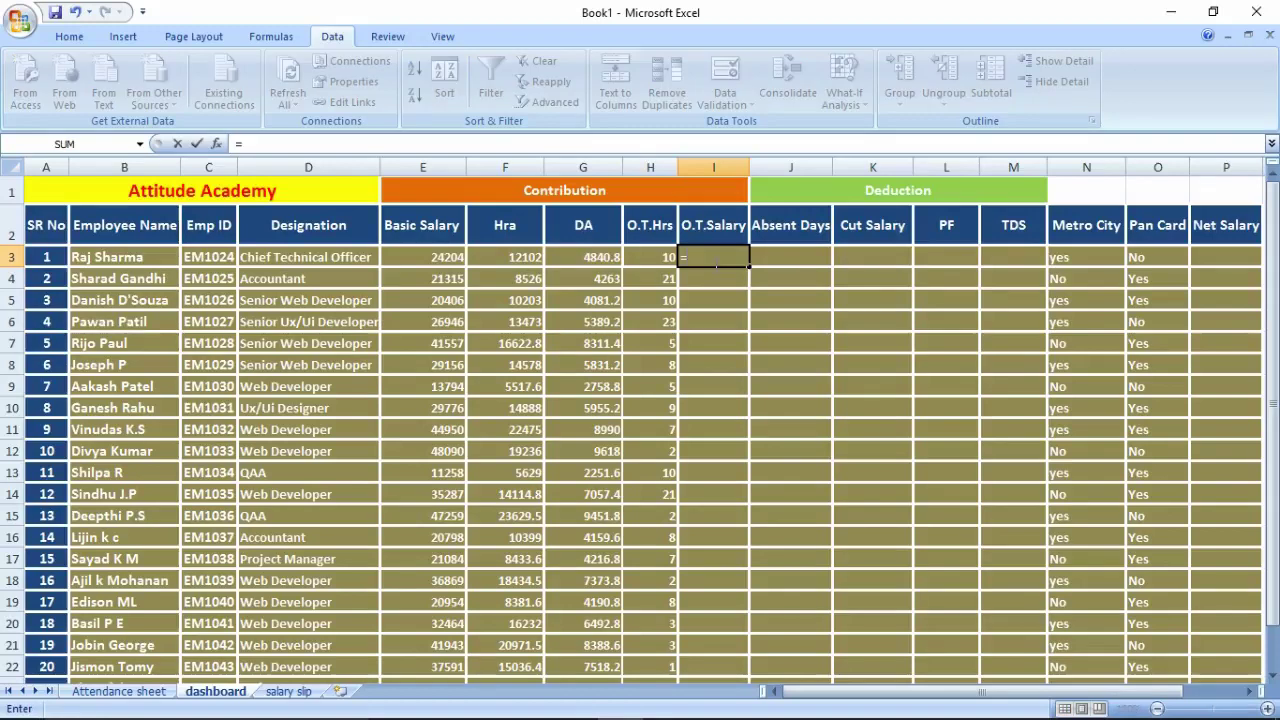
left_click(421, 261)
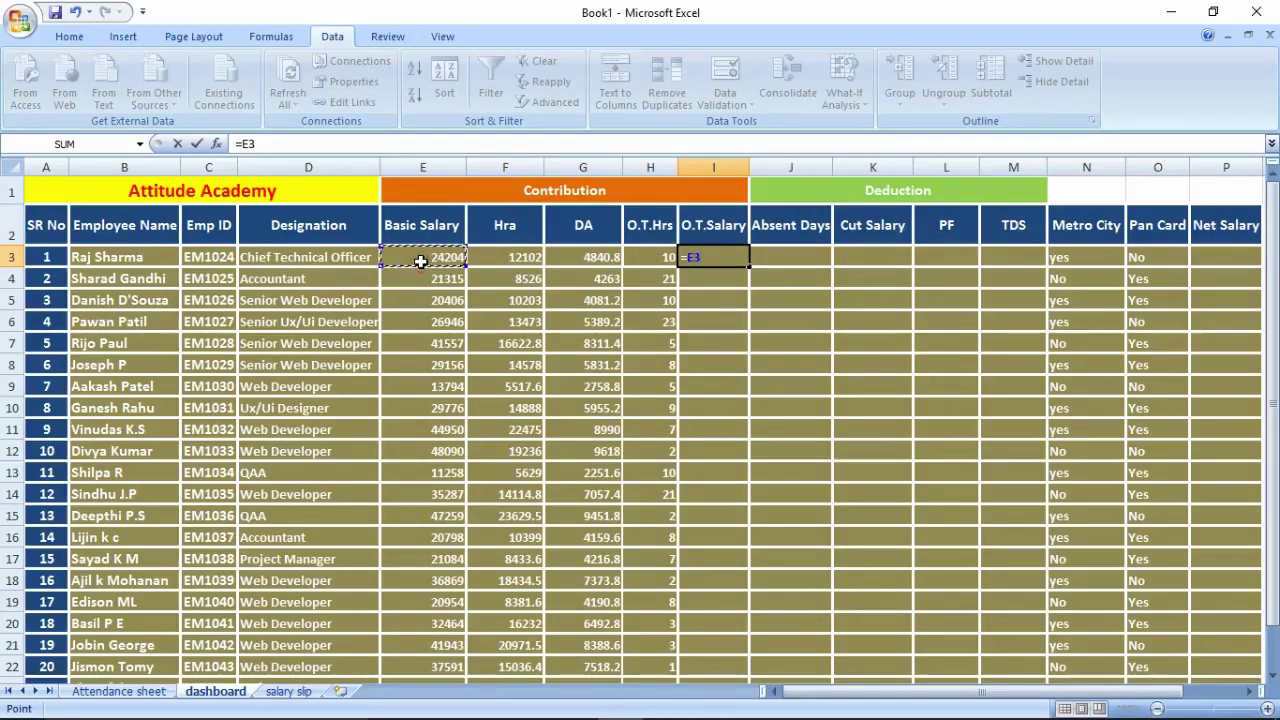
type("/28/8*")
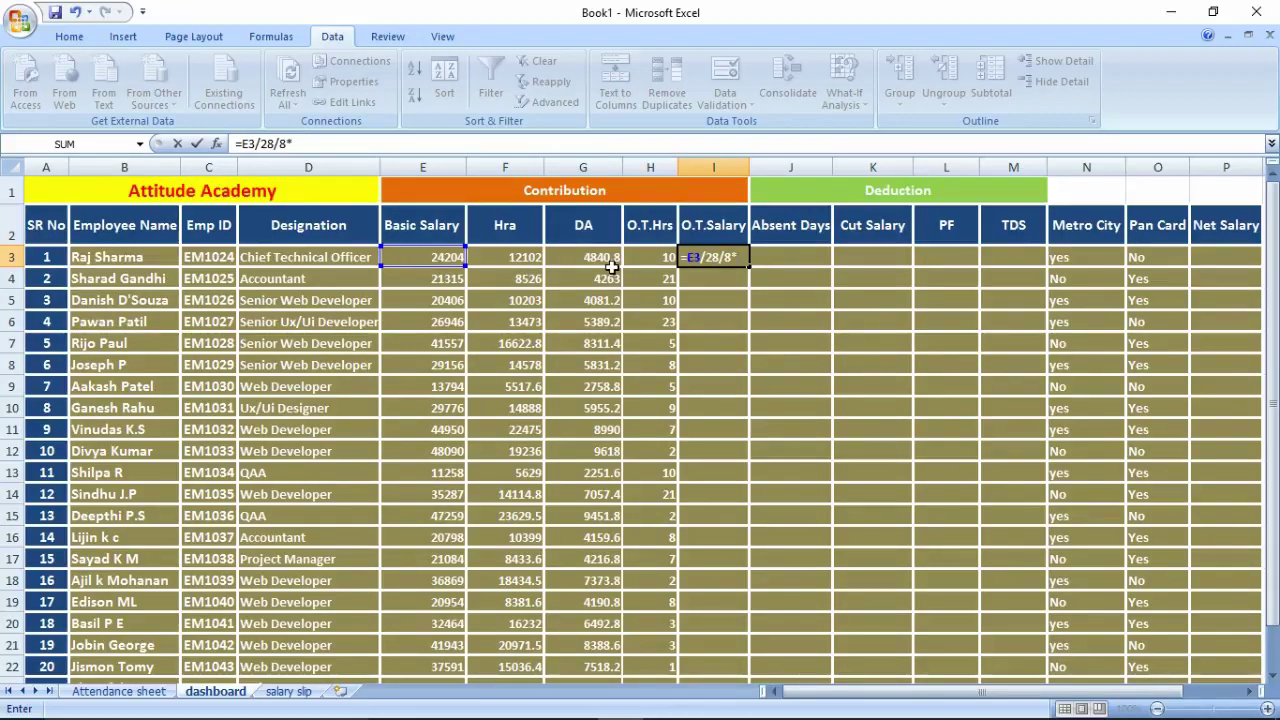
left_click(646, 257)
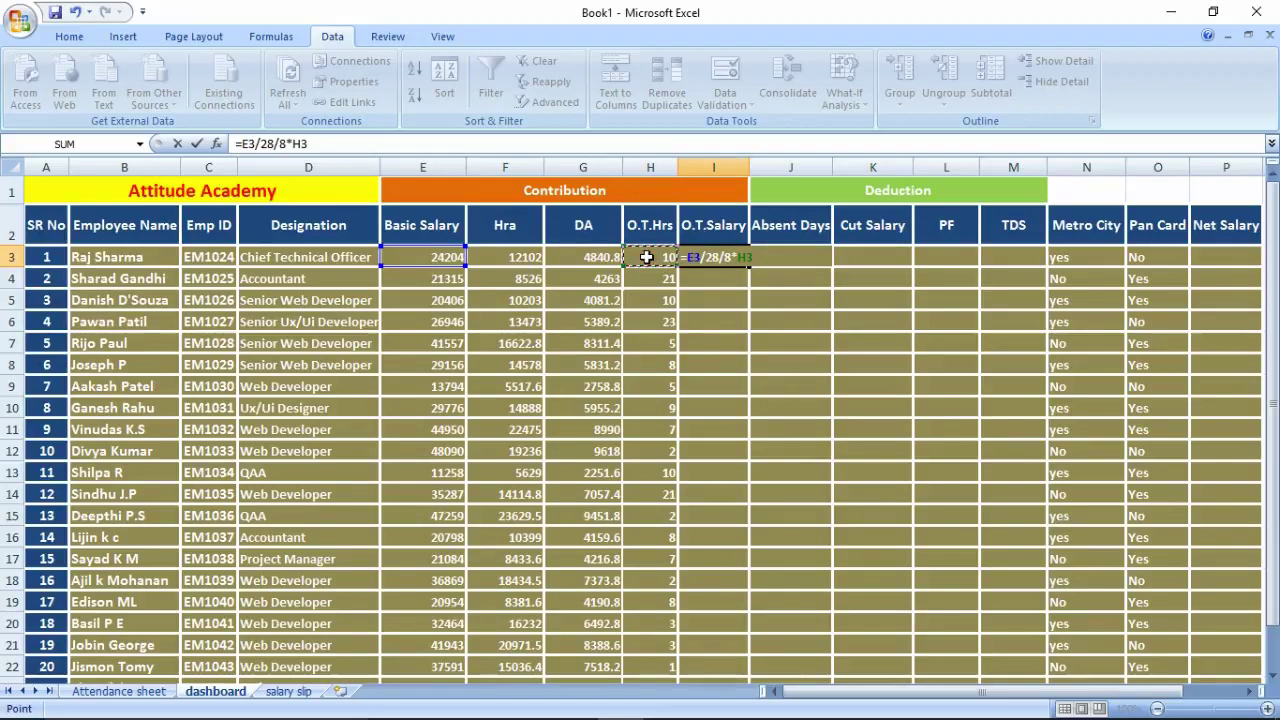
key("Return")
left_click(737, 257)
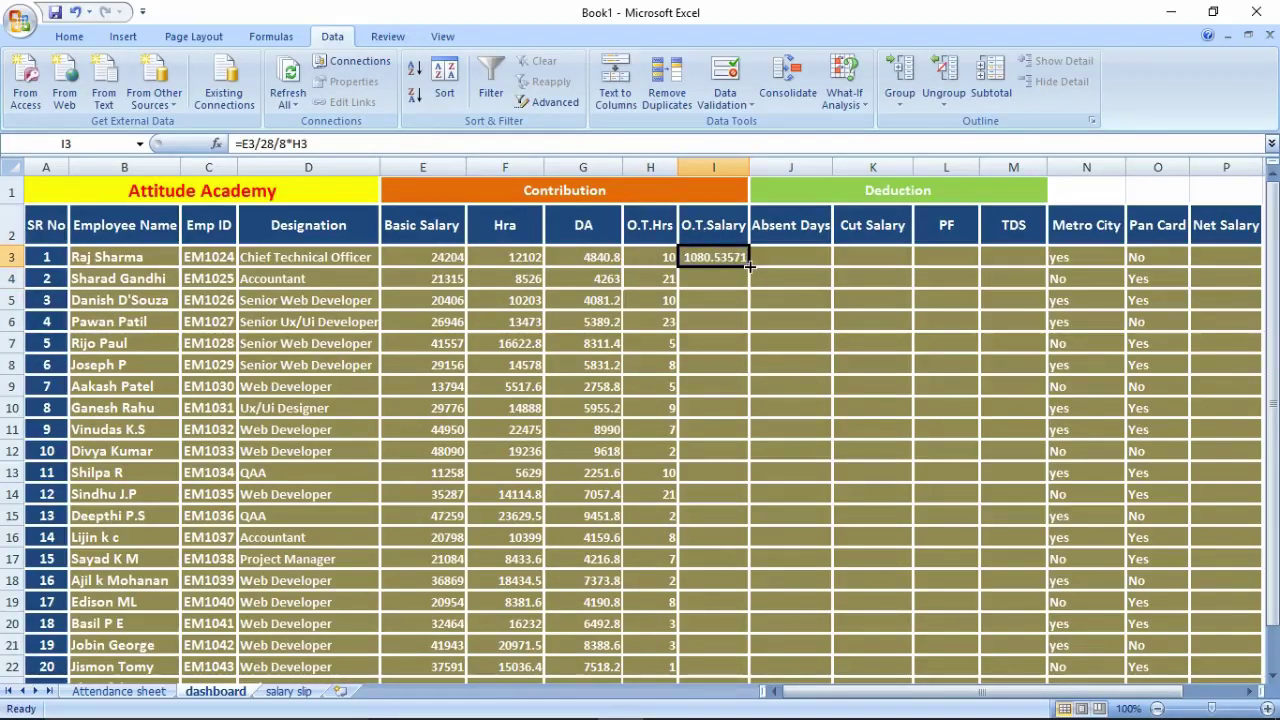
double_click(743, 259)
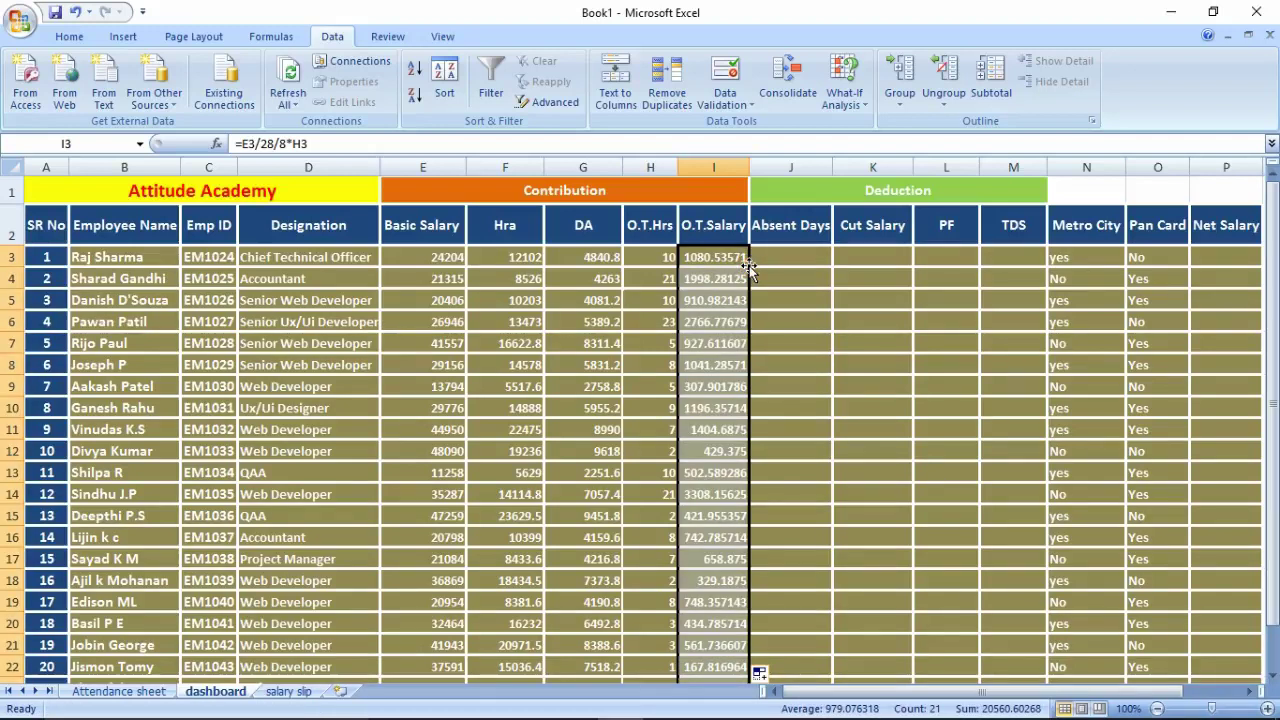
key("Right")
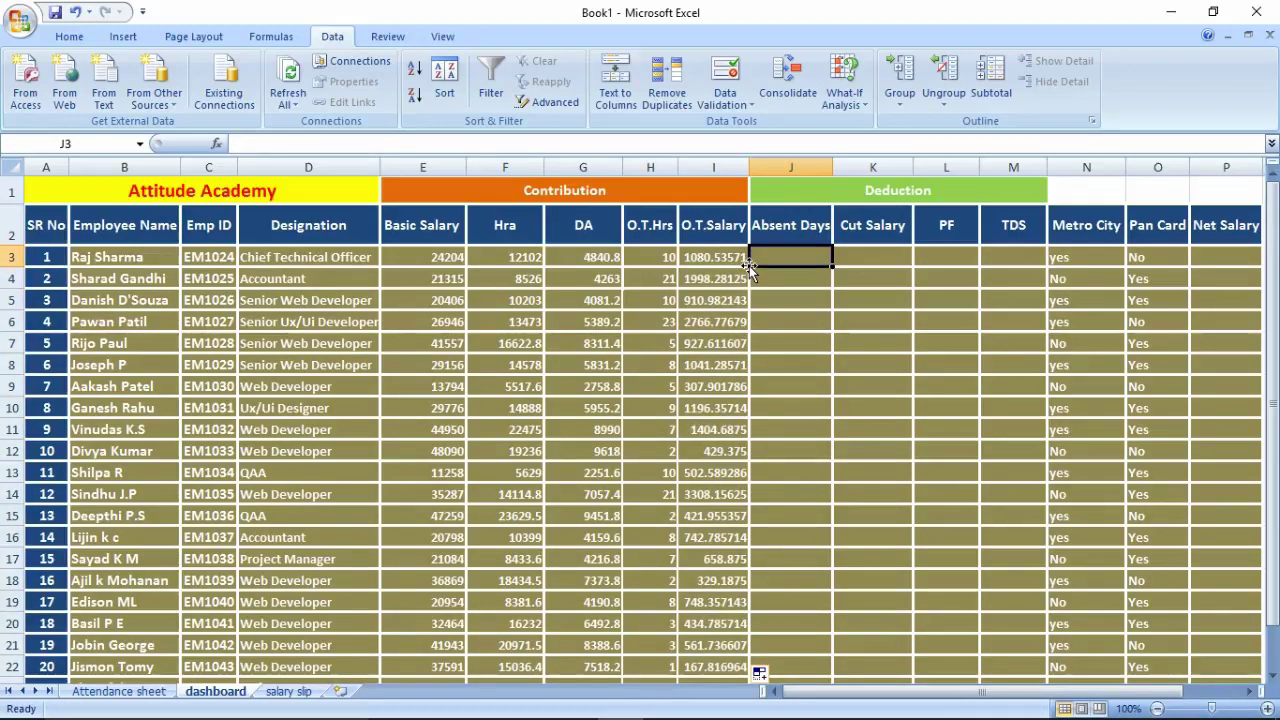
Step: Link J3 to ='Attendance sheet'!AD4 and fill the Absent Days formula down column J
type("=")
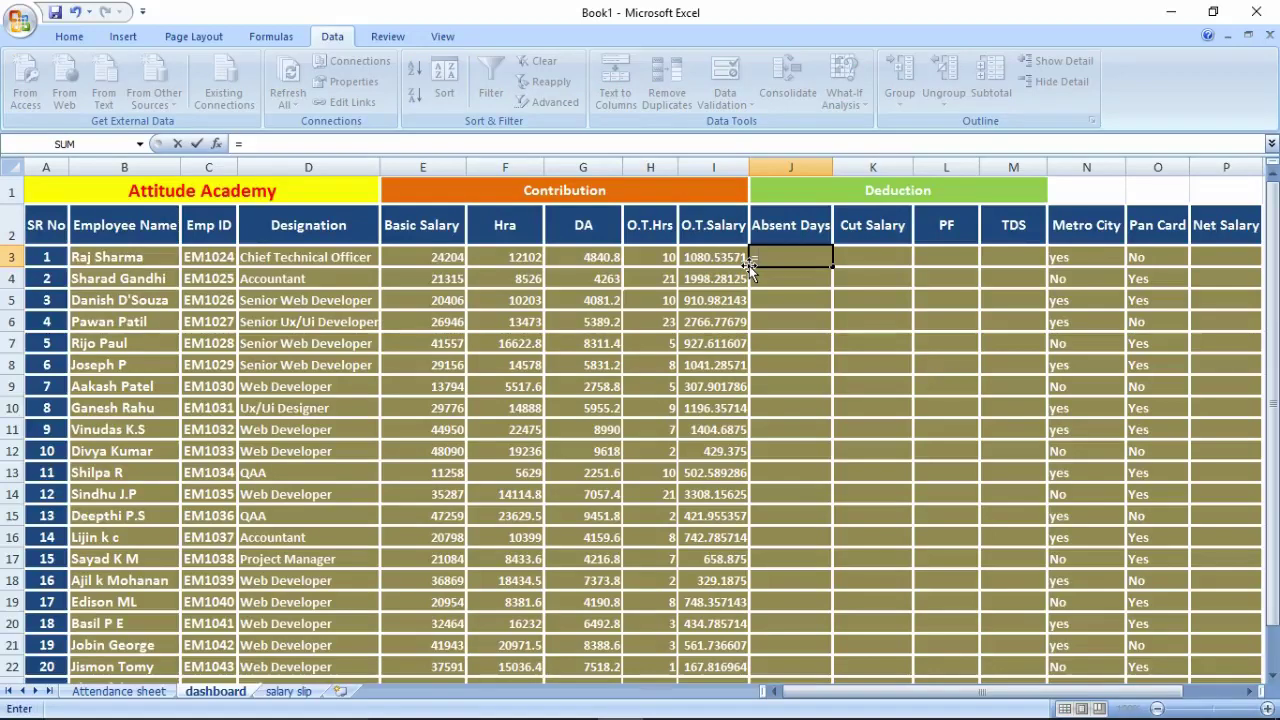
left_click(121, 692)
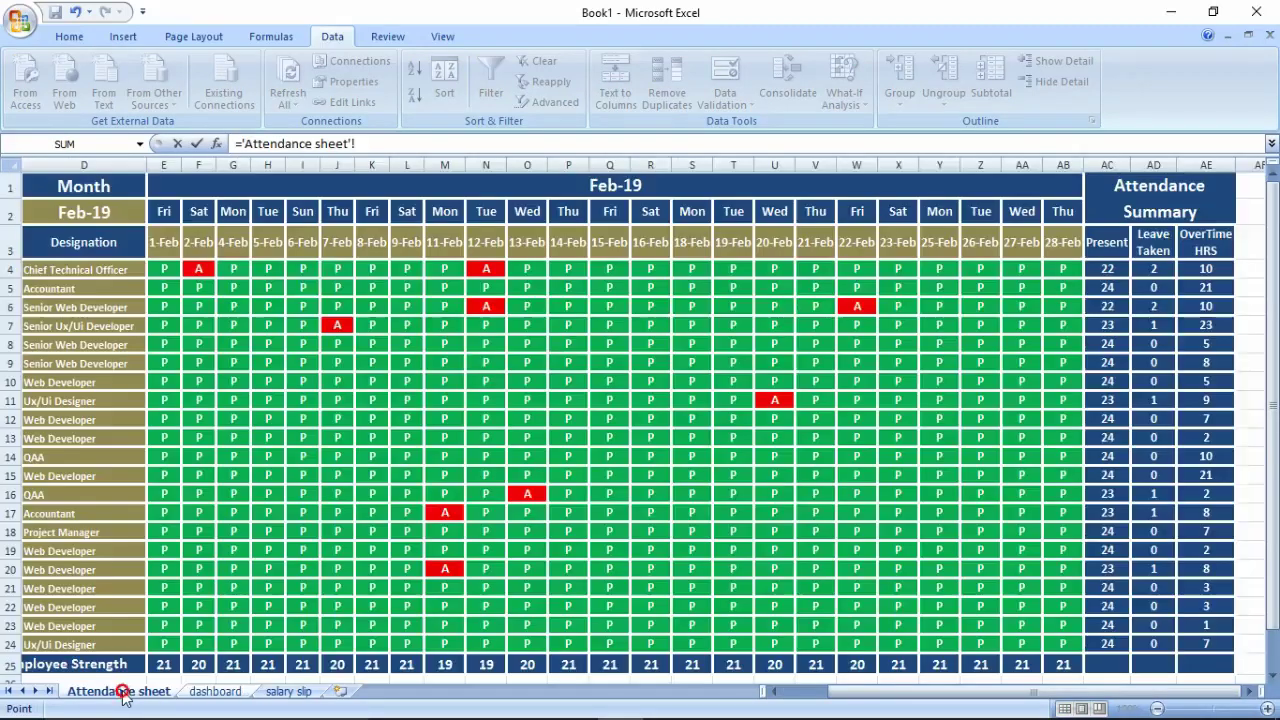
left_click(1148, 271)
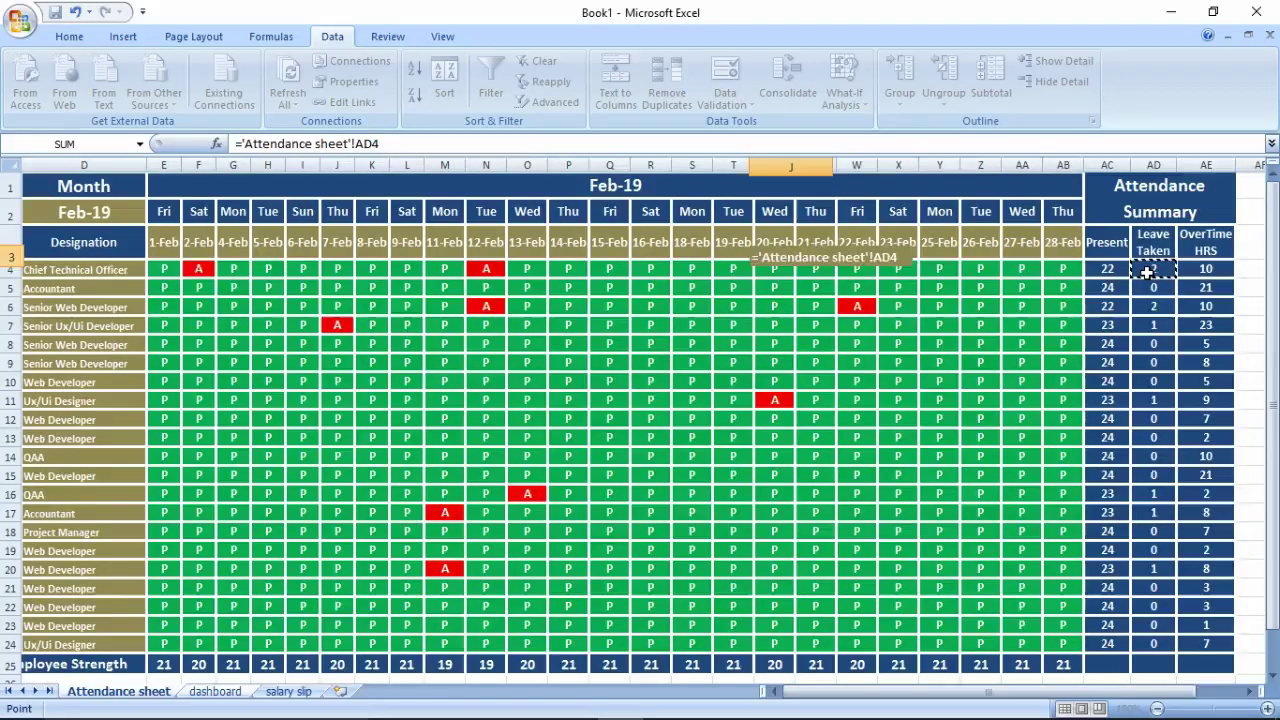
key("Return")
left_click(808, 257)
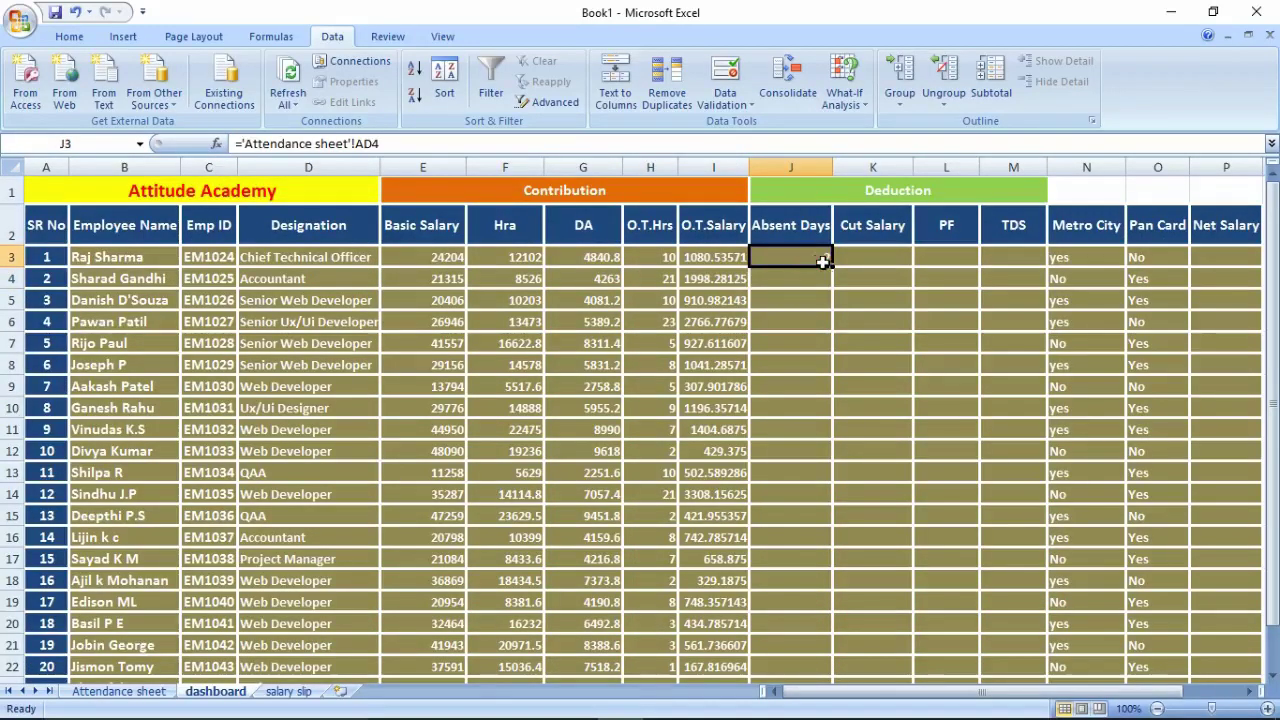
double_click(833, 266)
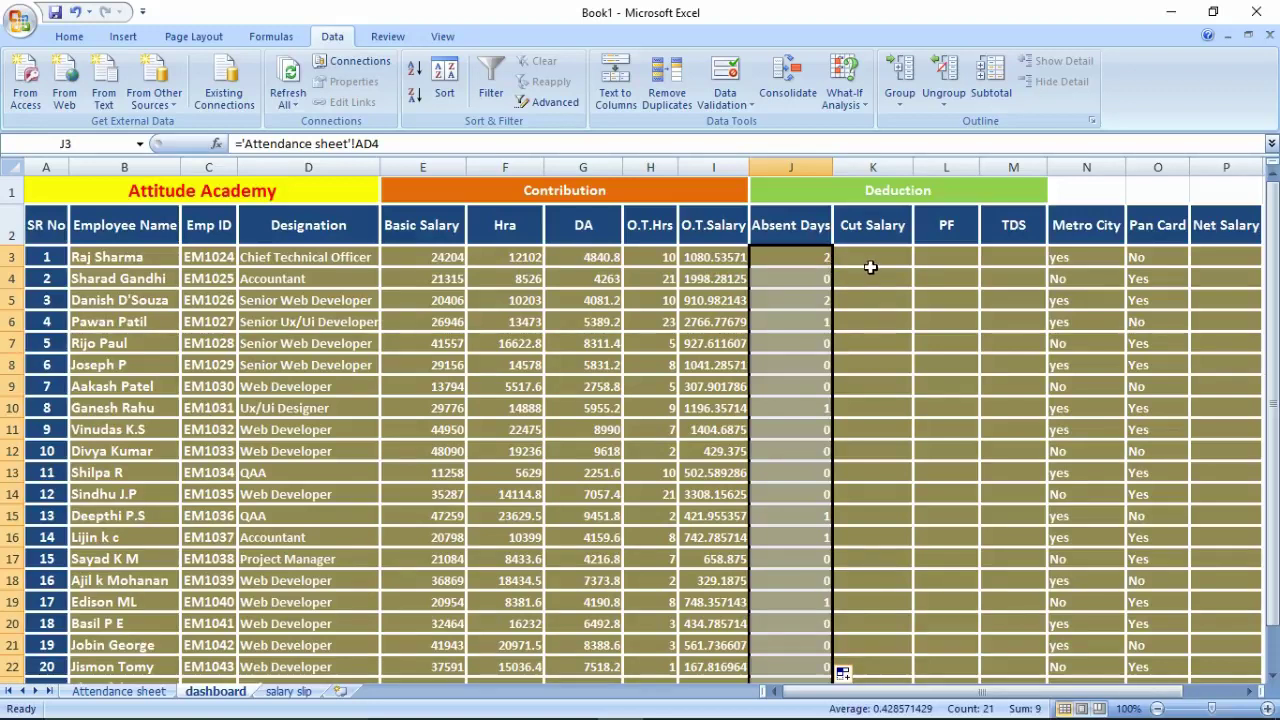
left_click(870, 265)
Step: Enter =E3/28*J3 in K3 and fill the Cut Salary formula down column K
type("=")
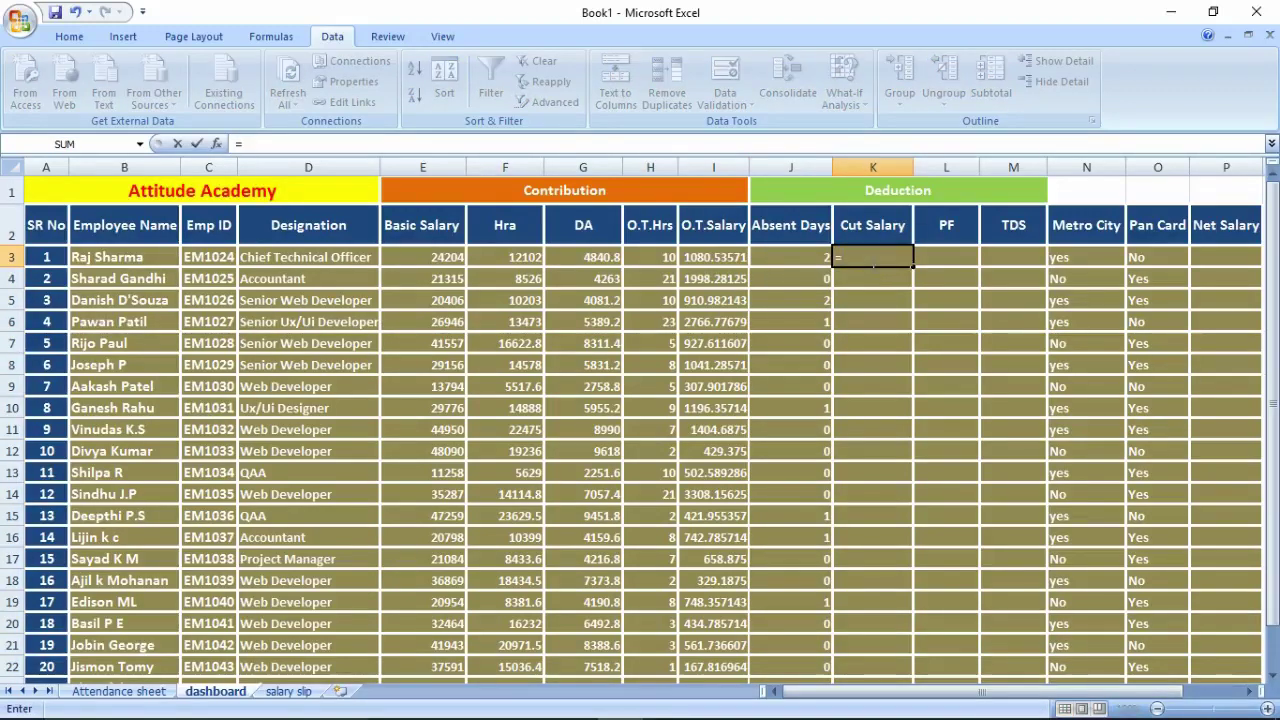
left_click(390, 257)
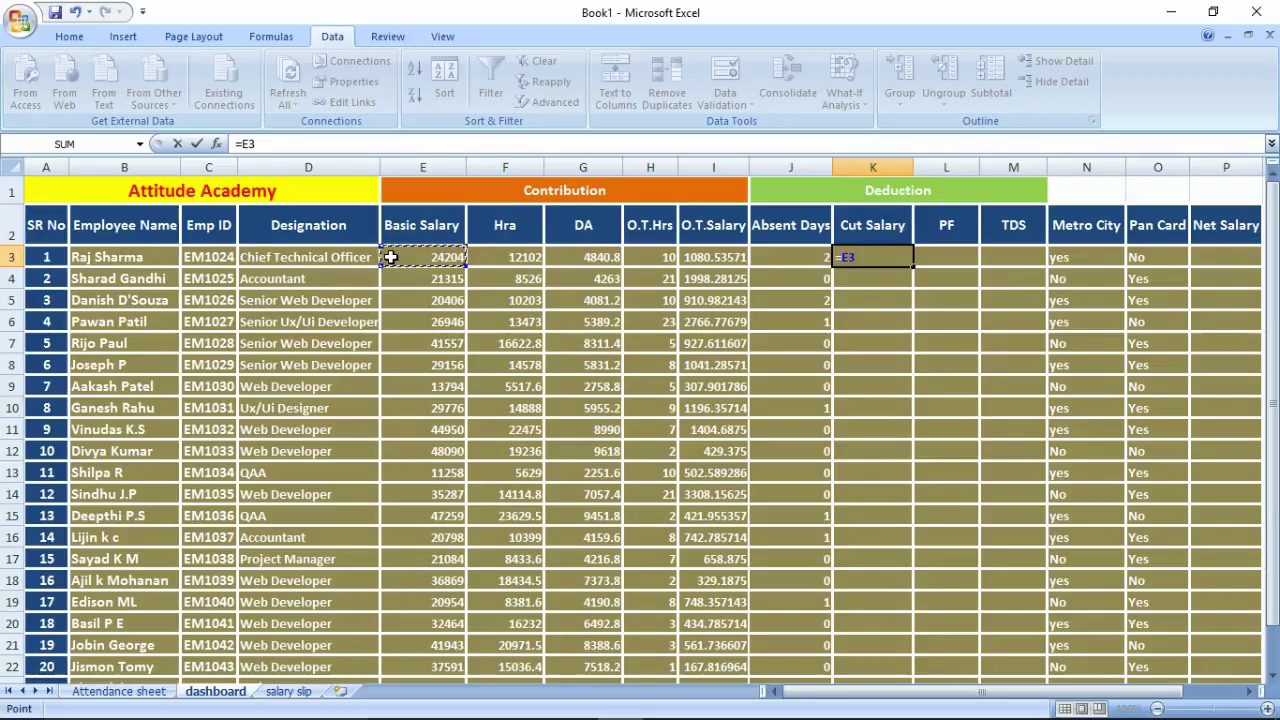
type("/")
type("28*")
left_click(802, 257)
key("Return")
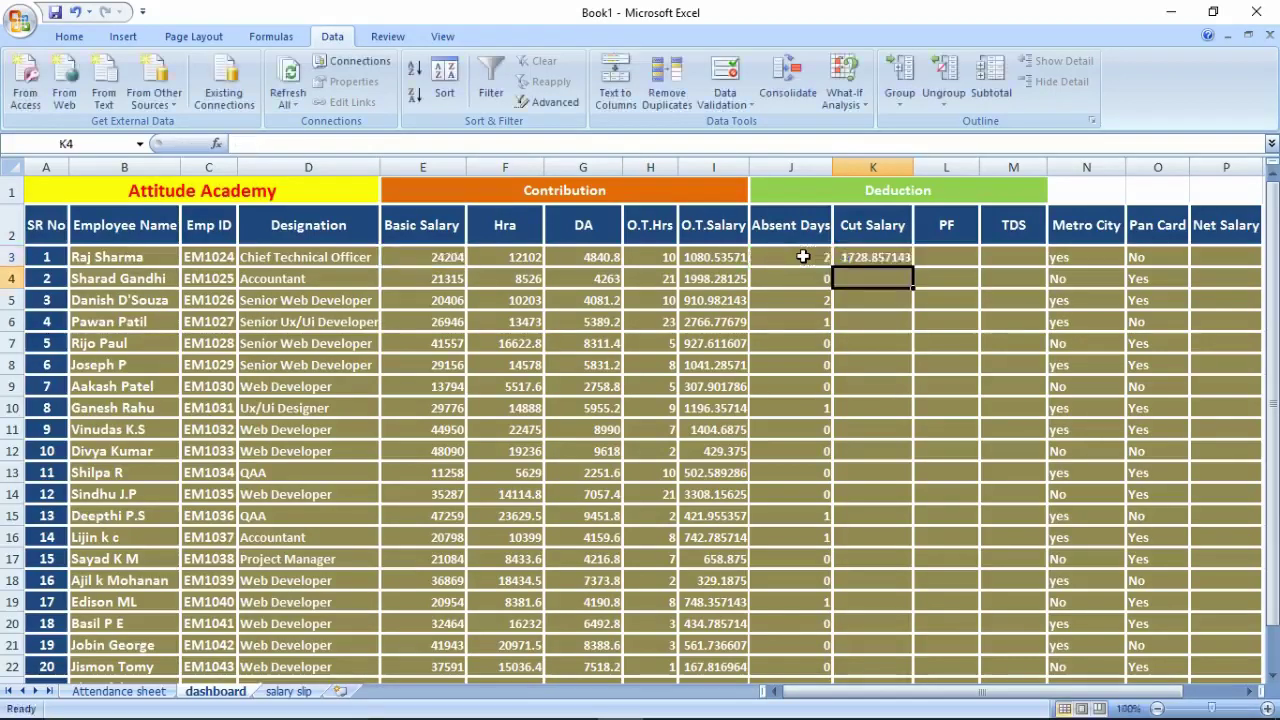
left_click(855, 256)
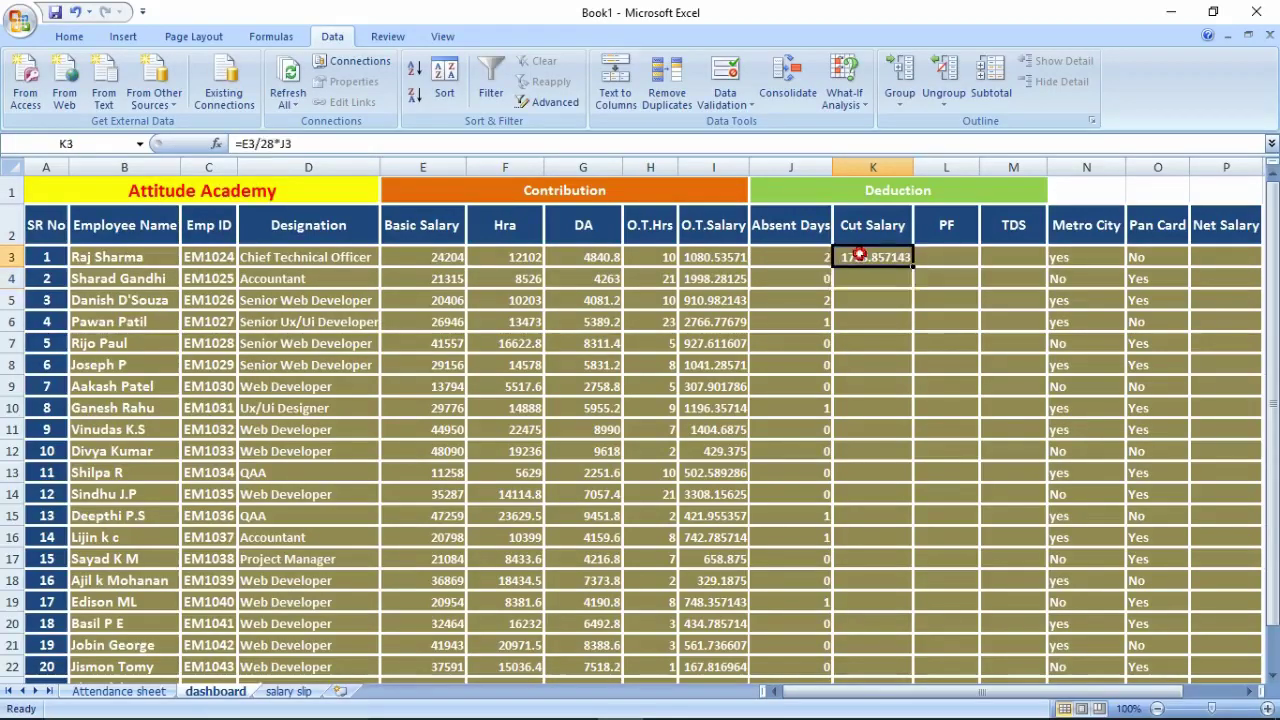
double_click(913, 264)
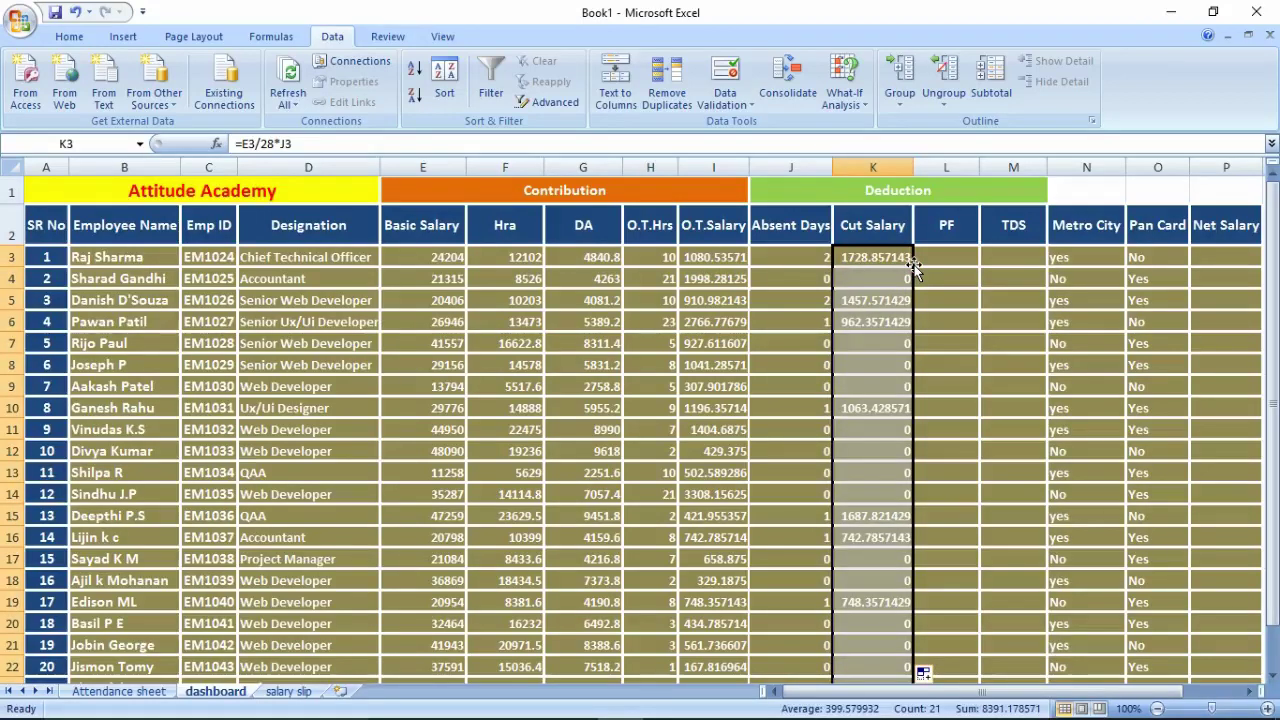
Step: Enter =E3*12% in L3 and fill the PF formula down column L
left_click(942, 256)
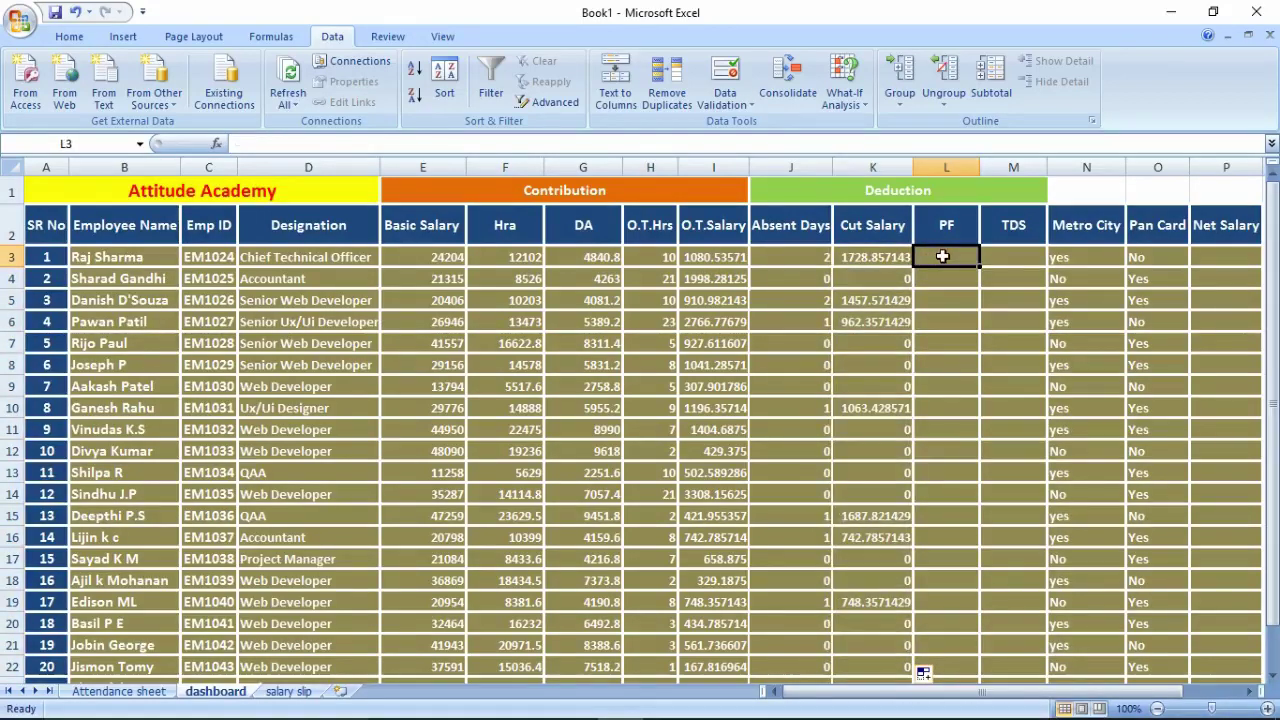
type("=")
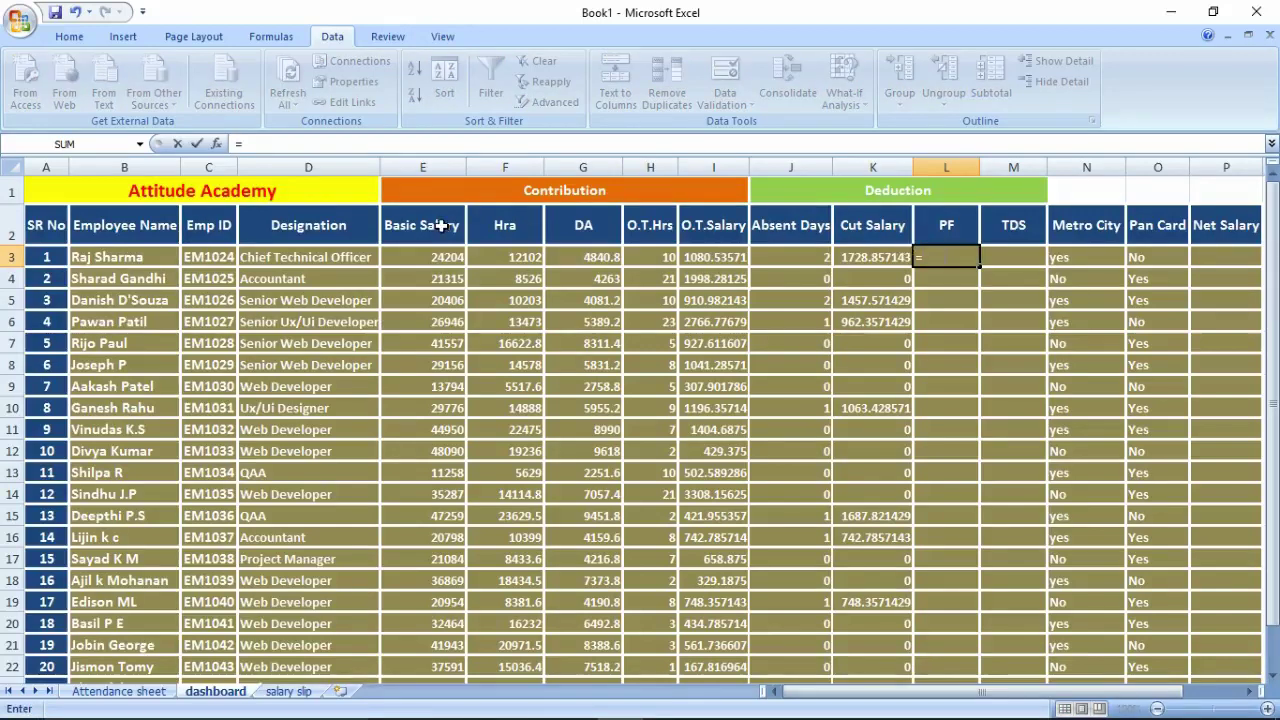
left_click(439, 256)
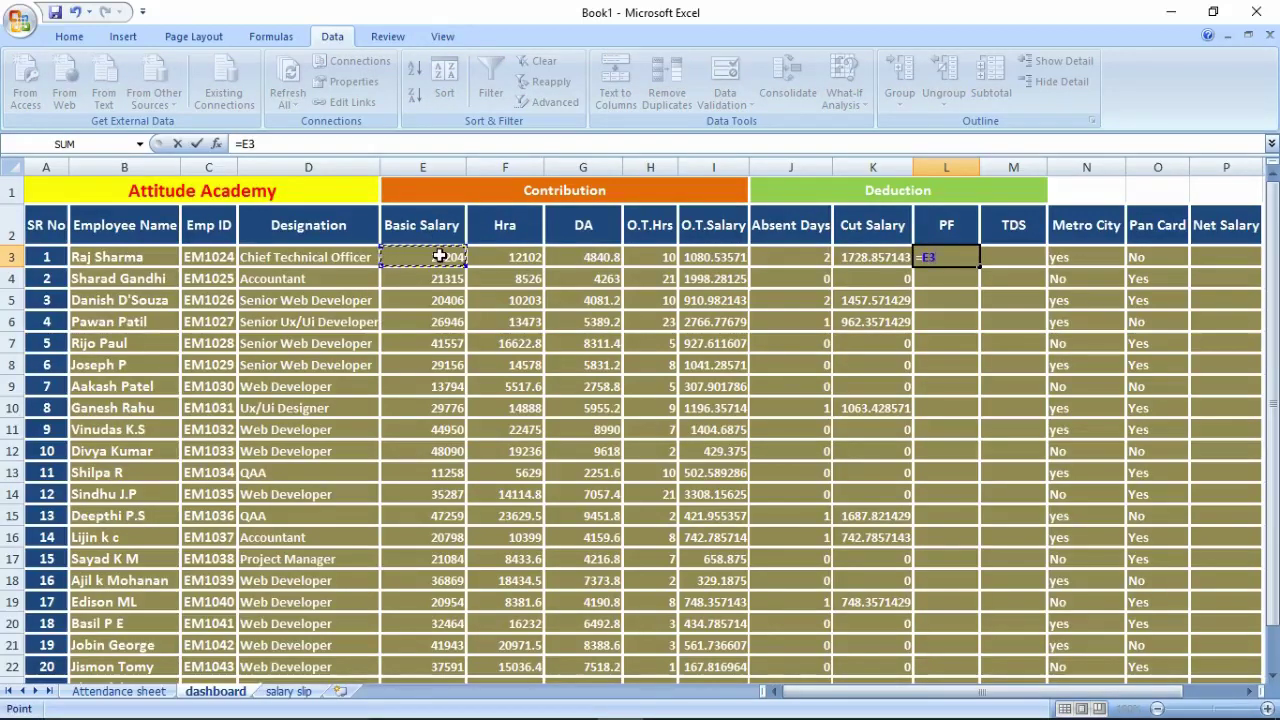
type("*")
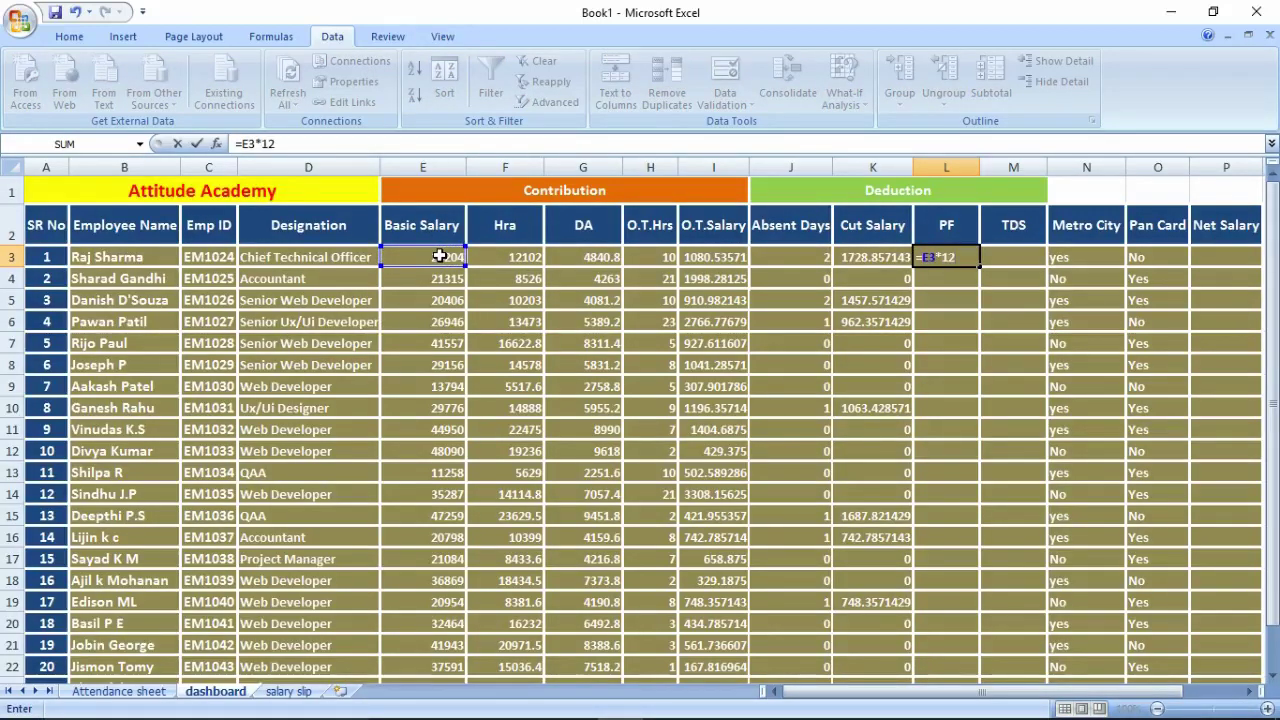
key("Return")
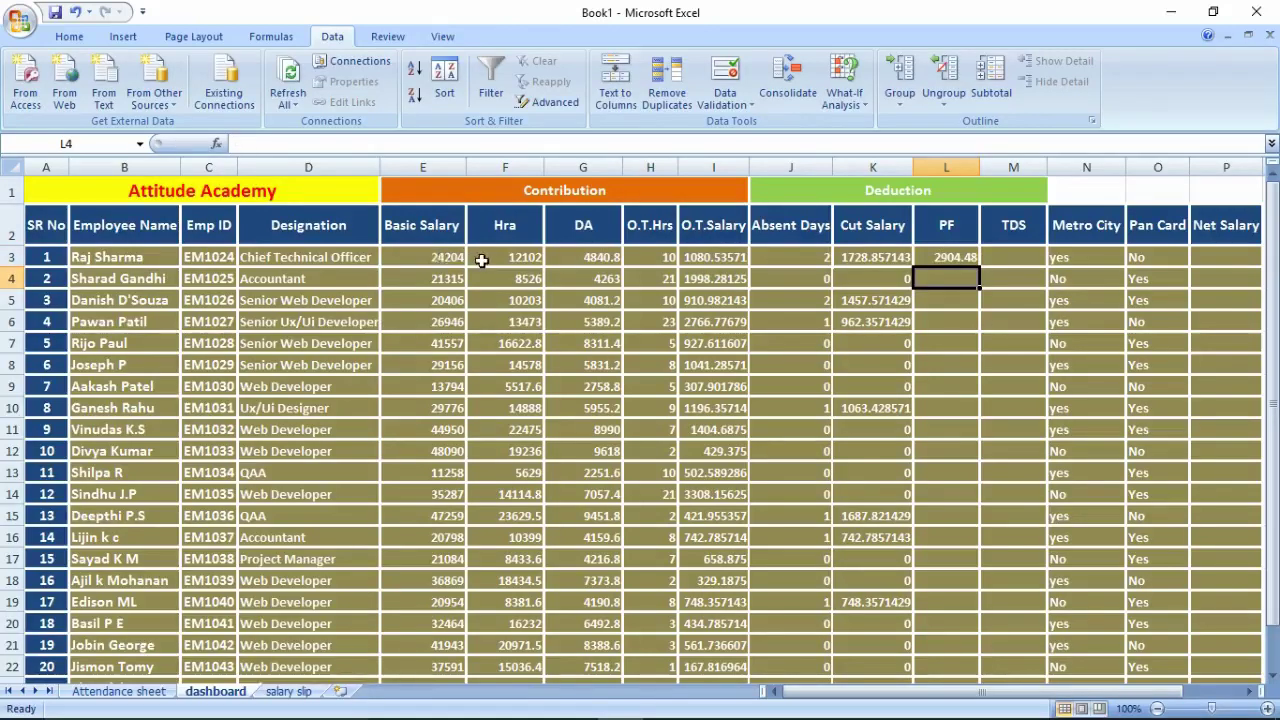
left_click(945, 259)
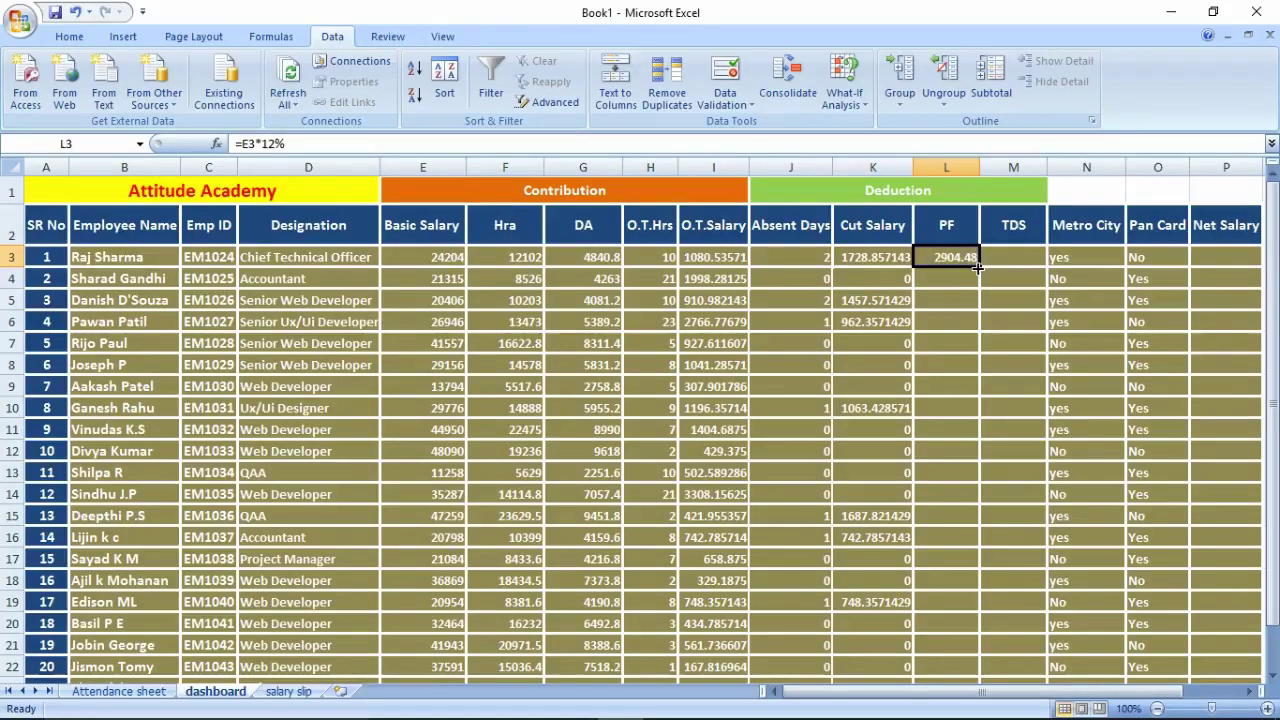
double_click(978, 268)
Step: In M3, begin an IF formula that tests whether Pan Card O3 is "yes" and returns E3*10%
left_click(1006, 264)
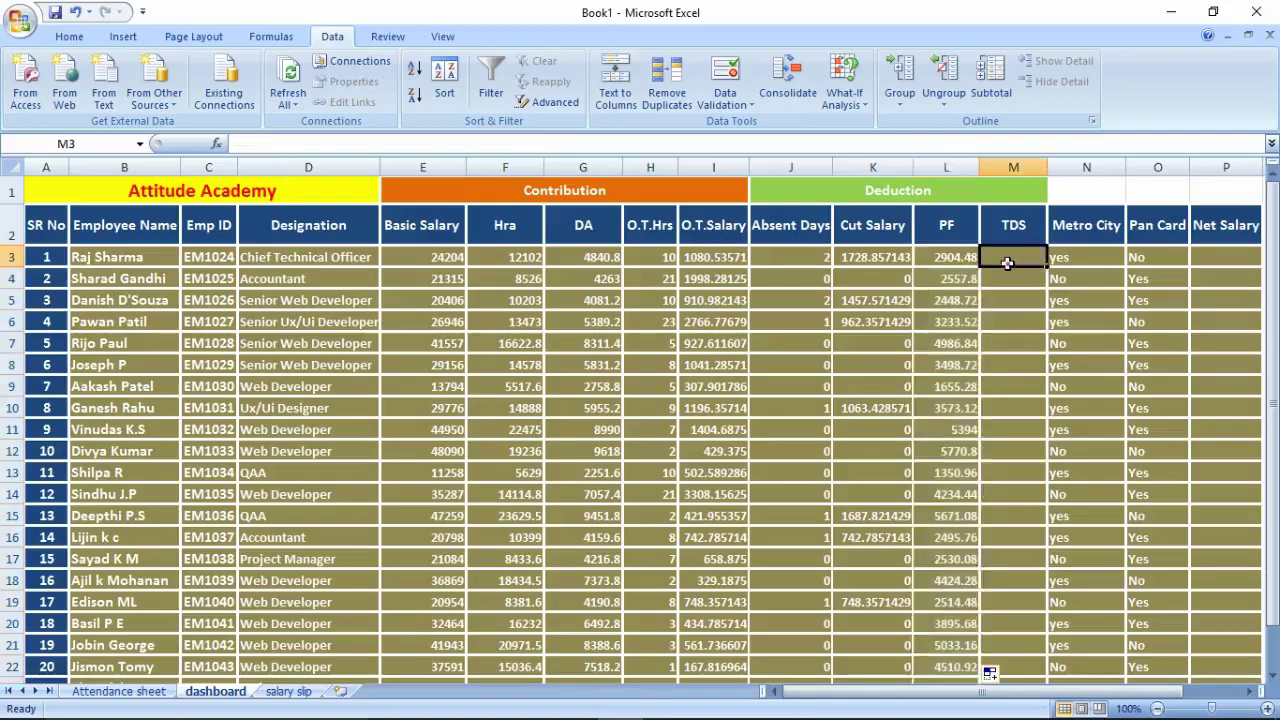
type("=")
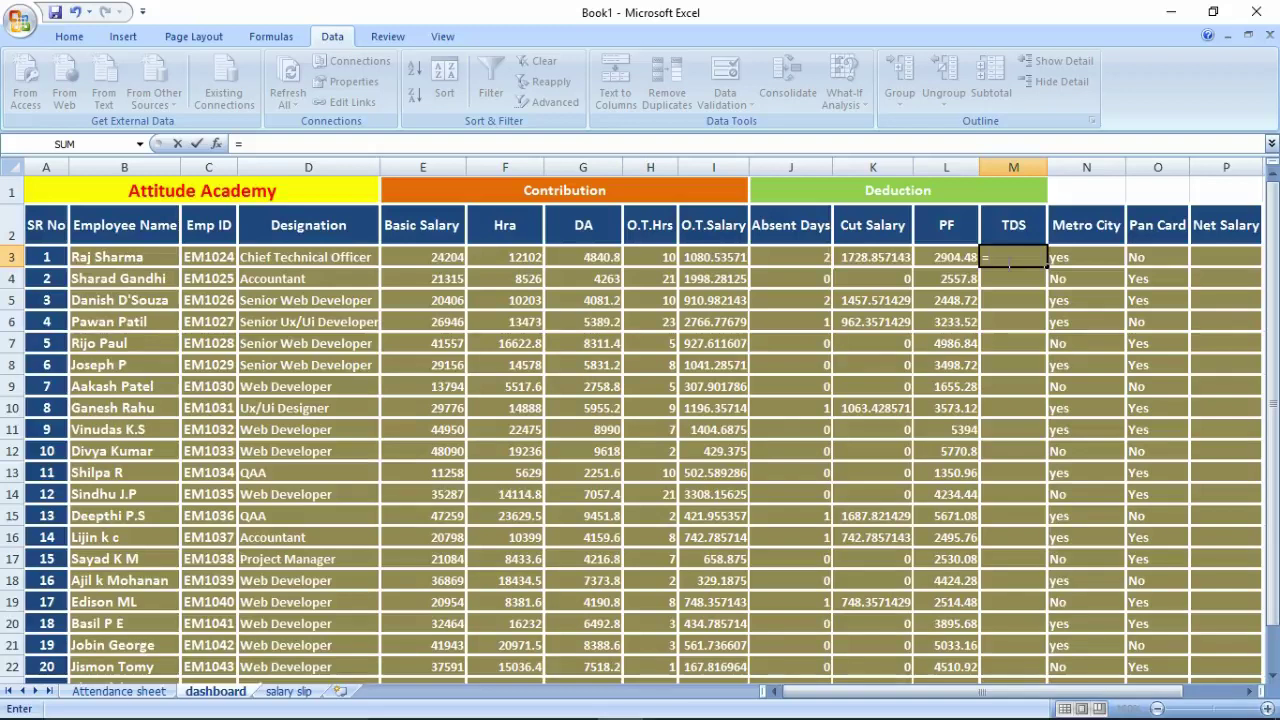
type("if")
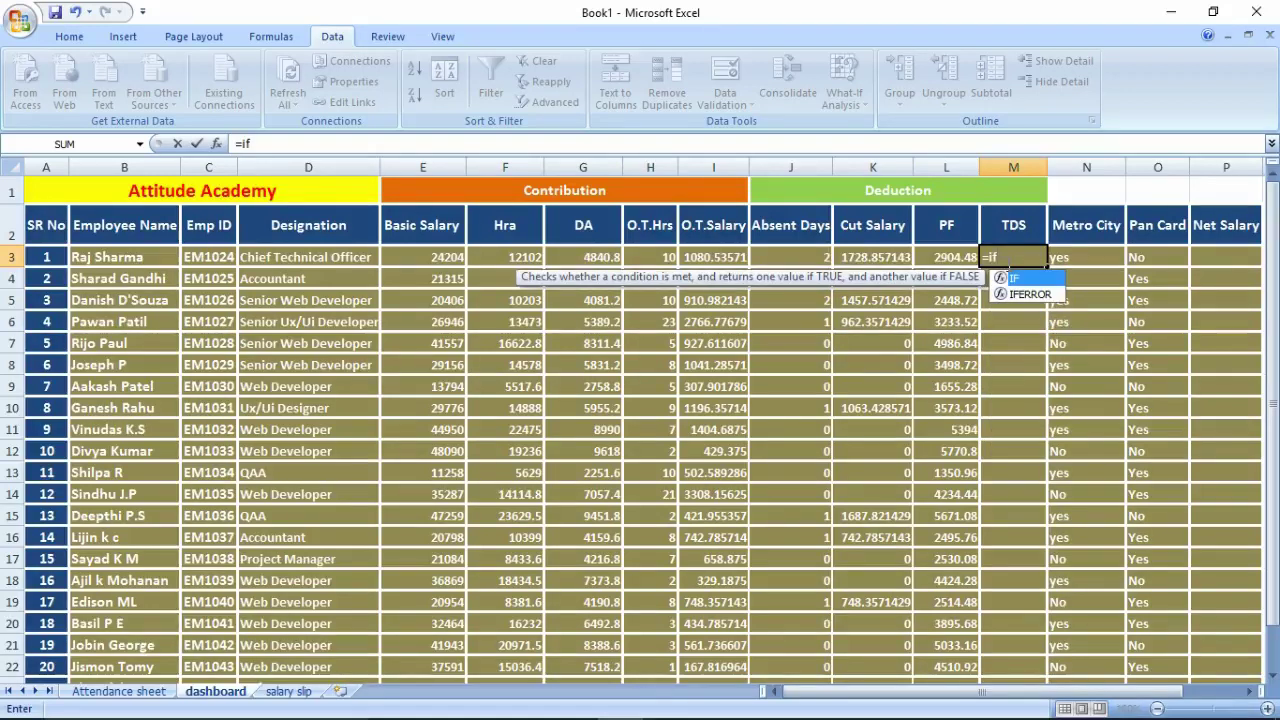
type("(")
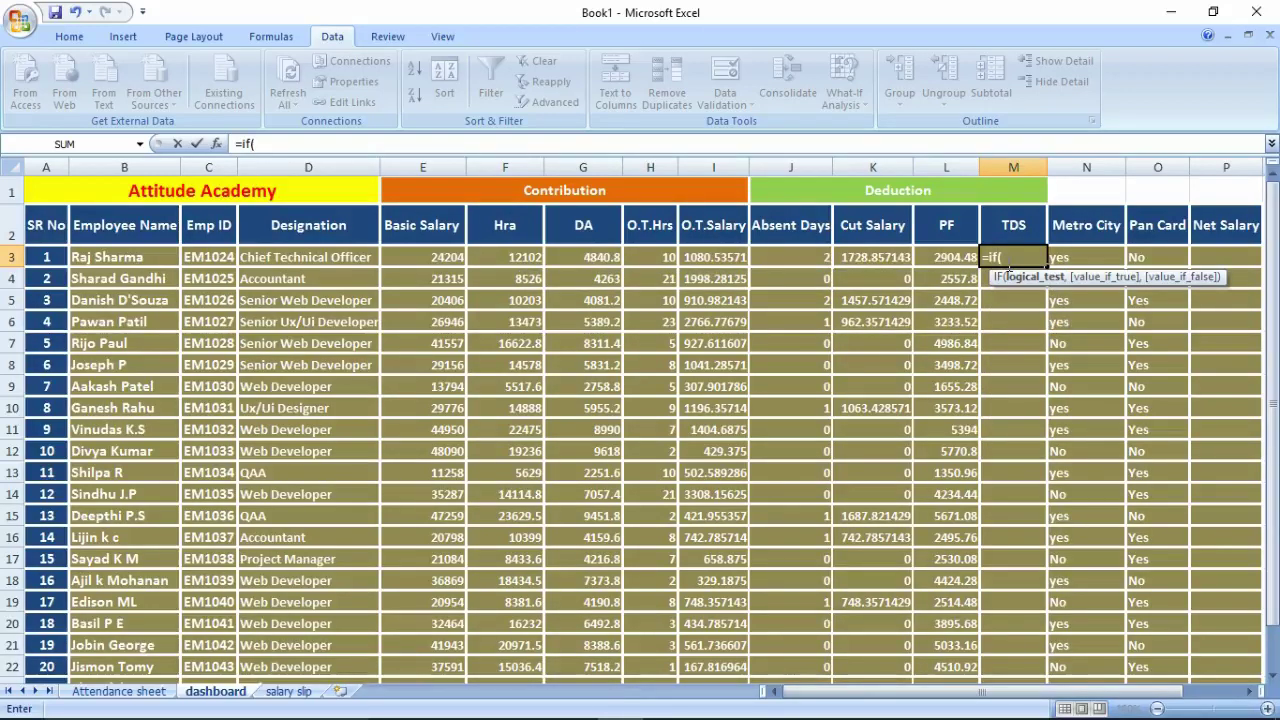
left_click(424, 256)
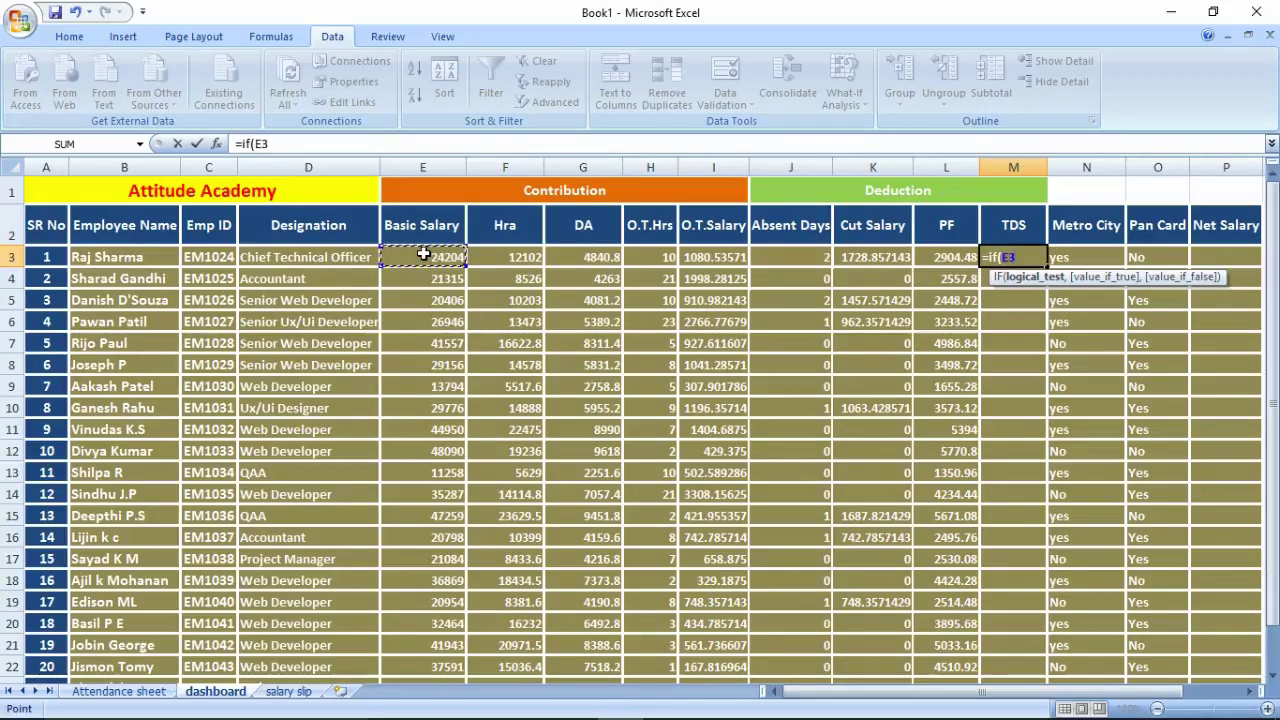
key("BackSpace")
key("BackSpace")
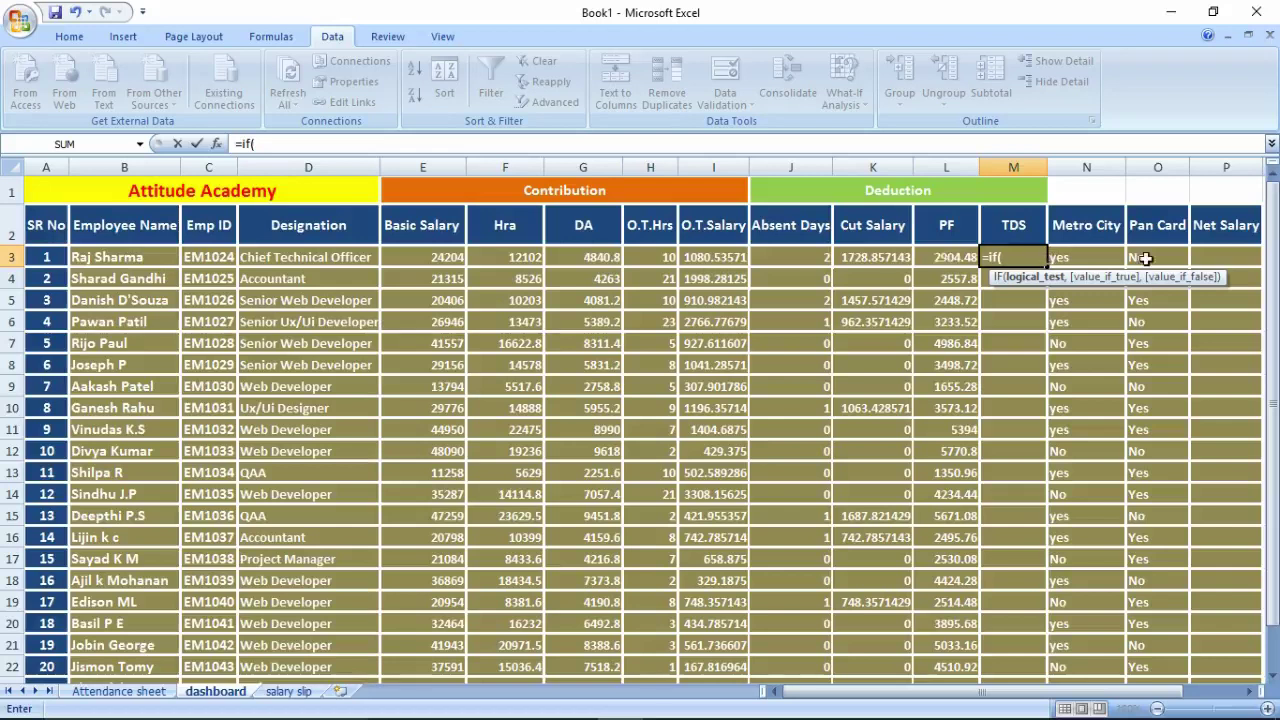
left_click(1146, 259)
type("=")
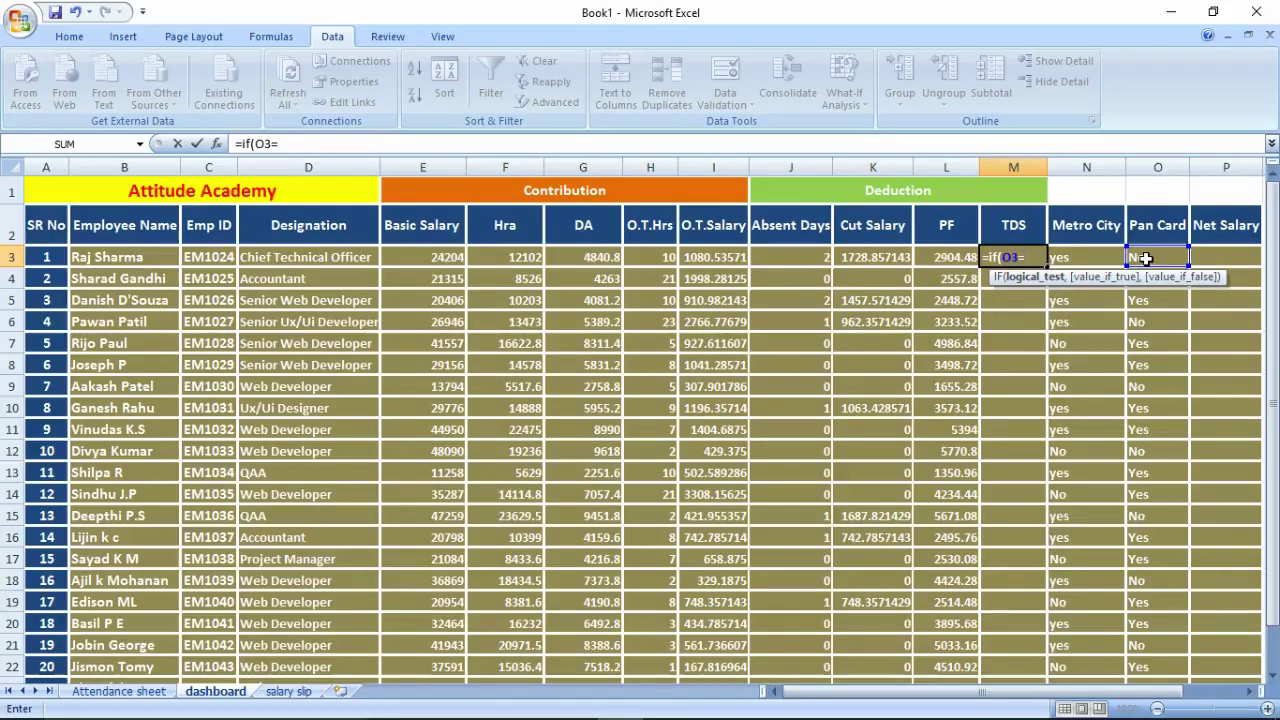
type("\"yes")
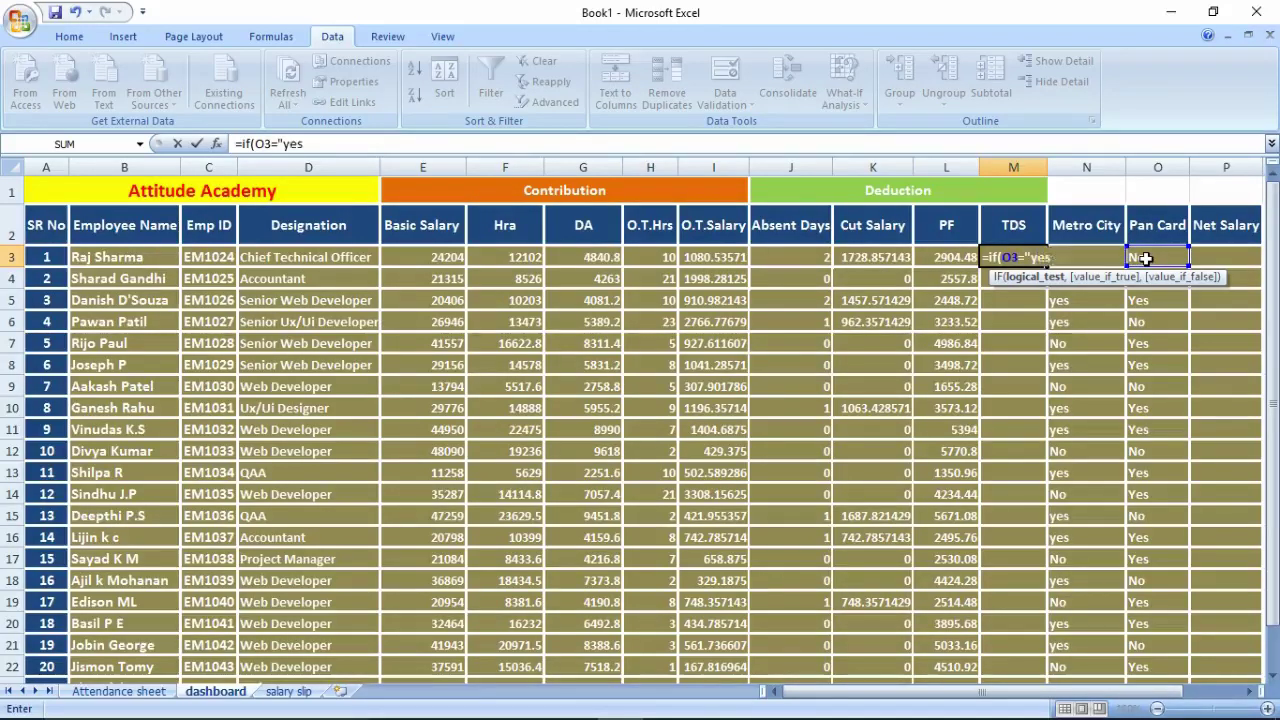
type("\",")
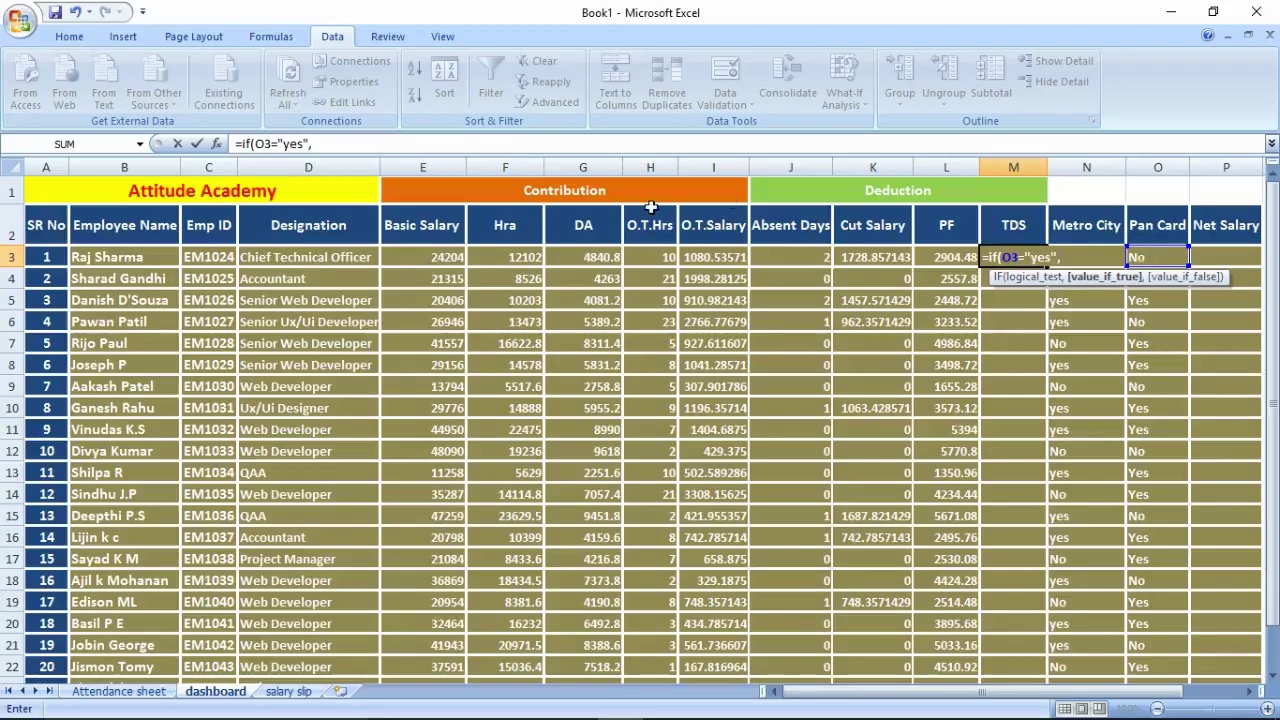
left_click(436, 259)
type("*")
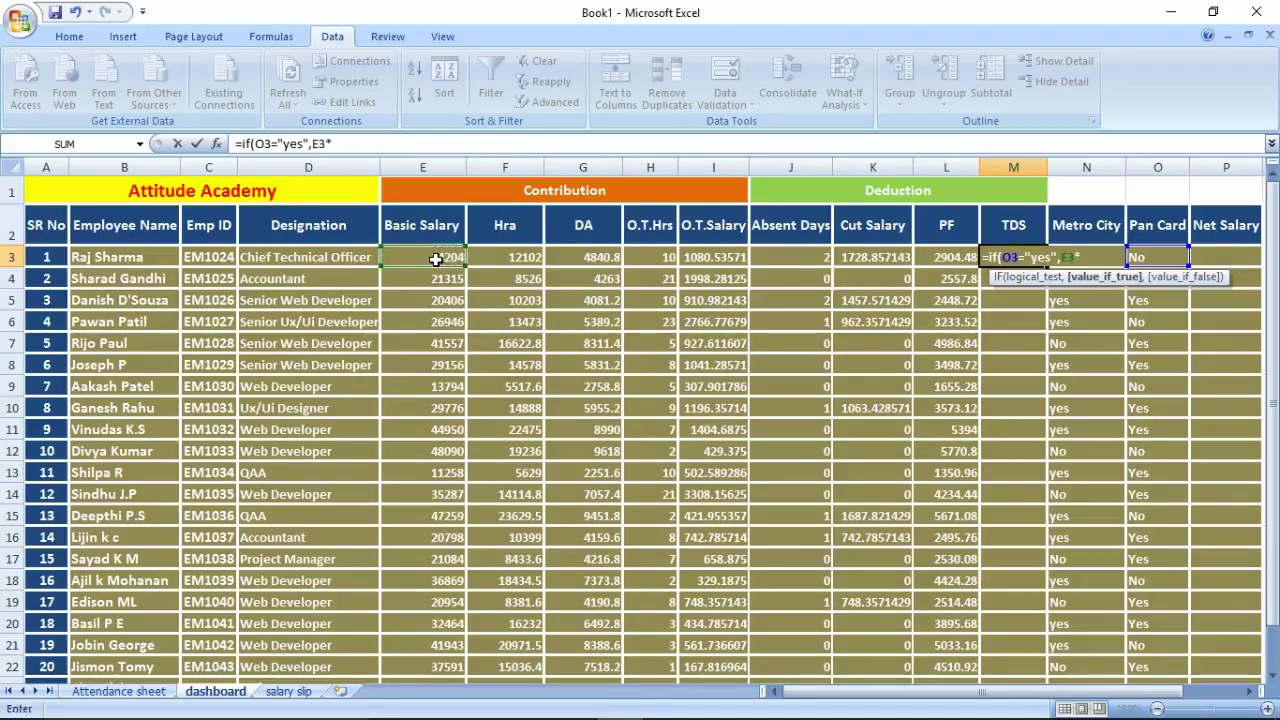
type("10%,")
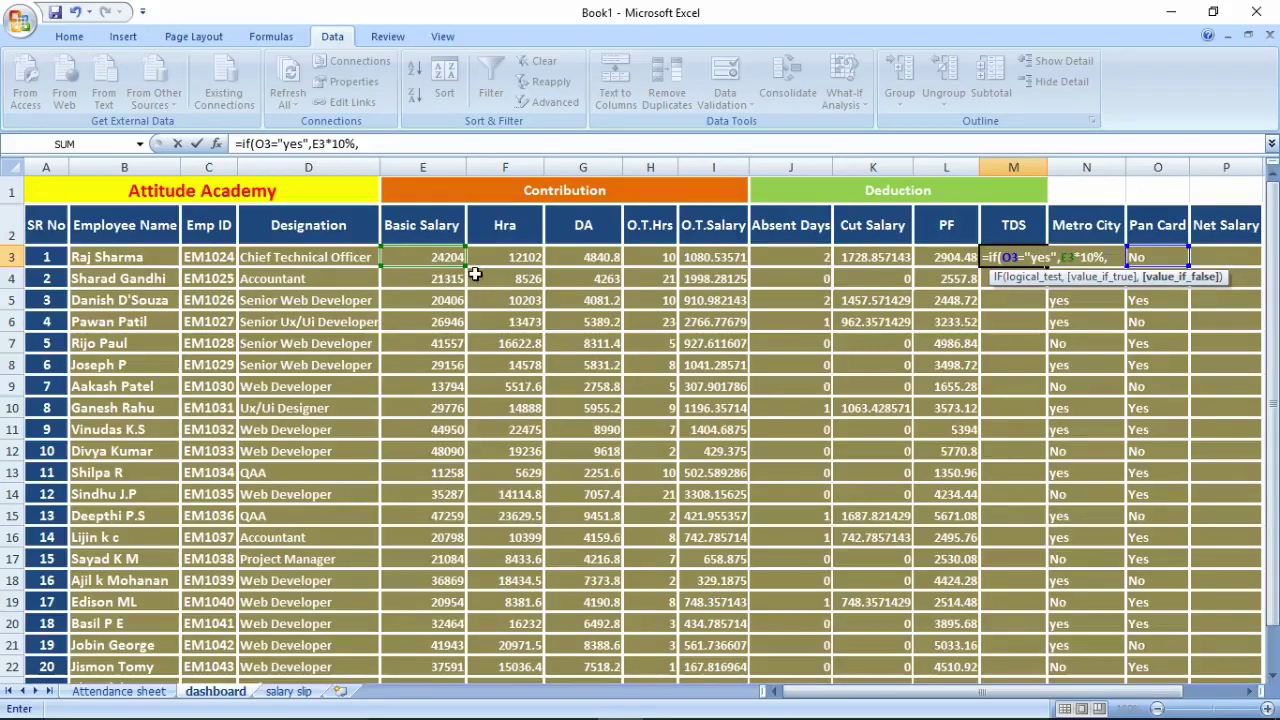
Step: Make the no-Pan-Card branch E3*20%, then fill the TDS formula down to row 22
left_click(437, 261)
left_click(434, 256)
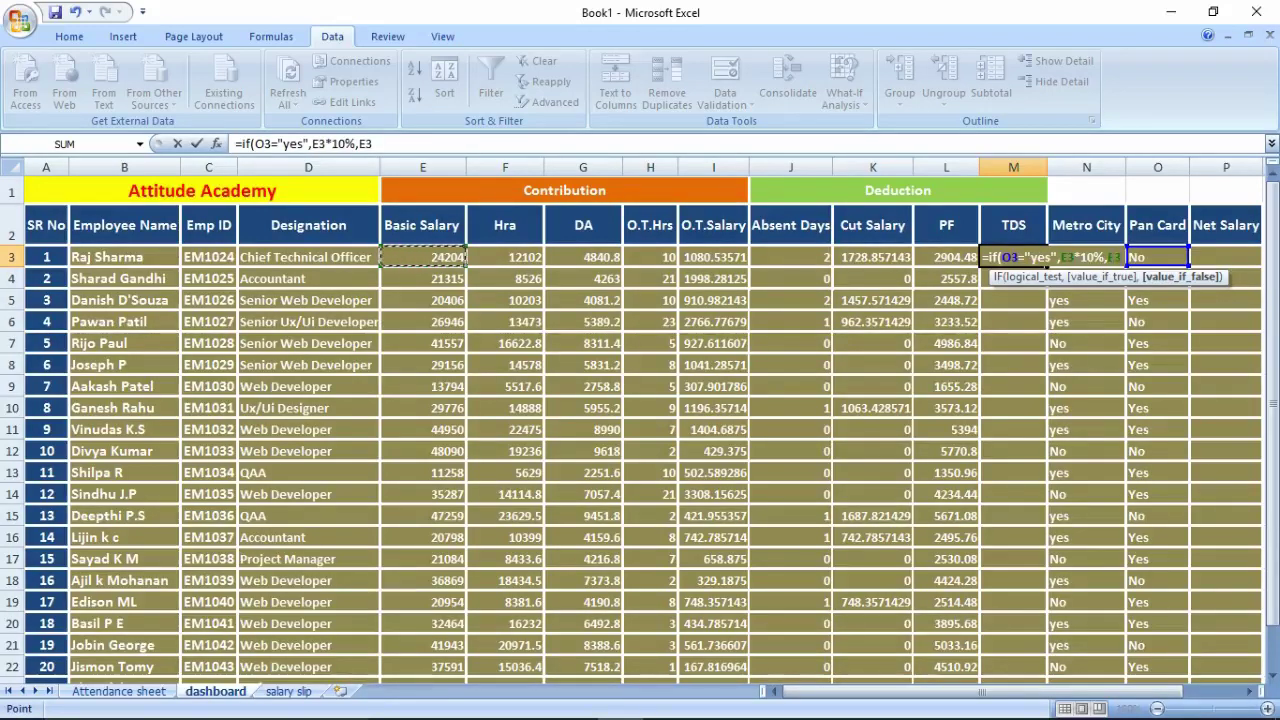
type(",")
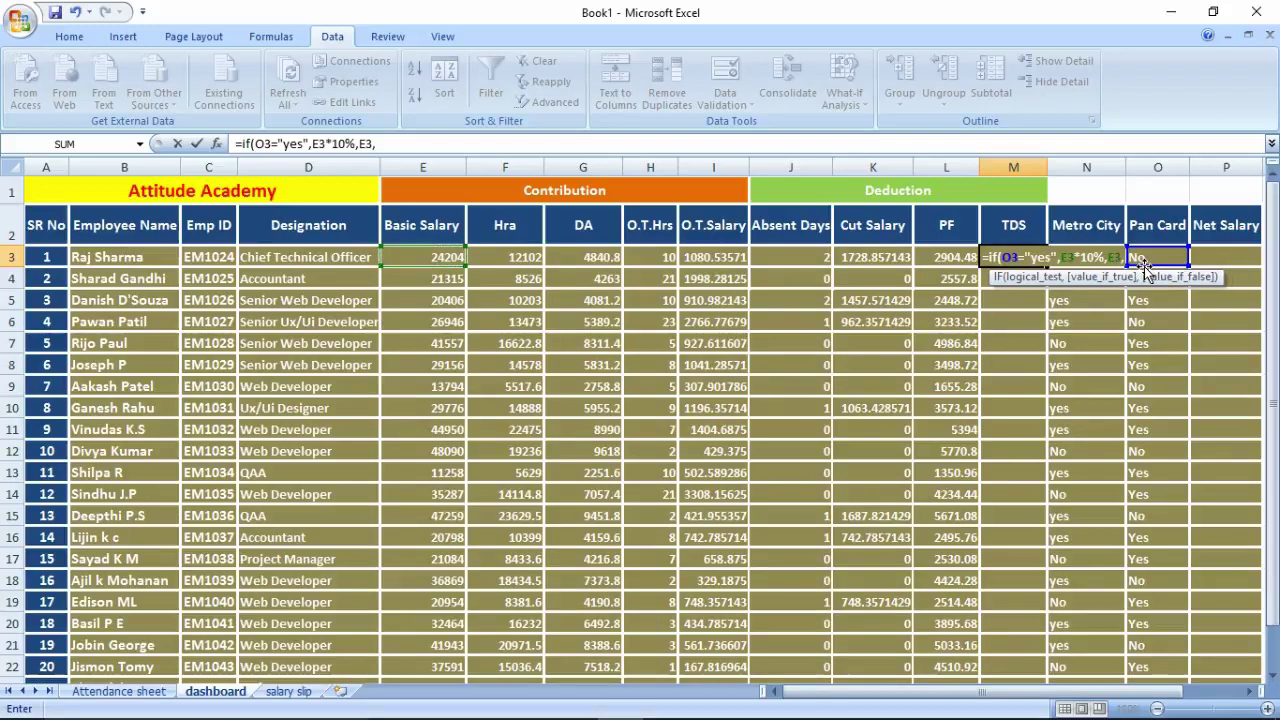
key("BackSpace")
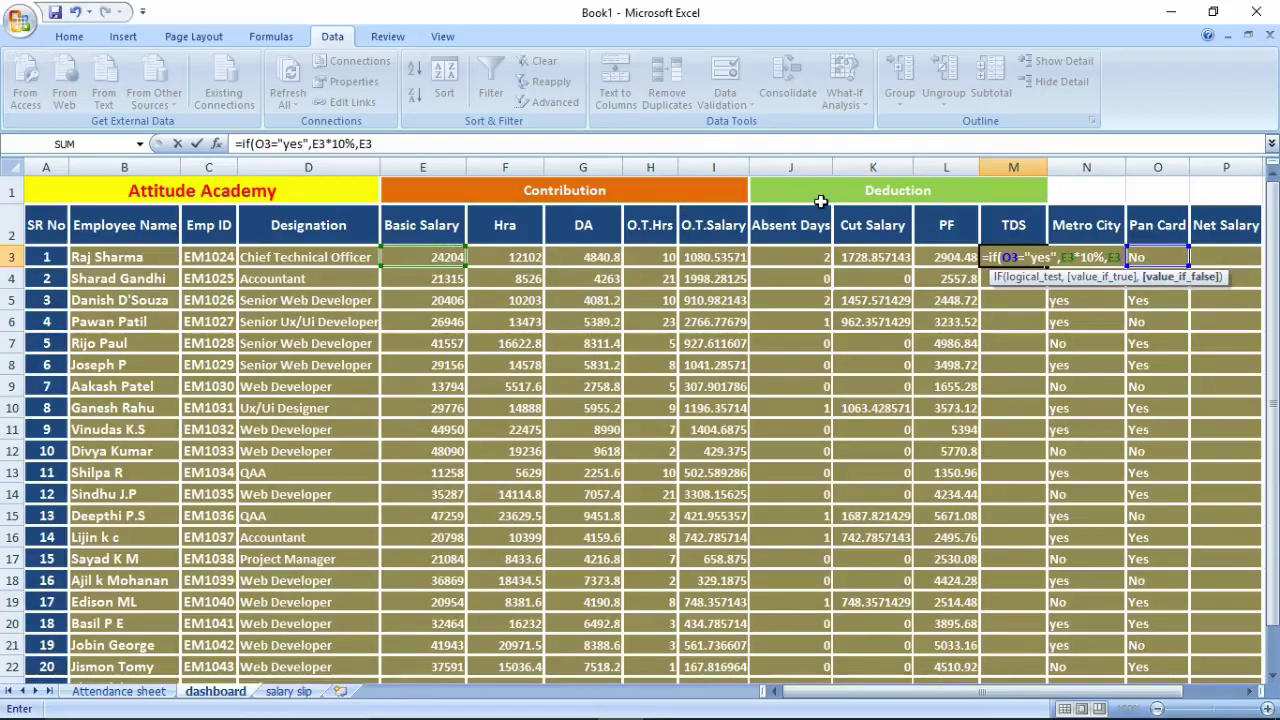
key("BackSpace")
key("BackSpace")
left_click(445, 256)
type("*20%")
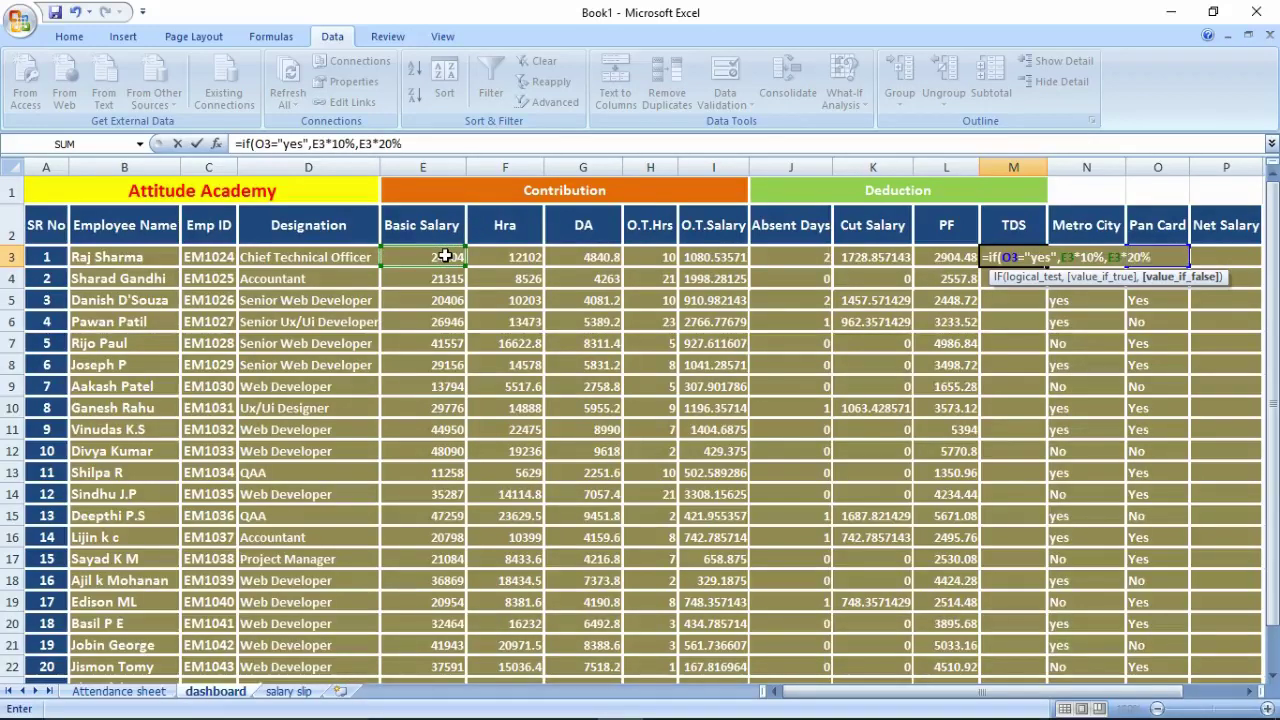
type(")")
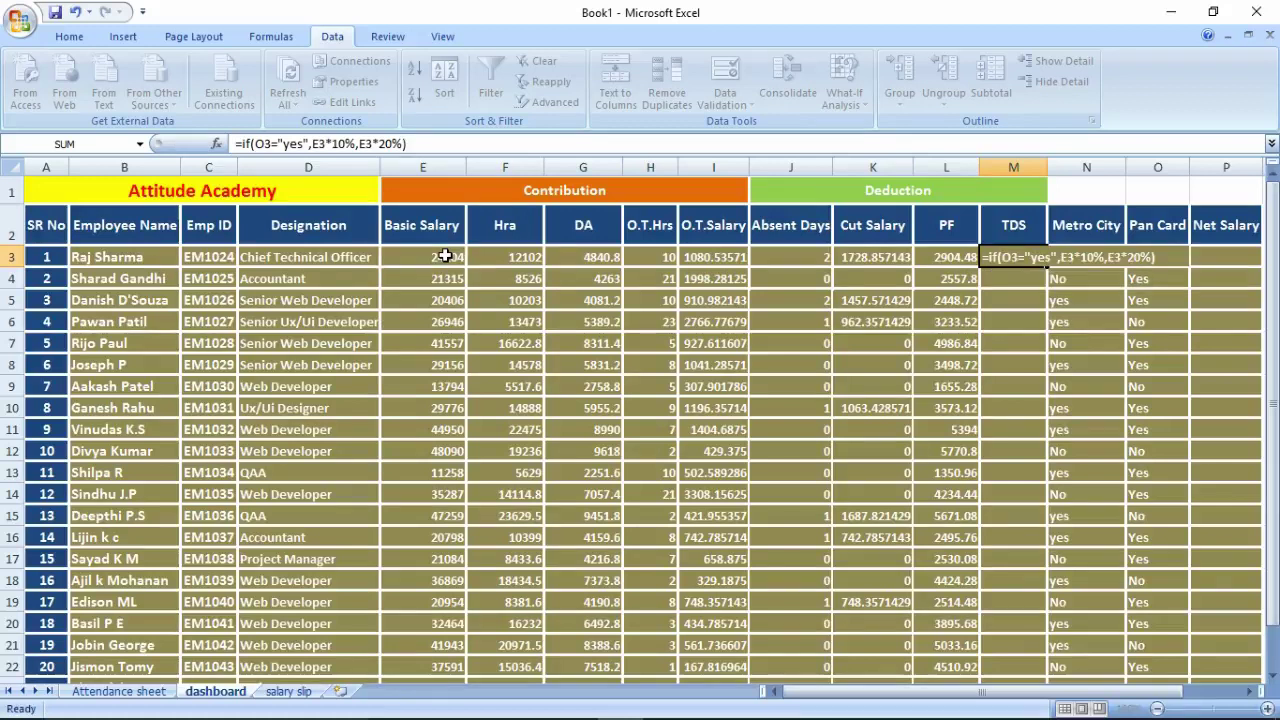
key("Return")
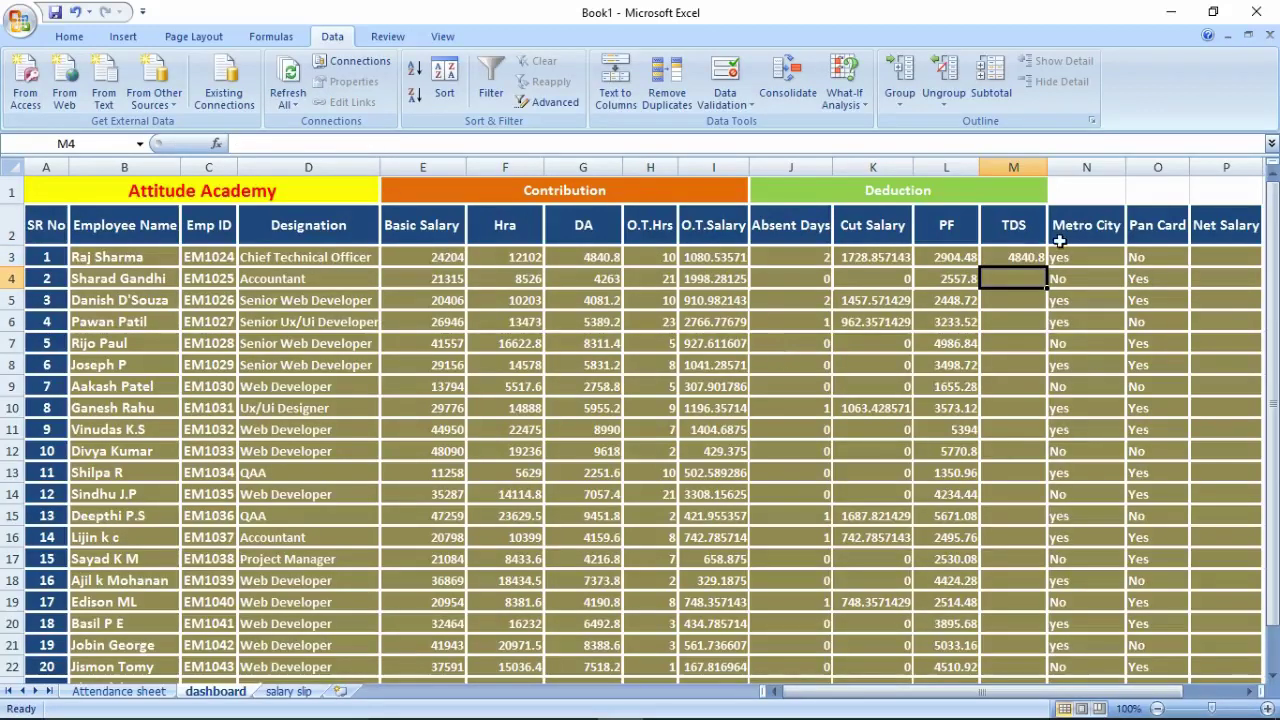
left_click(1020, 257)
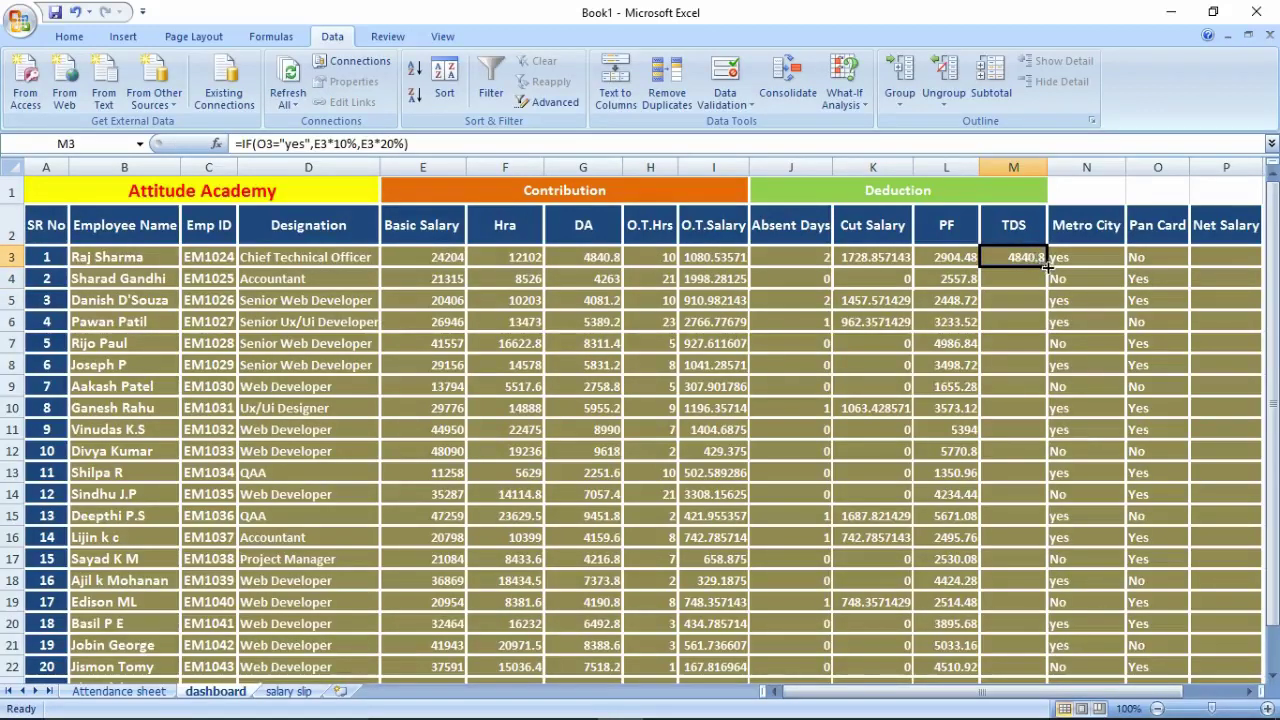
double_click(1045, 266)
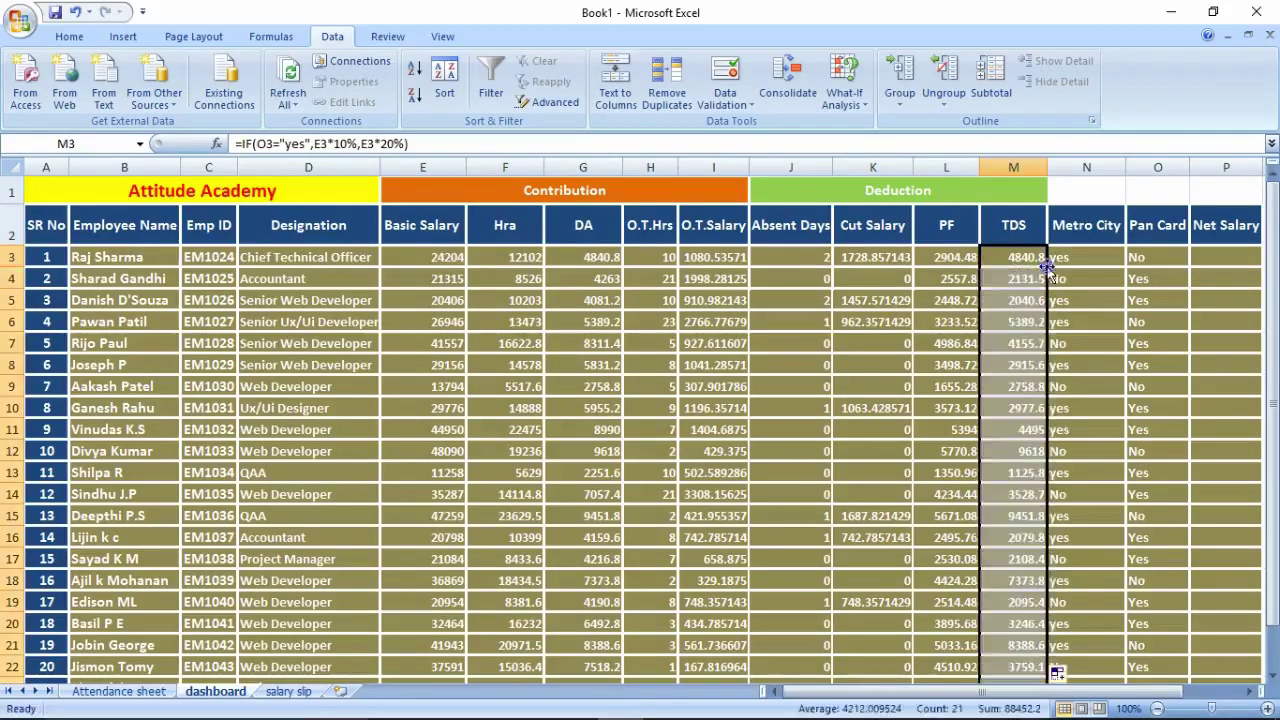
Step: In P3, start the net salary formula by adding basic salary, Hra, DA and O.T.Salary (E3+F3+G3+I3)
left_click(1203, 257)
type("=")
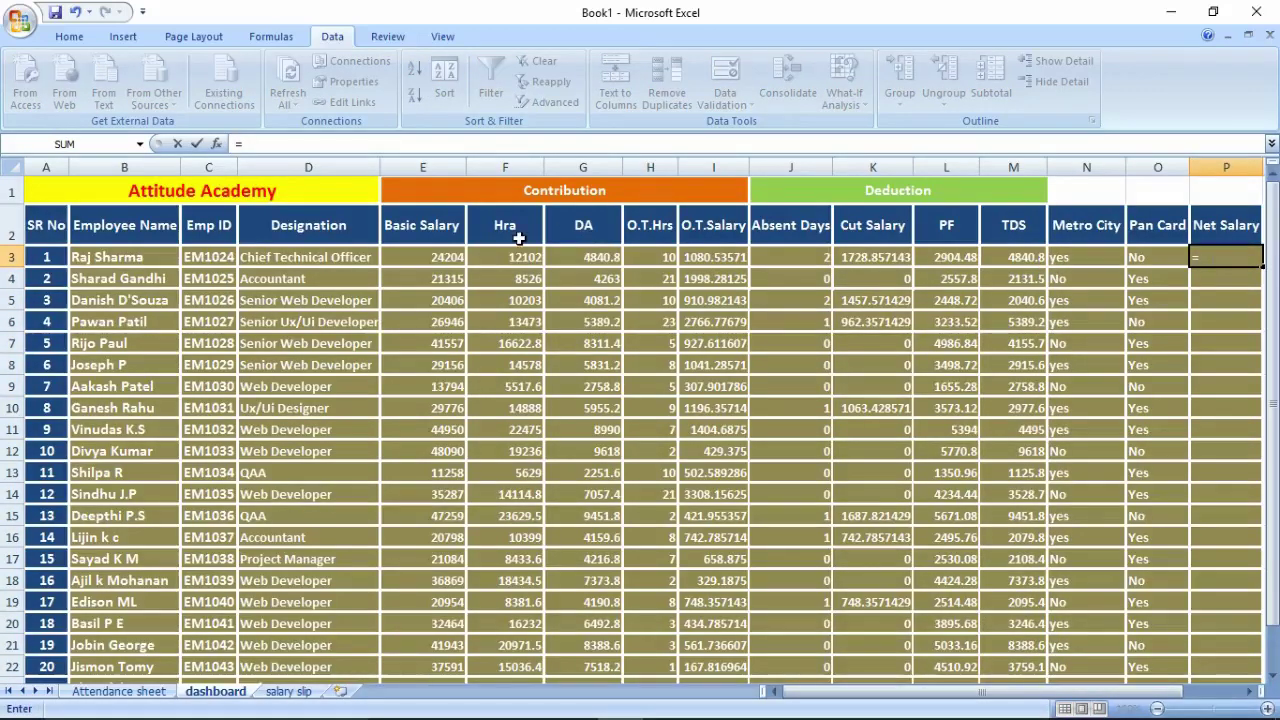
left_click(458, 255)
type("+")
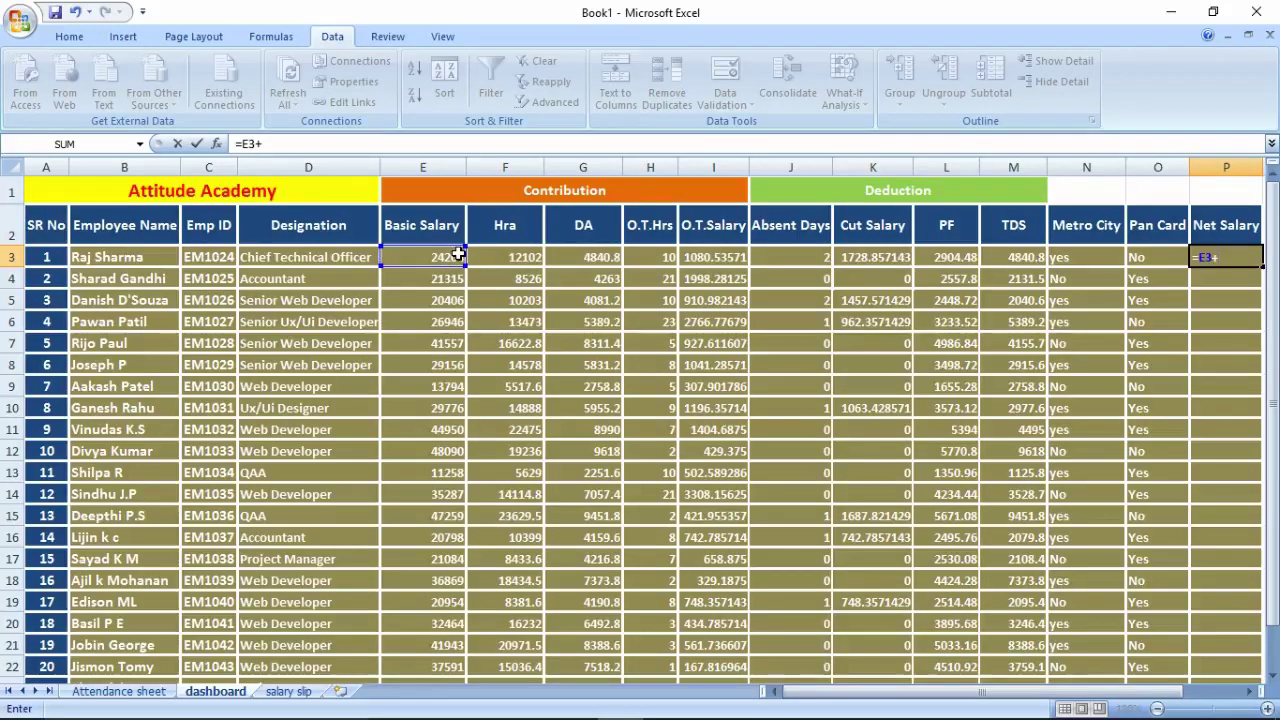
left_click(512, 254)
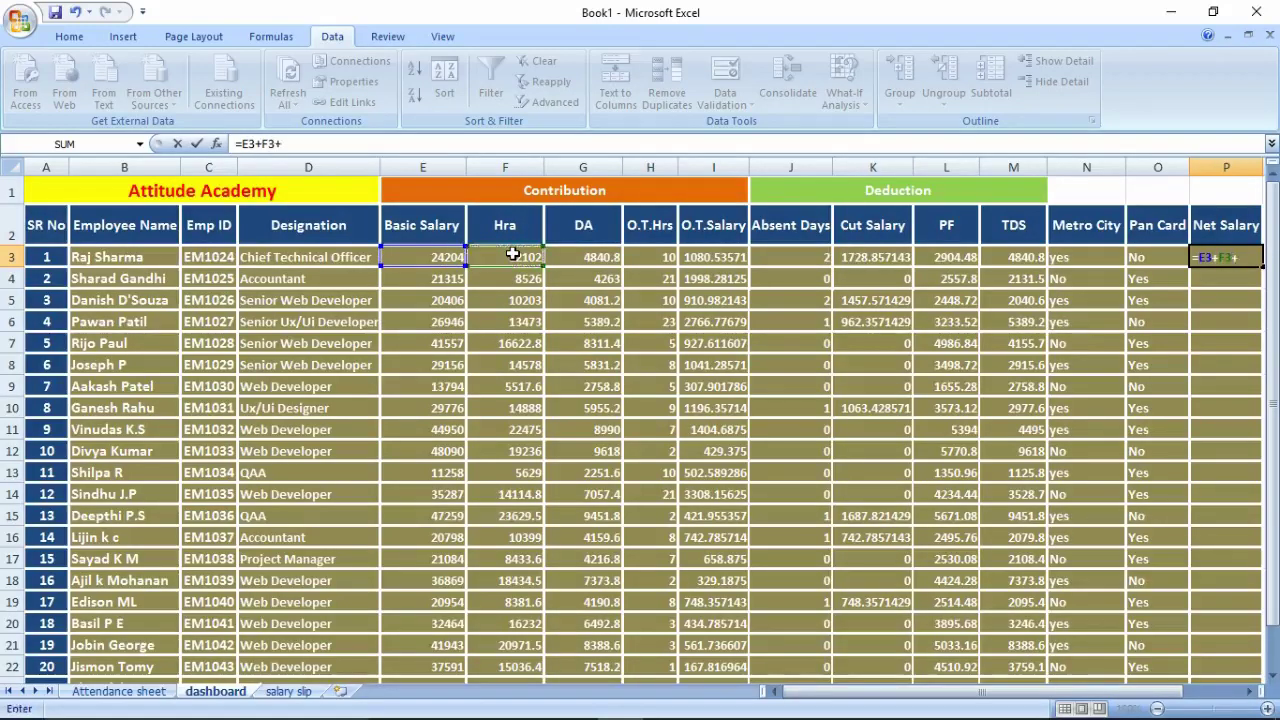
type("+")
left_click(608, 257)
type("+")
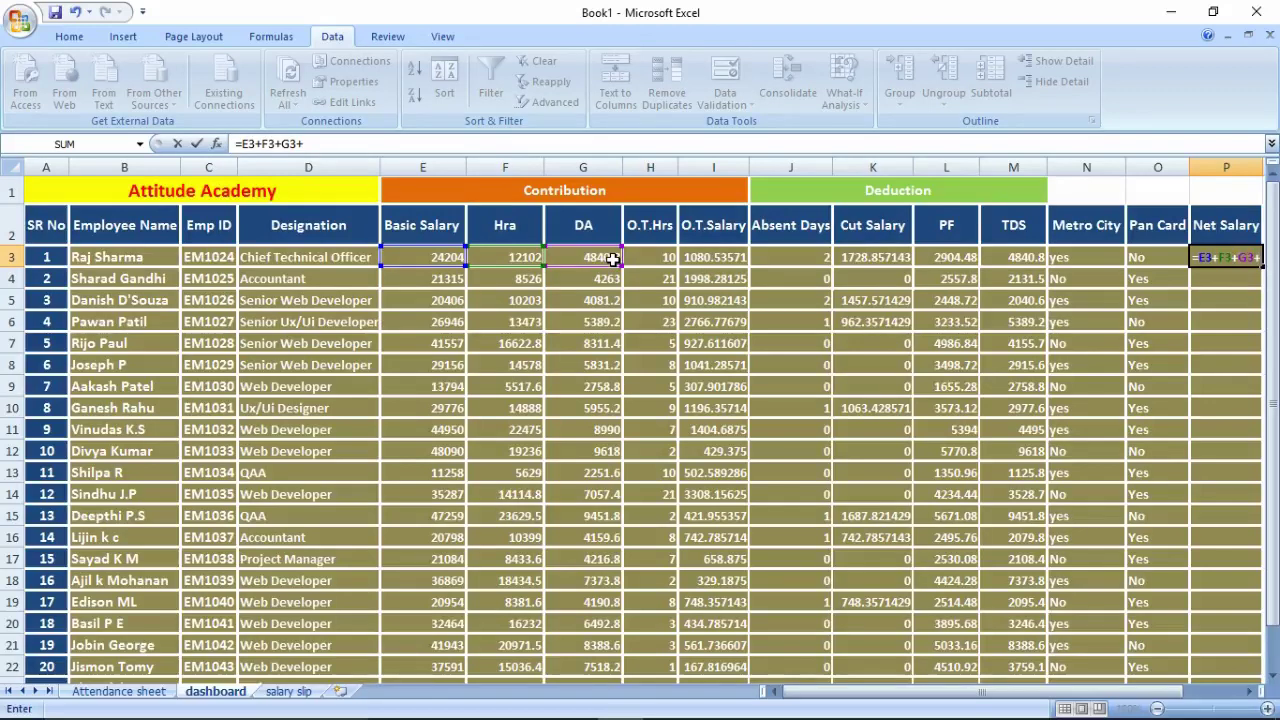
left_click(720, 256)
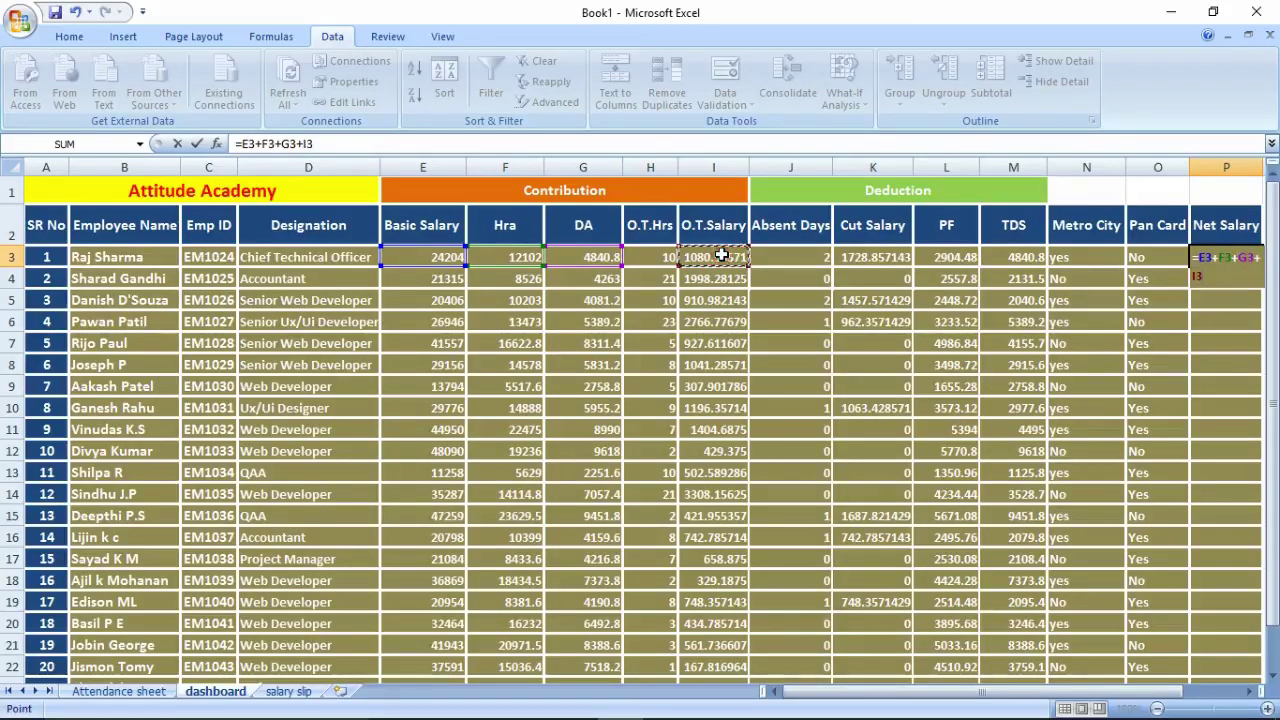
type("-(")
Step: Subtract Cut Salary, PF and TDS as -(K3+L3+M3), then fill the formula down to row 22
left_click(947, 258)
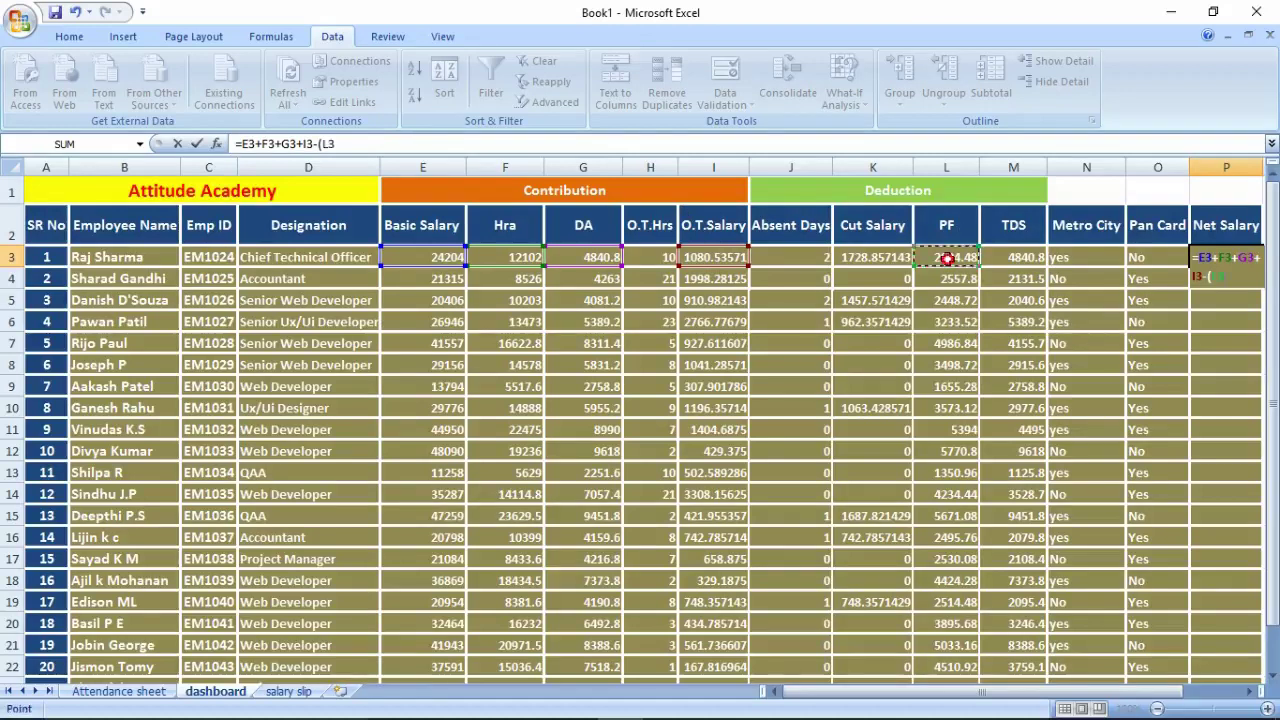
left_click(891, 260)
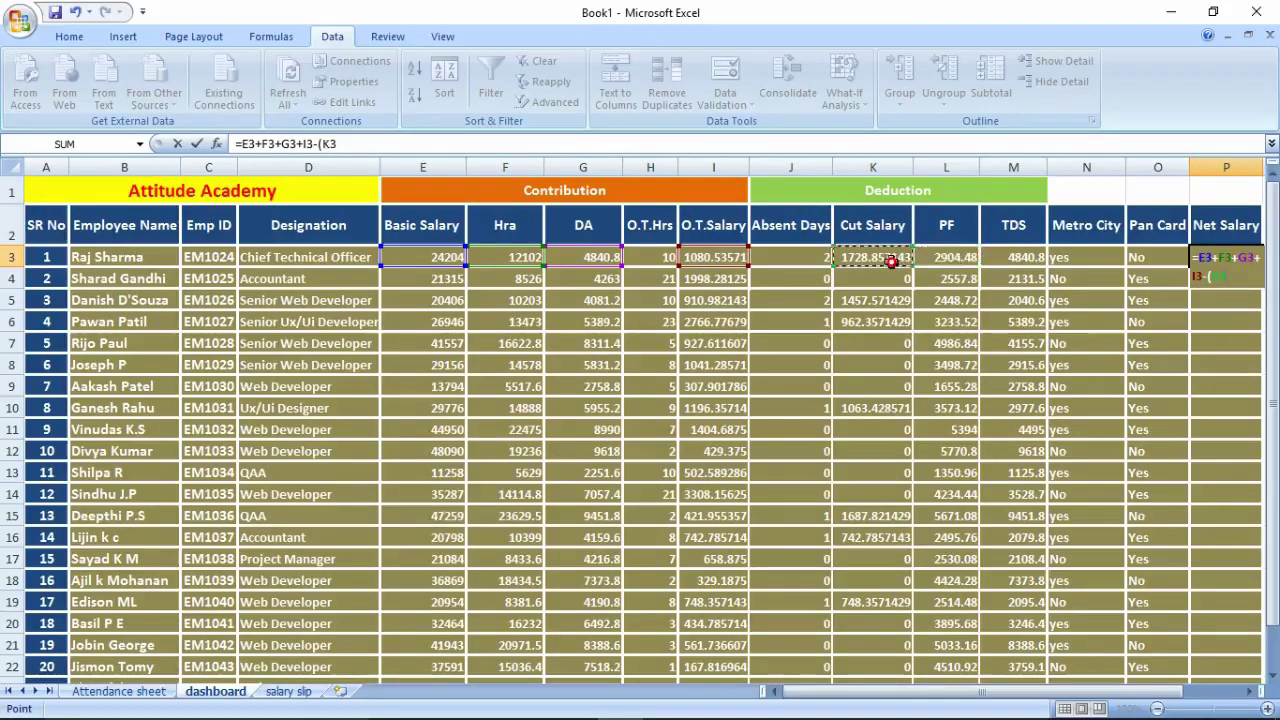
type("+")
left_click(933, 257)
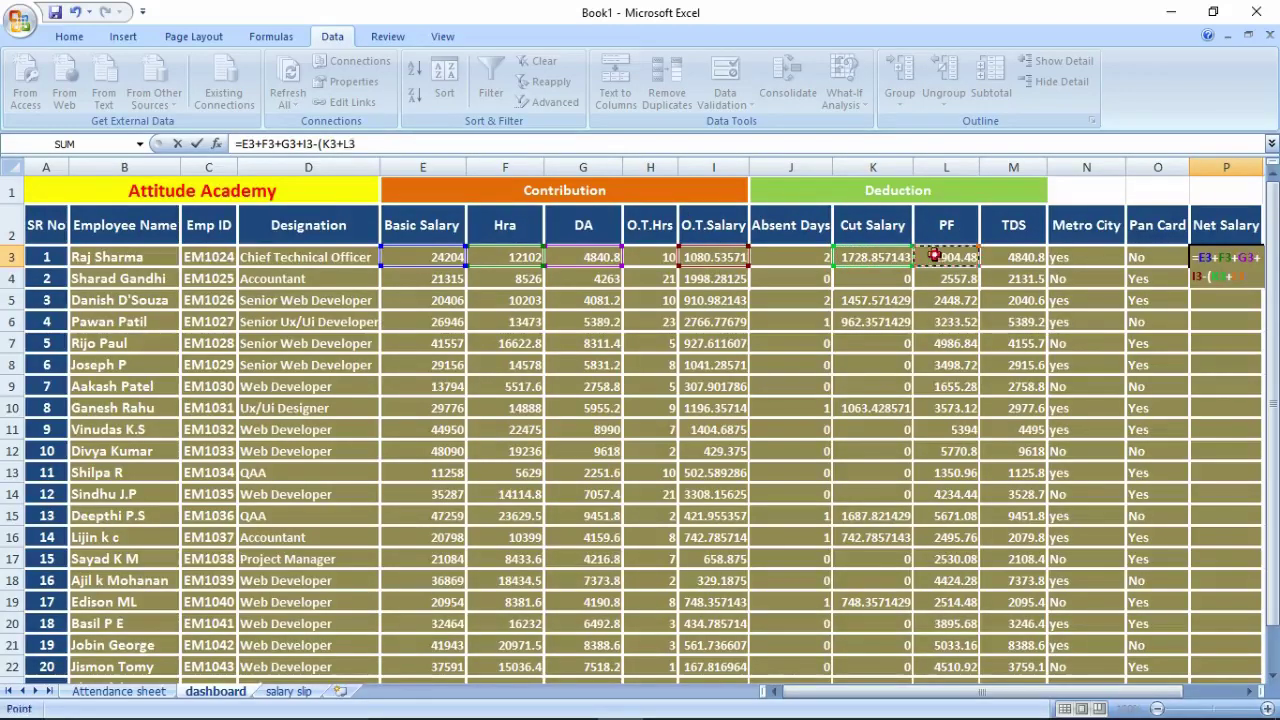
type("+")
left_click(1001, 255)
type(")")
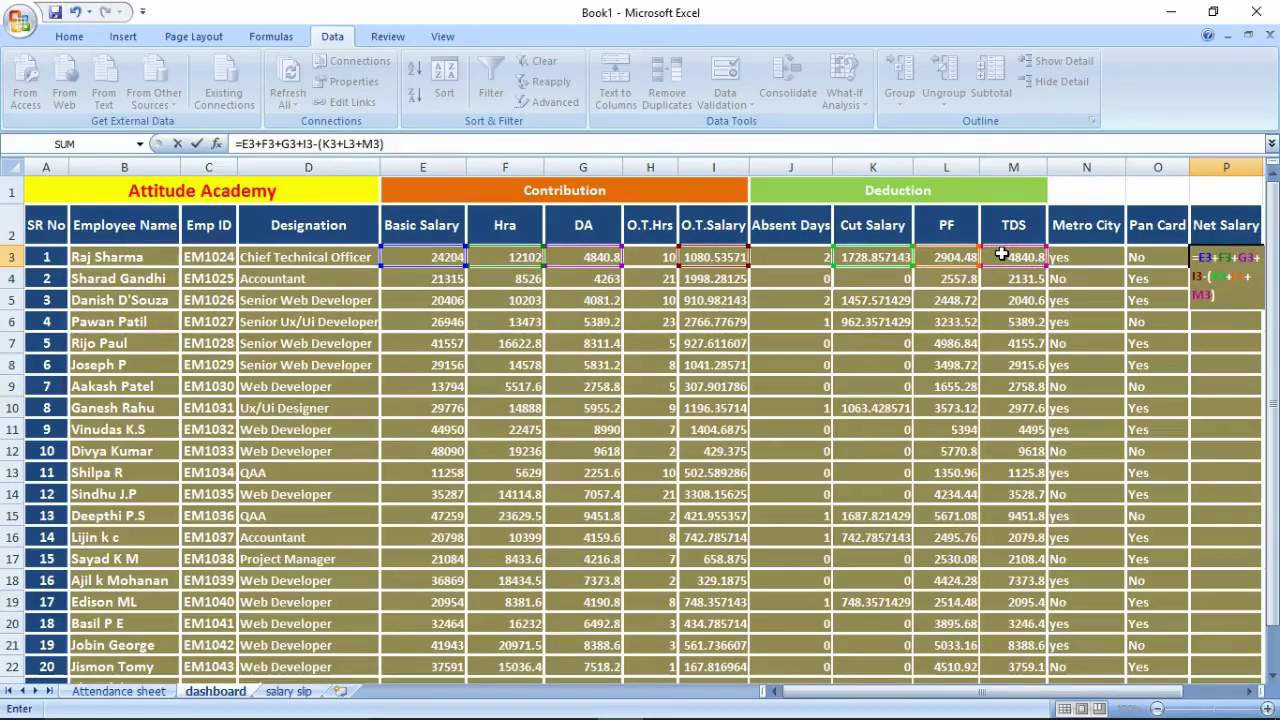
key("Return")
left_click(1235, 257)
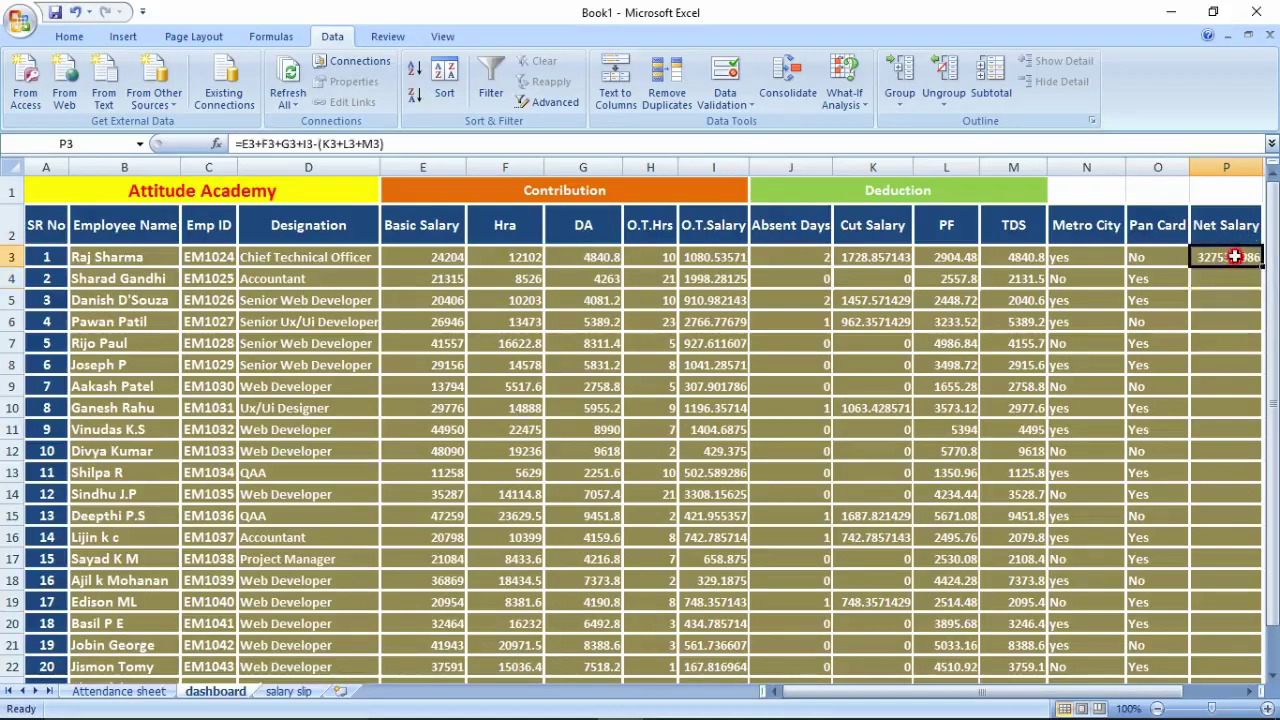
double_click(1262, 265)
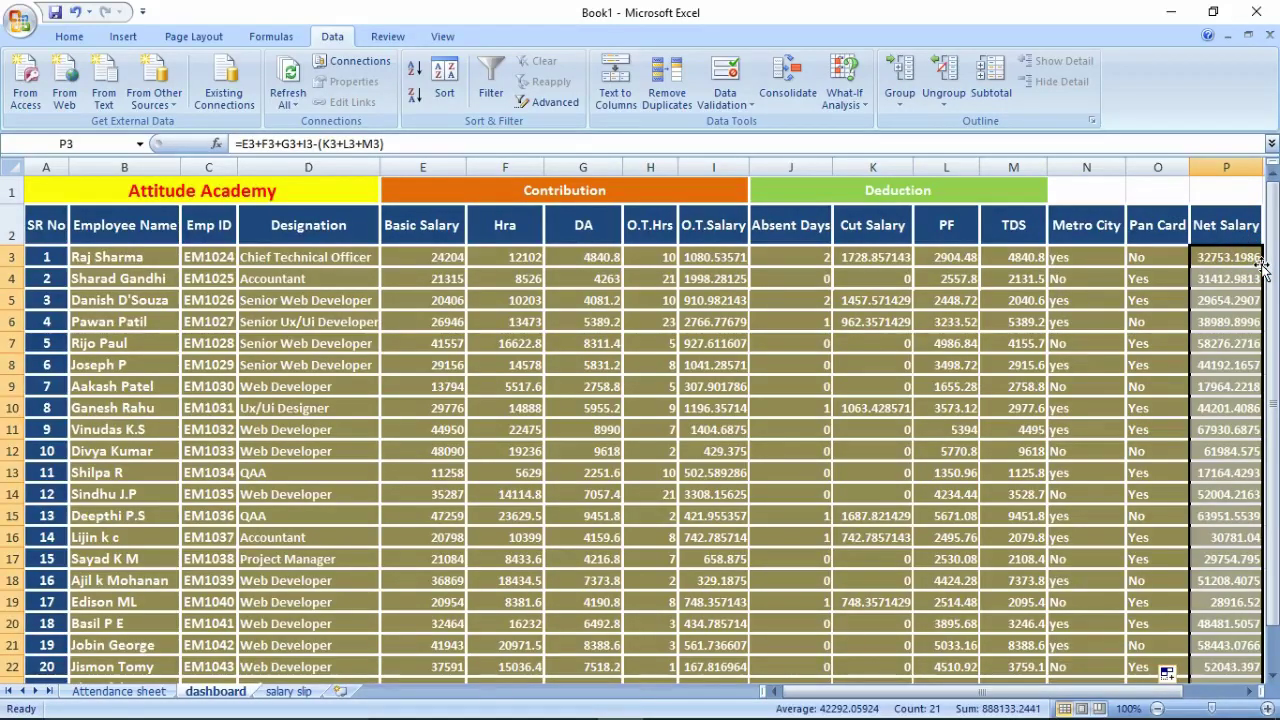
Step: In the salary slip's Employee Name cell C3, type =INDEX( with the absolute range dashboard!$B$2:$C$23 and a comma
left_click(289, 692)
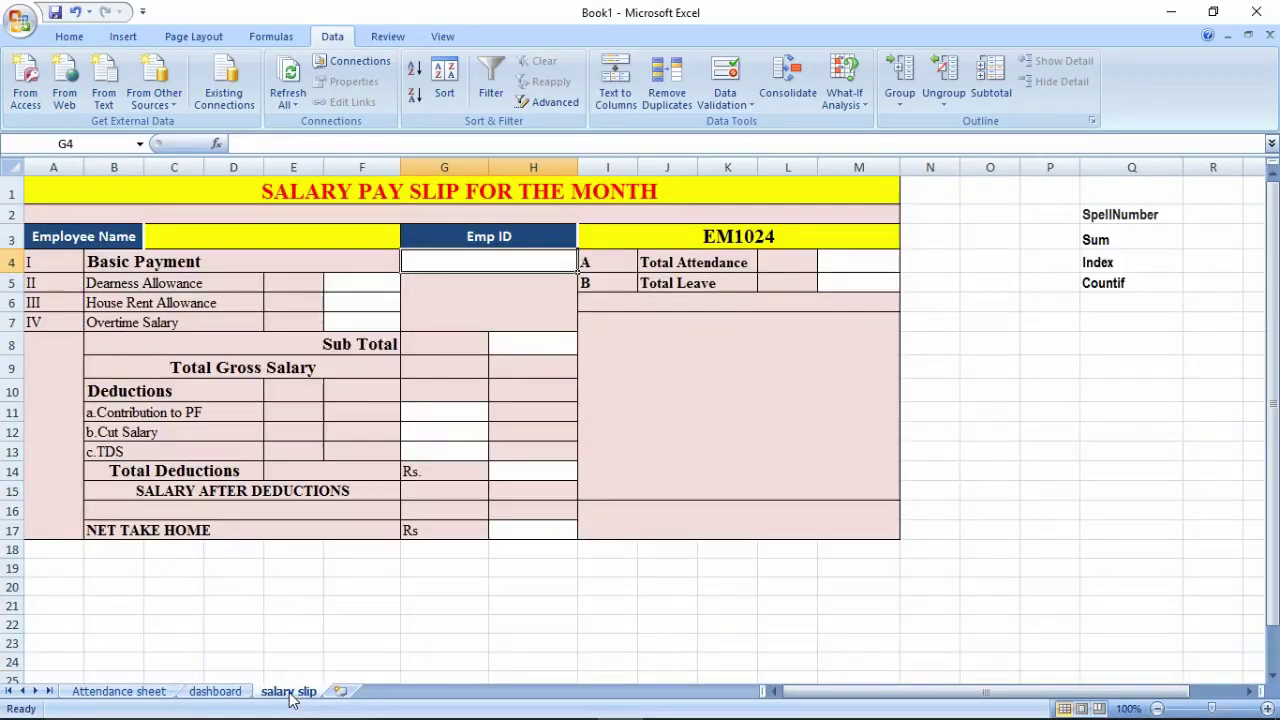
left_click(716, 229)
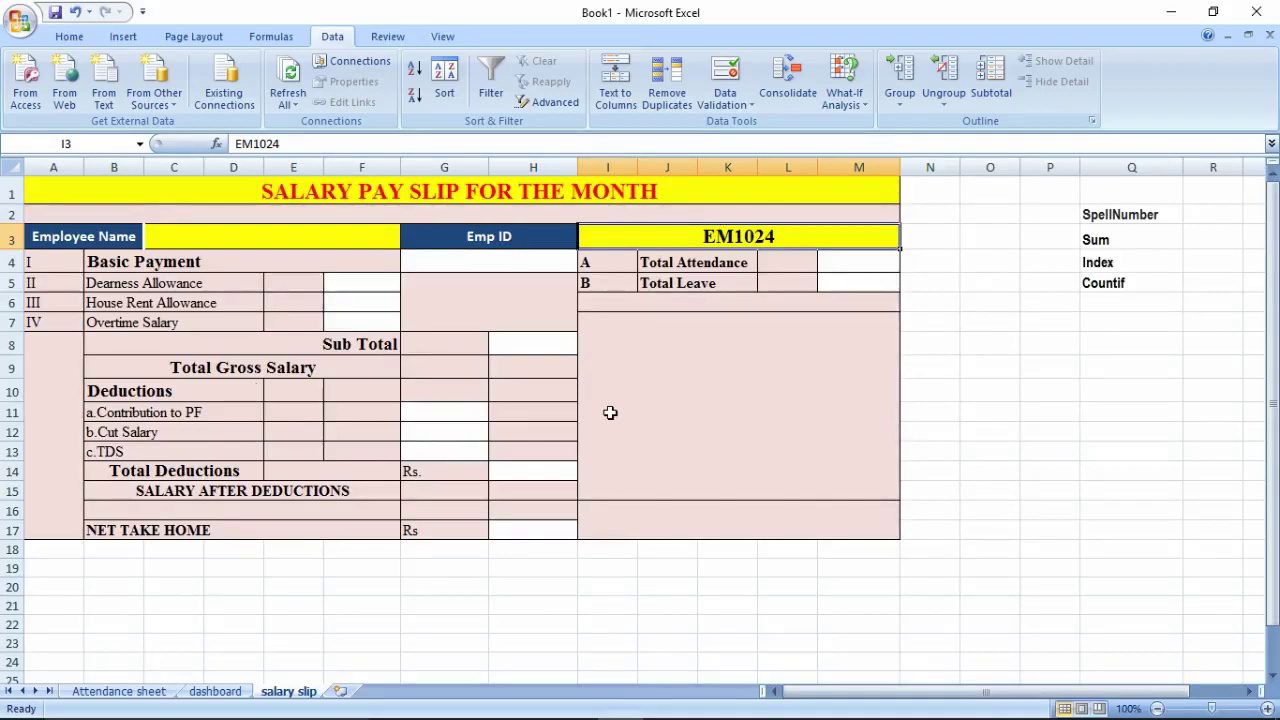
left_click(285, 243)
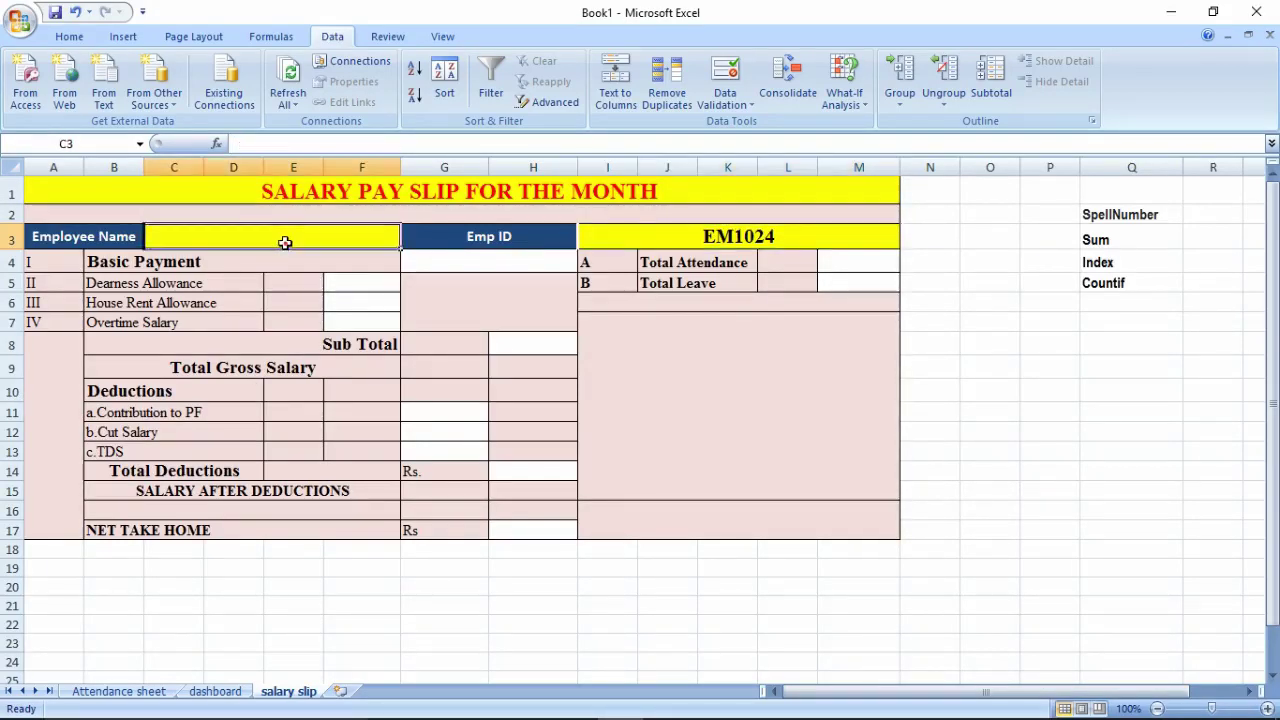
type("=")
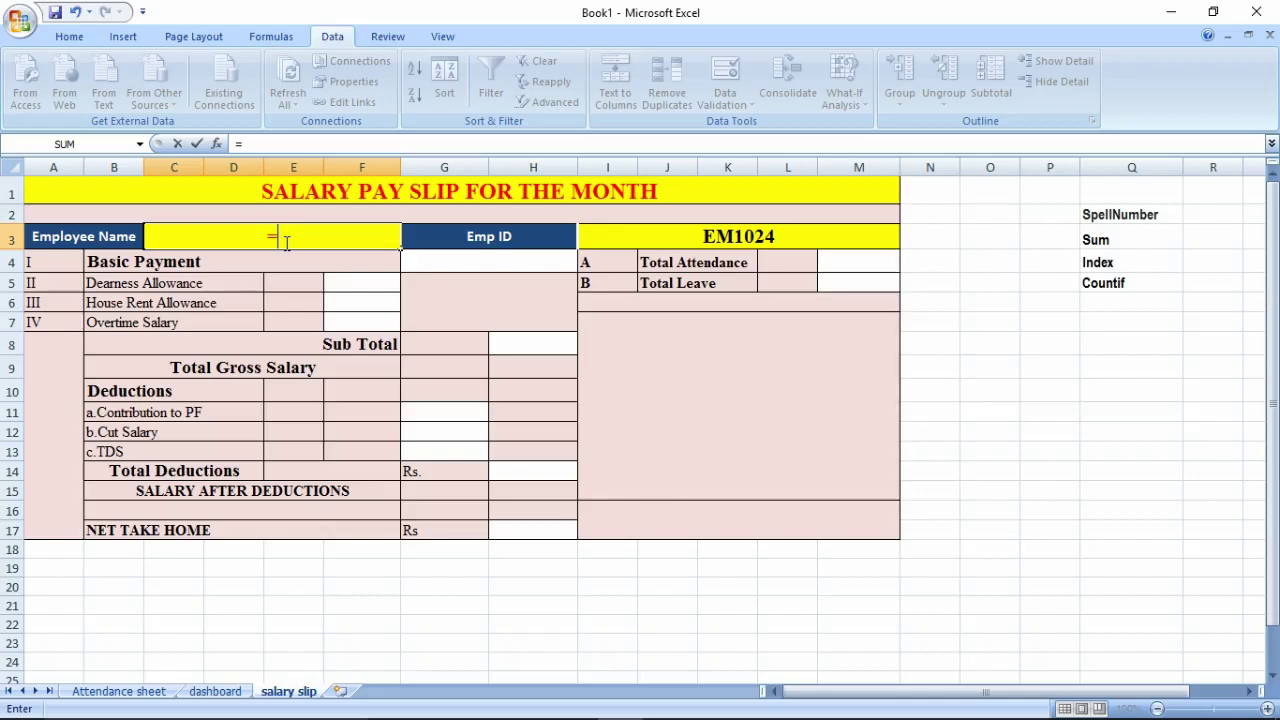
type("Inde")
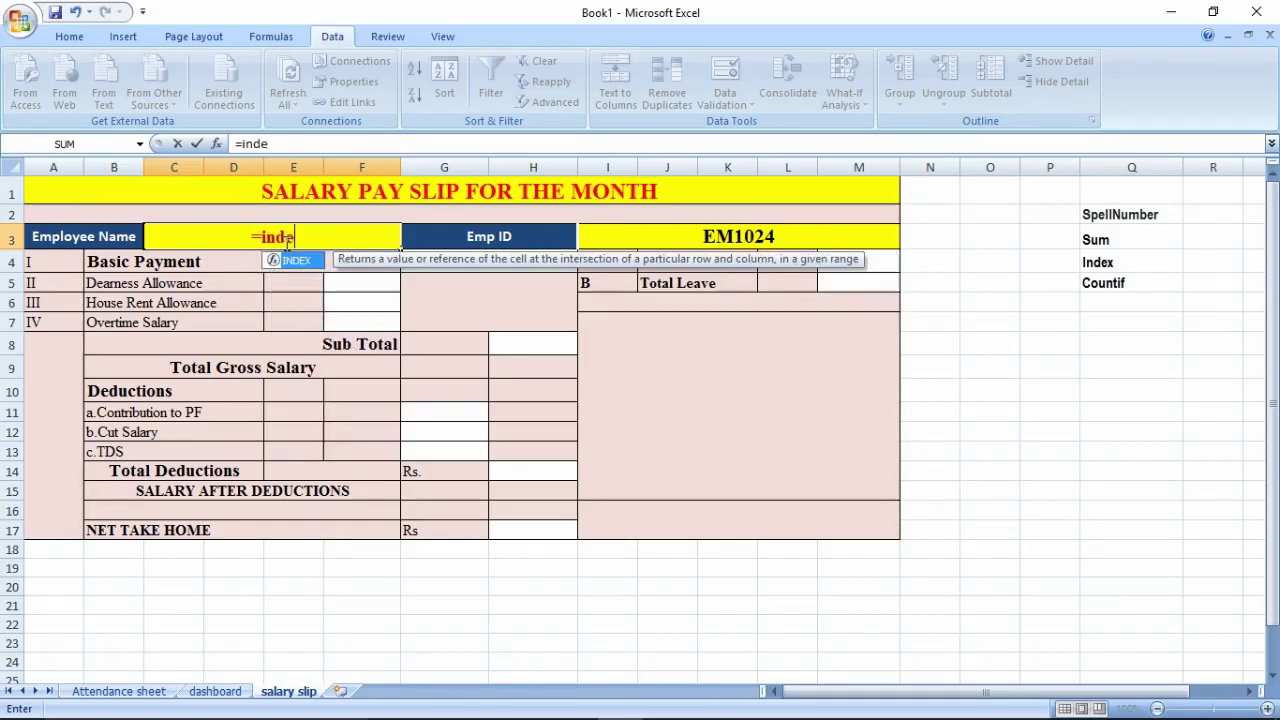
type("c")
key("BackSpace")
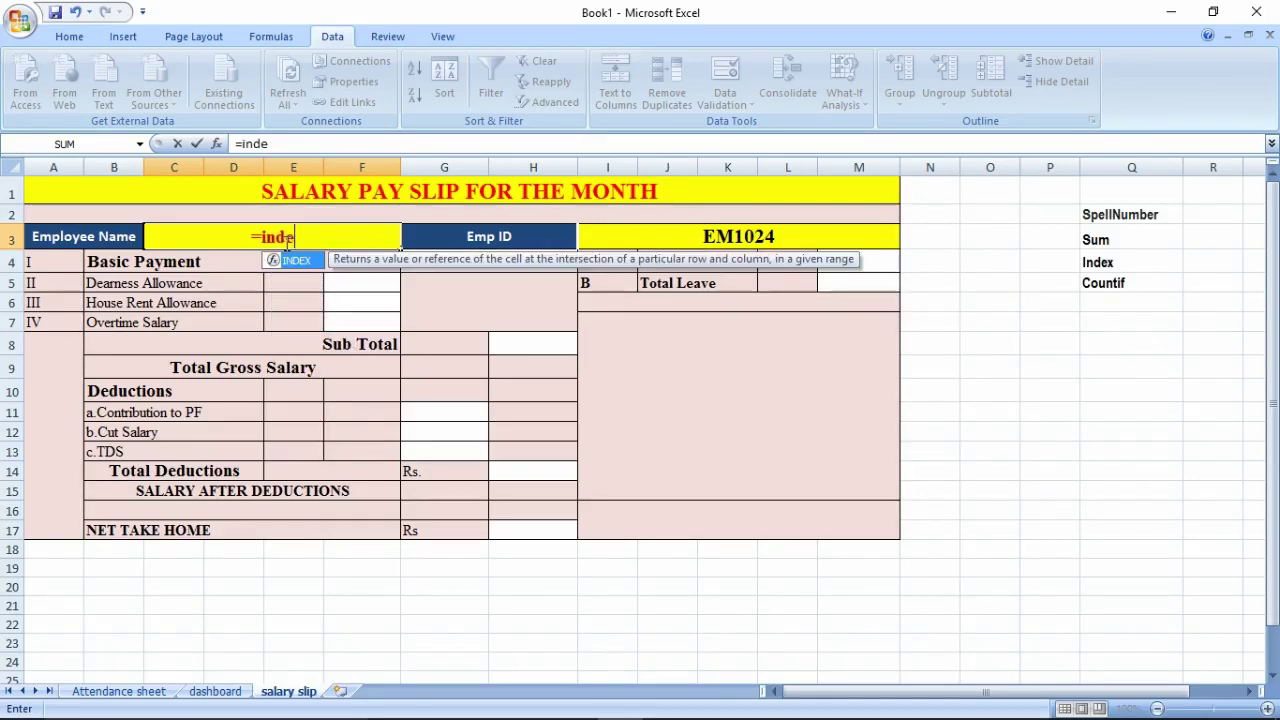
type("x")
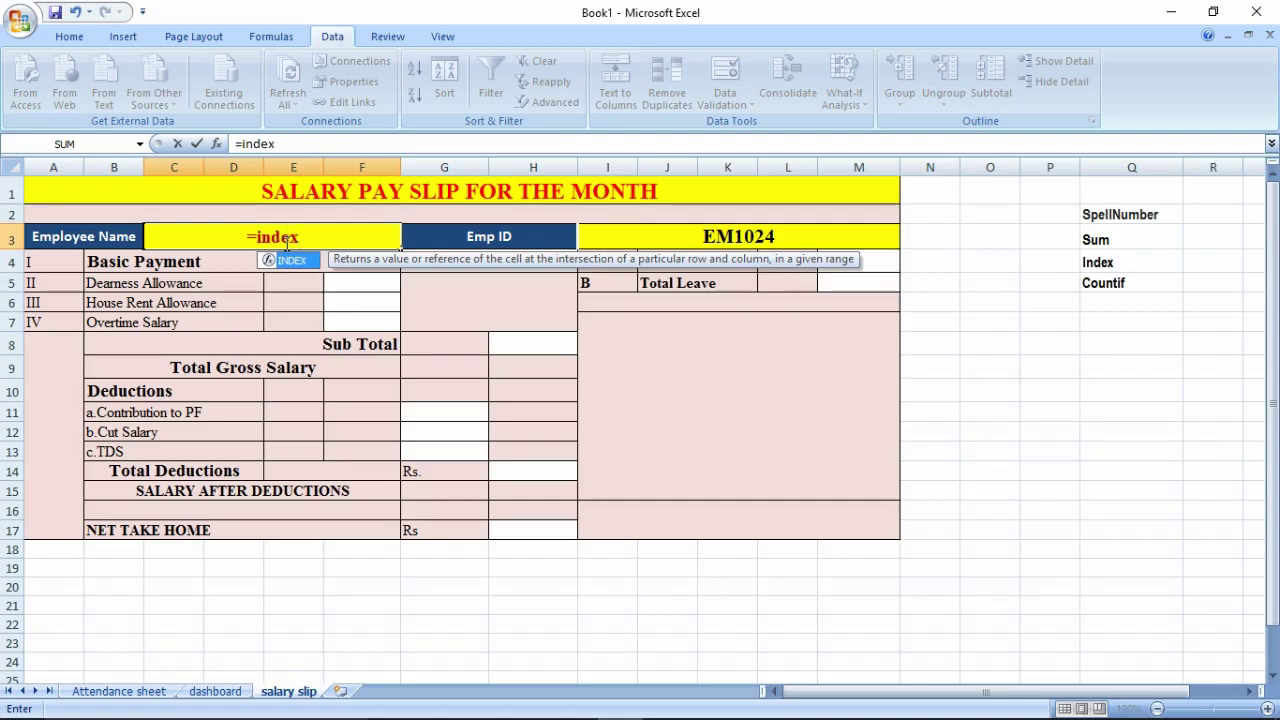
type("(")
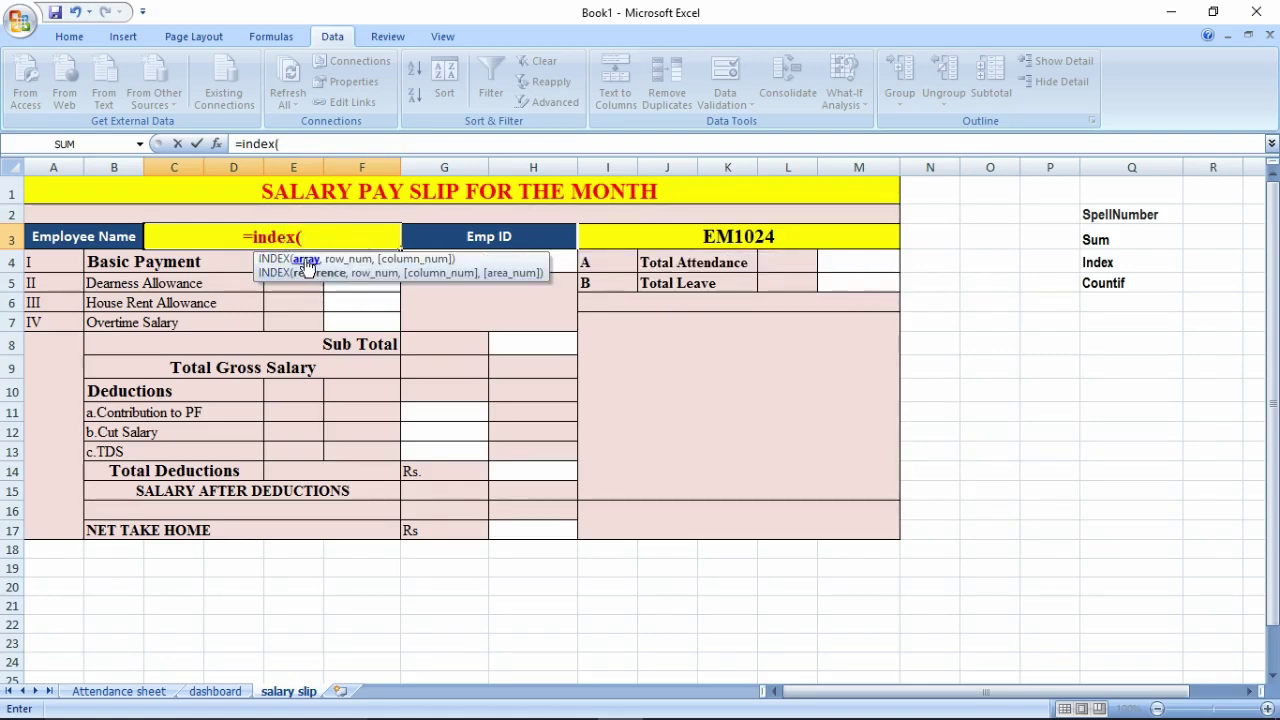
left_click(204, 691)
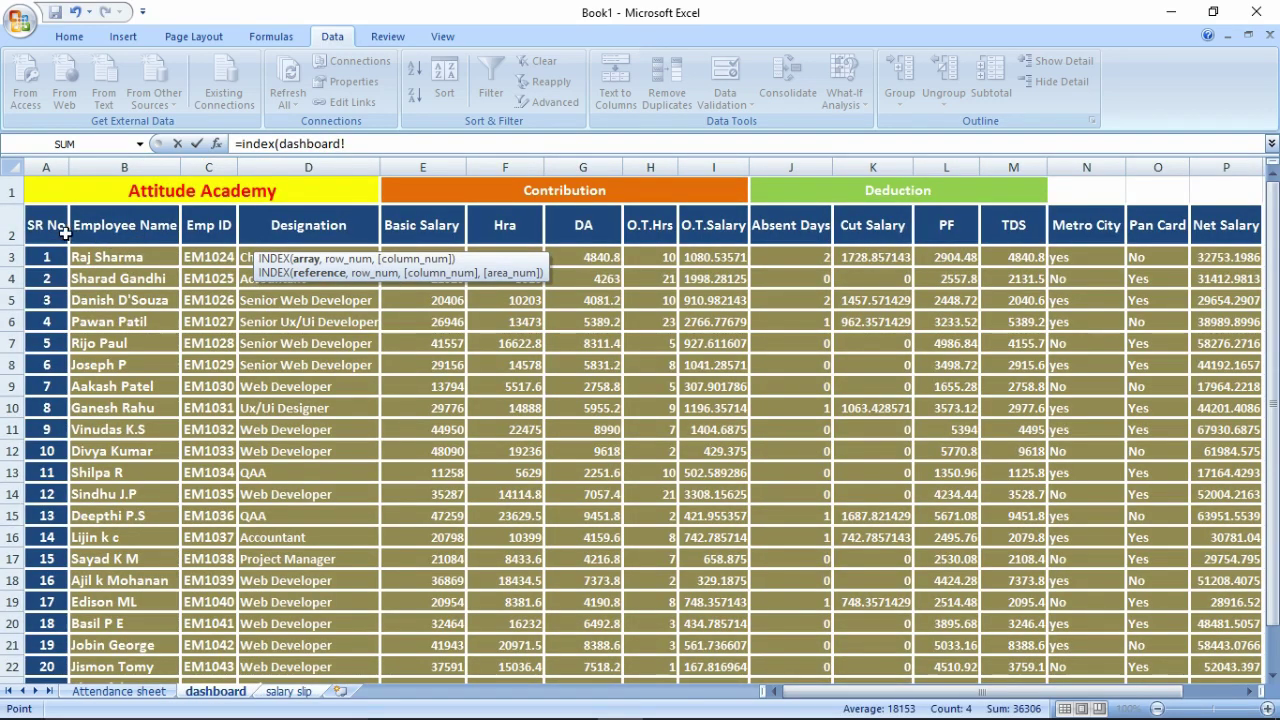
left_click_drag(222, 252, 200, 620)
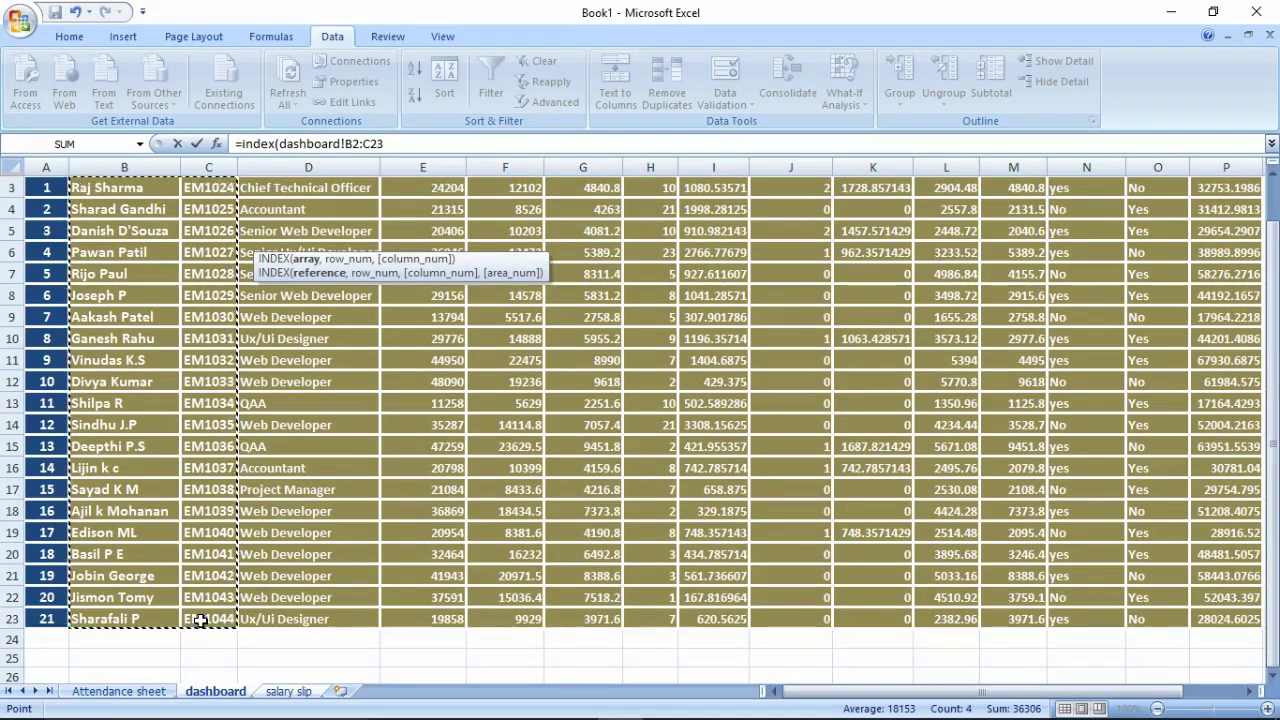
key("F4")
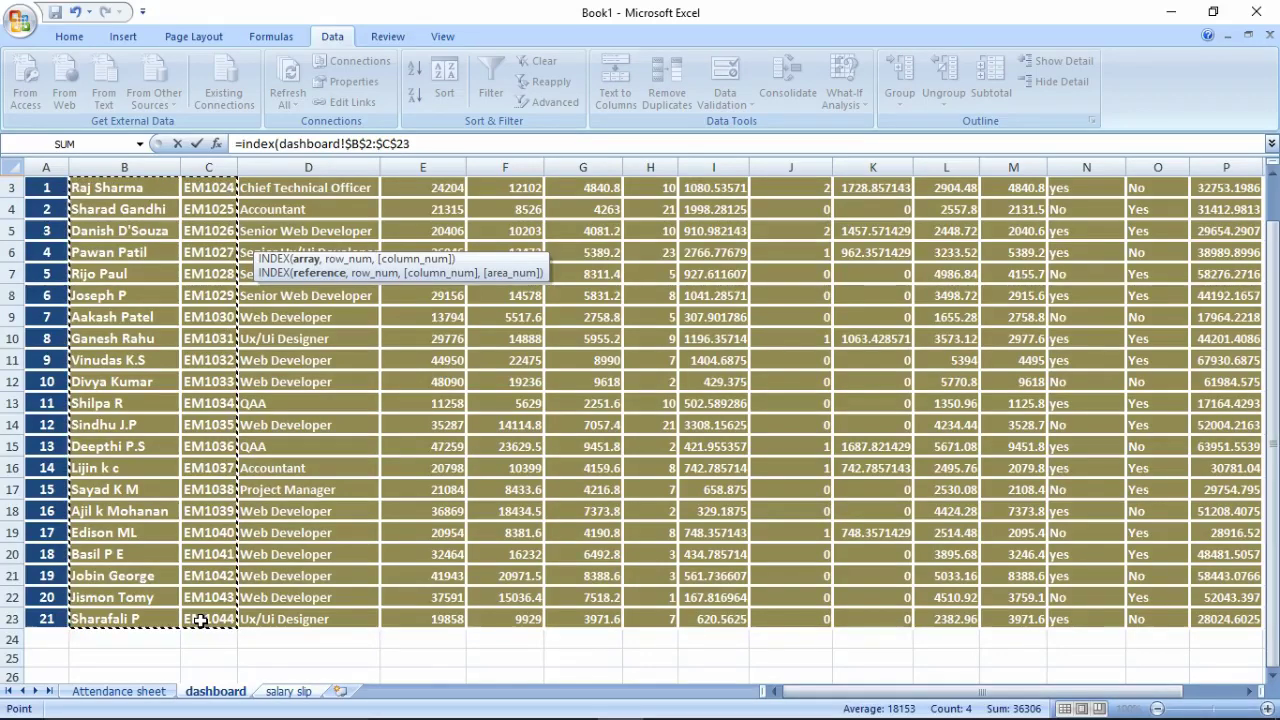
type(",")
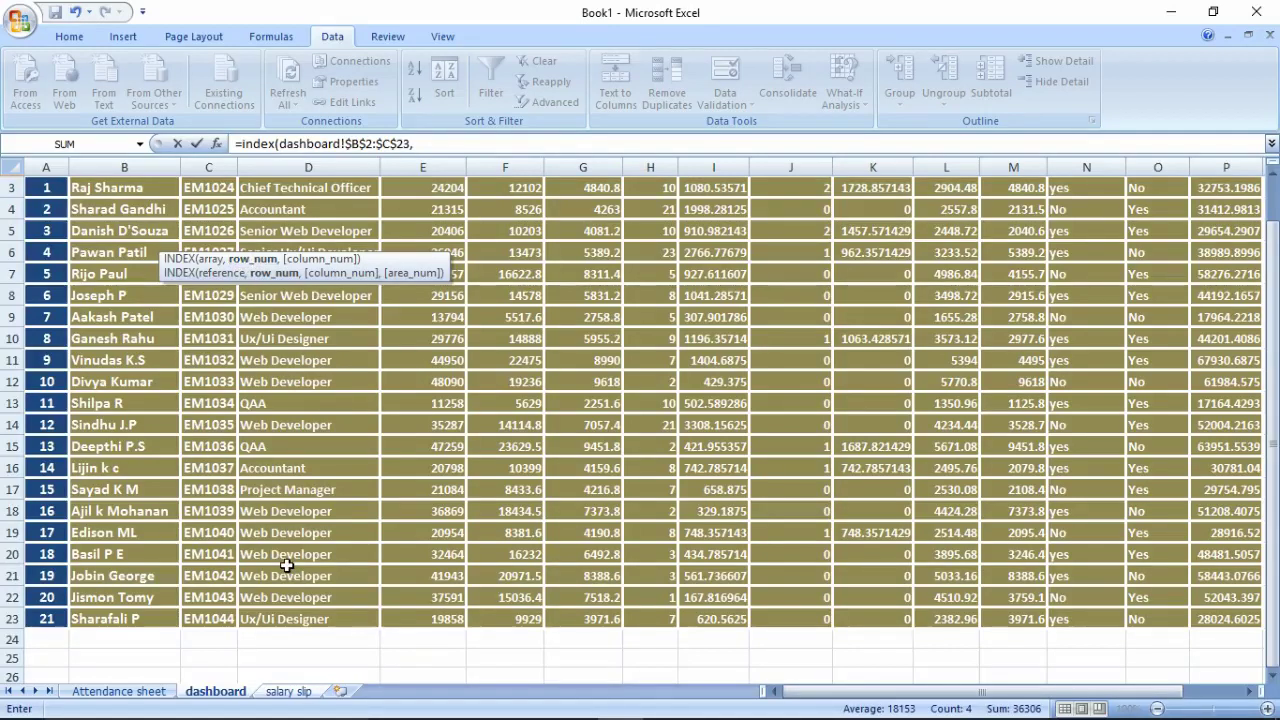
Step: Complete the C3 INDEX formula on dashboard!$B$2:$C$23 with row and column 2
left_click(294, 692)
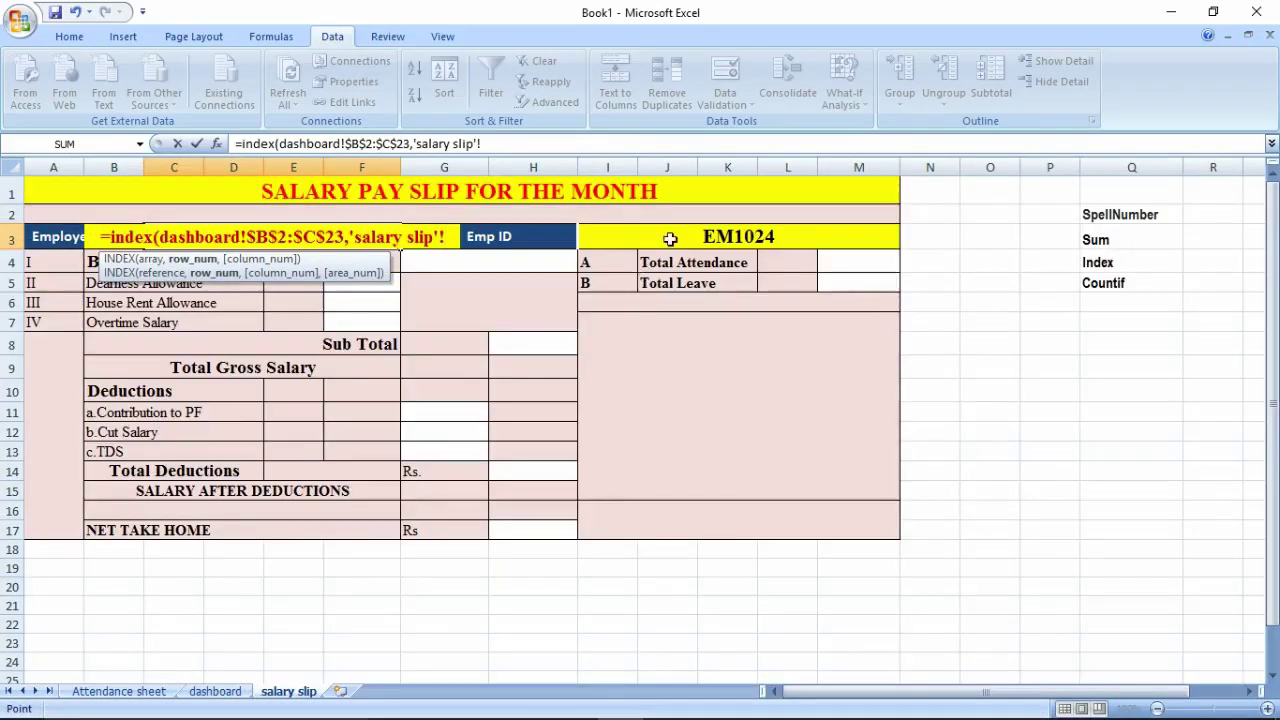
left_click(527, 236)
key("BackSpace")
key("BackSpace")
key("BackSpace")
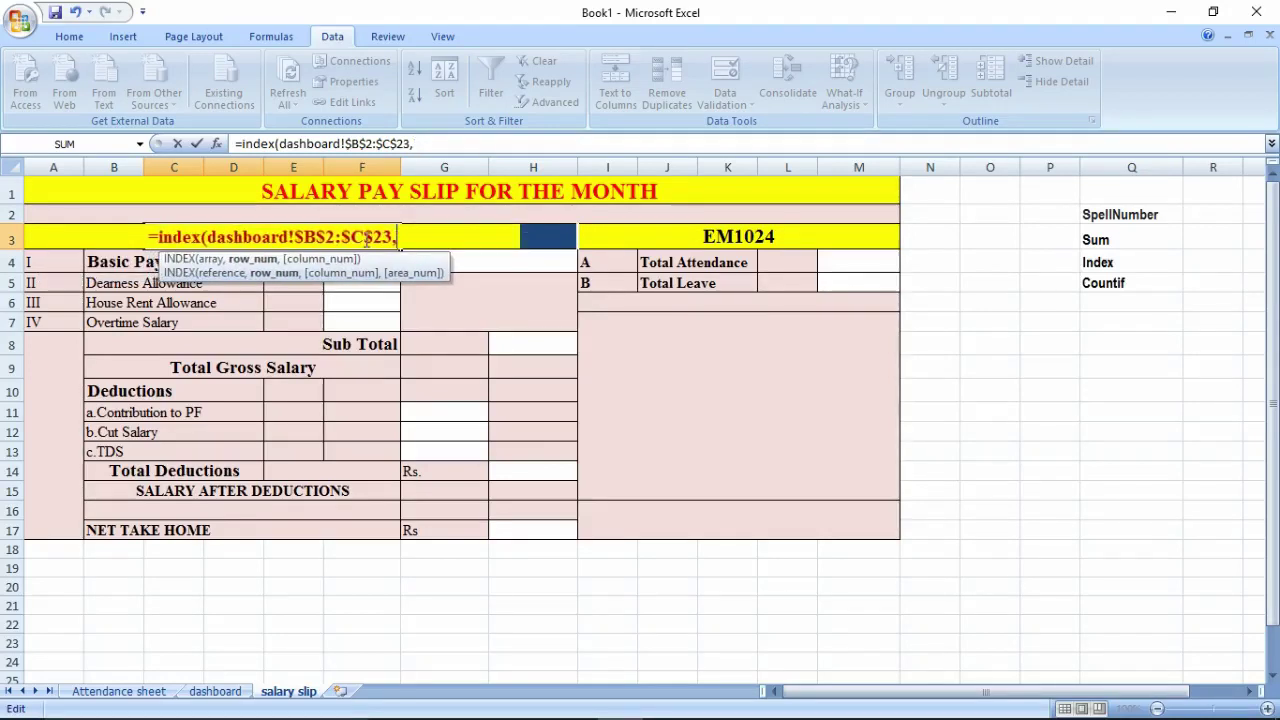
type("2,")
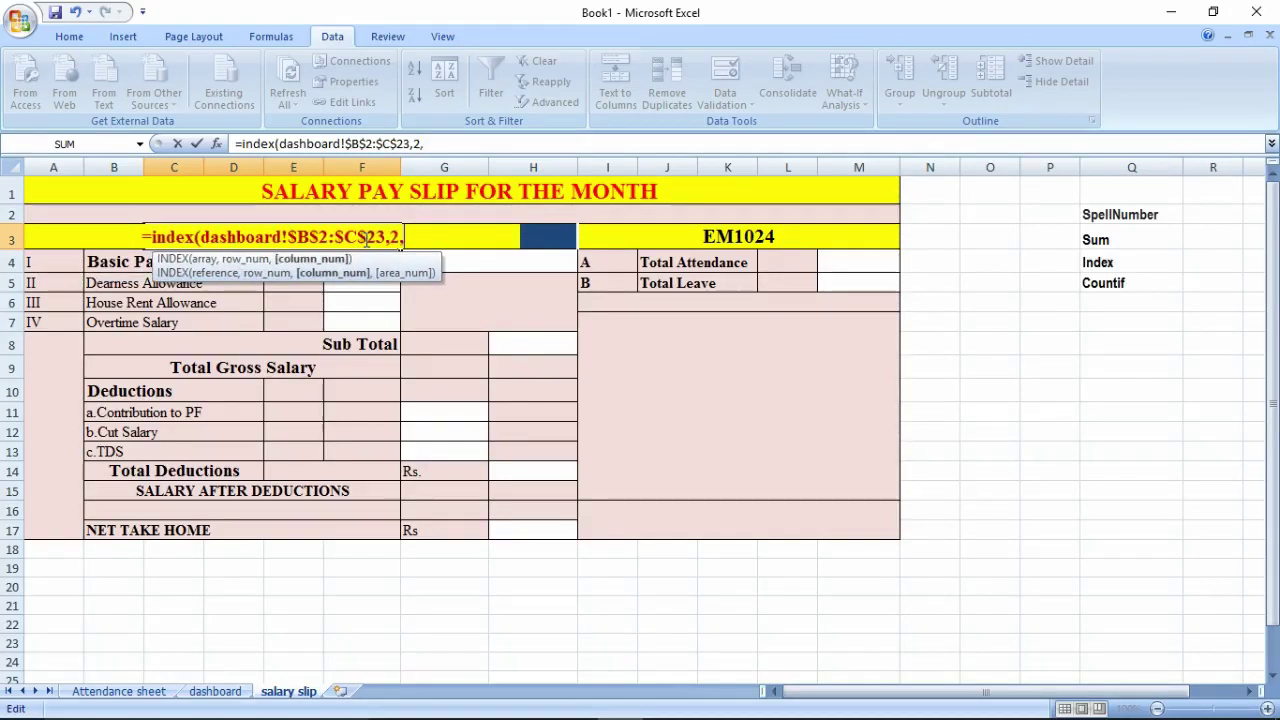
type("2)")
key("Return")
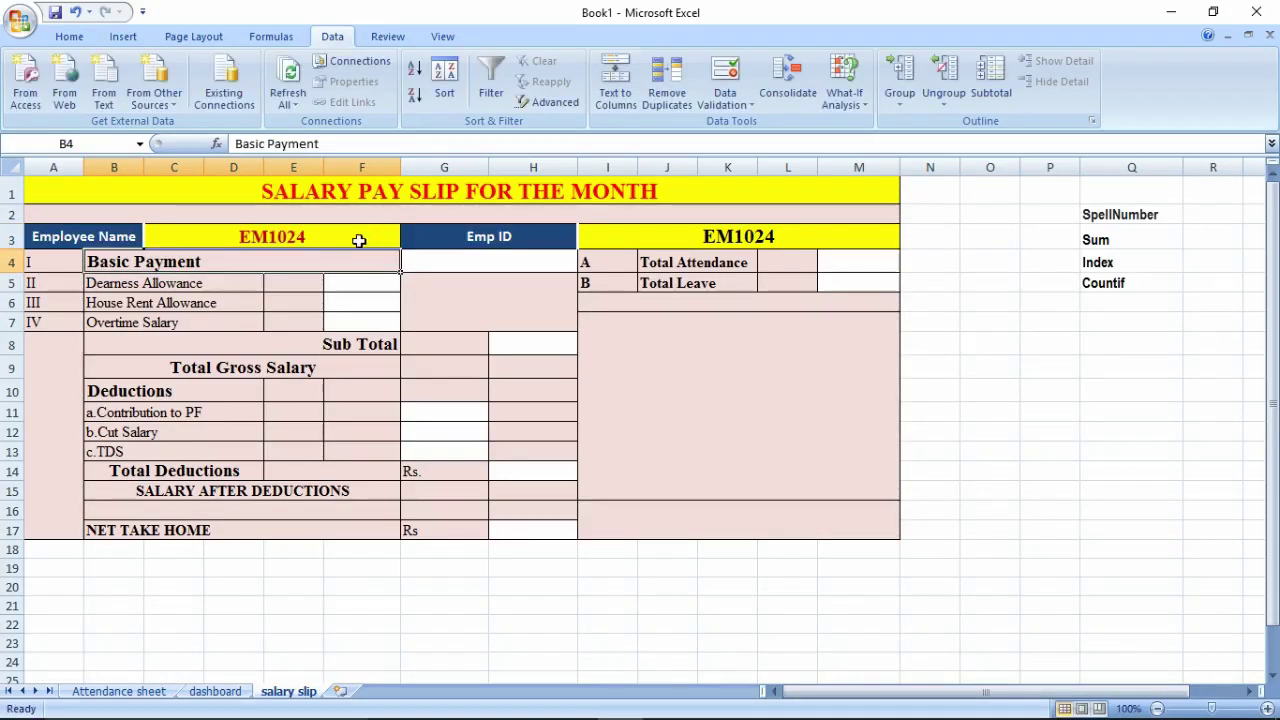
Step: Replace the INDEX row number with a MATCH on the absolute Emp ID cell $I$3
left_click(310, 240)
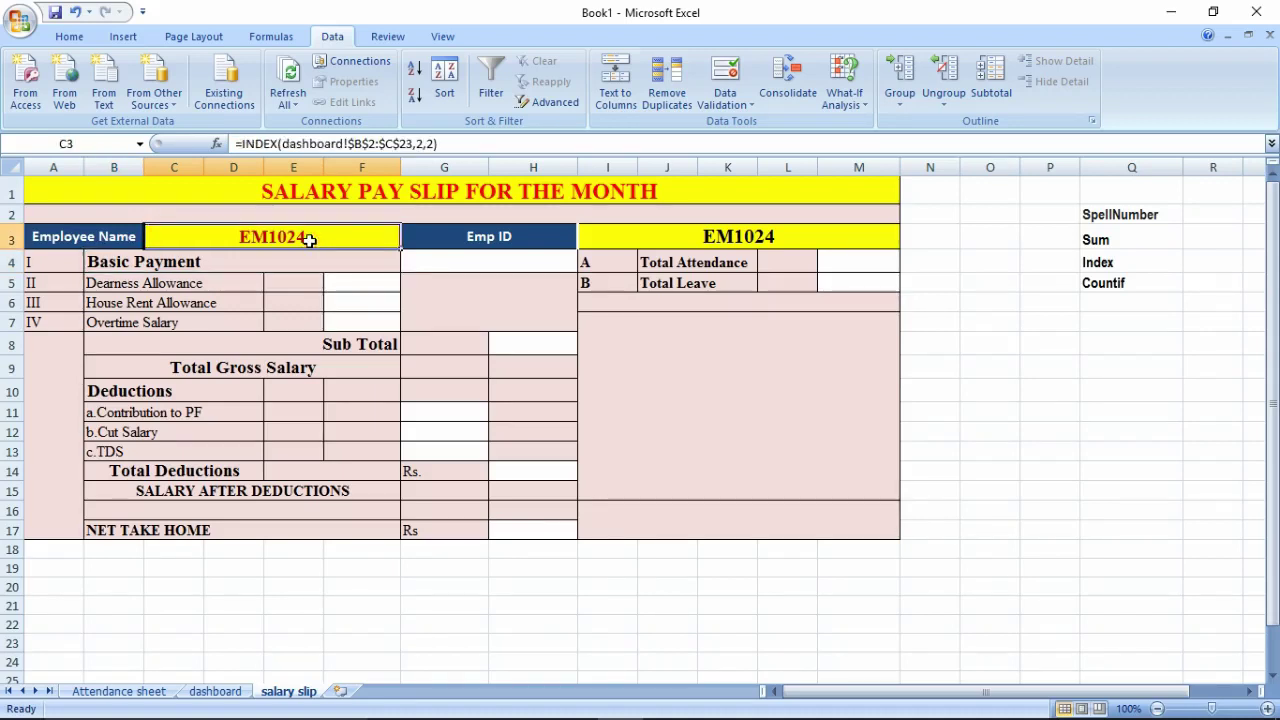
double_click(310, 240)
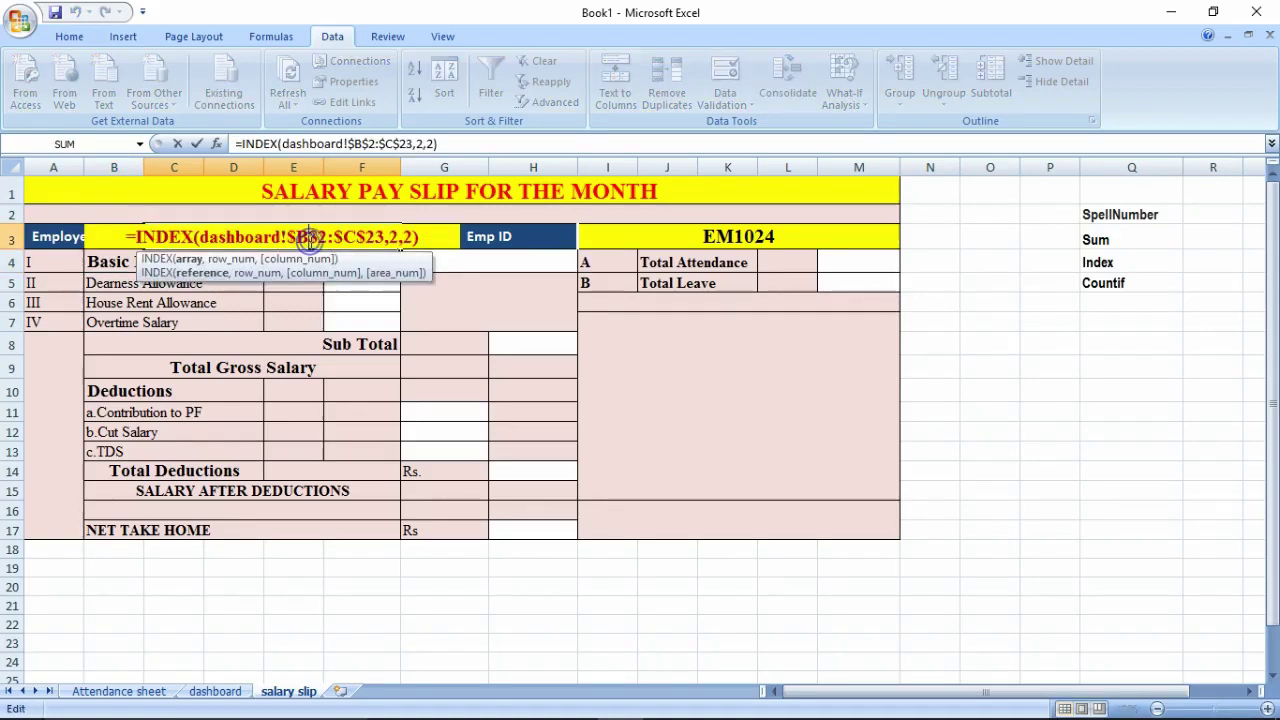
left_click(395, 238)
key("BackSpace")
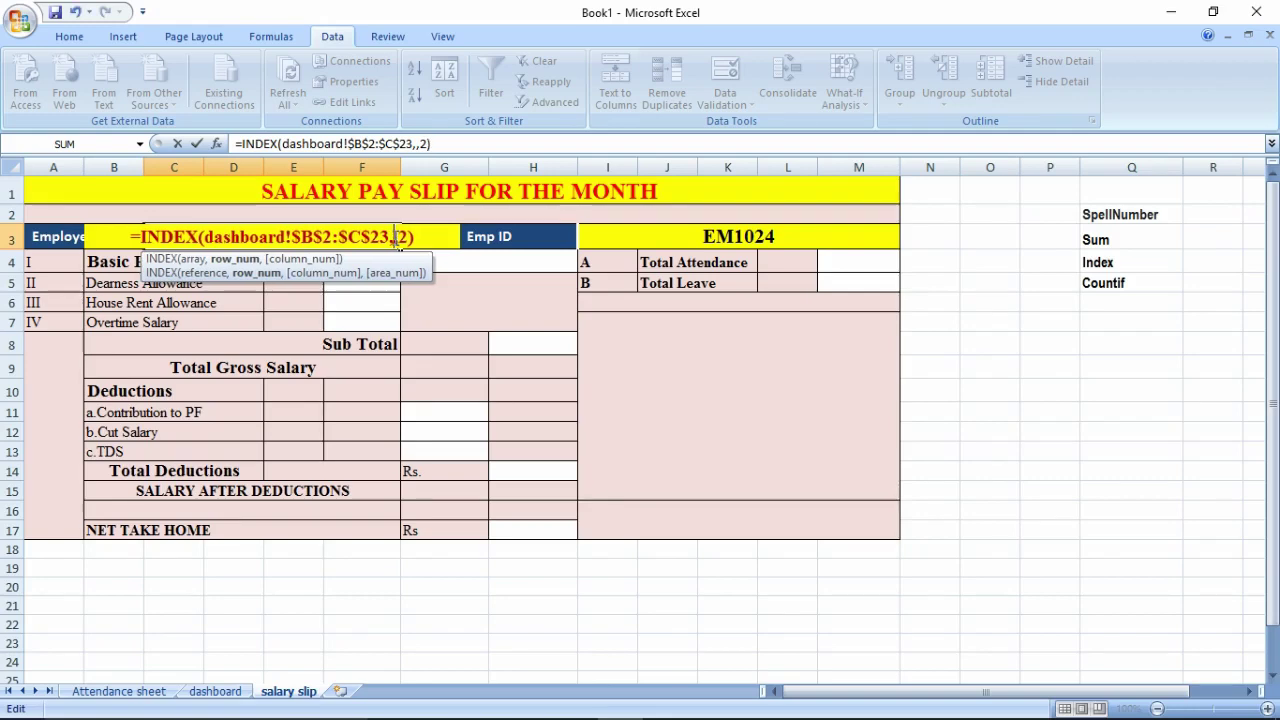
type("match")
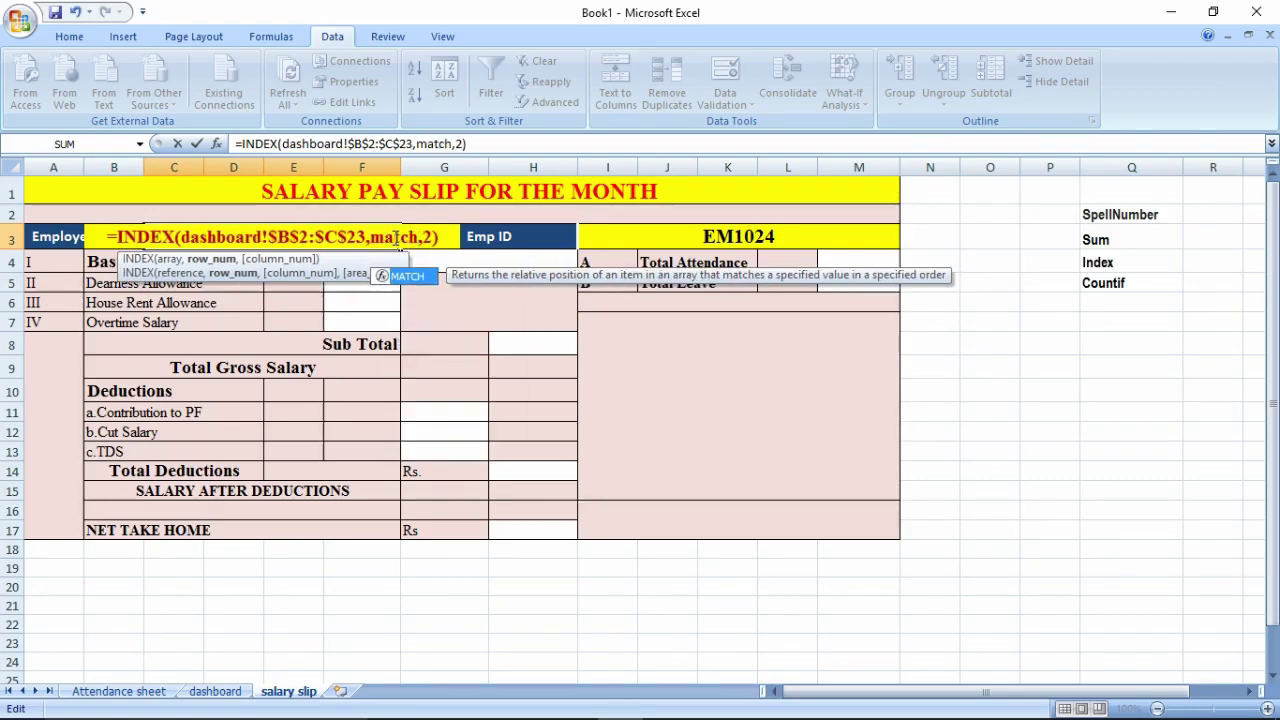
type("(")
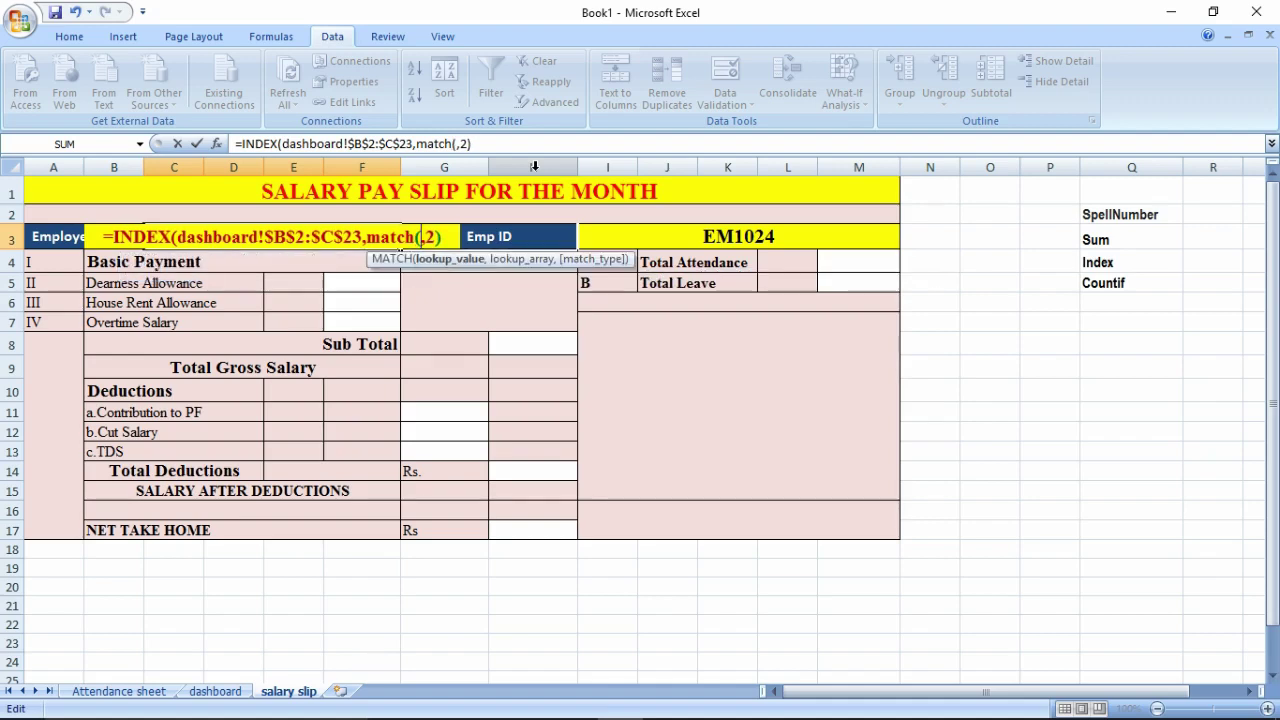
type("\"")
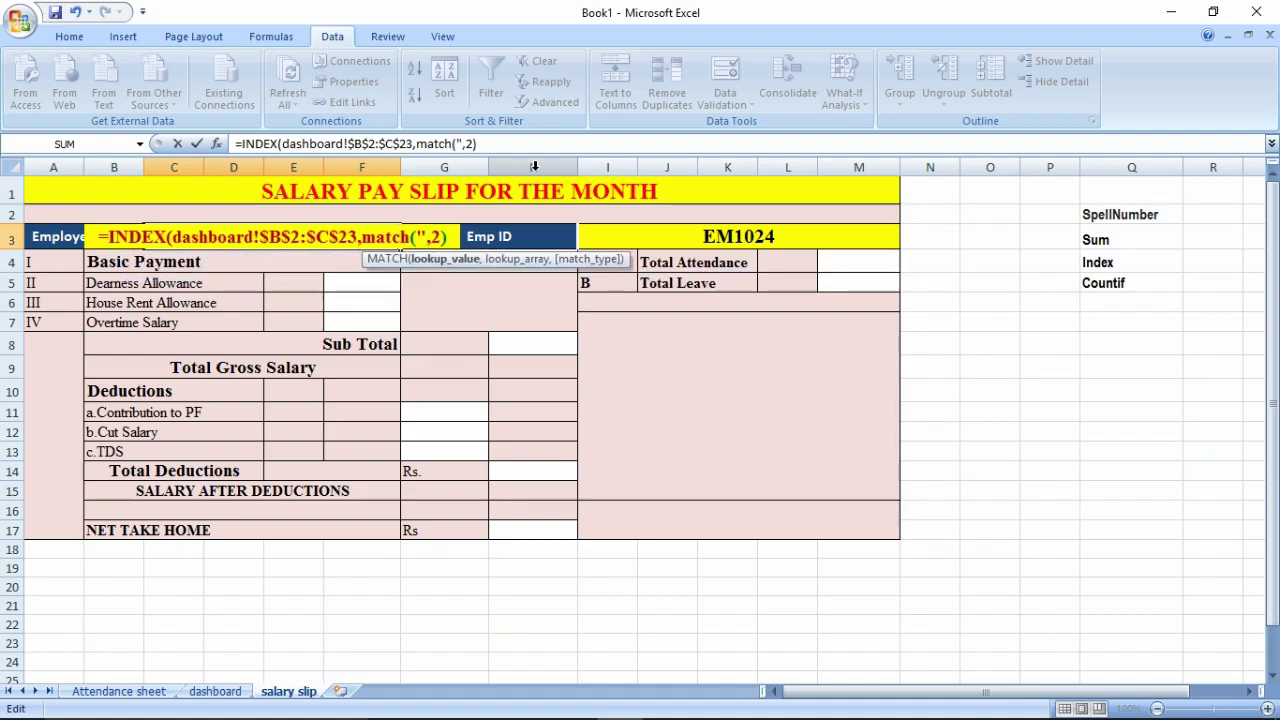
key("BackSpace")
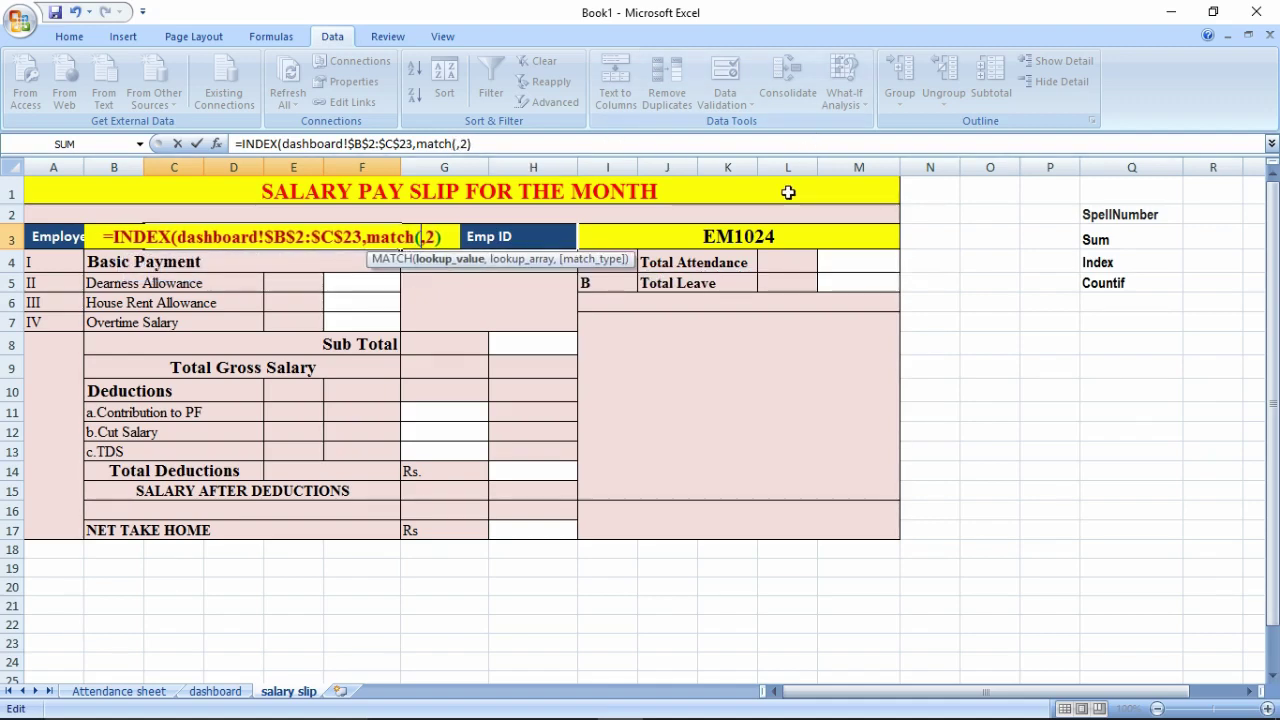
left_click(739, 236)
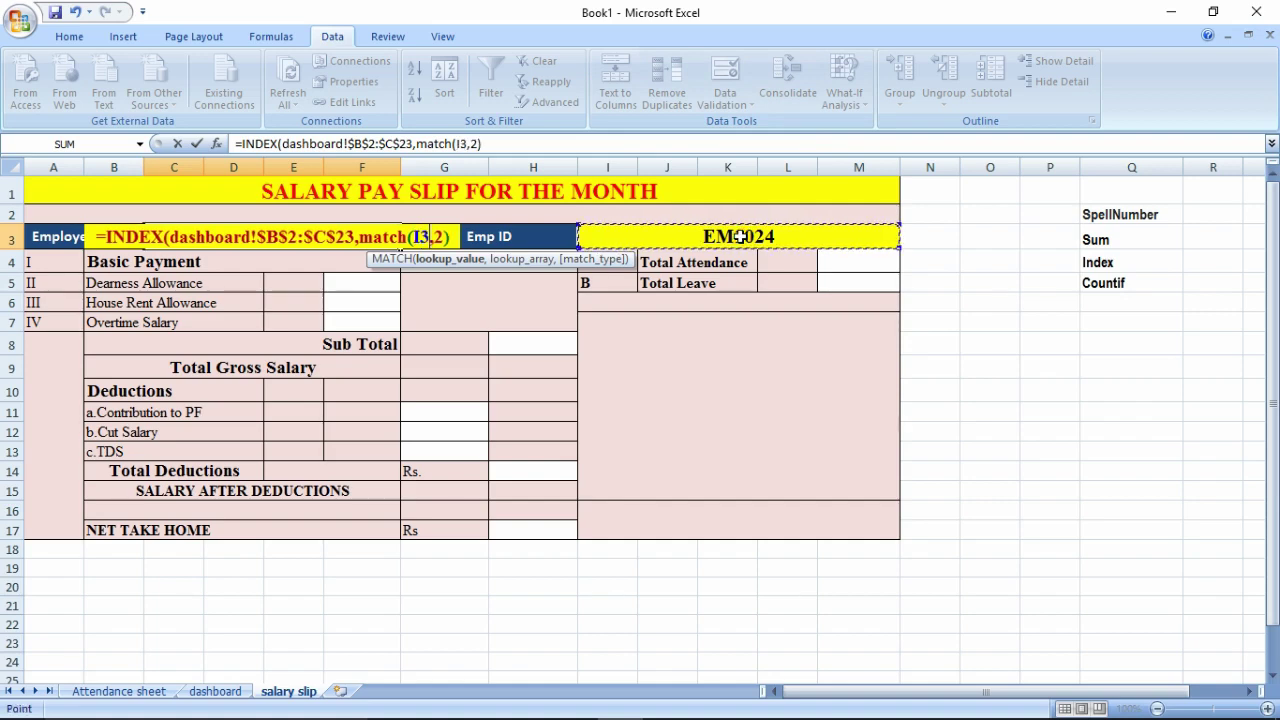
key("F3")
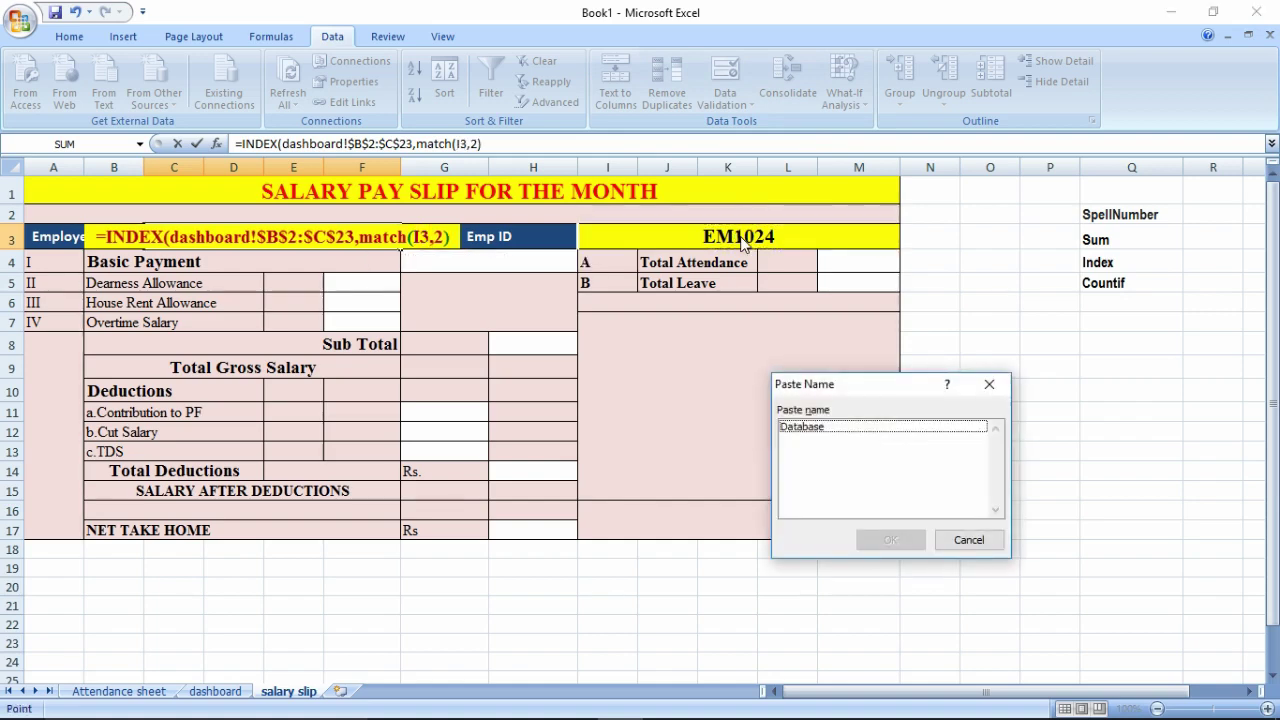
key("Escape")
key("F4")
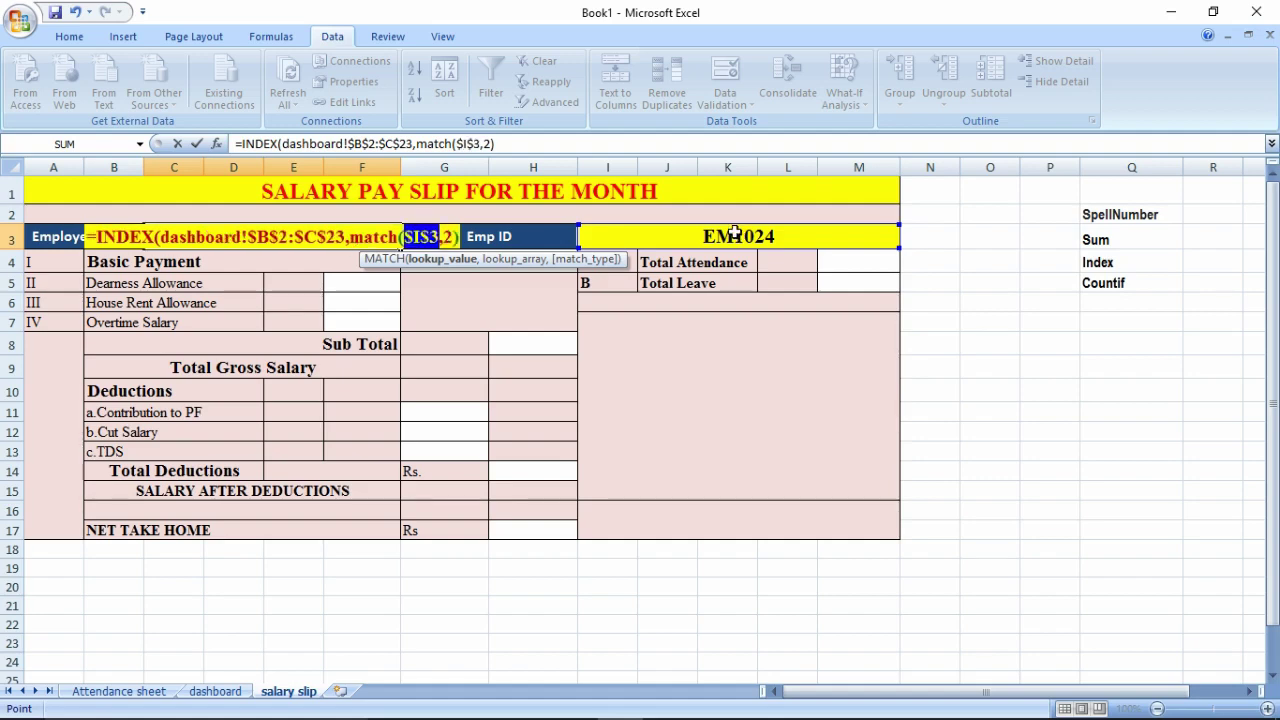
left_click(440, 238)
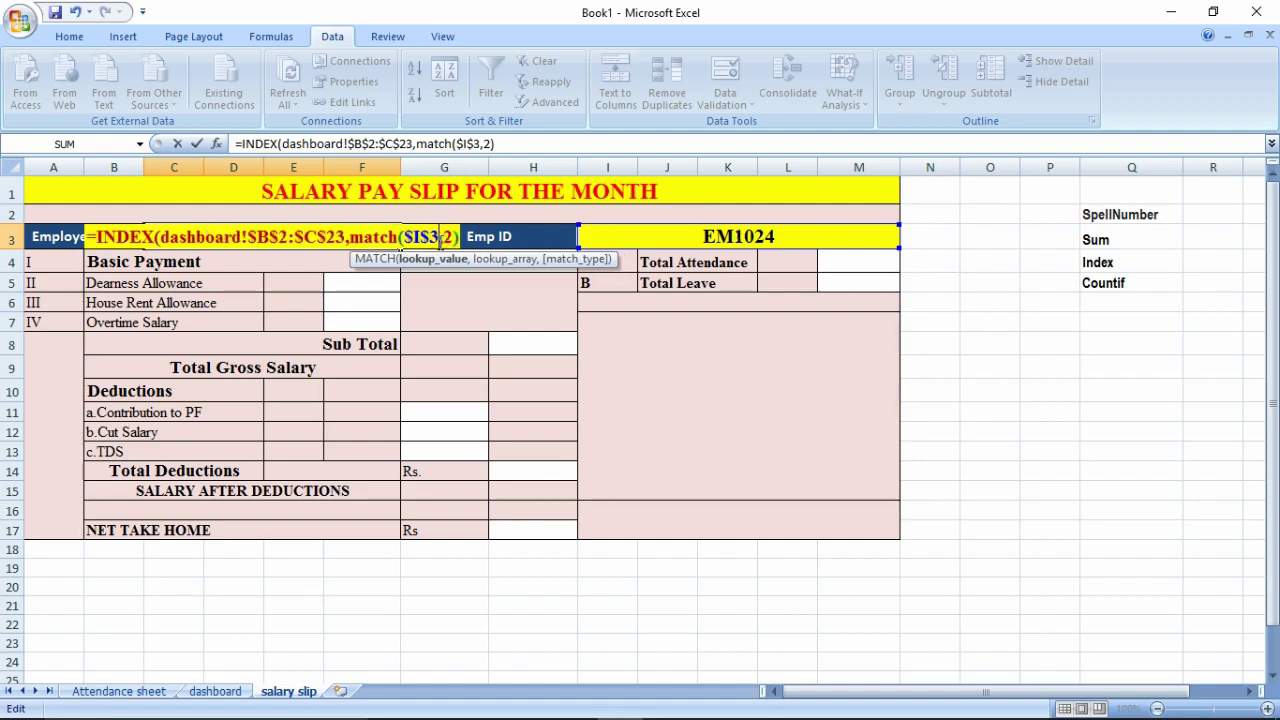
type(",")
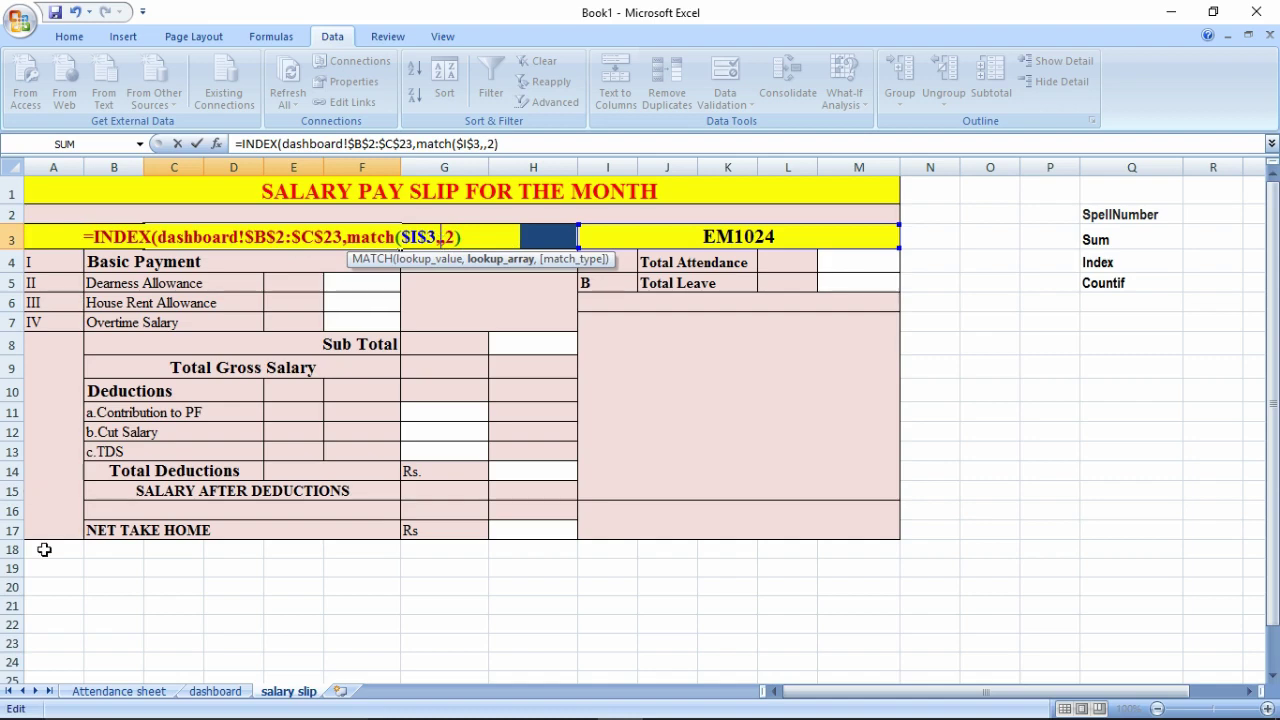
Step: Match against dashboard!$C$2:$C$23 with exact match 0 and commit the formula
left_click(215, 697)
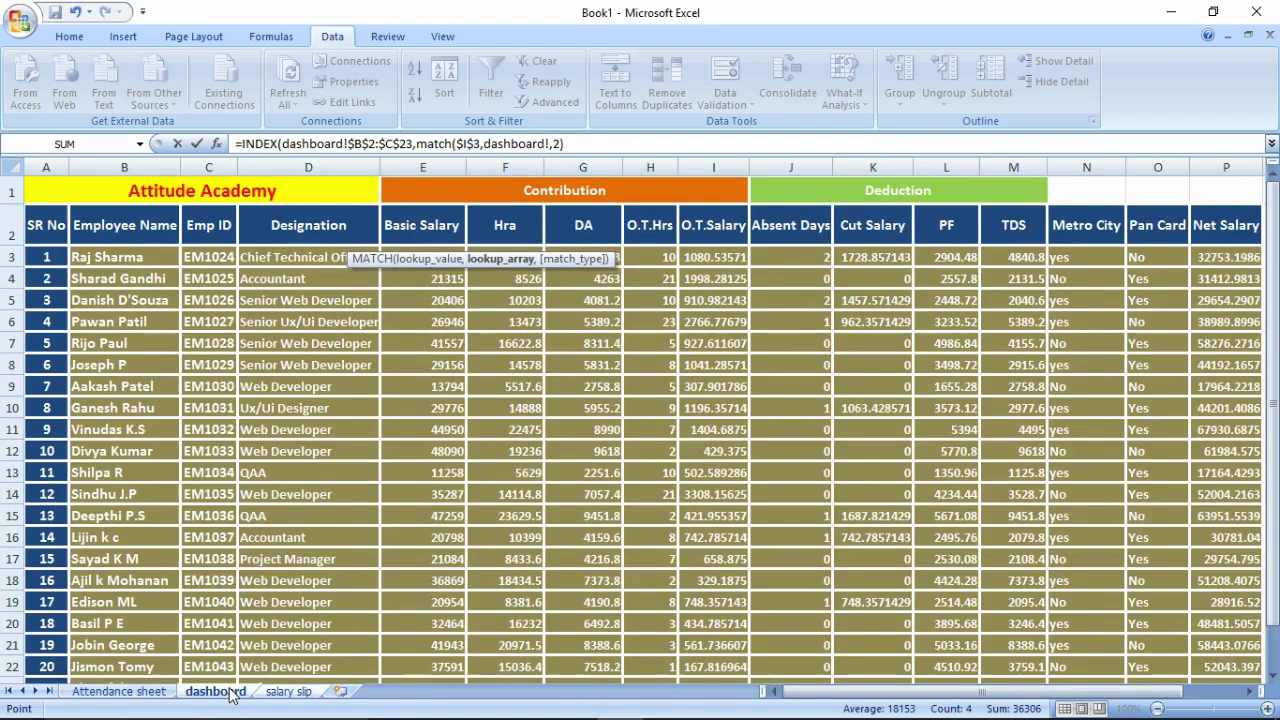
left_click(215, 236)
mouse_move(215, 236)
left_mouse_down()
mouse_move(221, 648)
mouse_move(214, 619)
left_mouse_up()
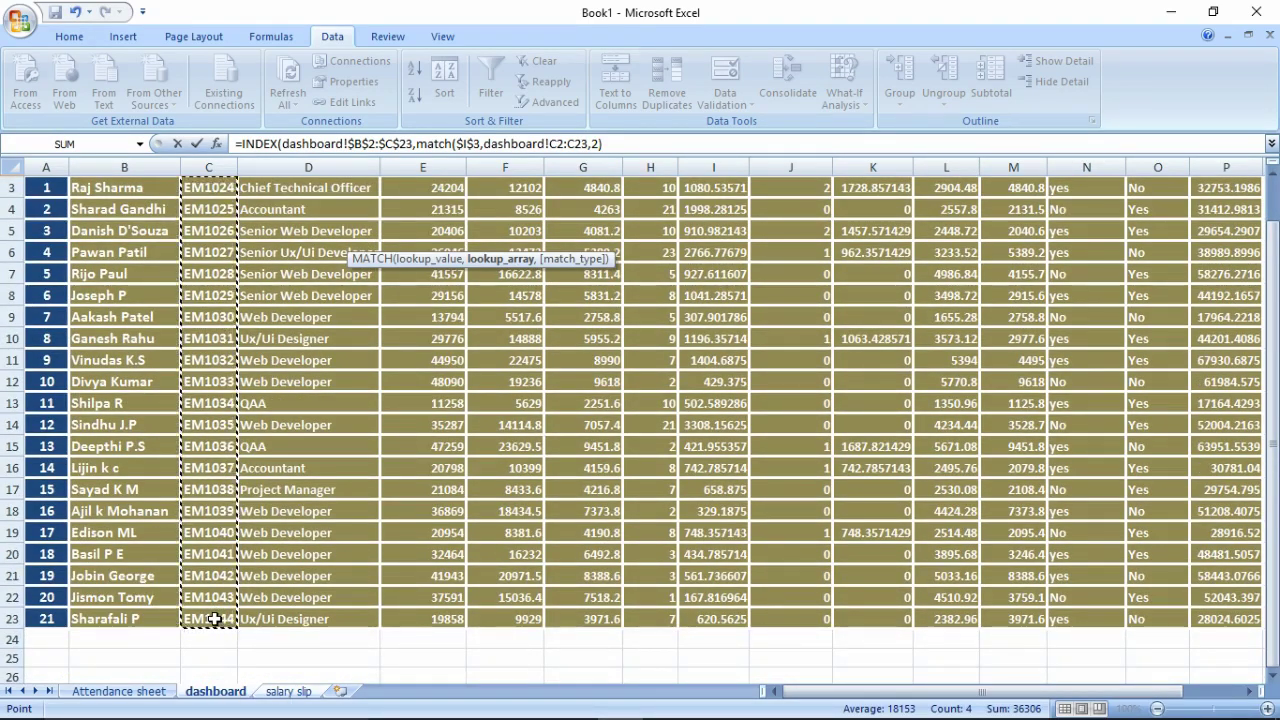
key("F4")
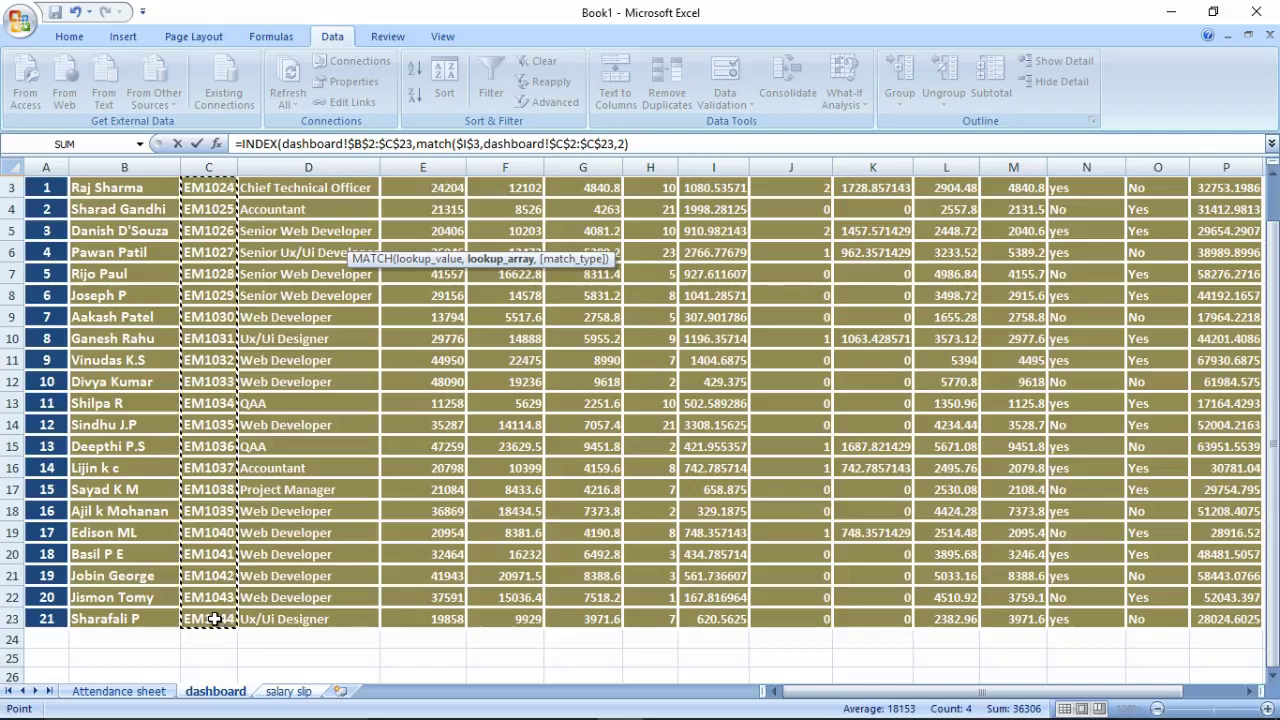
type(",0")
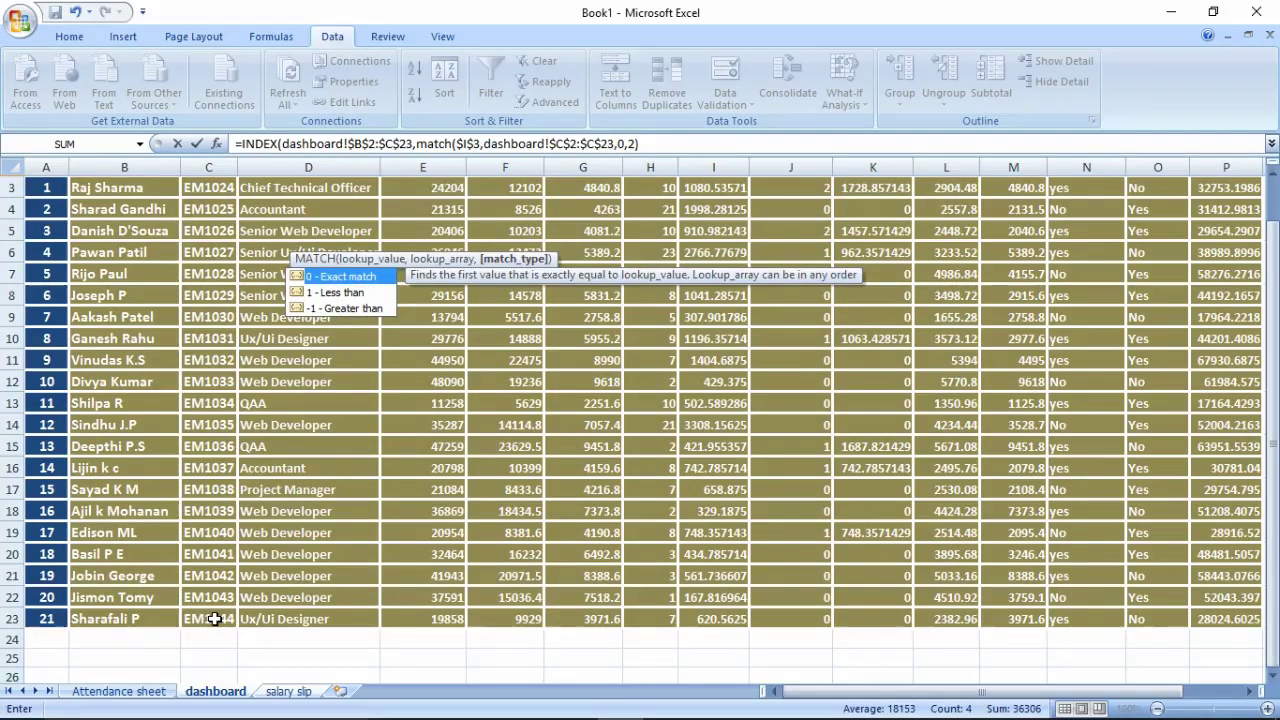
type(")")
key("Return")
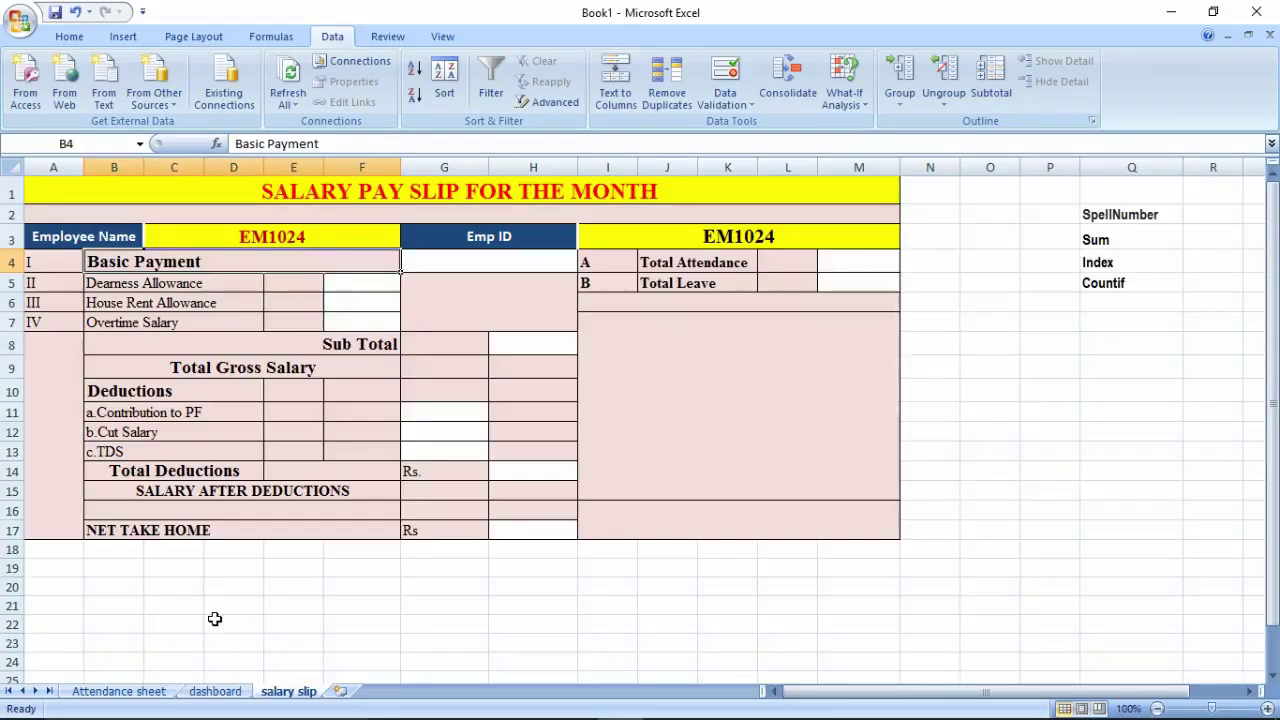
Step: Replace C3's column number 2 with a MATCH on the absolute Employee Name label $A$3
double_click(244, 238)
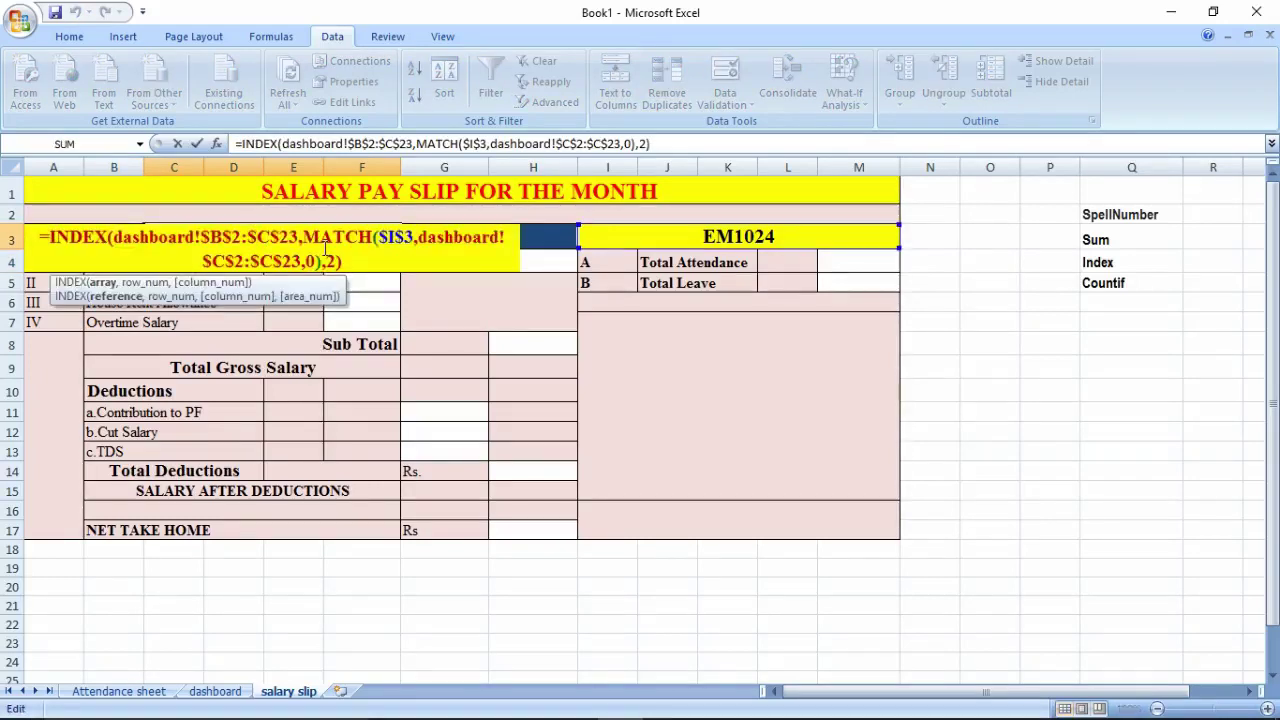
left_click(336, 261)
key("BackSpace")
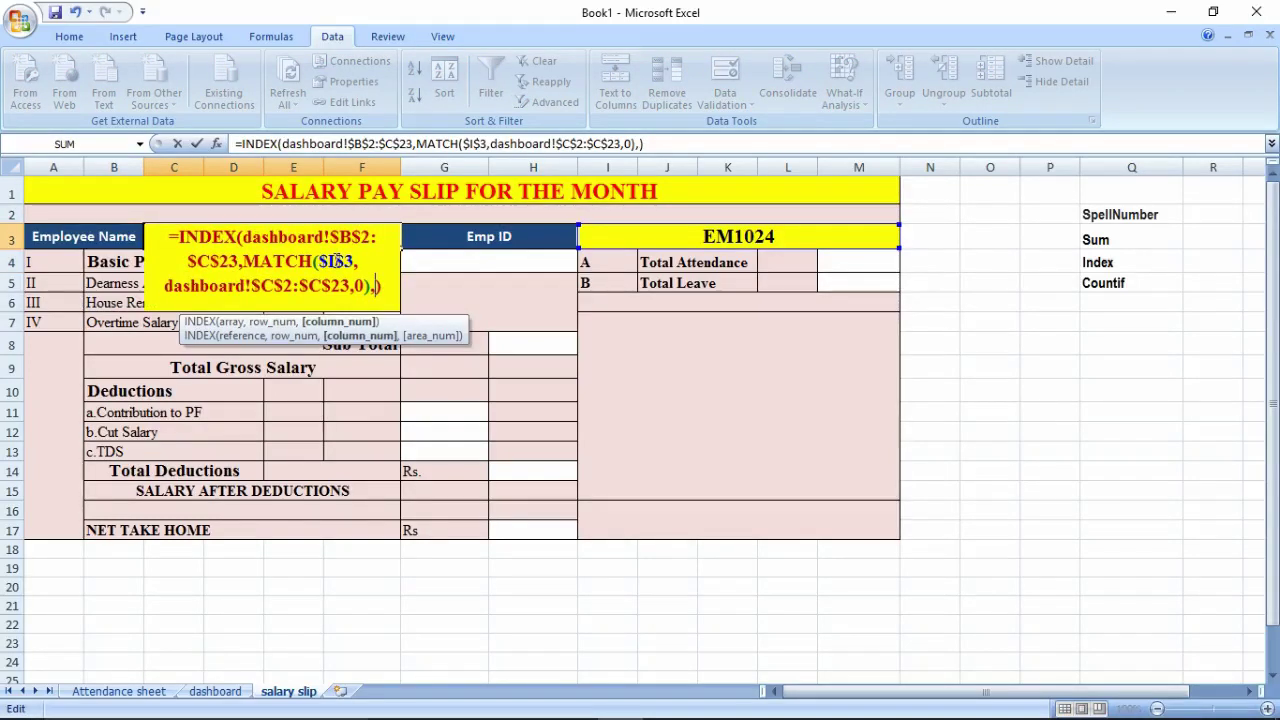
type("ma")
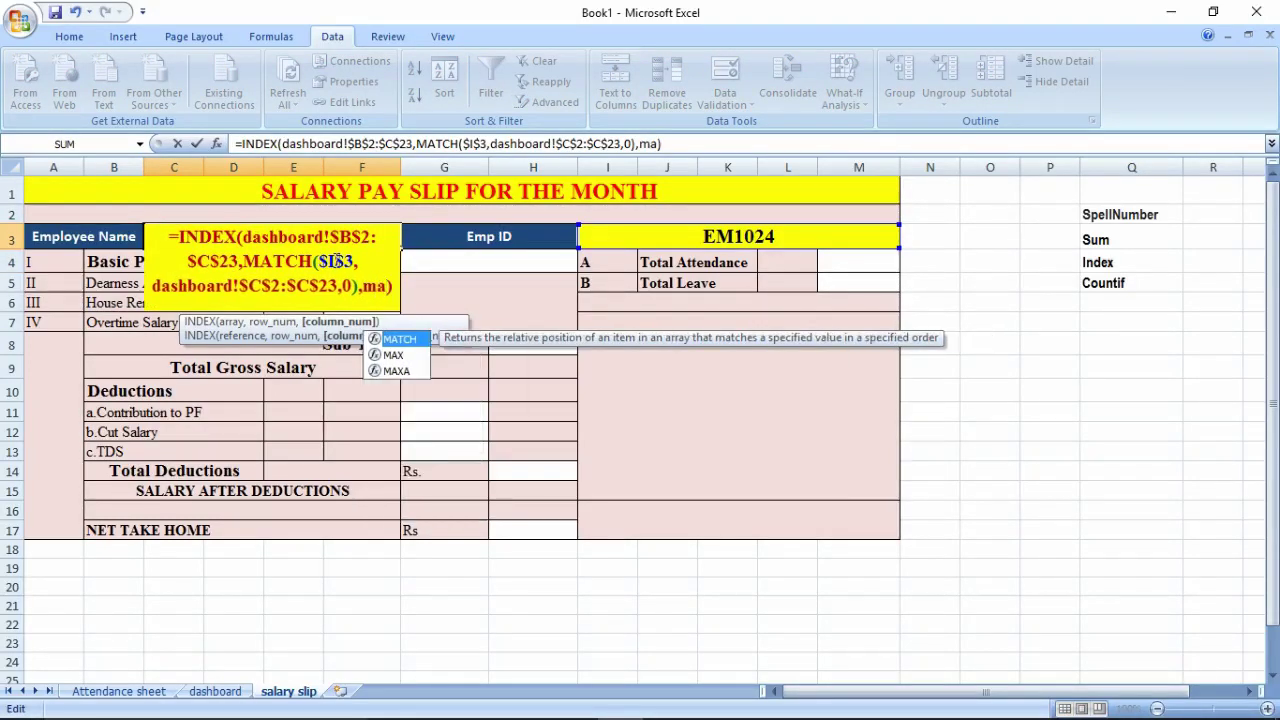
type("tch")
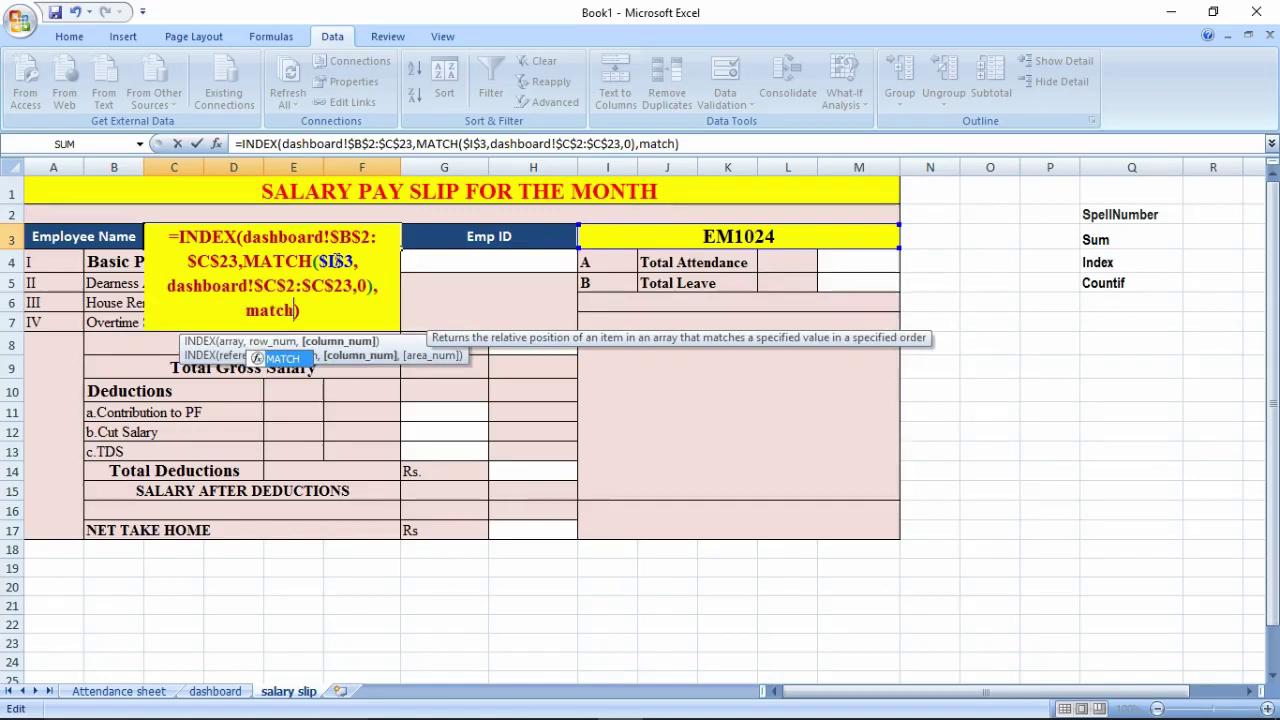
type("(")
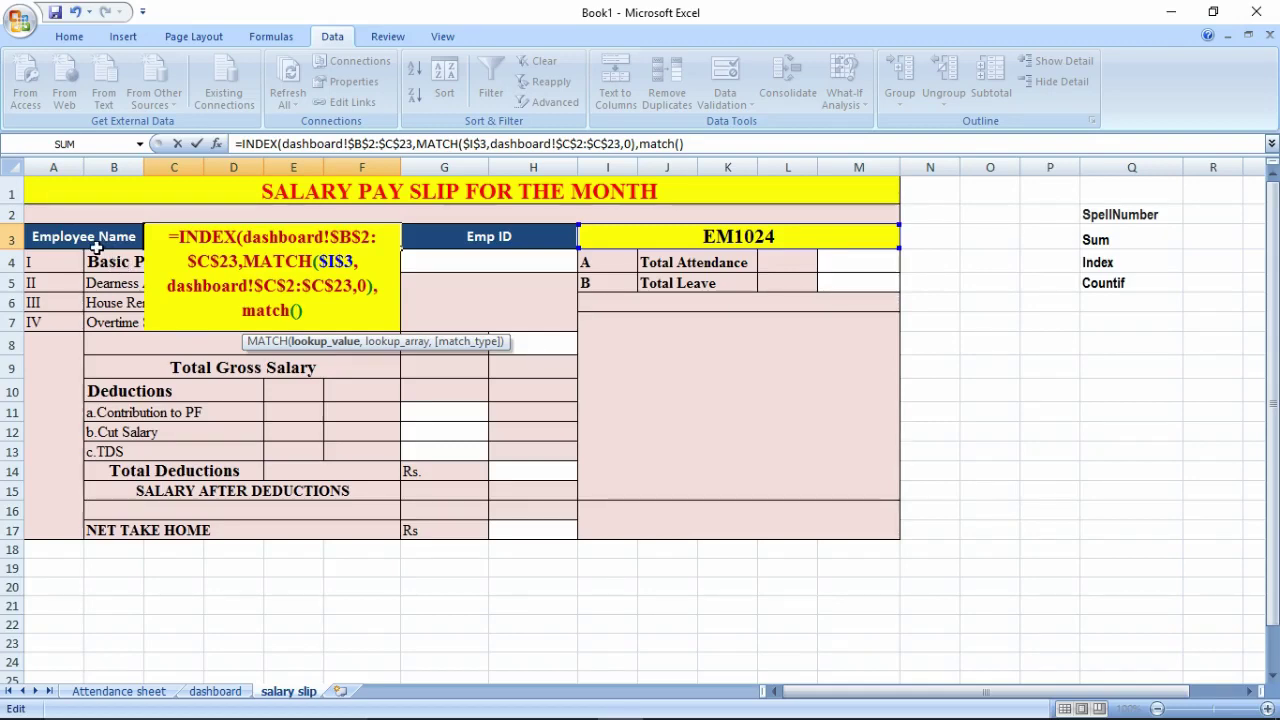
left_click(76, 240)
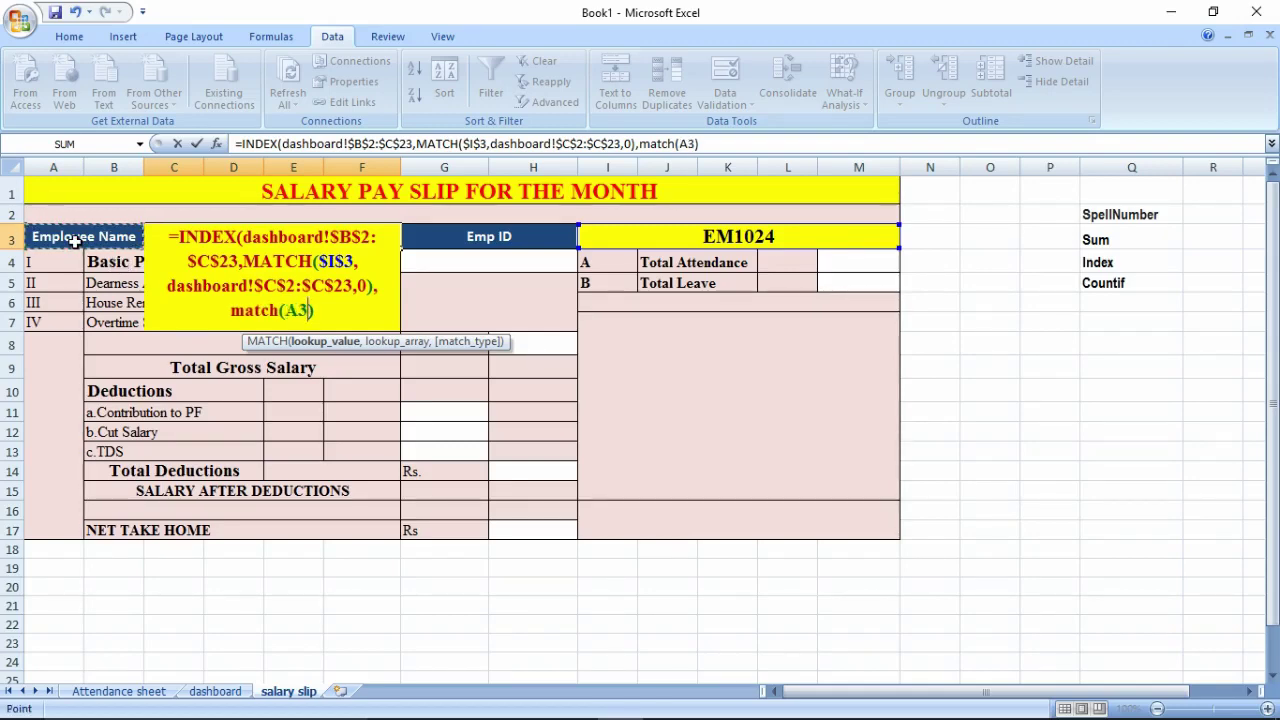
key("F4")
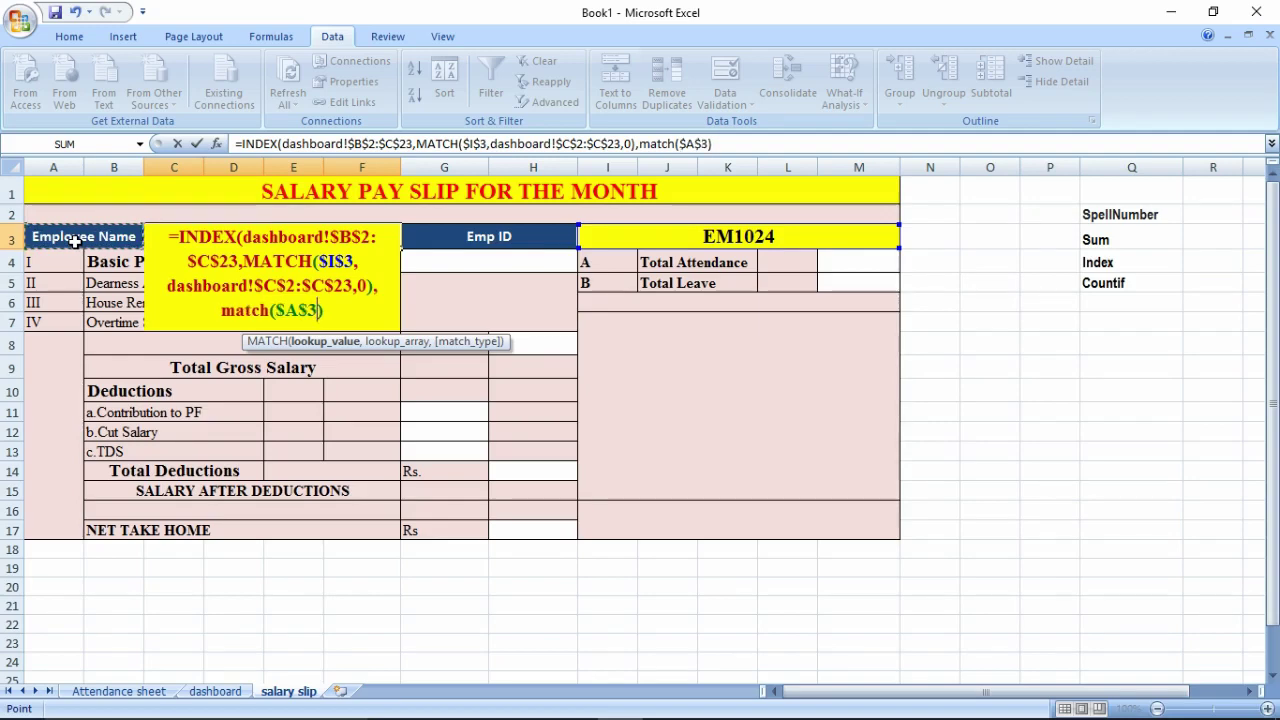
type(",")
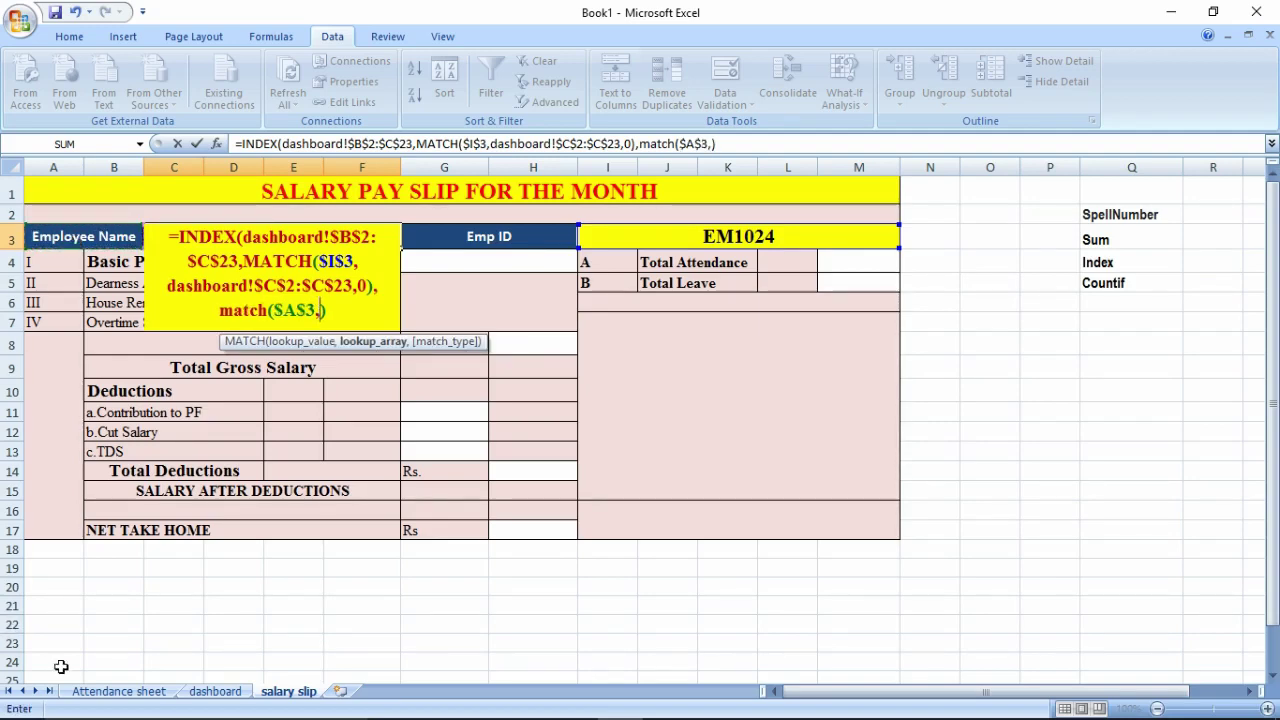
left_click(215, 691)
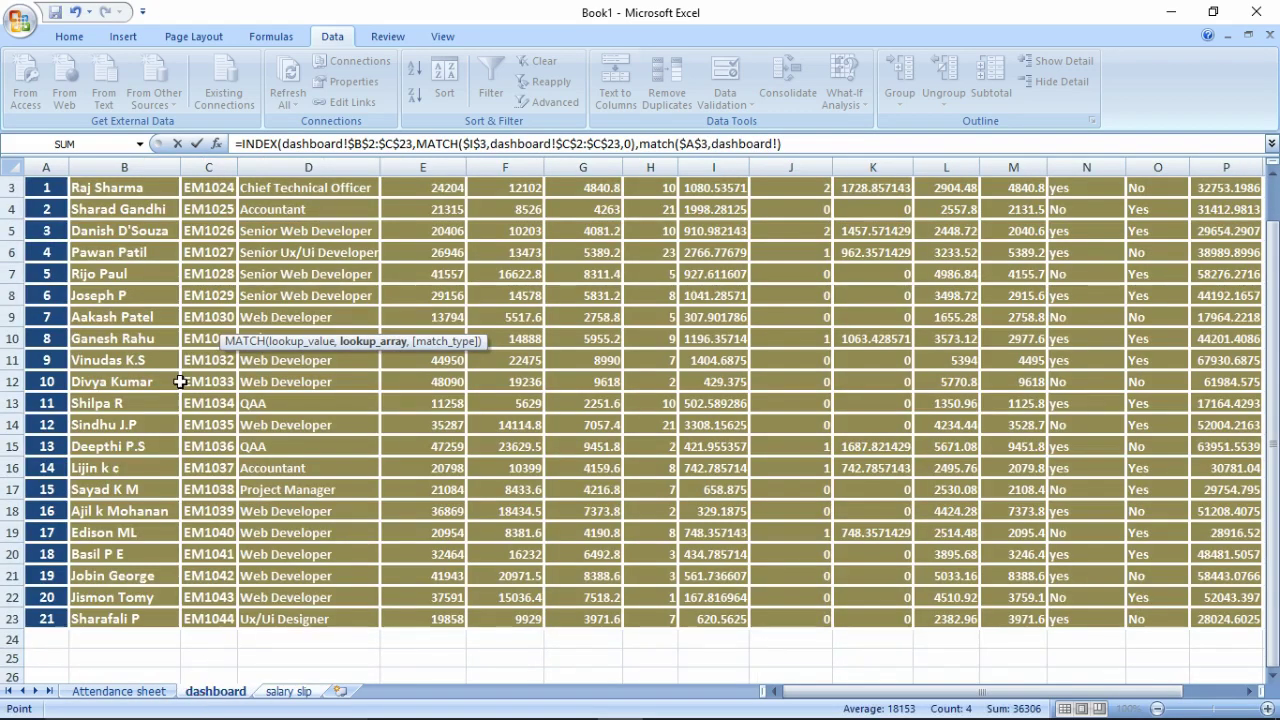
scroll(180, 382, "up", 1)
scroll(180, 382, "up", 1)
type("A1")
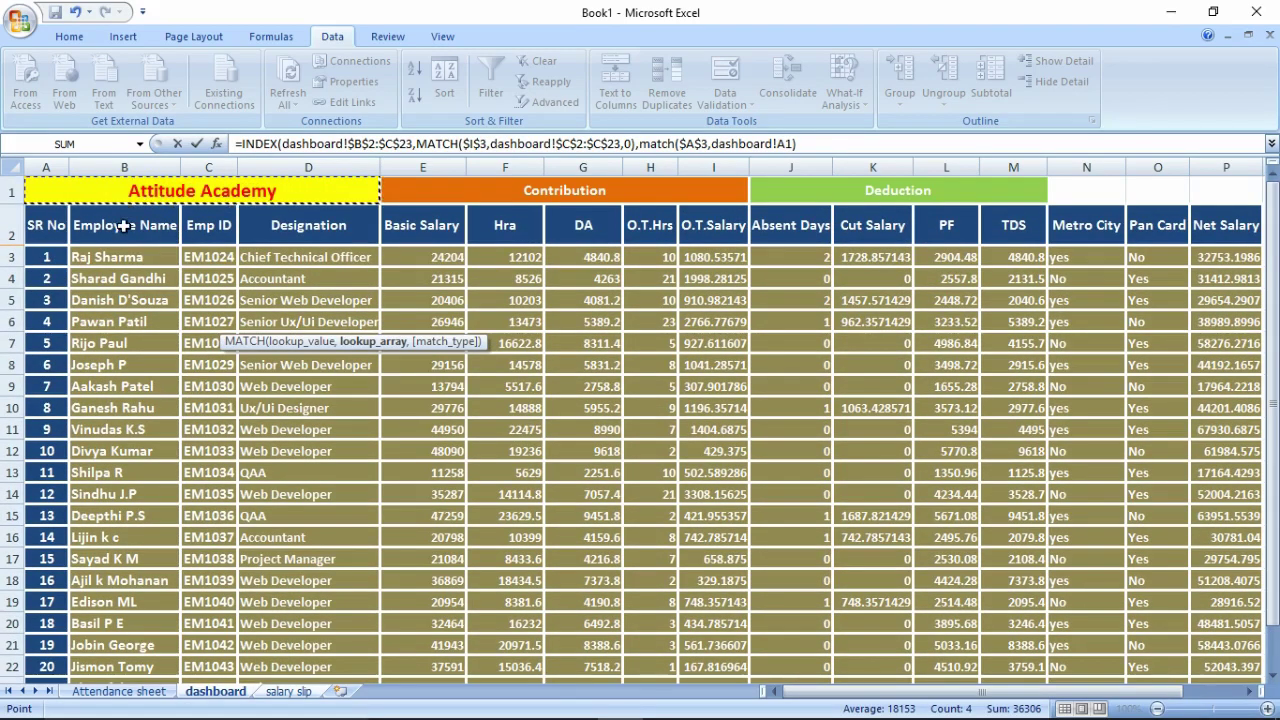
left_click(160, 225)
left_click_drag(160, 225, 220, 225)
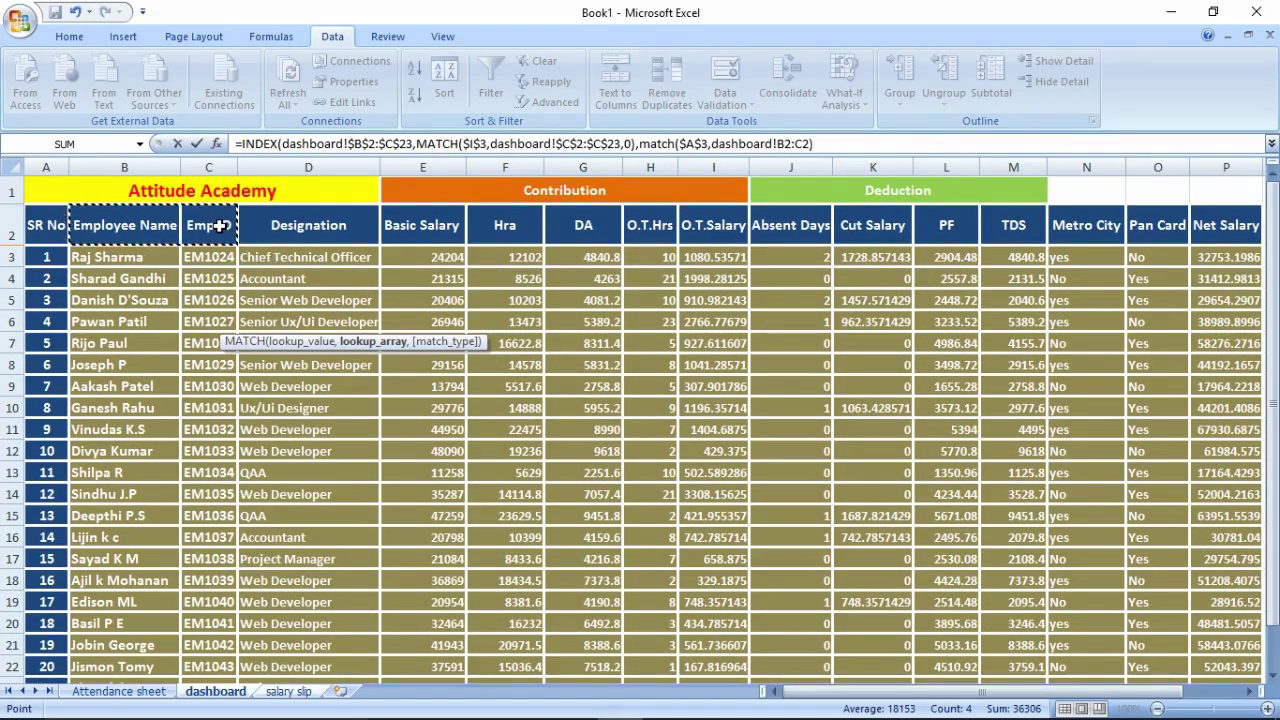
key("F4")
type(",0")
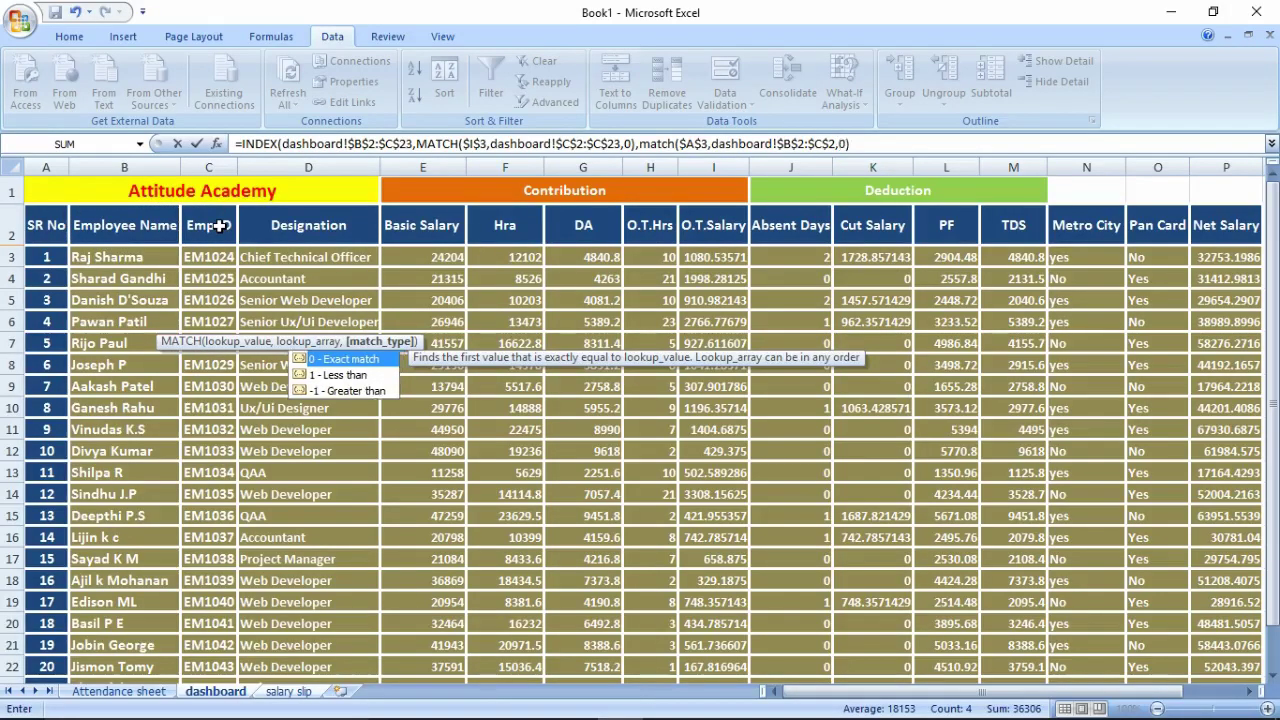
type(")")
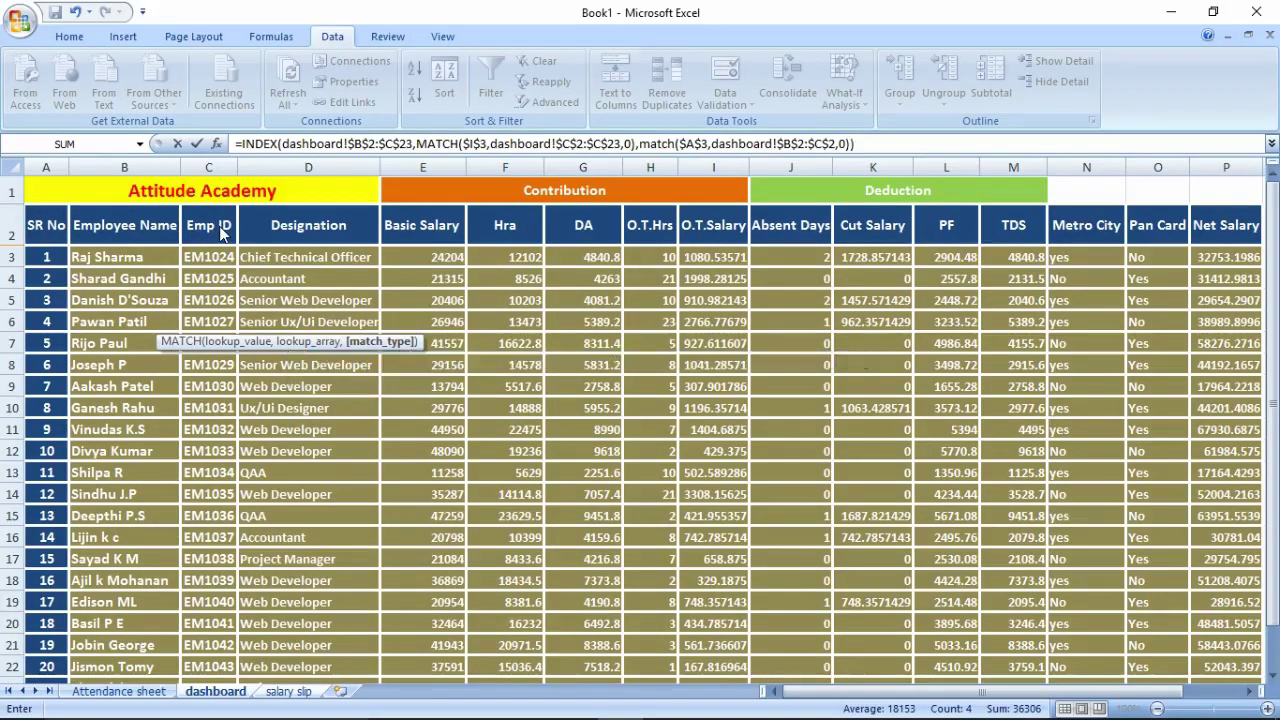
key("Return")
left_click(762, 229)
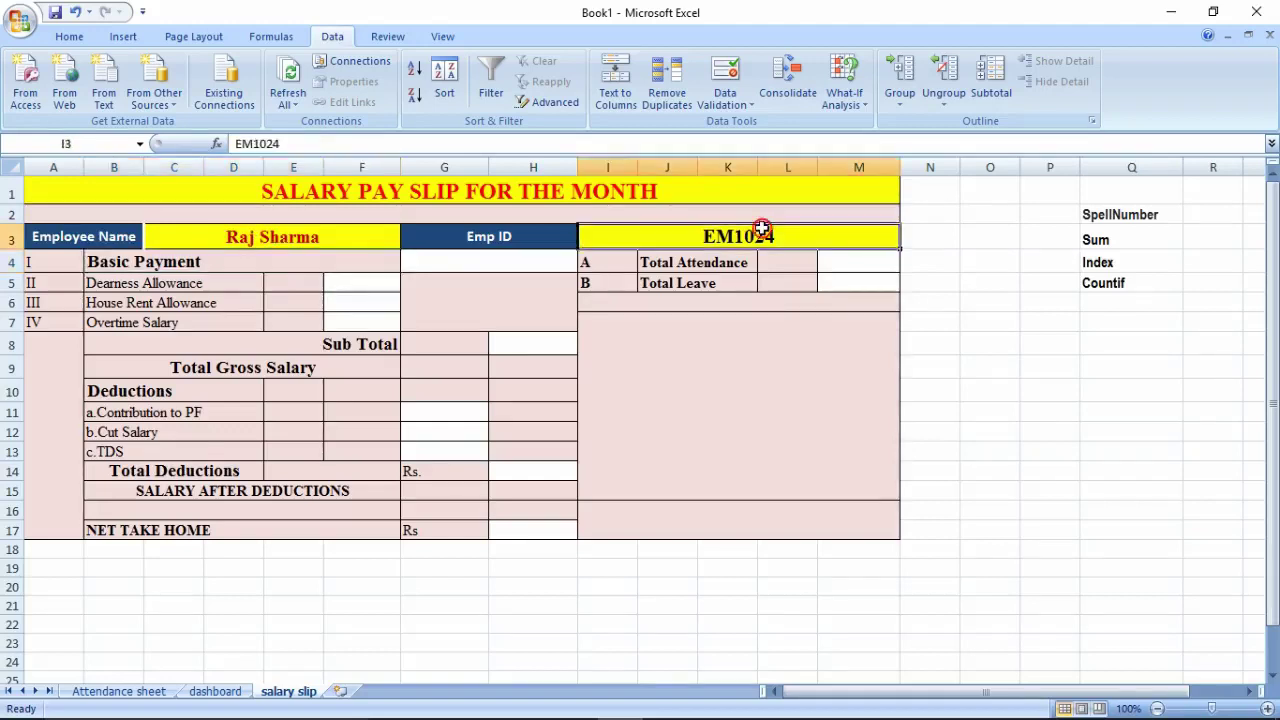
Step: Enter =VLOOKUP(I3,dashboard!C2:P23,3,0) in G4, returning Basic Payment 24204
left_click(334, 229)
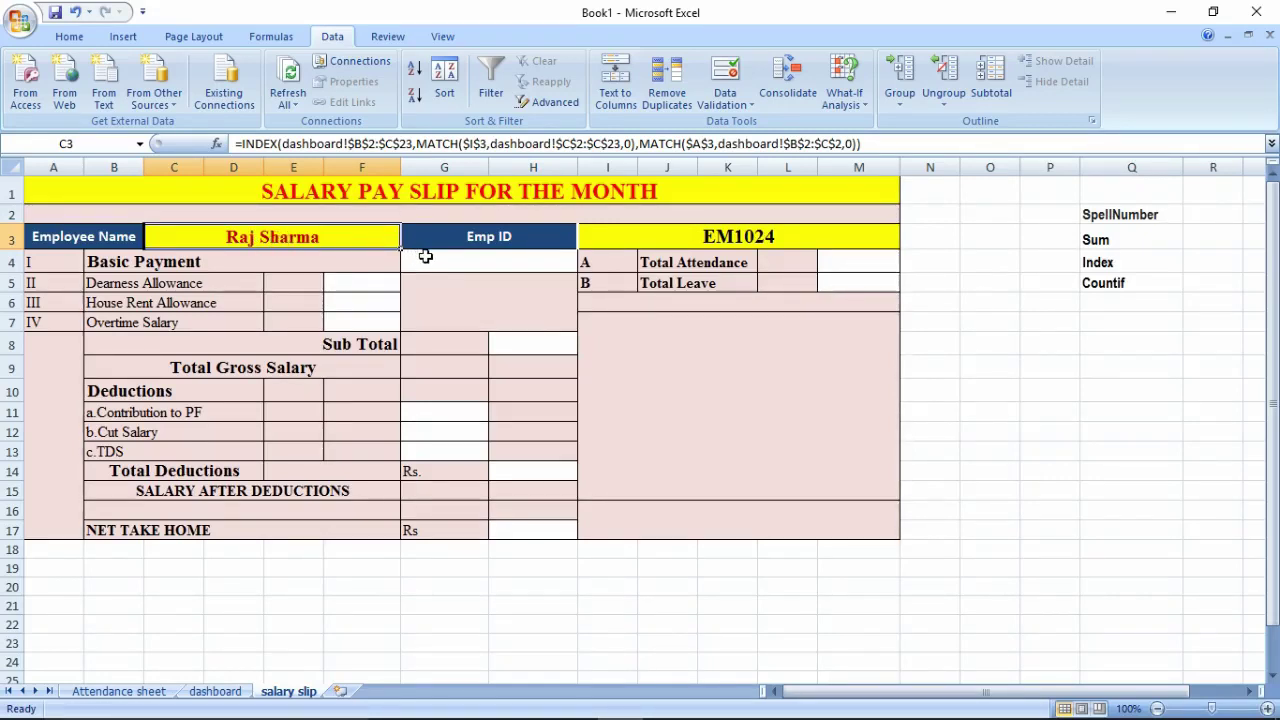
left_click(458, 266)
type("=")
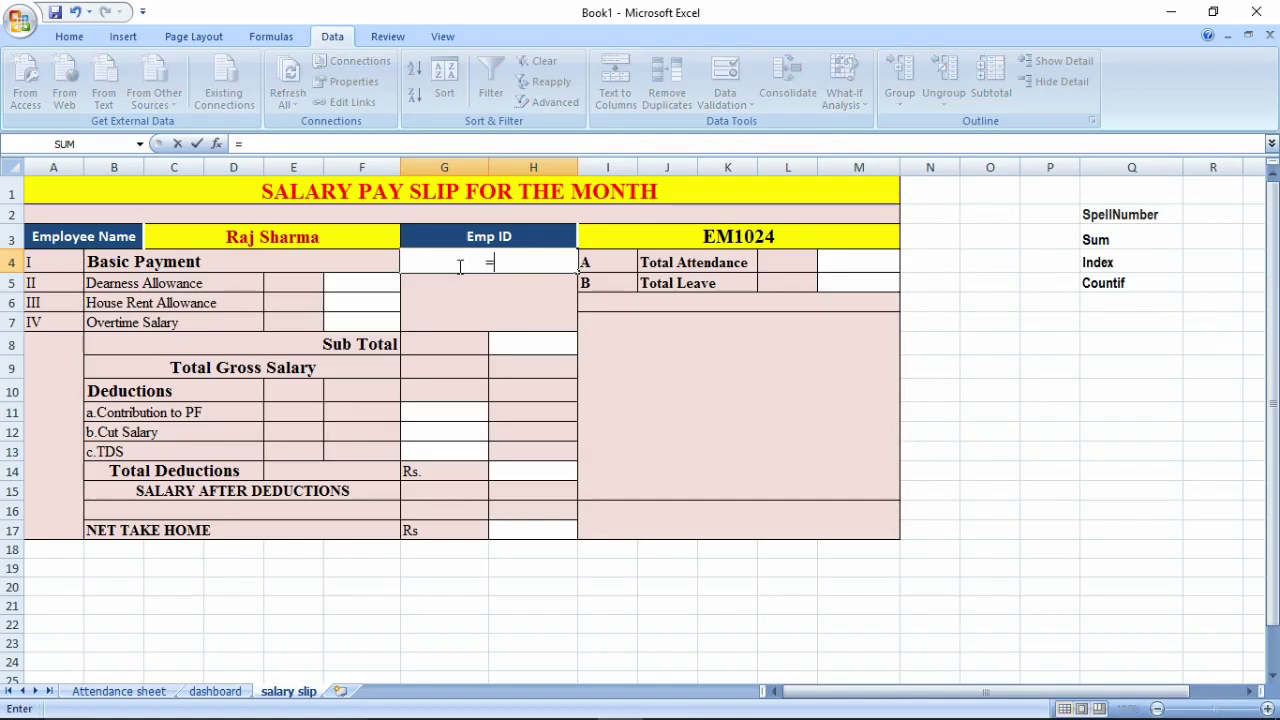
type("vl")
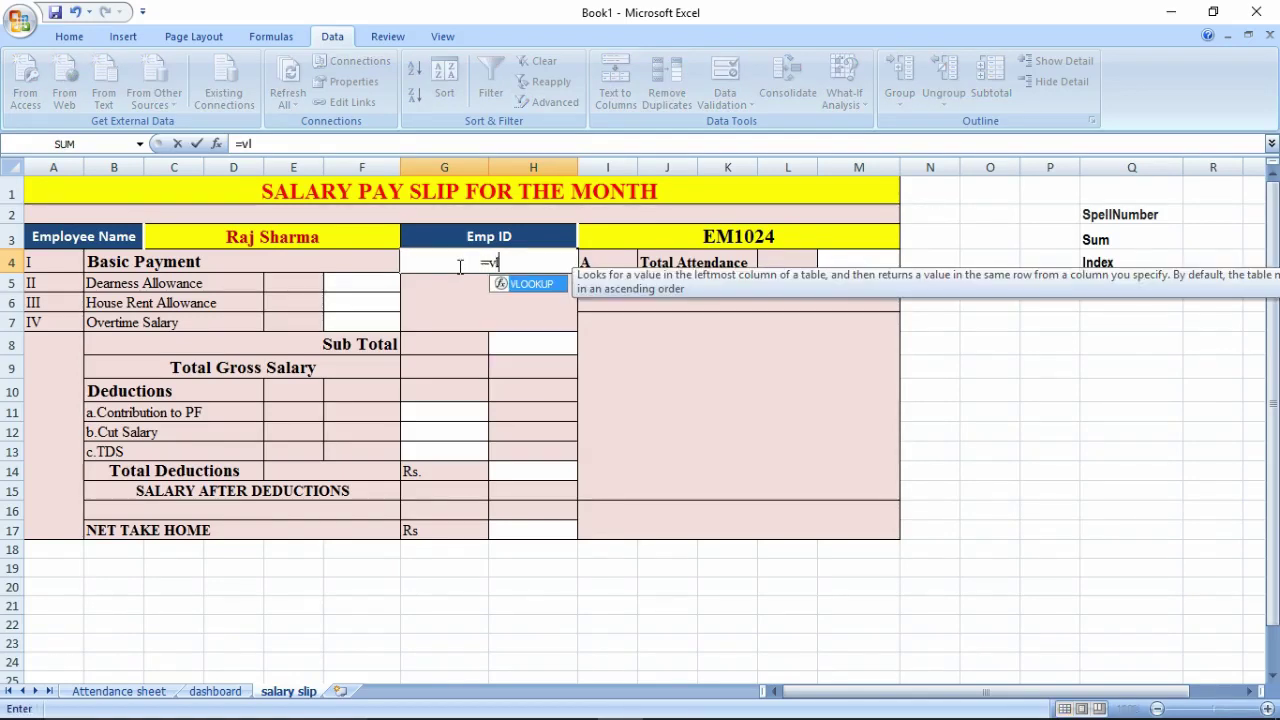
key("Tab")
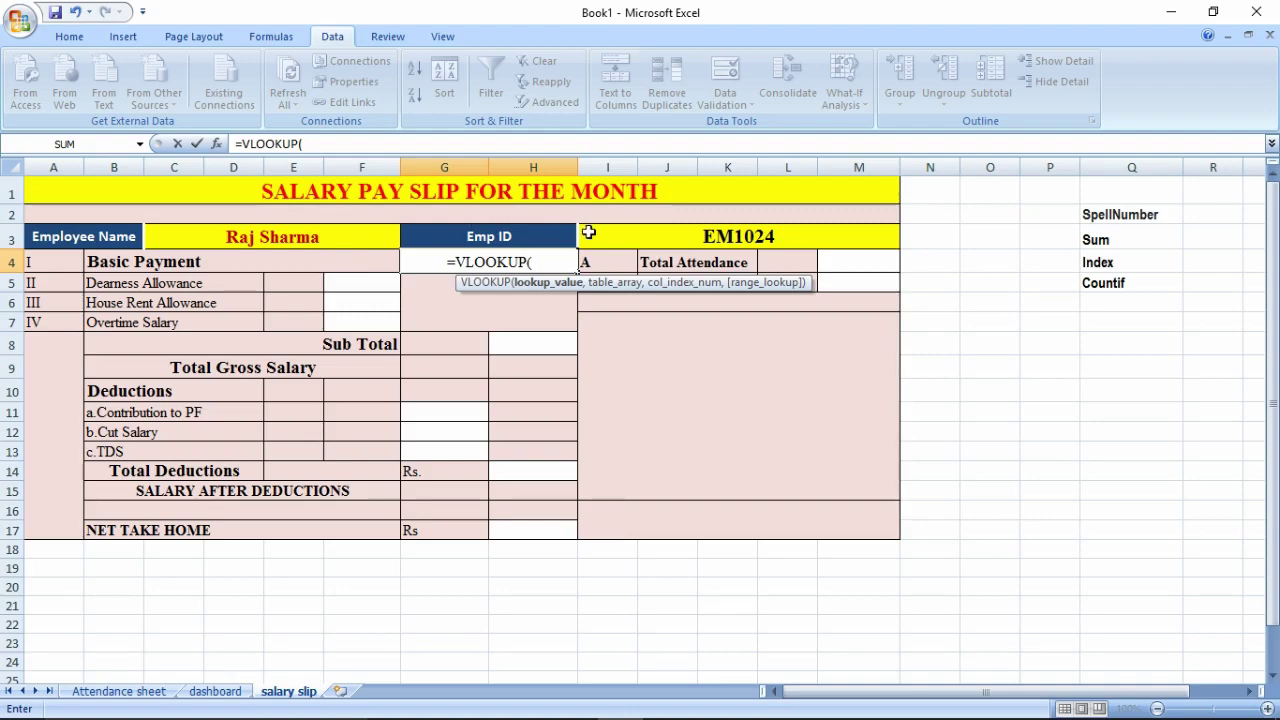
left_click(628, 238)
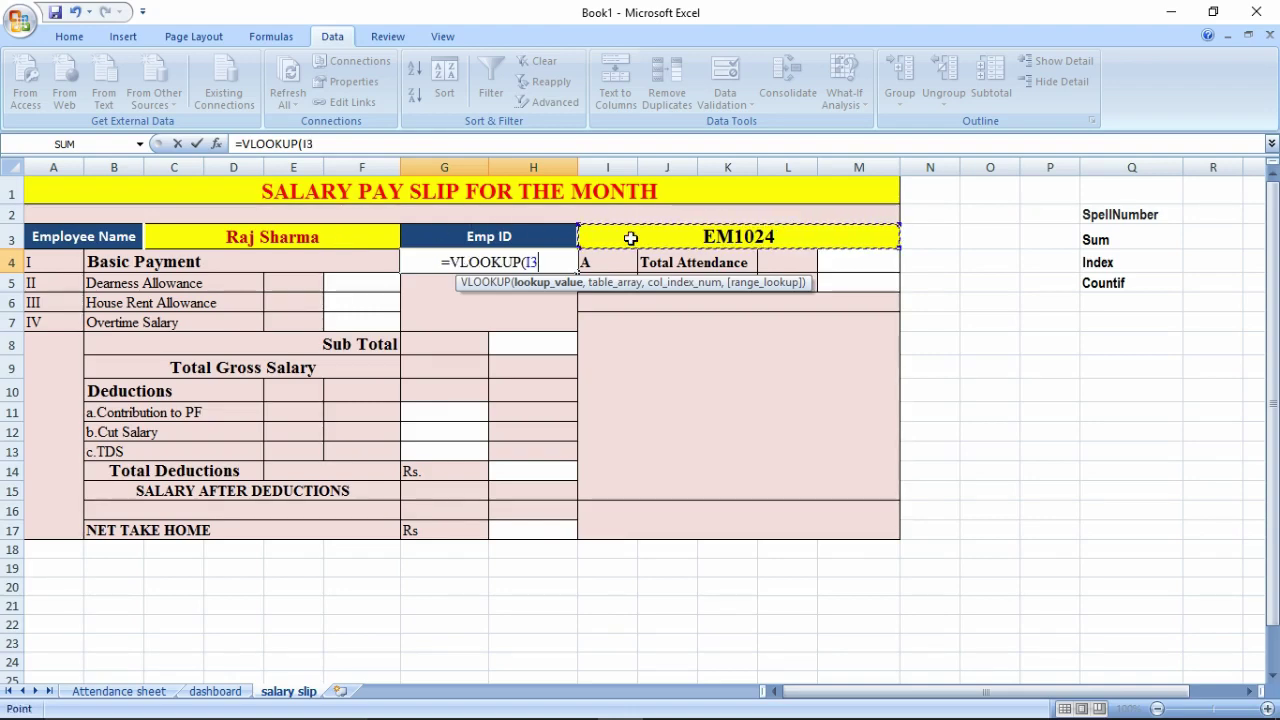
type(",")
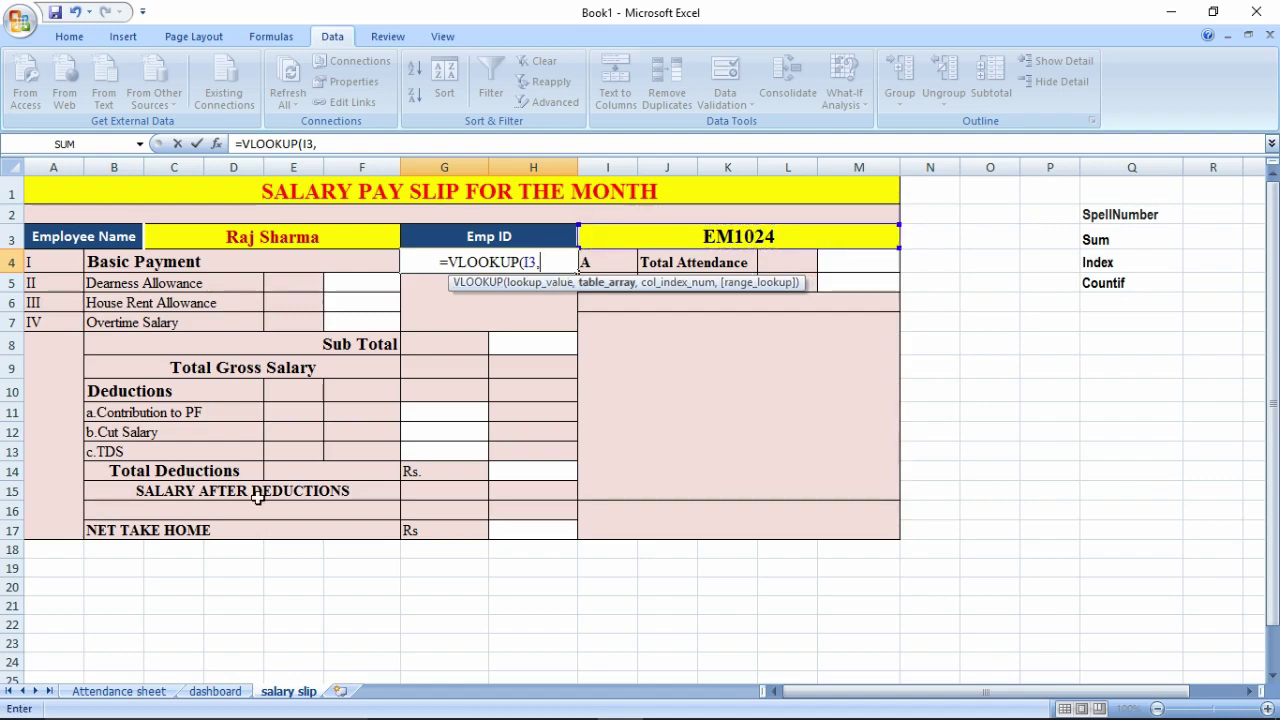
left_click(217, 693)
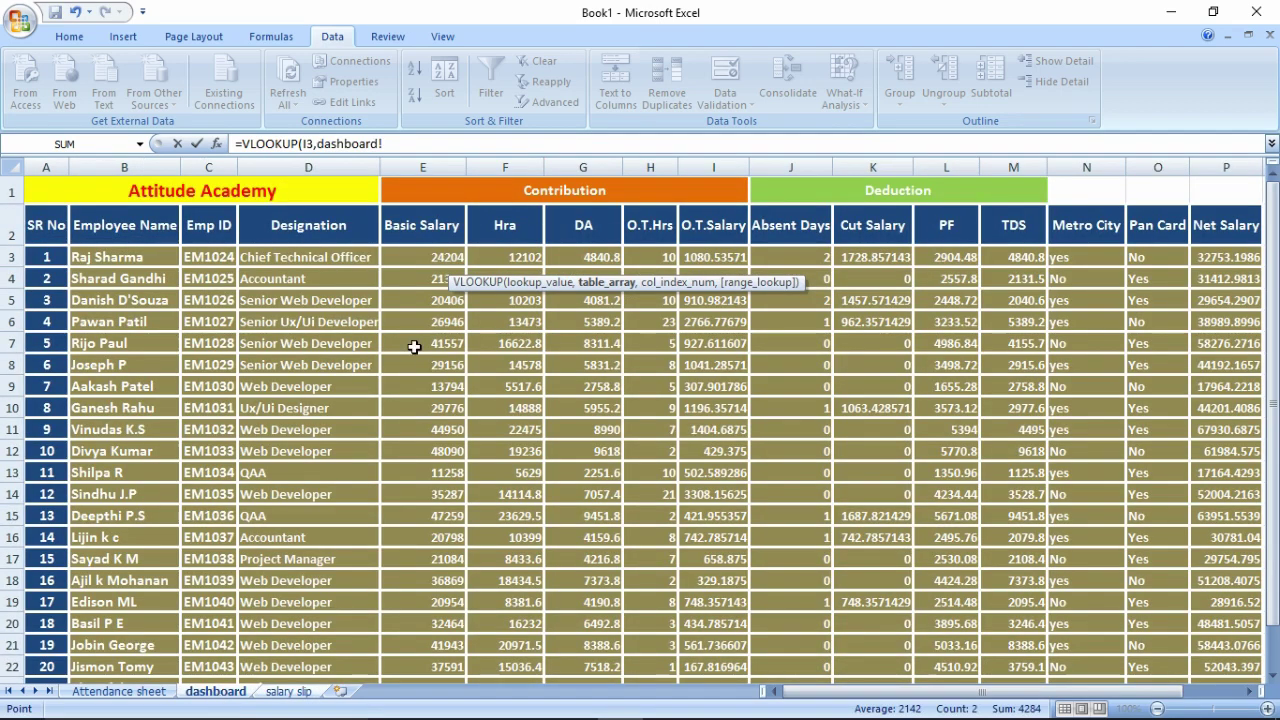
mouse_move(205, 230)
left_mouse_down()
mouse_move(1181, 345)
mouse_move(1226, 620)
left_mouse_up()
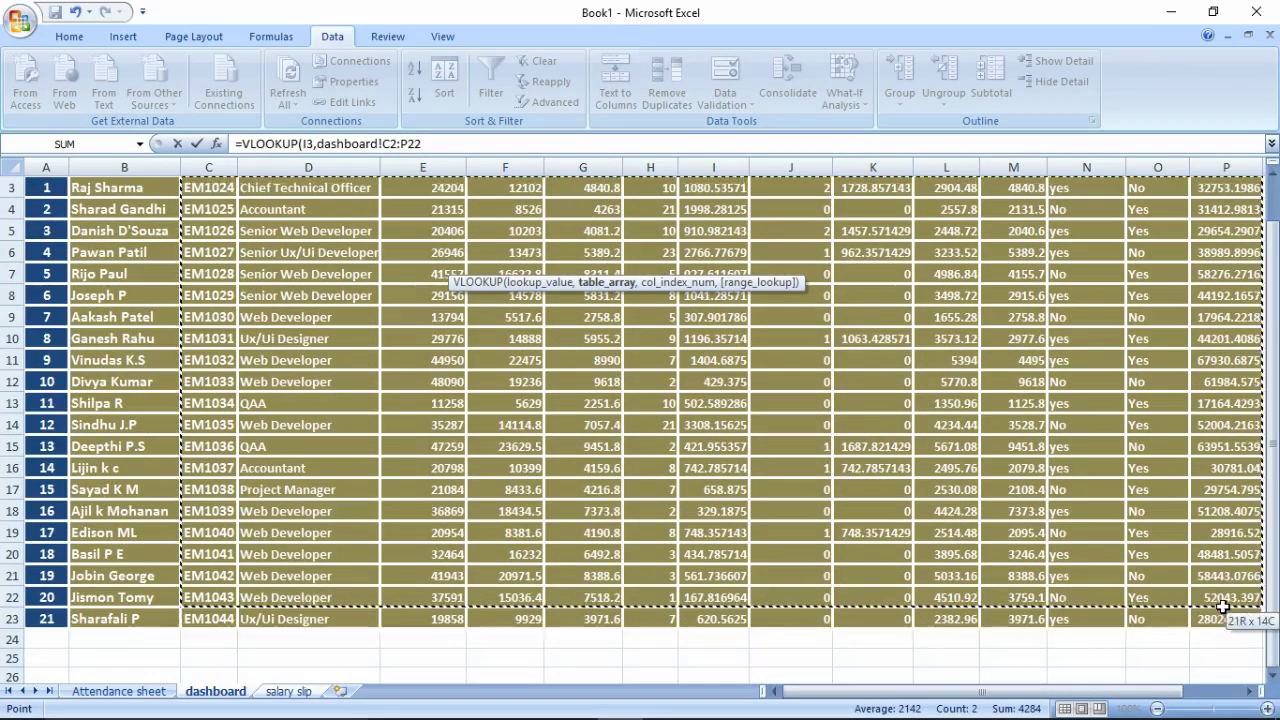
type(",")
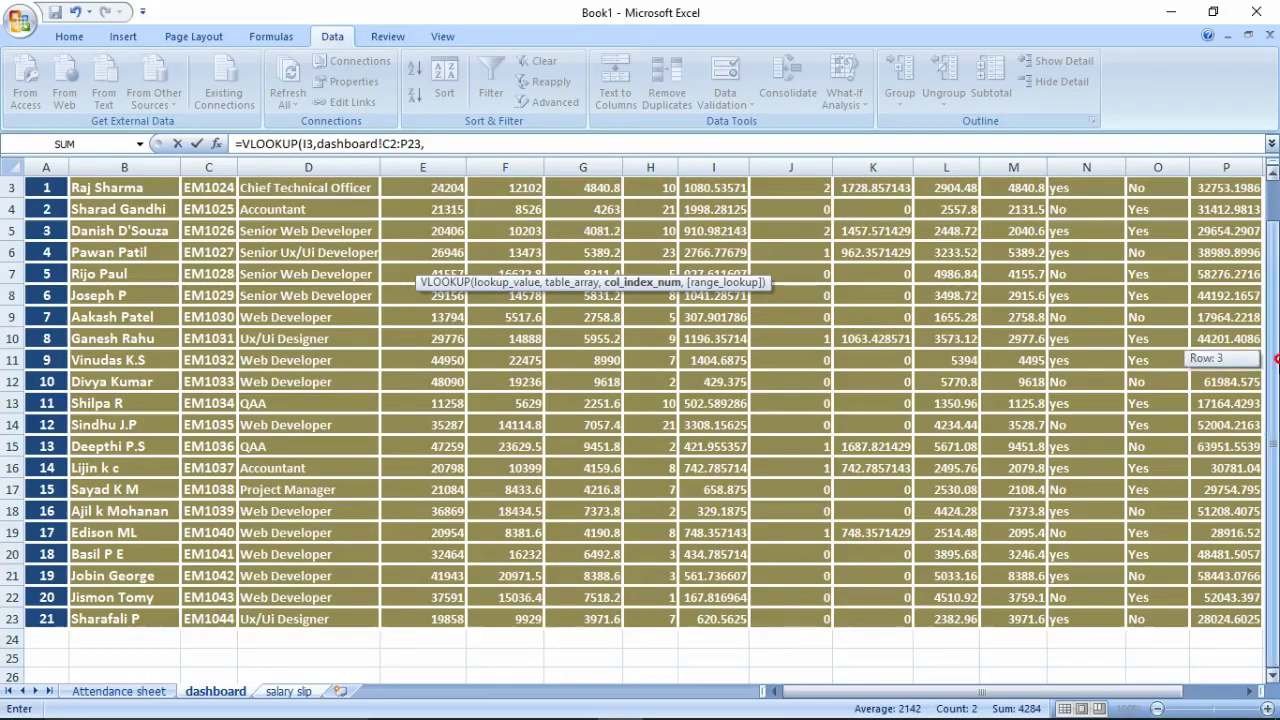
left_click_drag(1275, 367, 1275, 345)
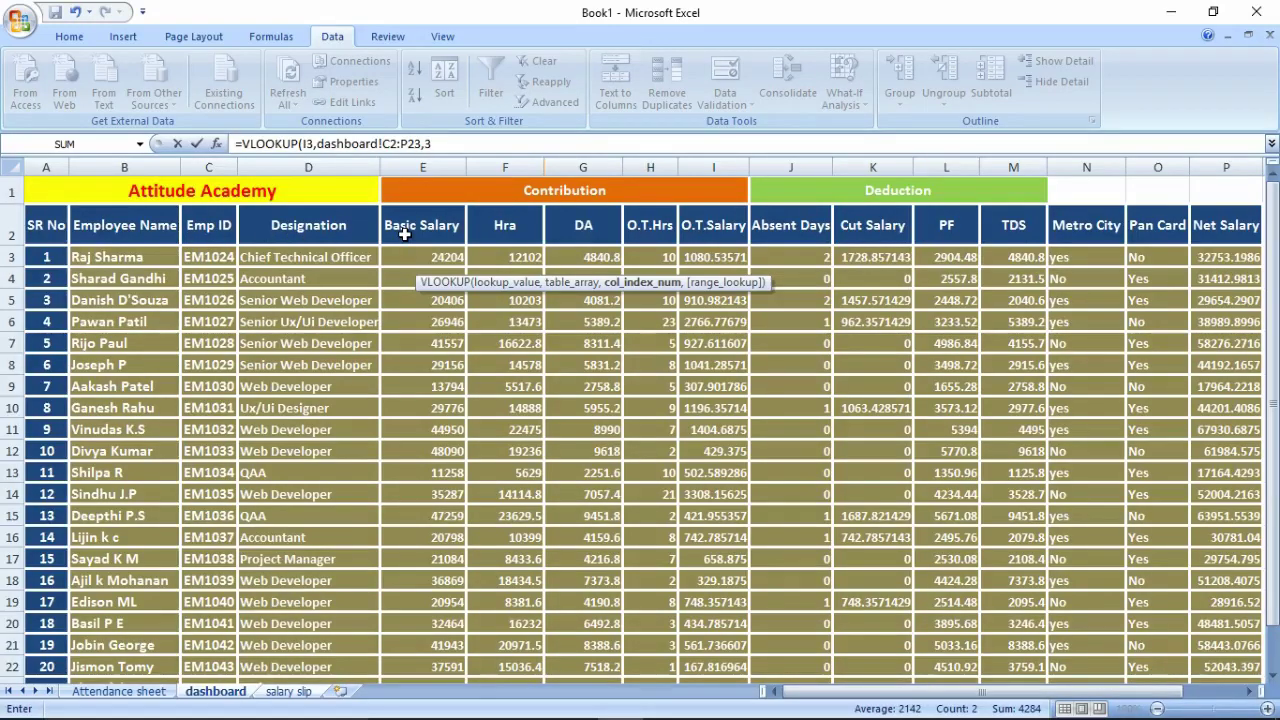
type(",0")
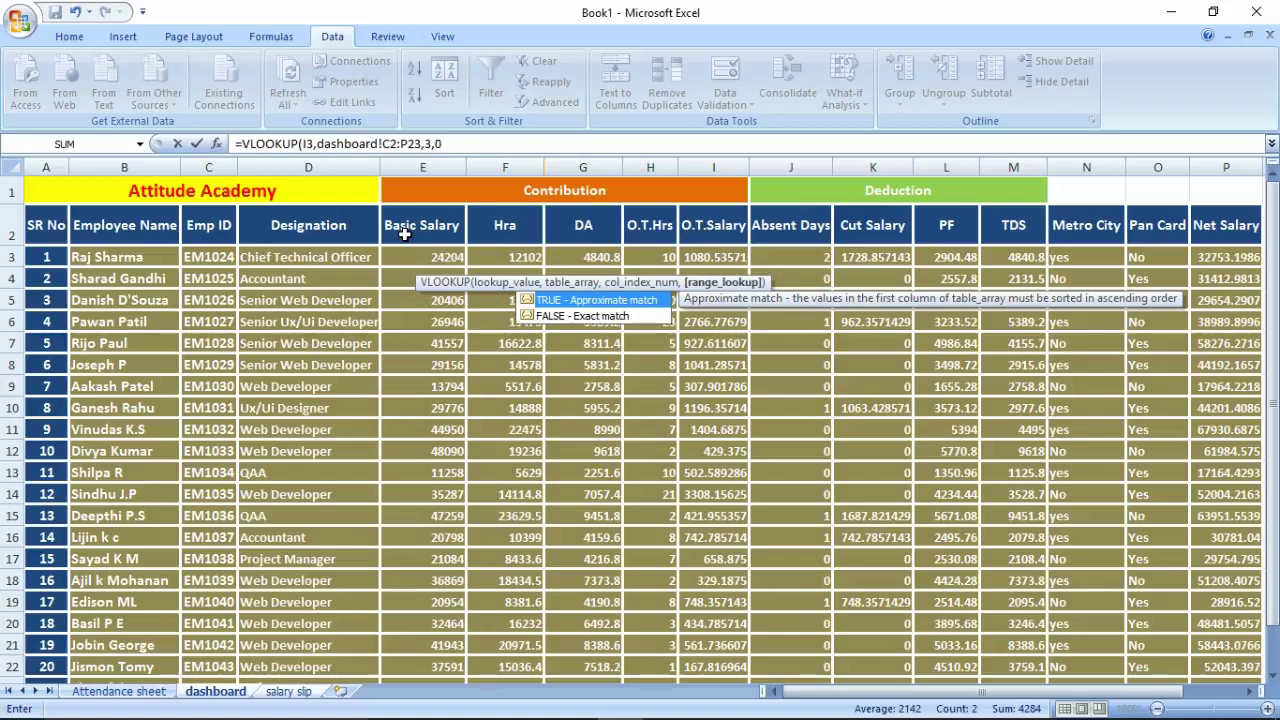
type(")")
key("Return")
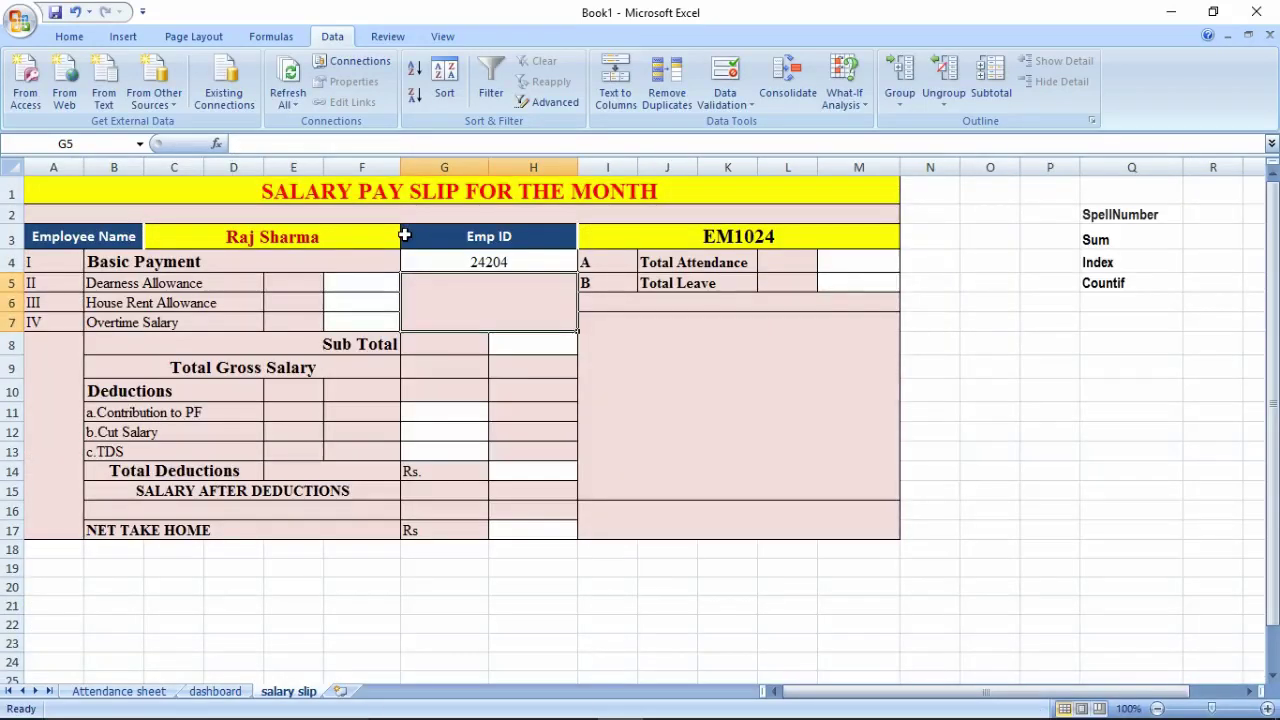
Step: Select the G4 formula text after the equals sign for reuse
left_click(463, 261)
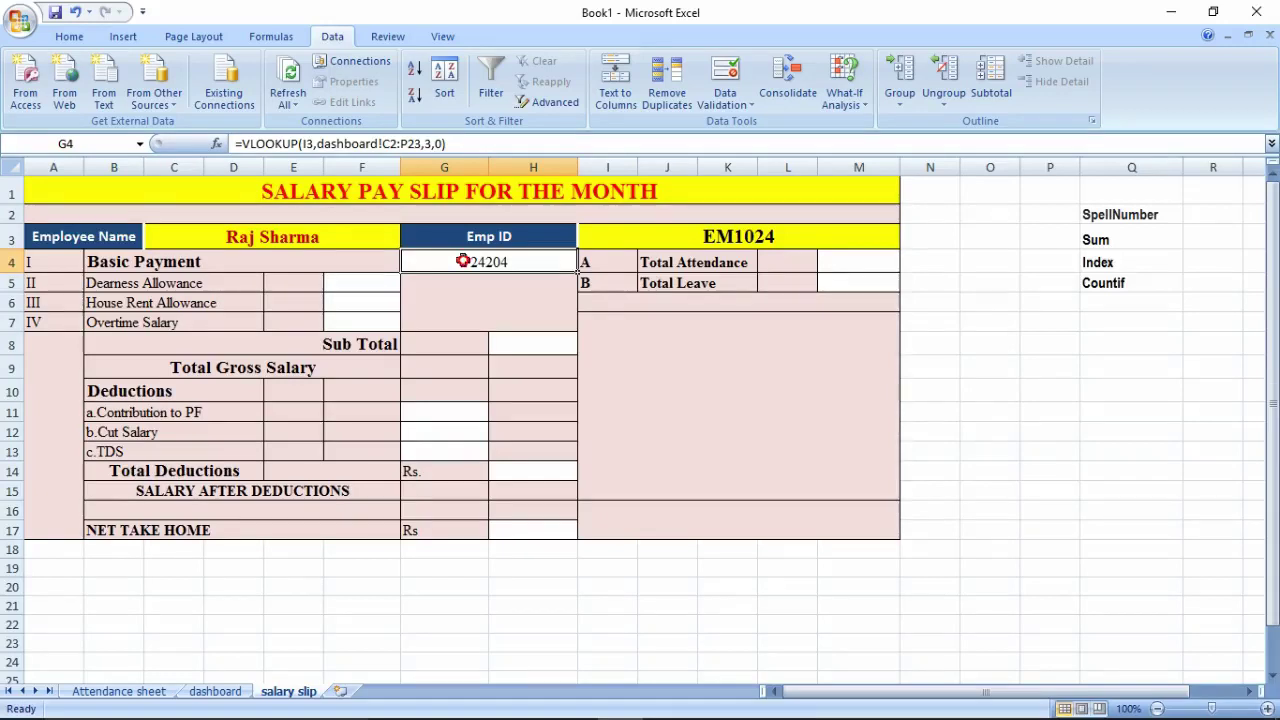
double_click(463, 261)
left_click_drag(609, 263, 373, 261)
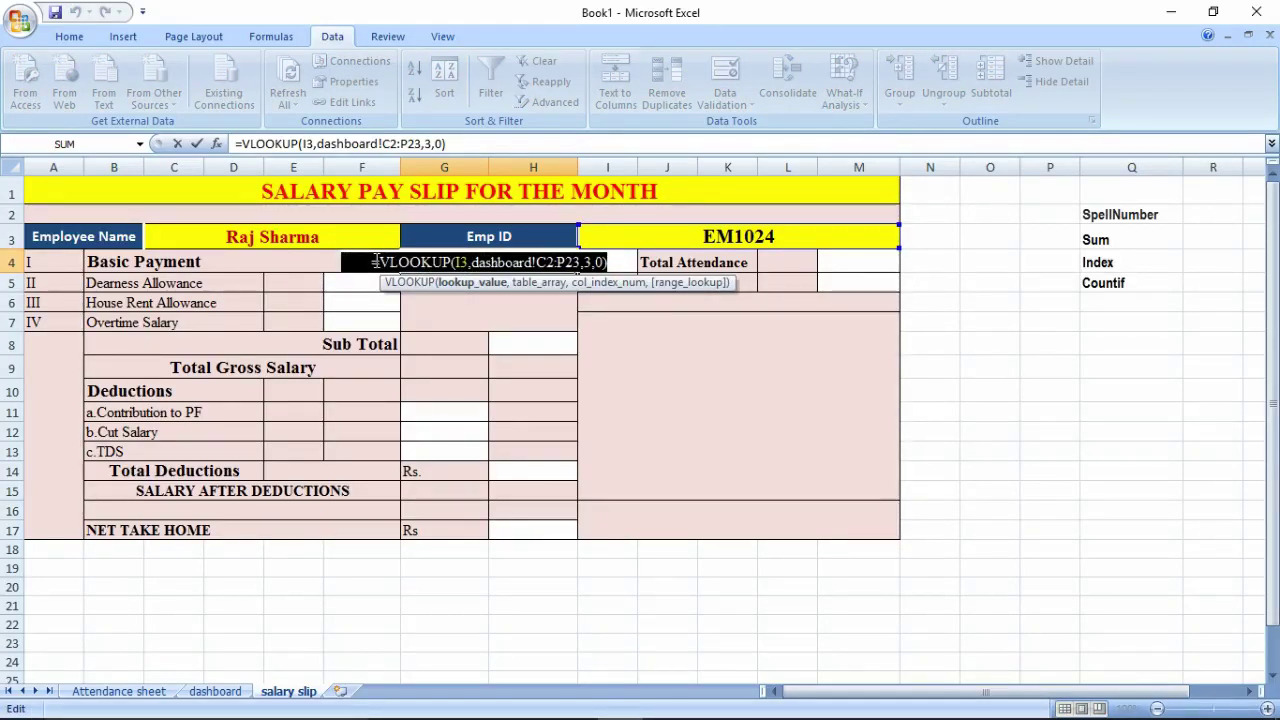
left_click_drag(375, 261, 379, 262)
key("ctrl+c")
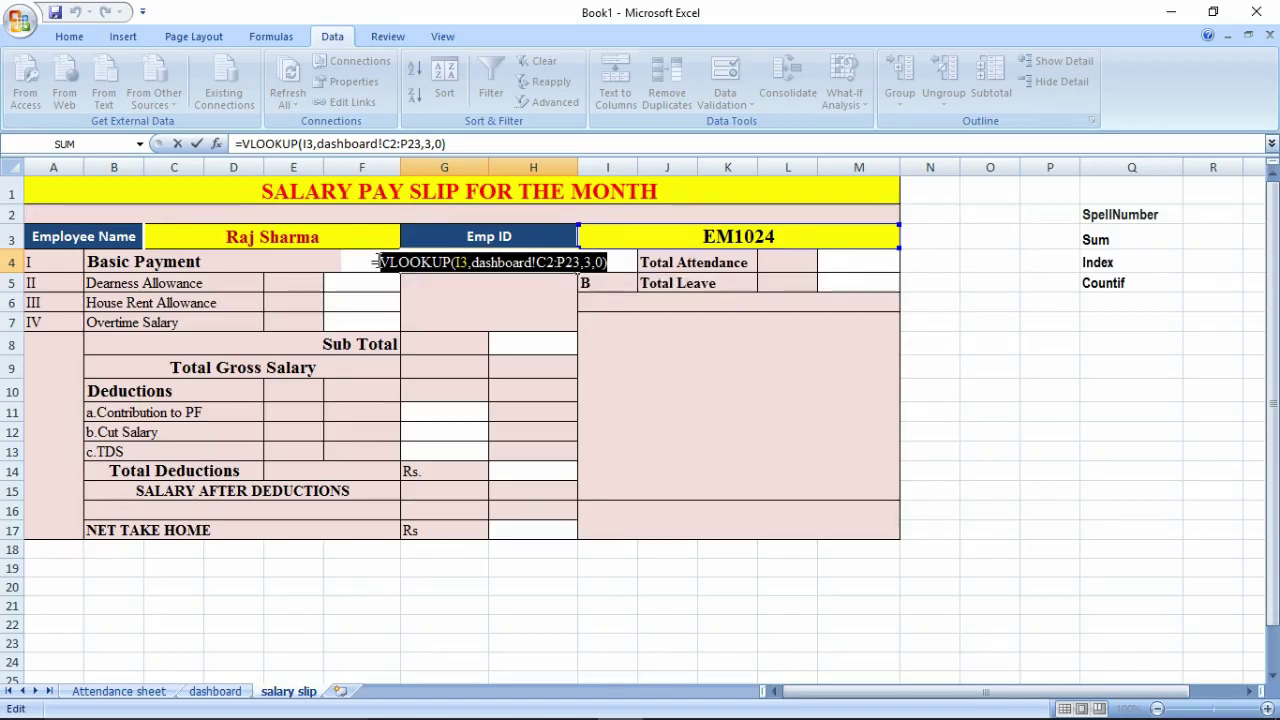
key("Escape")
left_click(369, 281)
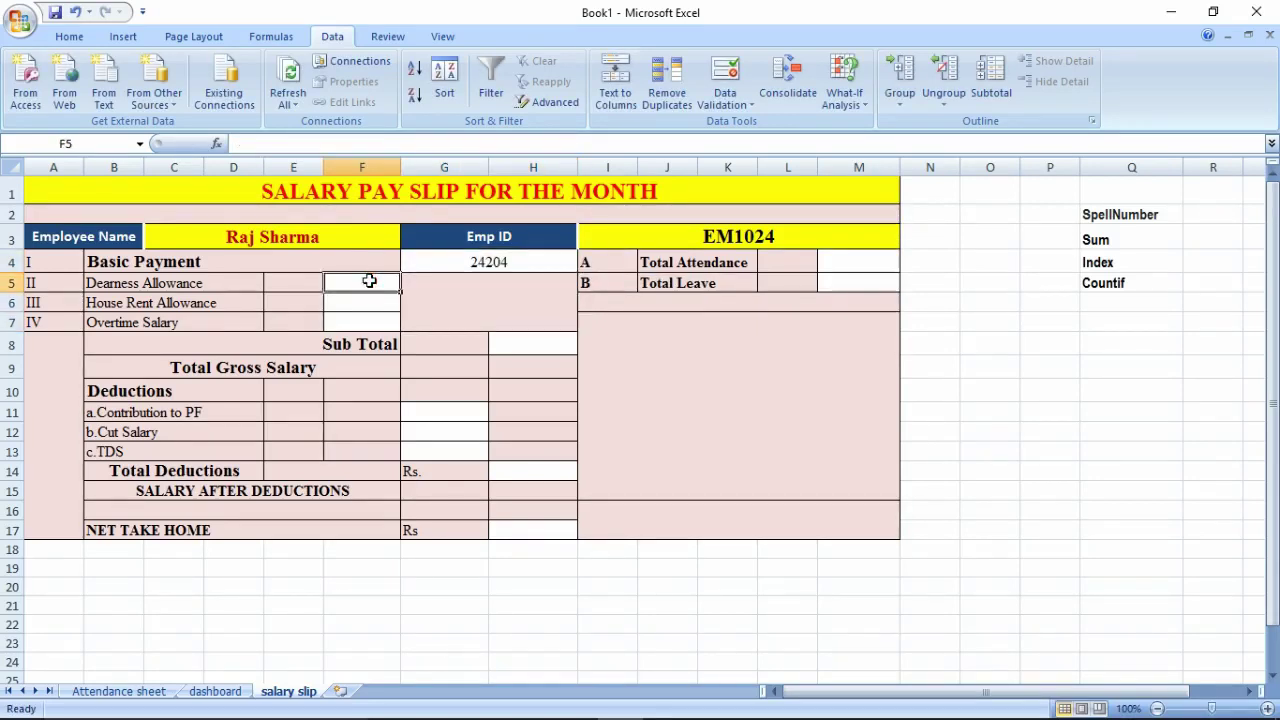
Step: Paste the lookup into F5 with column index 4 for Dearness Allowance 4840.8
type("=")
key("ctrl+v")
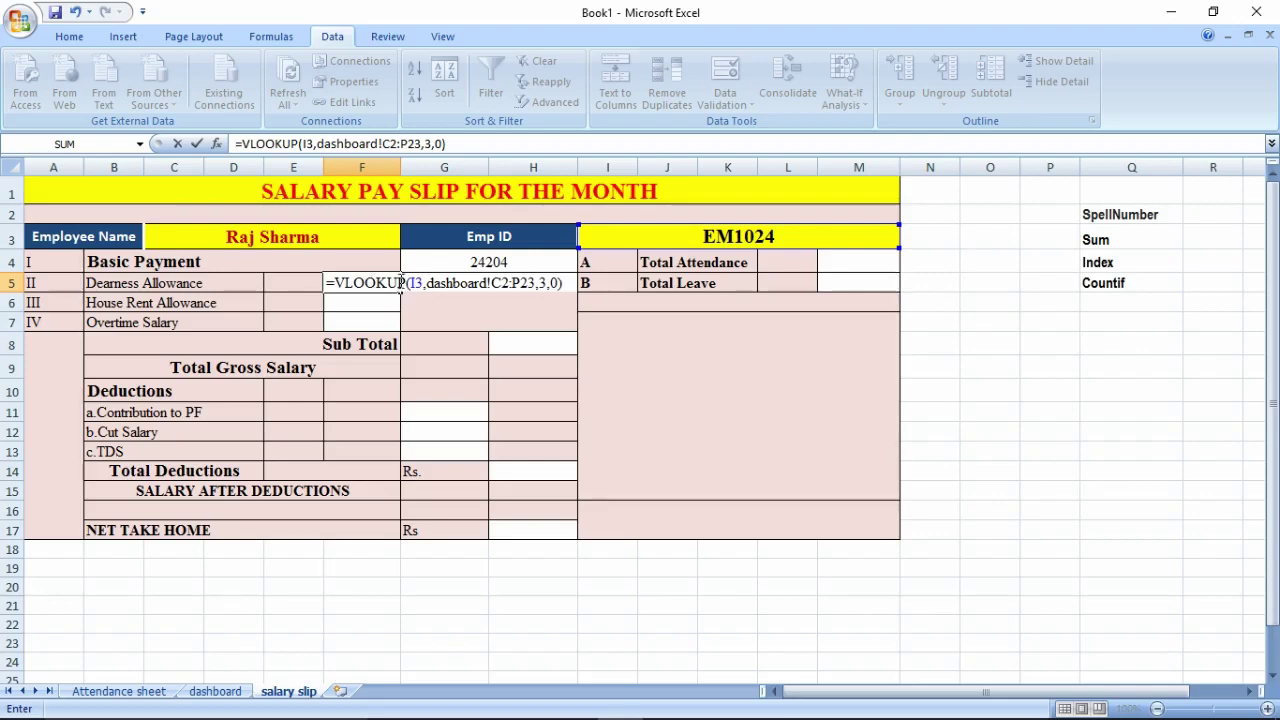
left_click(545, 284)
key("BackSpace")
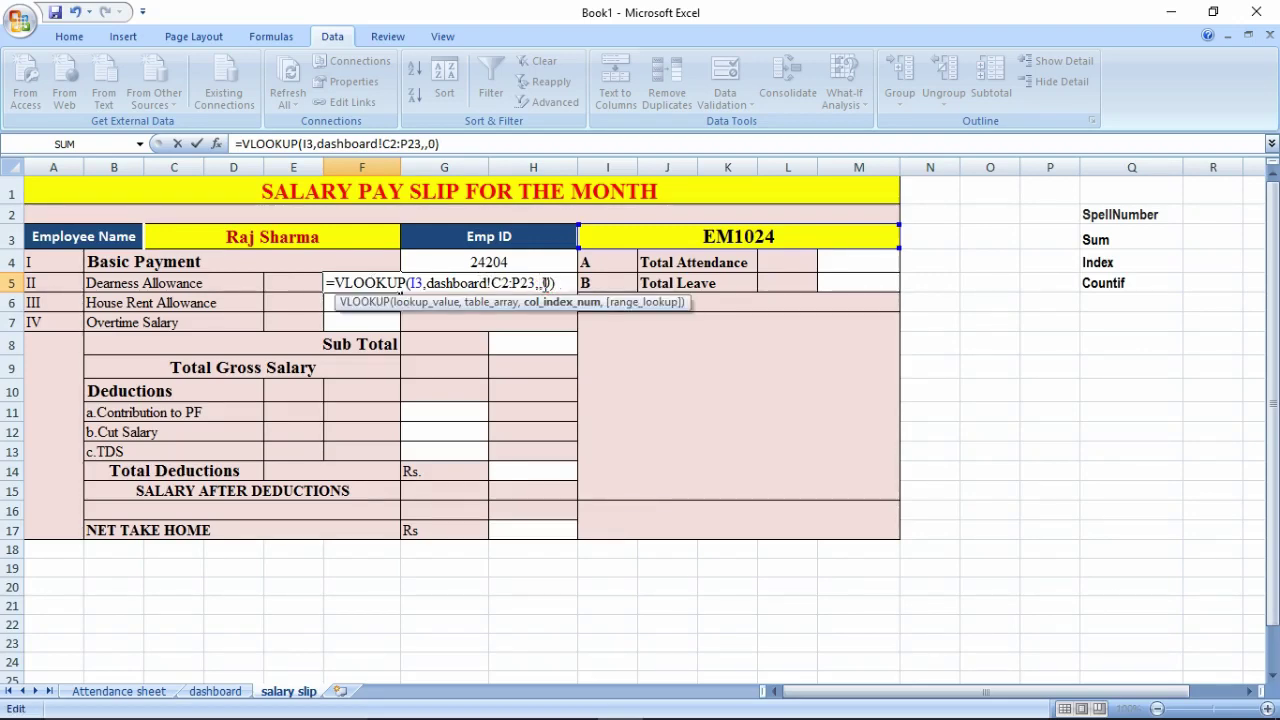
type("4")
key("Return")
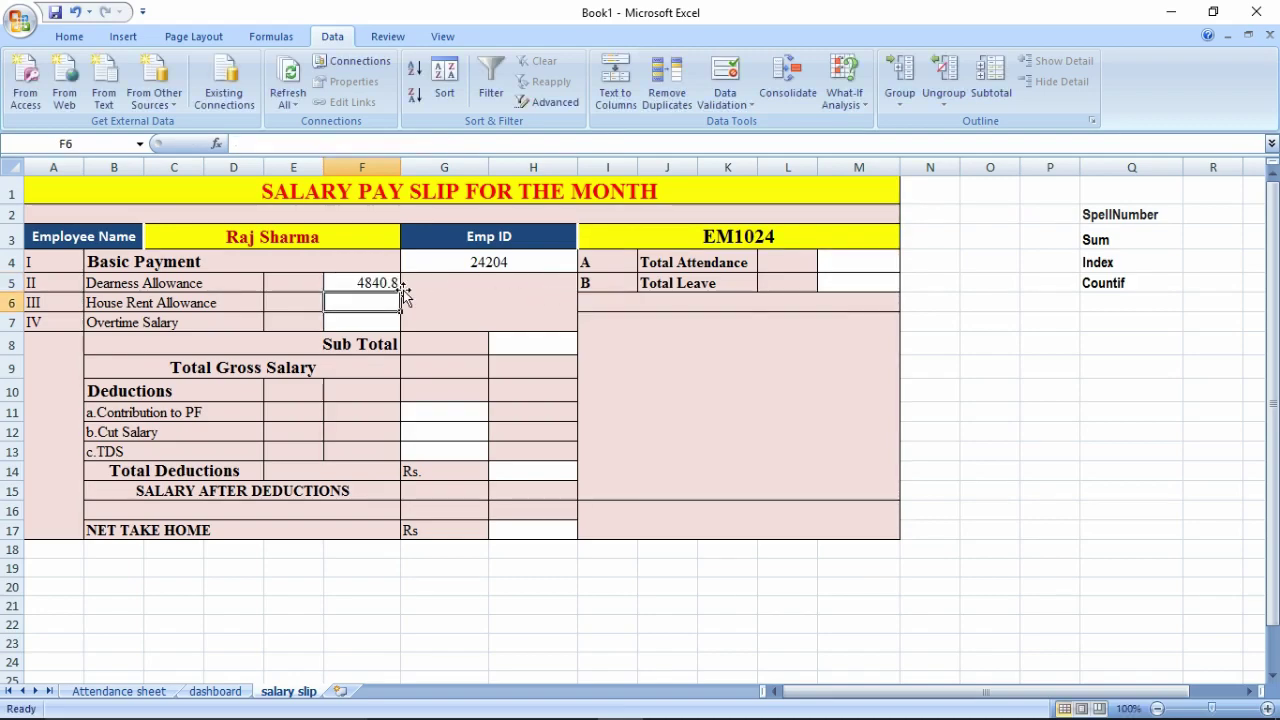
Step: Fill the F5 lookup formula down into the House Rent Allowance cell F6
left_click(226, 692)
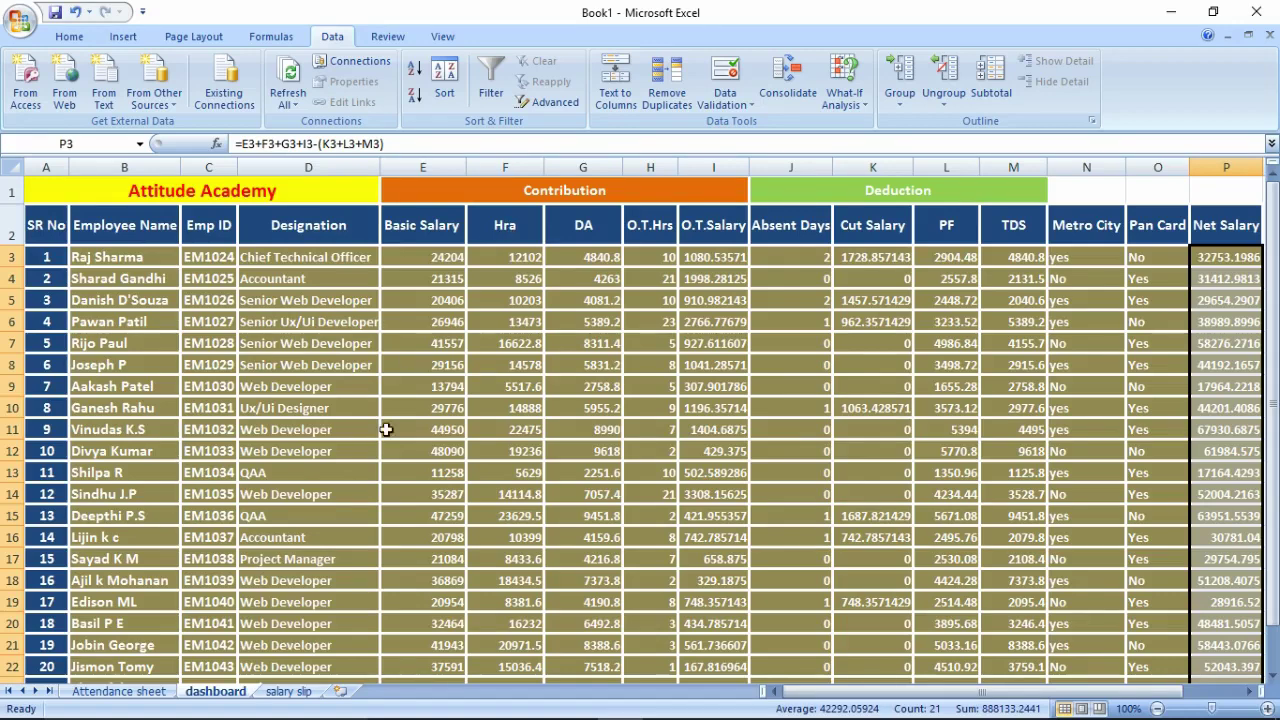
left_click(288, 691)
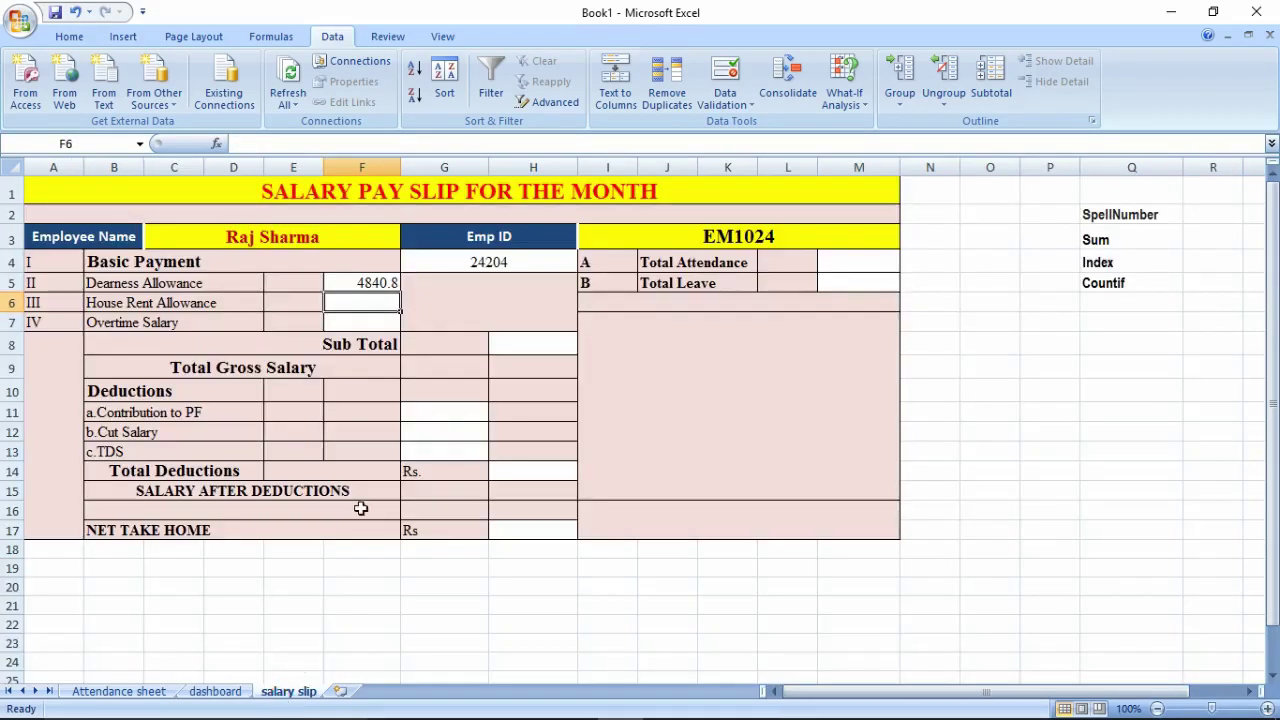
left_click_drag(375, 283, 367, 301)
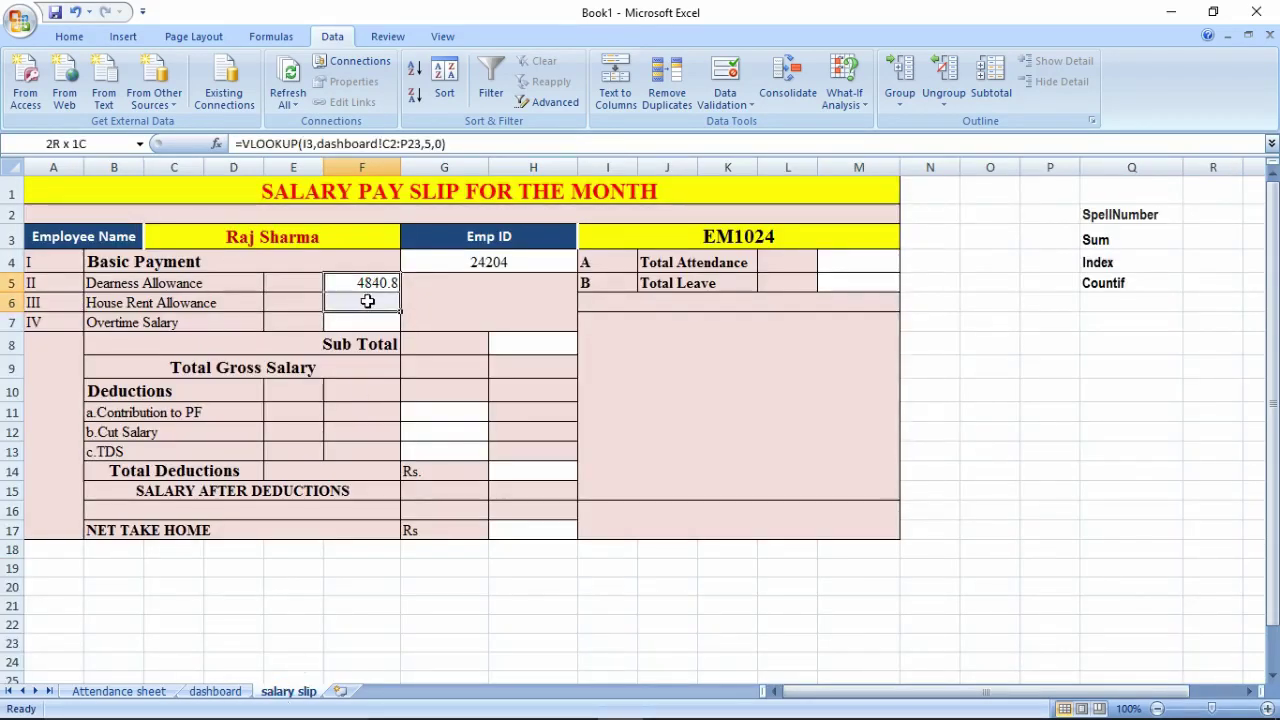
key("ctrl+d")
double_click(367, 301)
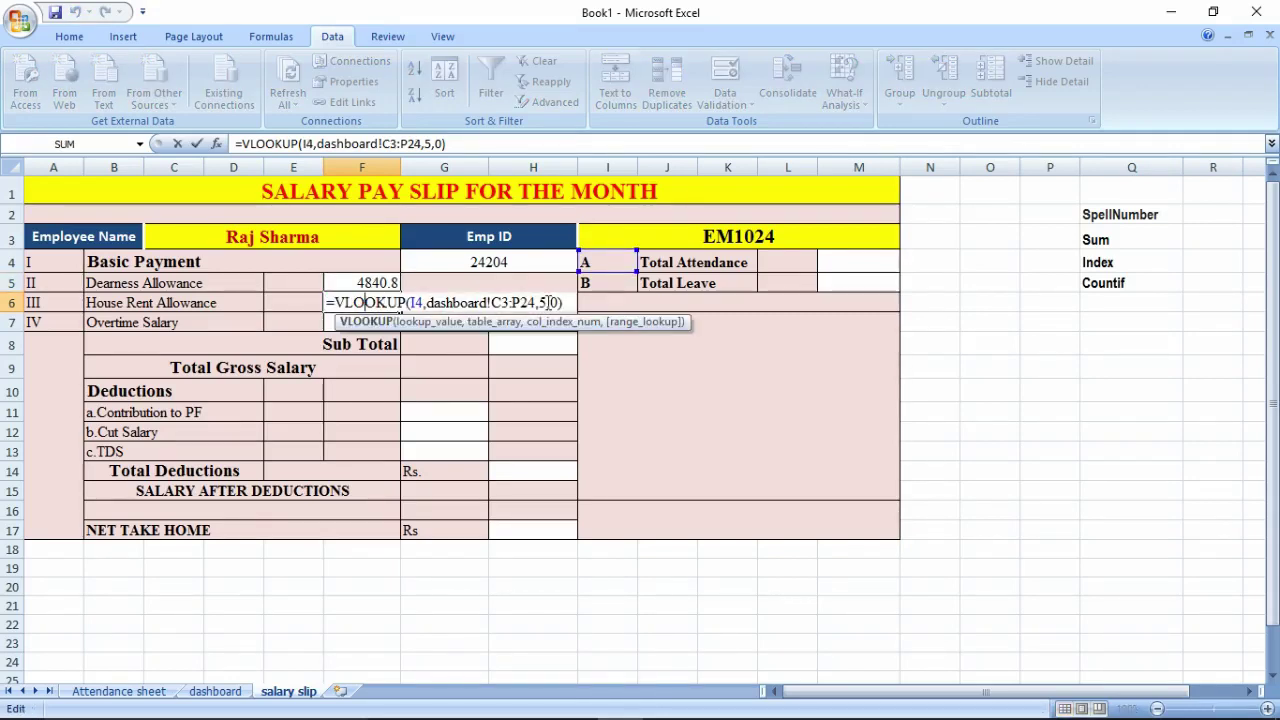
left_click(548, 302)
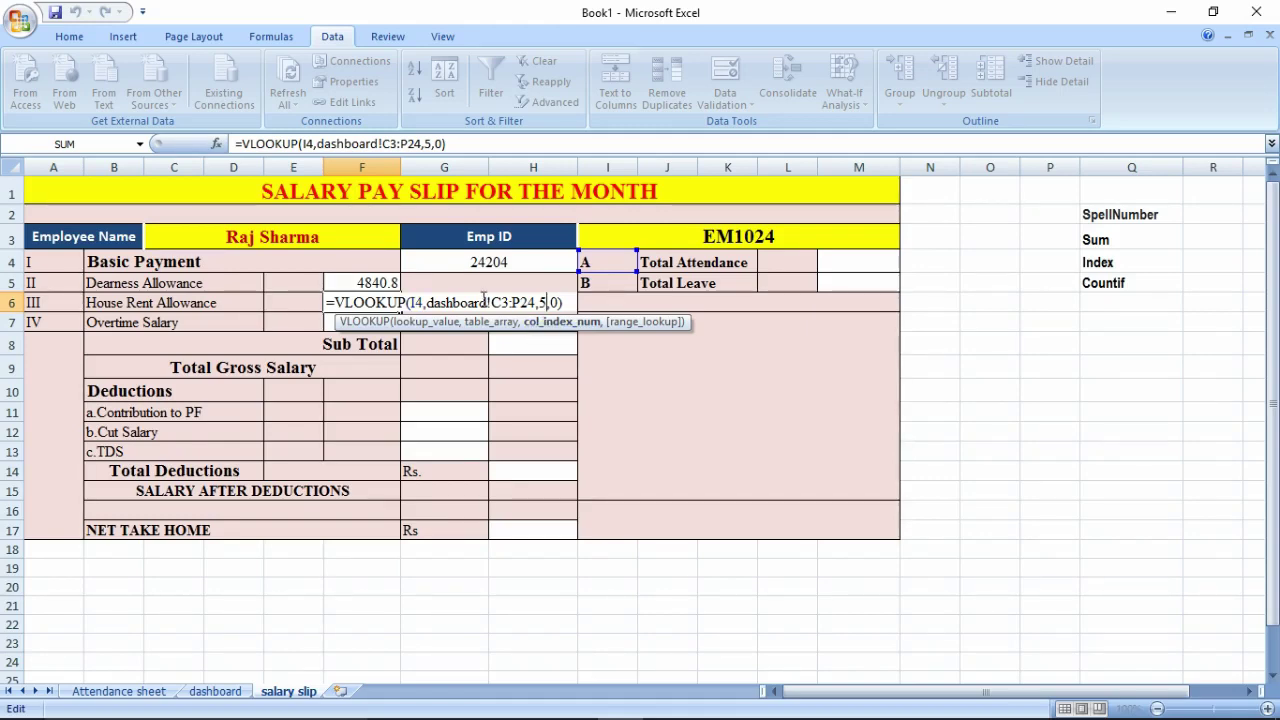
key("Return")
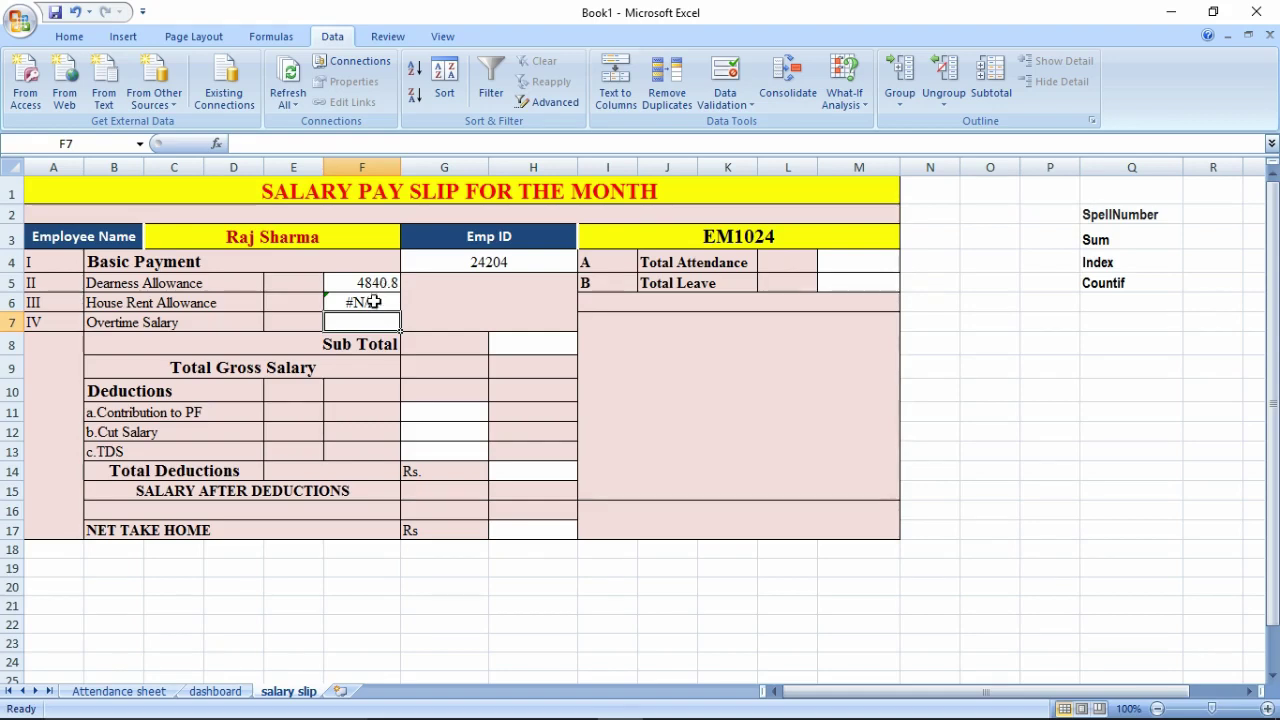
Step: Re-enter F6 as the pasted VLOOKUP with column 4, returning rent allowance 12102
left_click(371, 300)
key("ctrl+v")
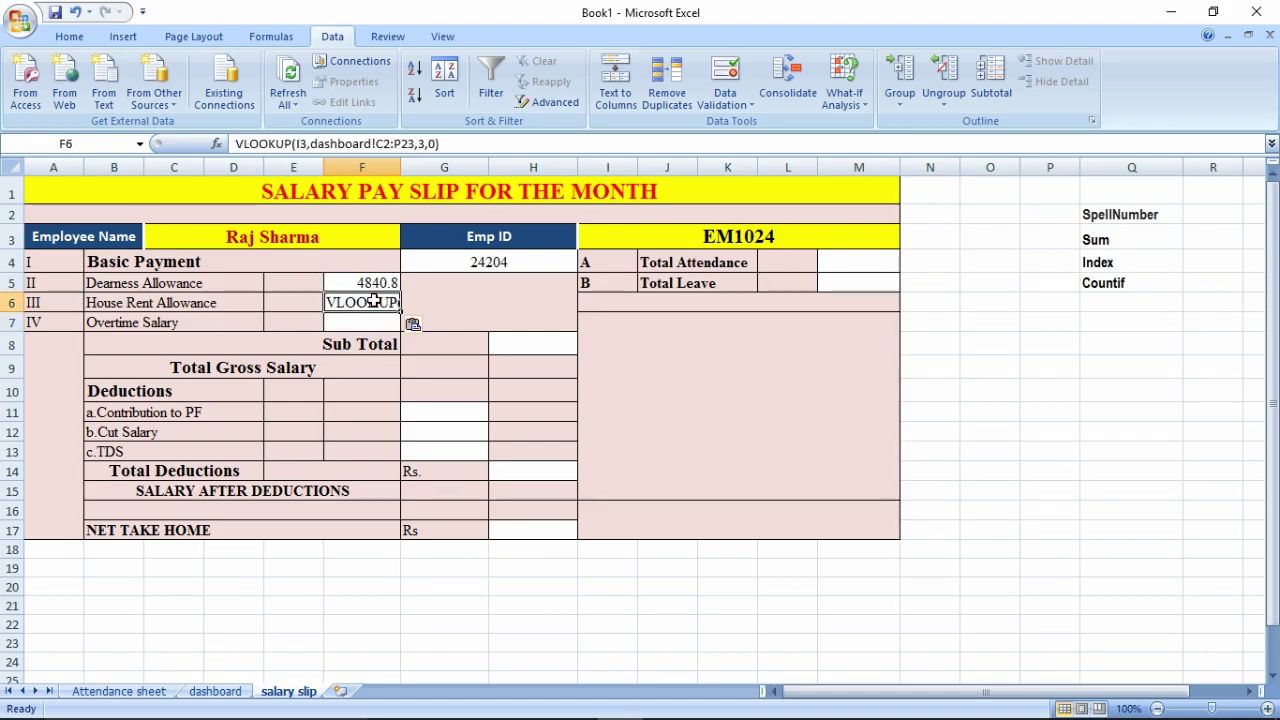
double_click(331, 302)
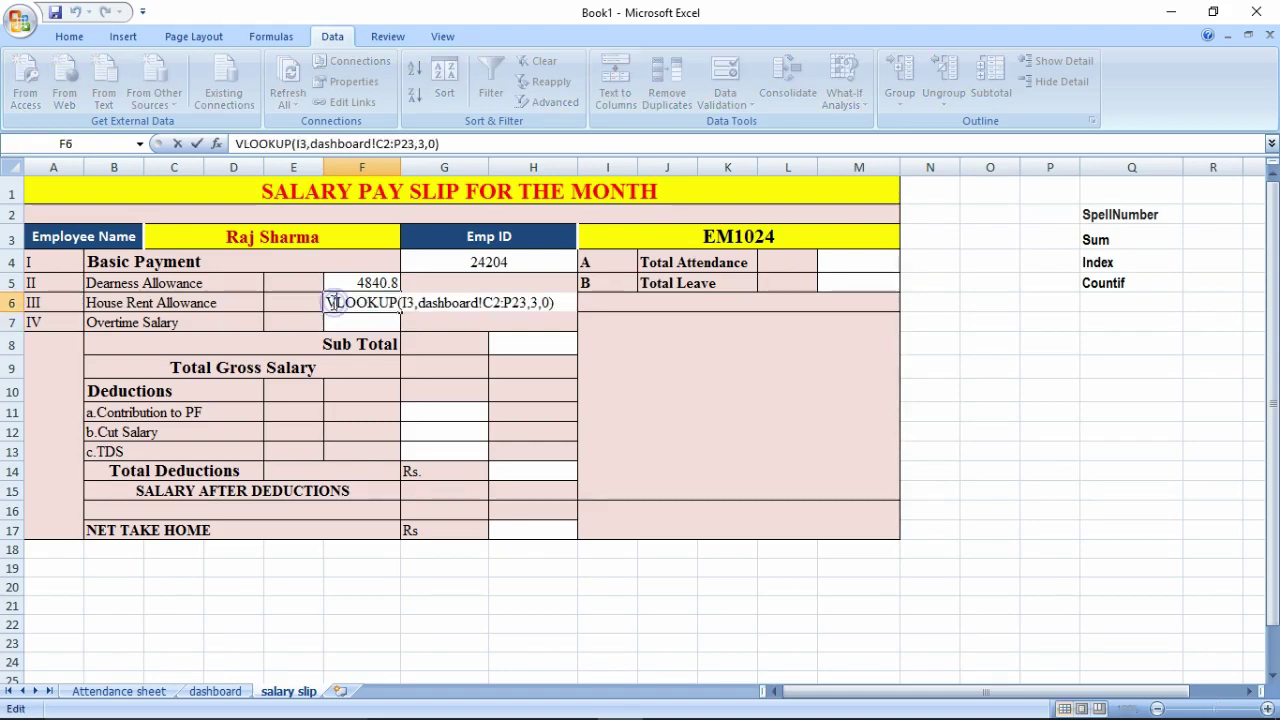
type("=")
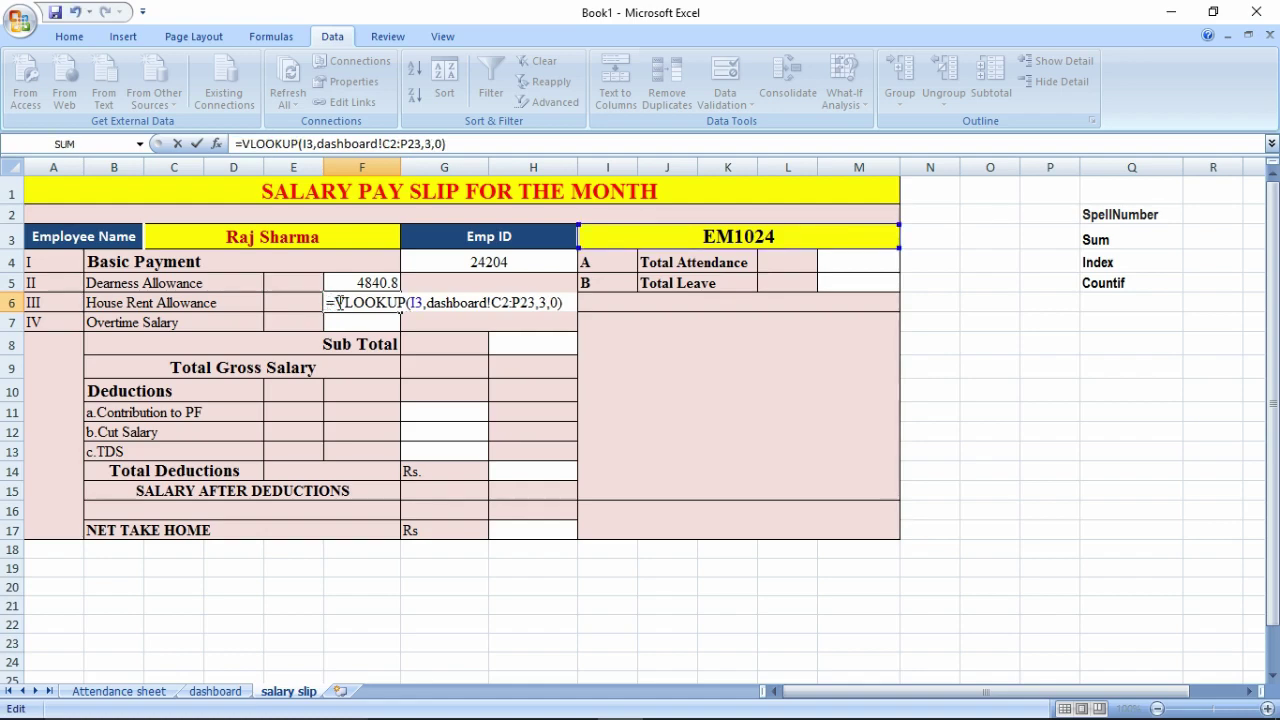
key("BackSpace")
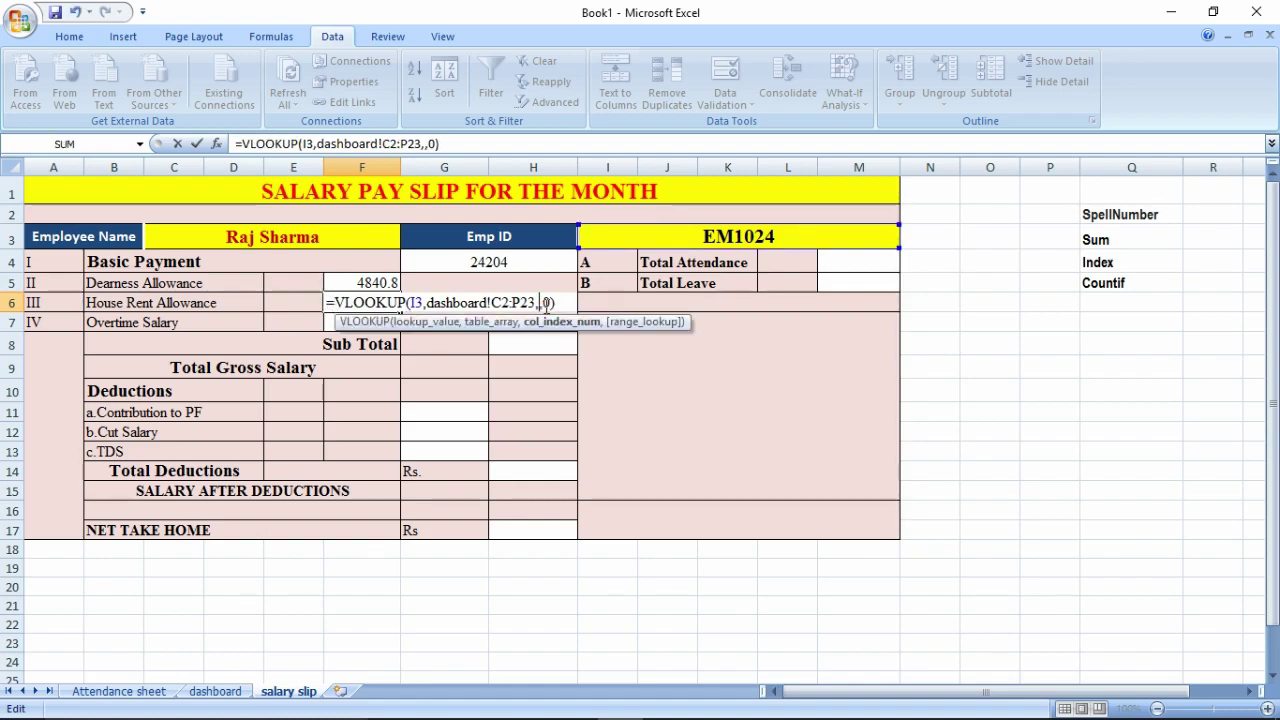
type("4")
key("Return")
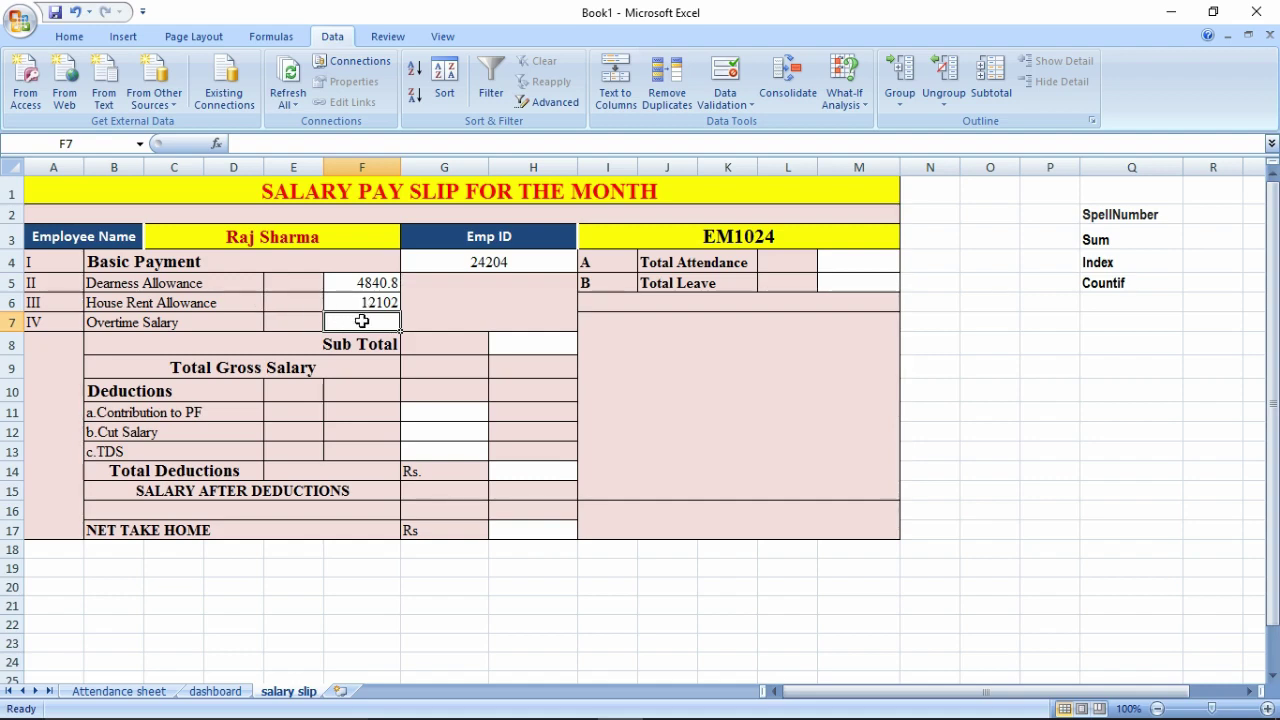
Step: Enter the Overtime Salary VLOOKUP in F7 and count dashboard columns to O.T.Salary
type("=")
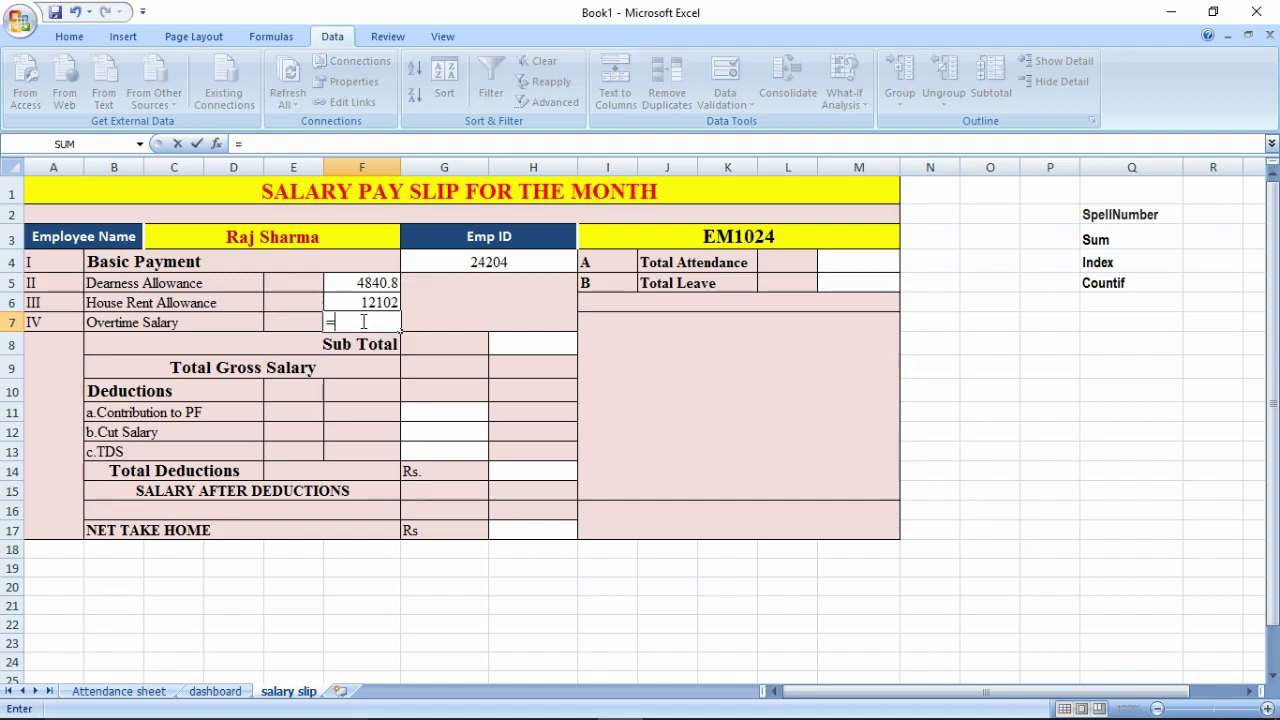
type("VLOOKUP(I3,dashboard!C2:F23,3,0)")
key("Return")
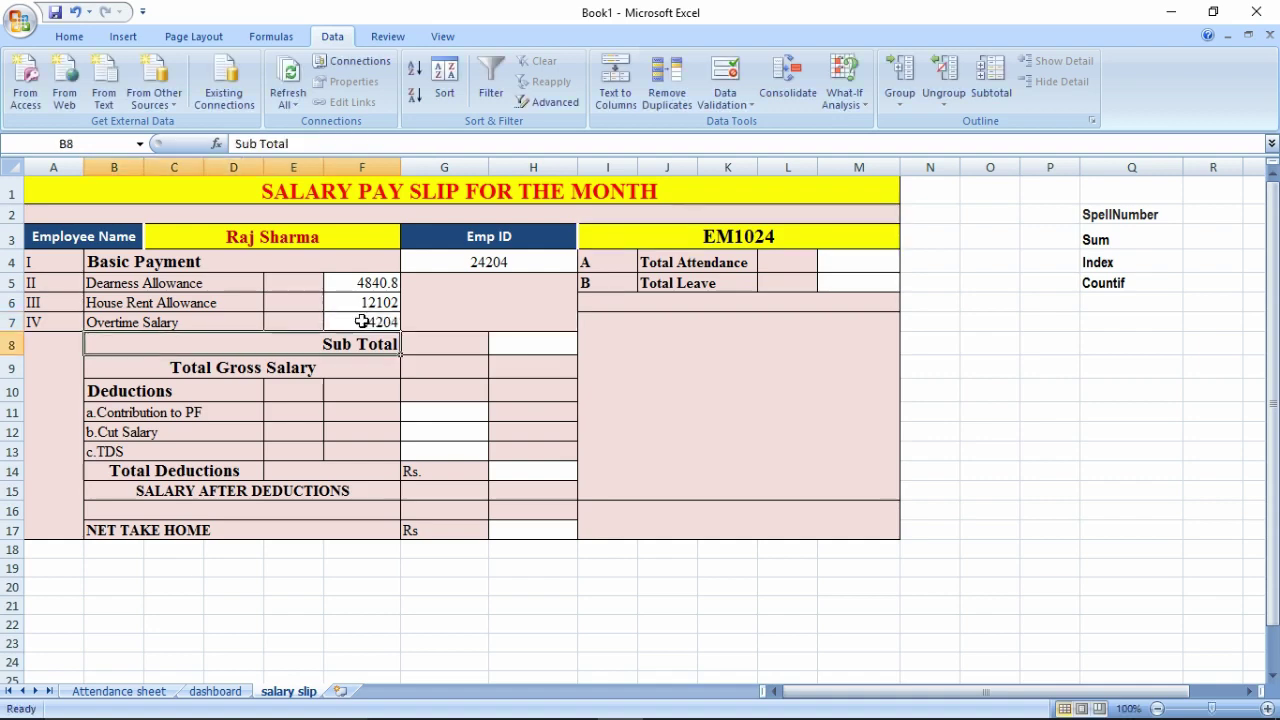
left_click(226, 692)
left_click(200, 217)
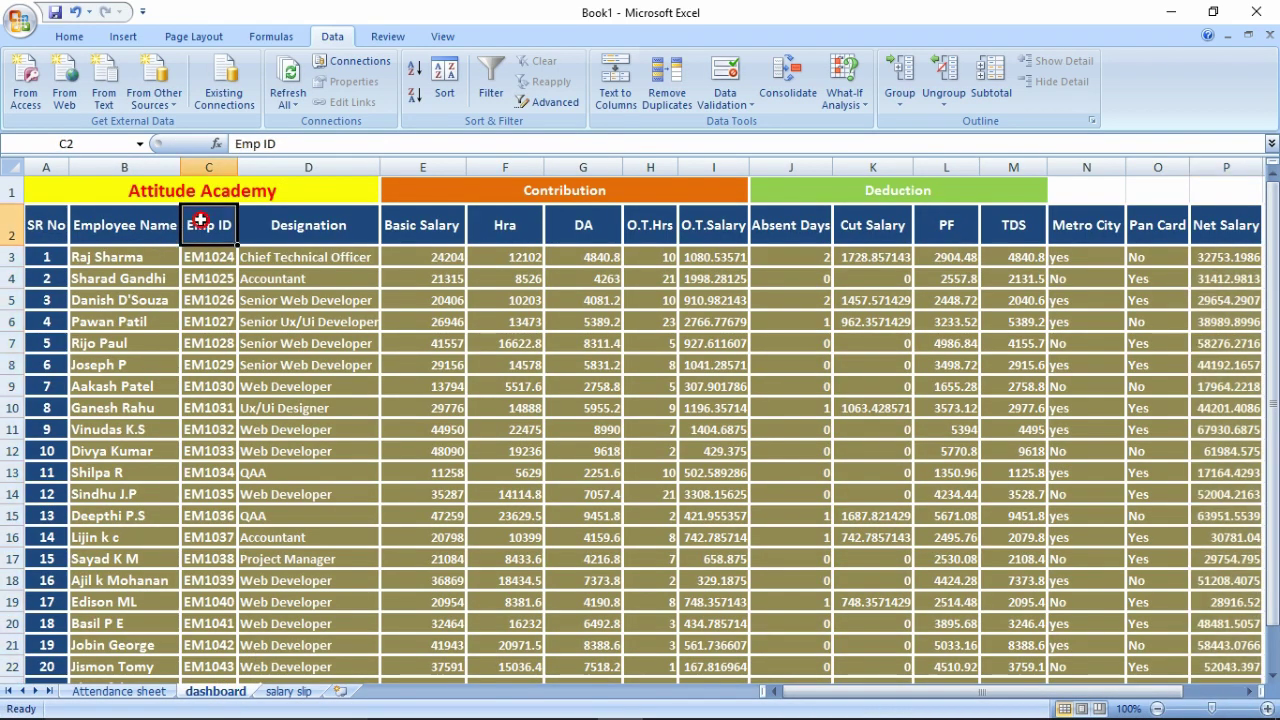
left_click(298, 223)
left_click(405, 217)
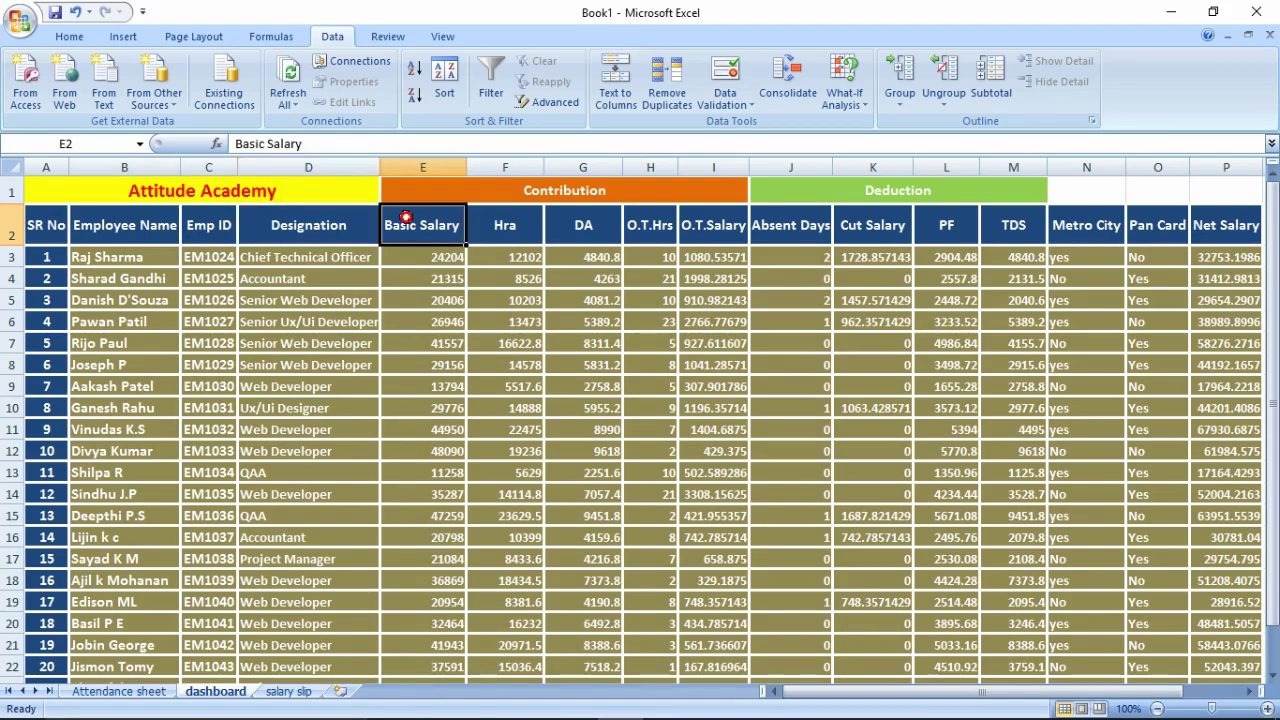
left_click(504, 228)
left_click(561, 229)
left_click(688, 225)
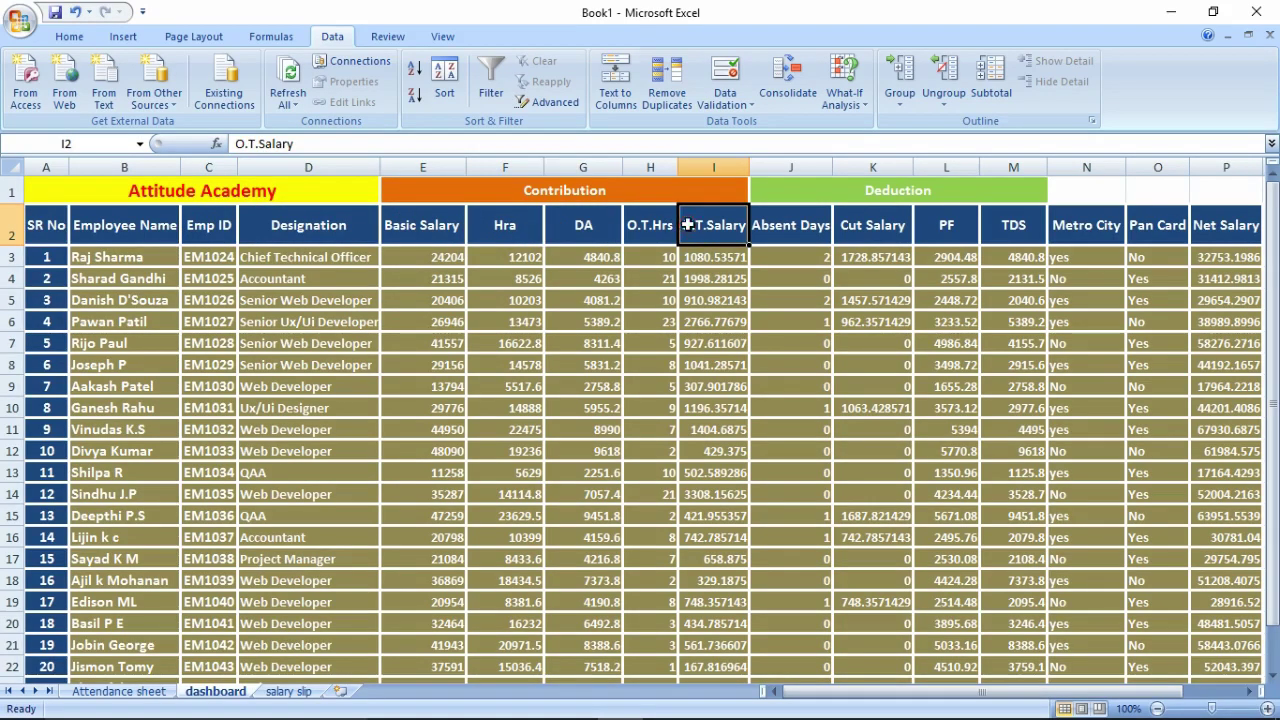
left_click(288, 691)
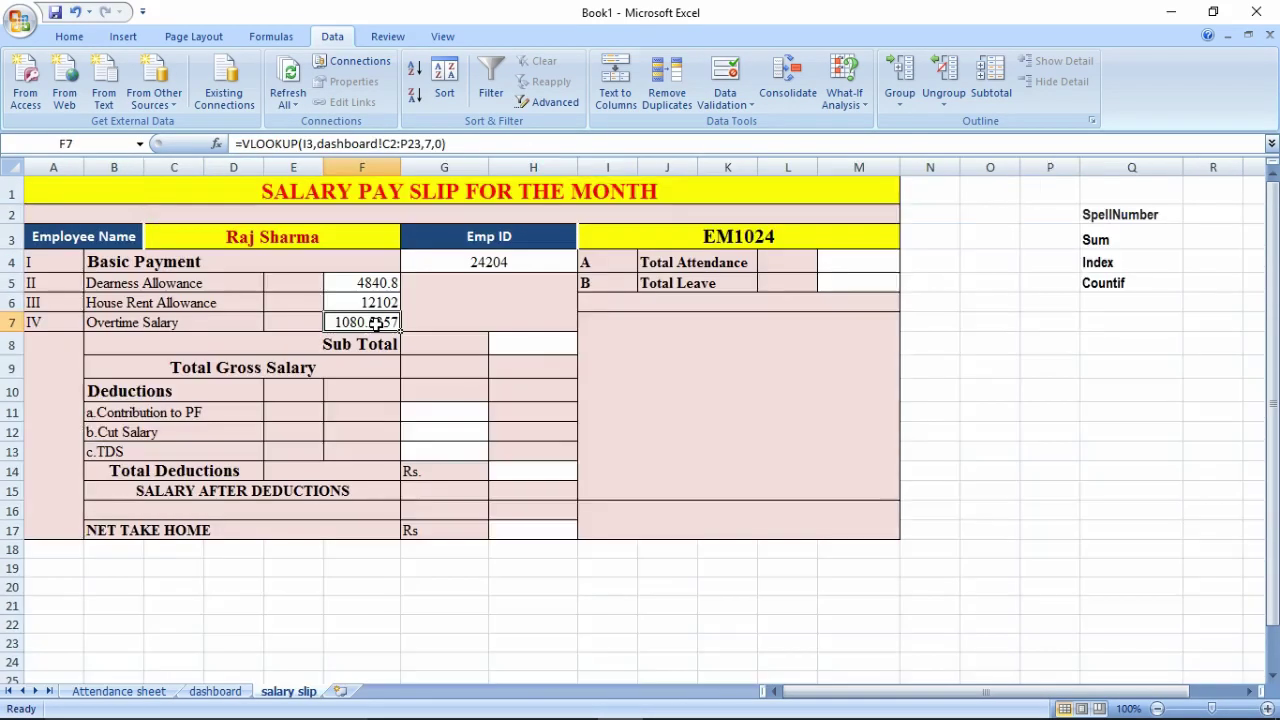
left_click(518, 344)
Step: Set Sub Total H8 to =G4+F5+F6+F7, giving 42227.33571
type("=")
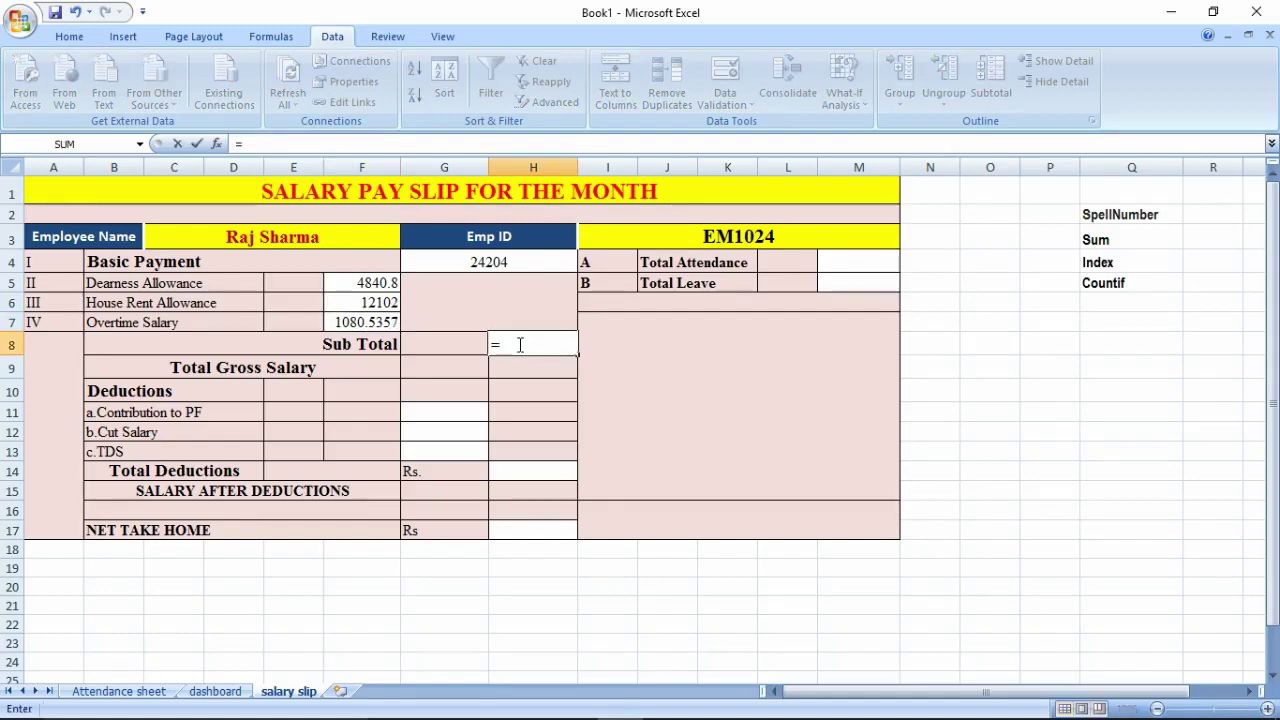
left_click(477, 263)
type("+")
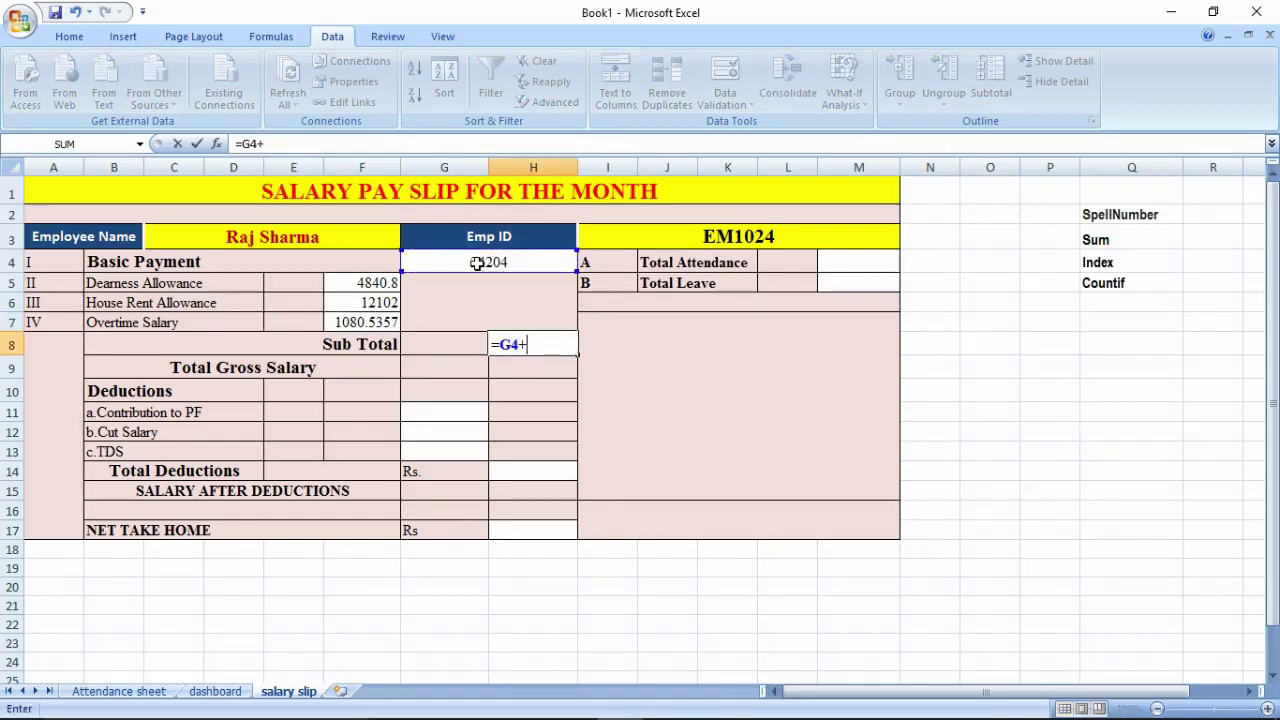
left_click(373, 283)
type("+")
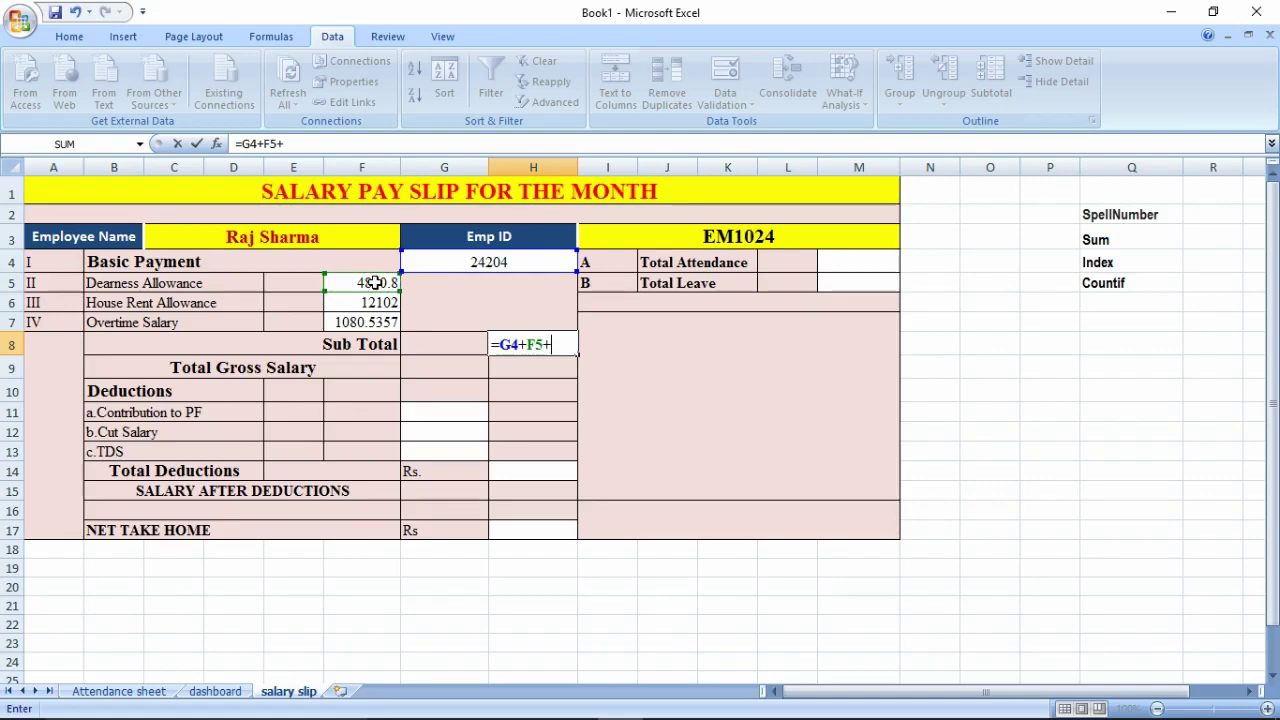
left_click(373, 303)
type("+")
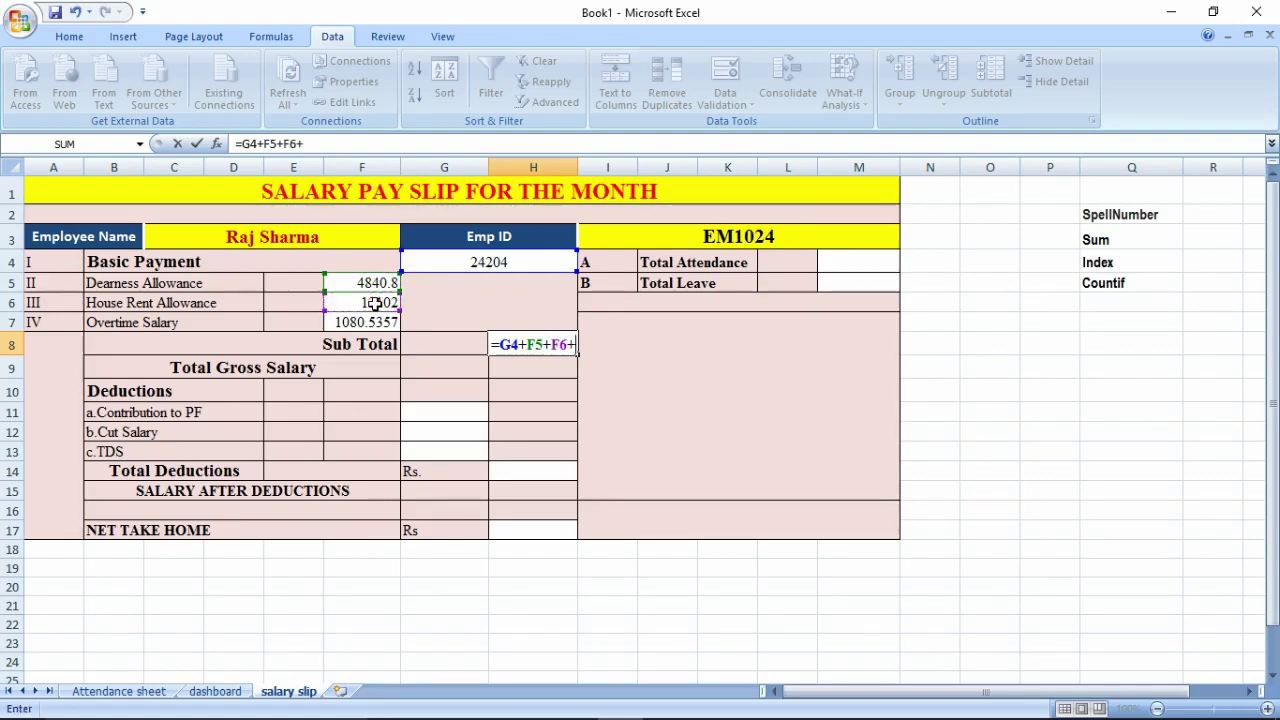
left_click(365, 322)
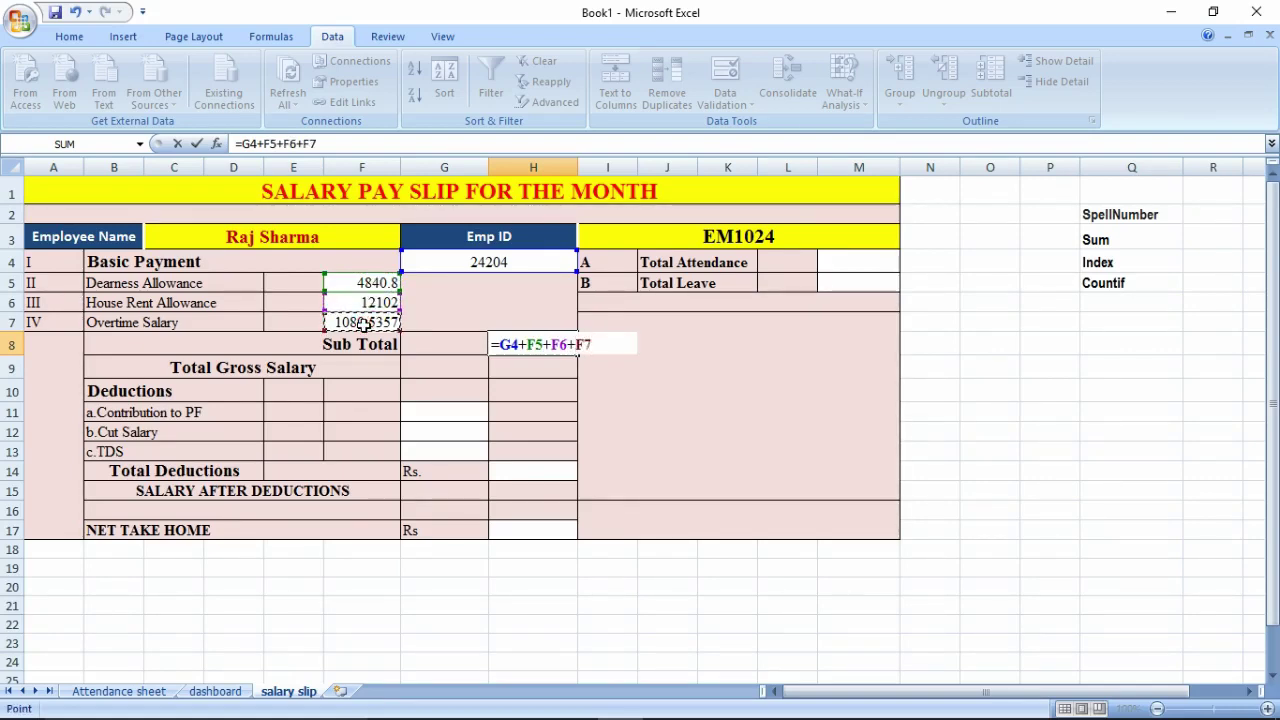
key("Return")
left_click(507, 342)
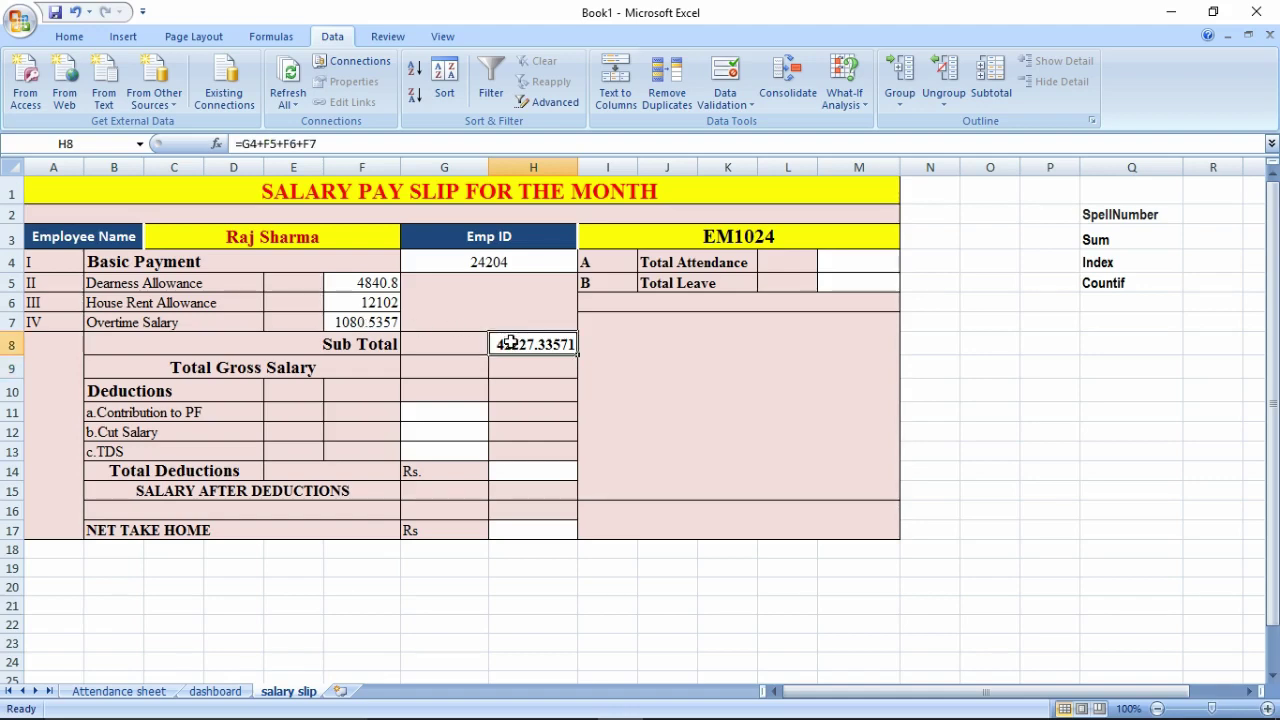
Step: Set Total Gross Salary H9 to =H8
left_click(529, 367)
type("=")
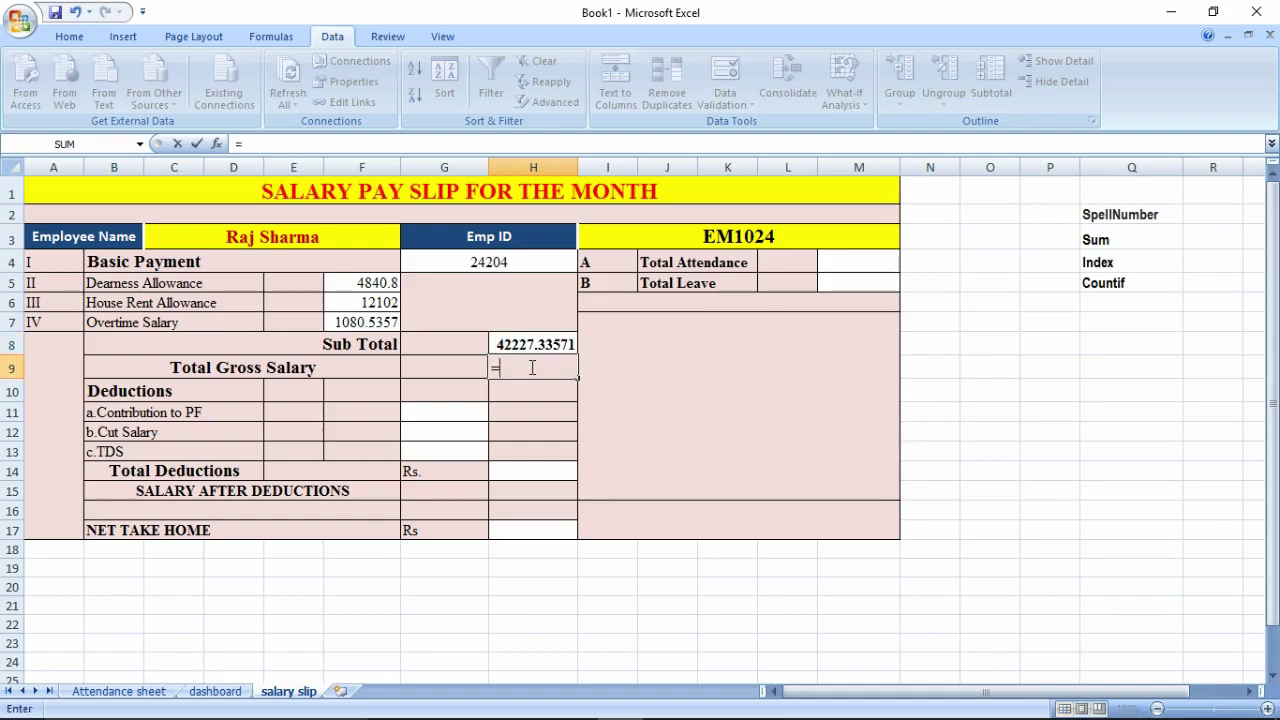
type("H8")
key("Return")
left_click(531, 367)
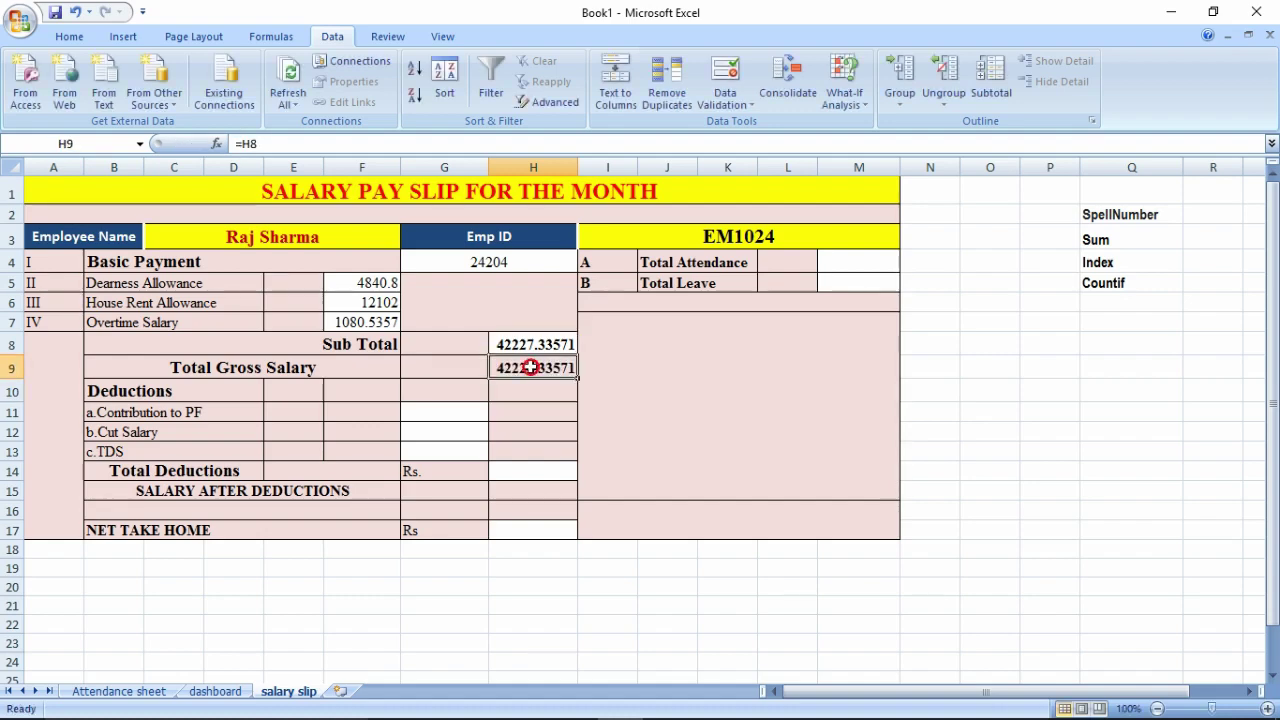
left_click(432, 413)
Step: Look up Contribution to PF with column index 10, returning 2904.48
type("=")
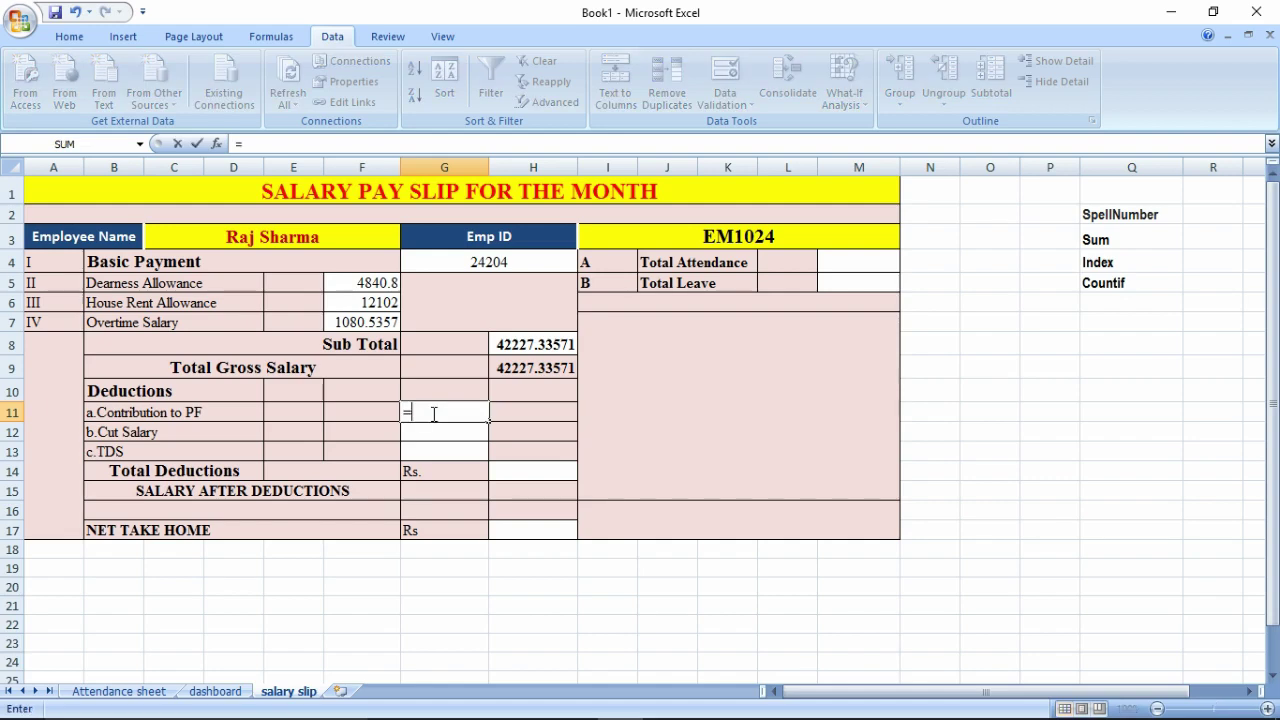
type("VLOOKUP(I3,dashboard!C2:P23,3,0)")
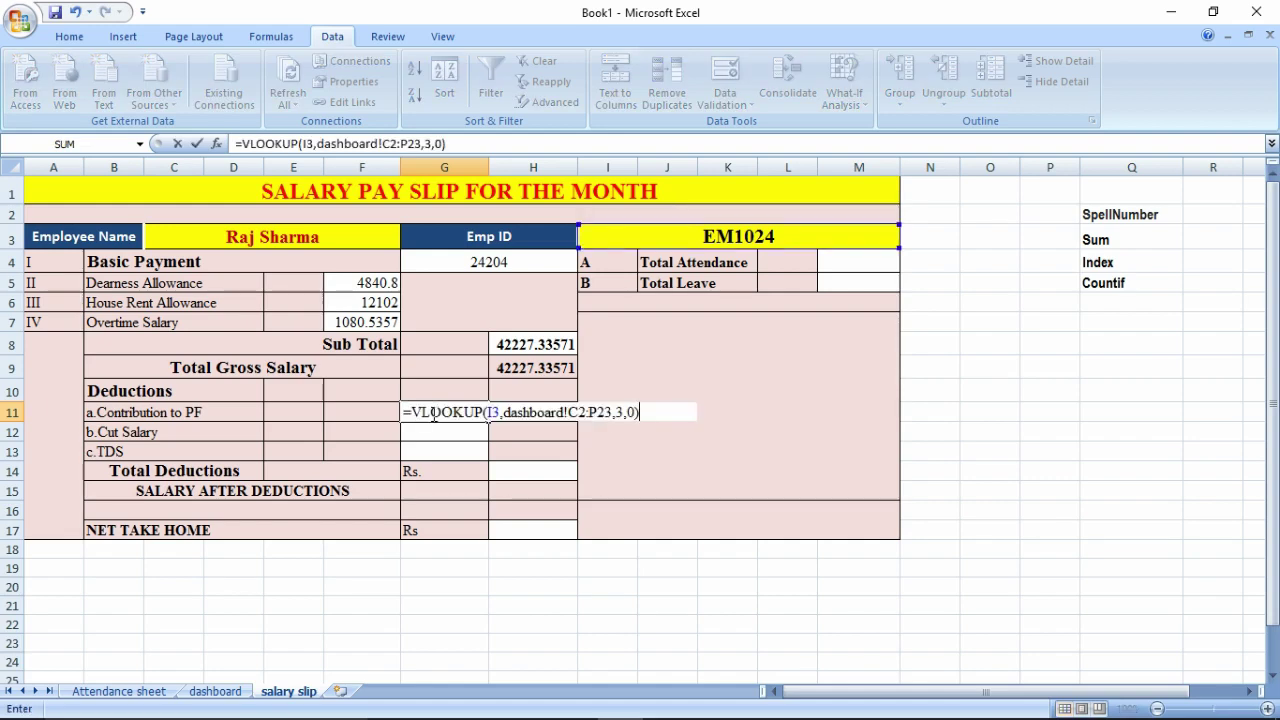
key("Return")
left_click(229, 695)
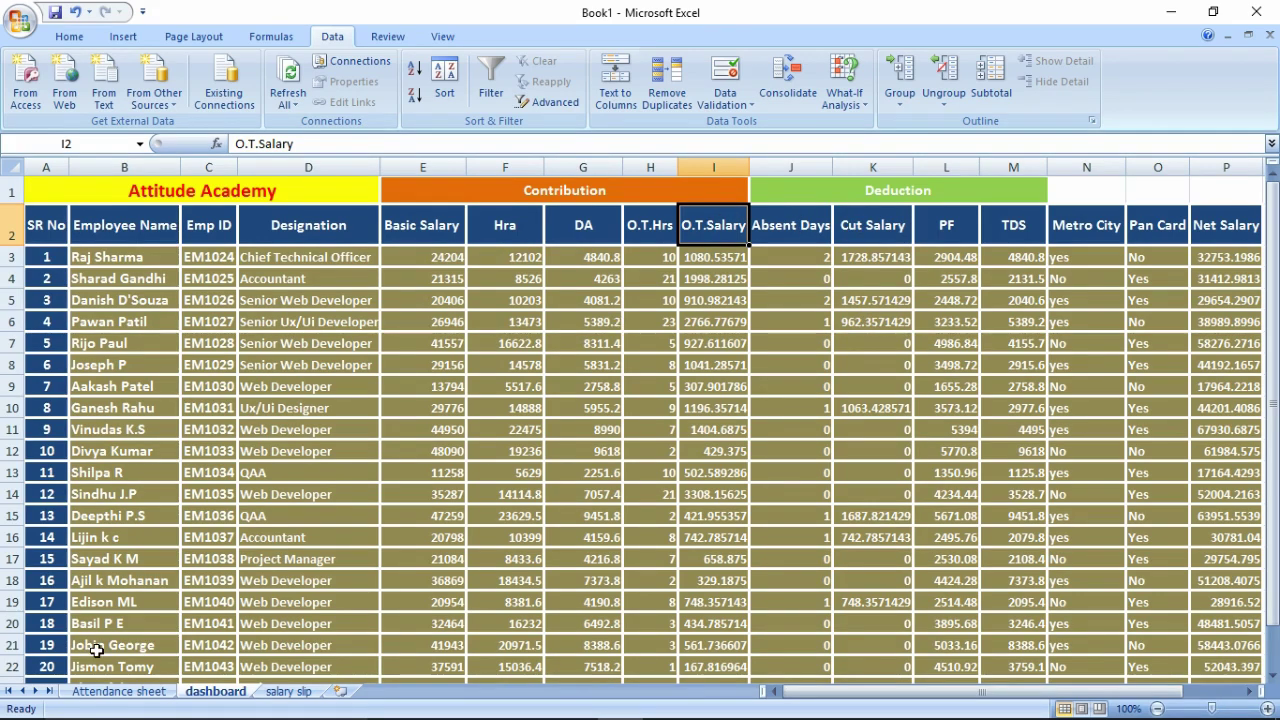
left_click(289, 691)
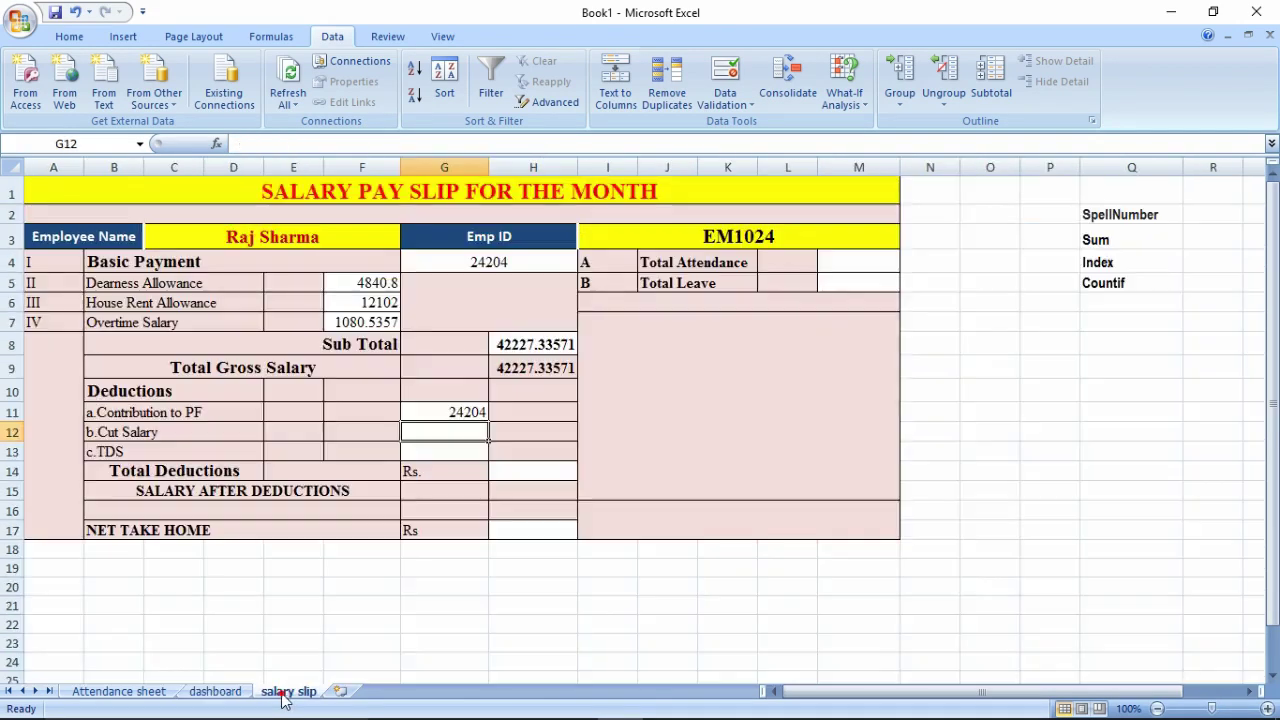
left_click(440, 413)
double_click(440, 413)
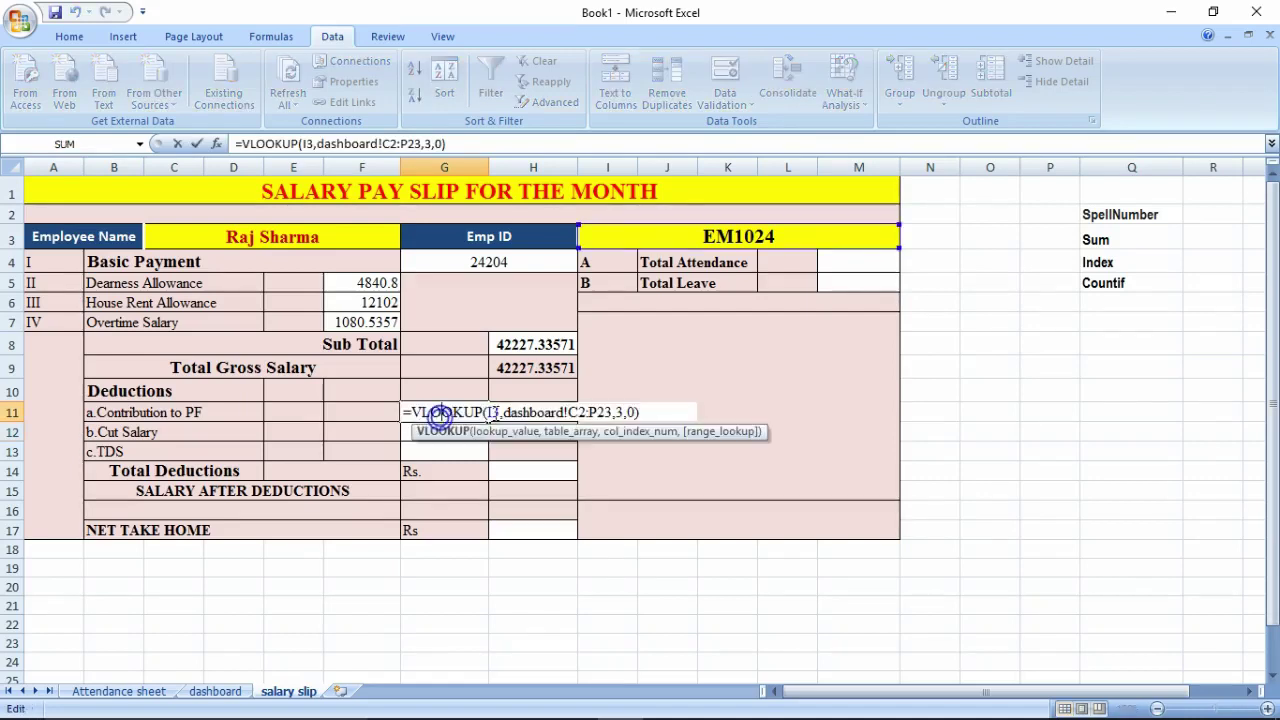
left_click(621, 411)
key("BackSpace")
type("10")
key("Return")
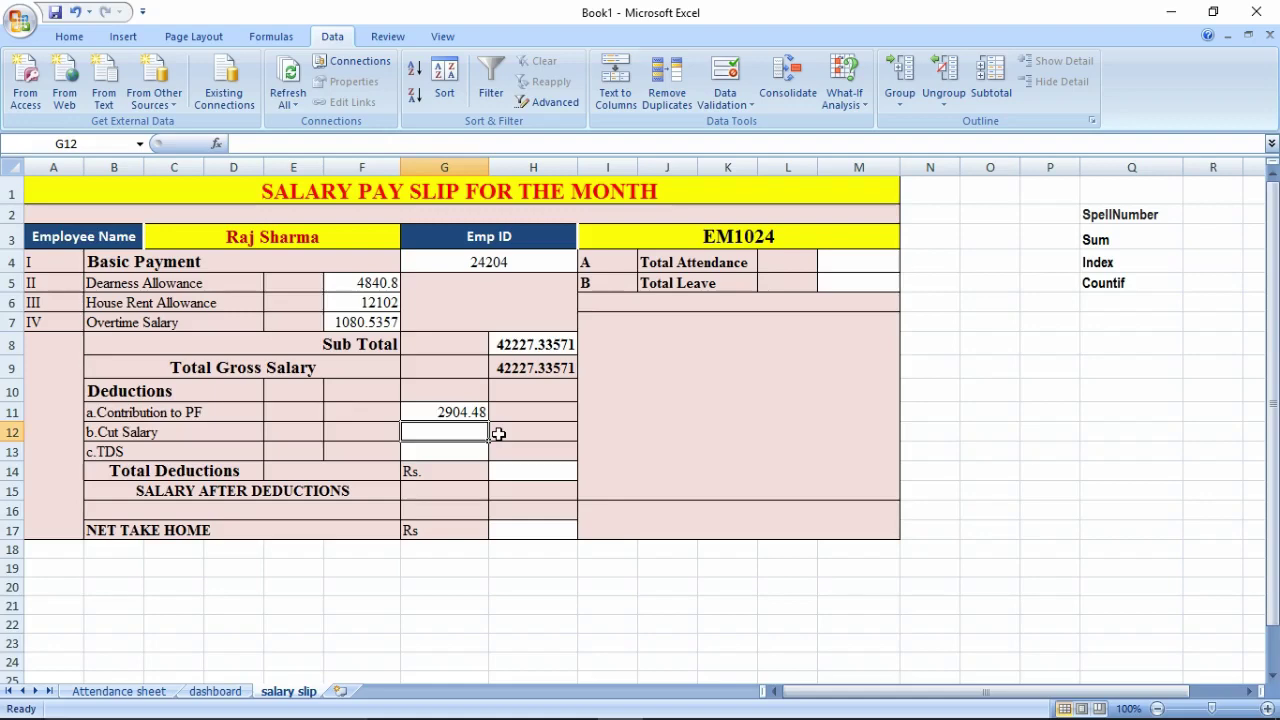
Step: Look up Cut Salary with column index 4, returning 1728.857143
type("=")
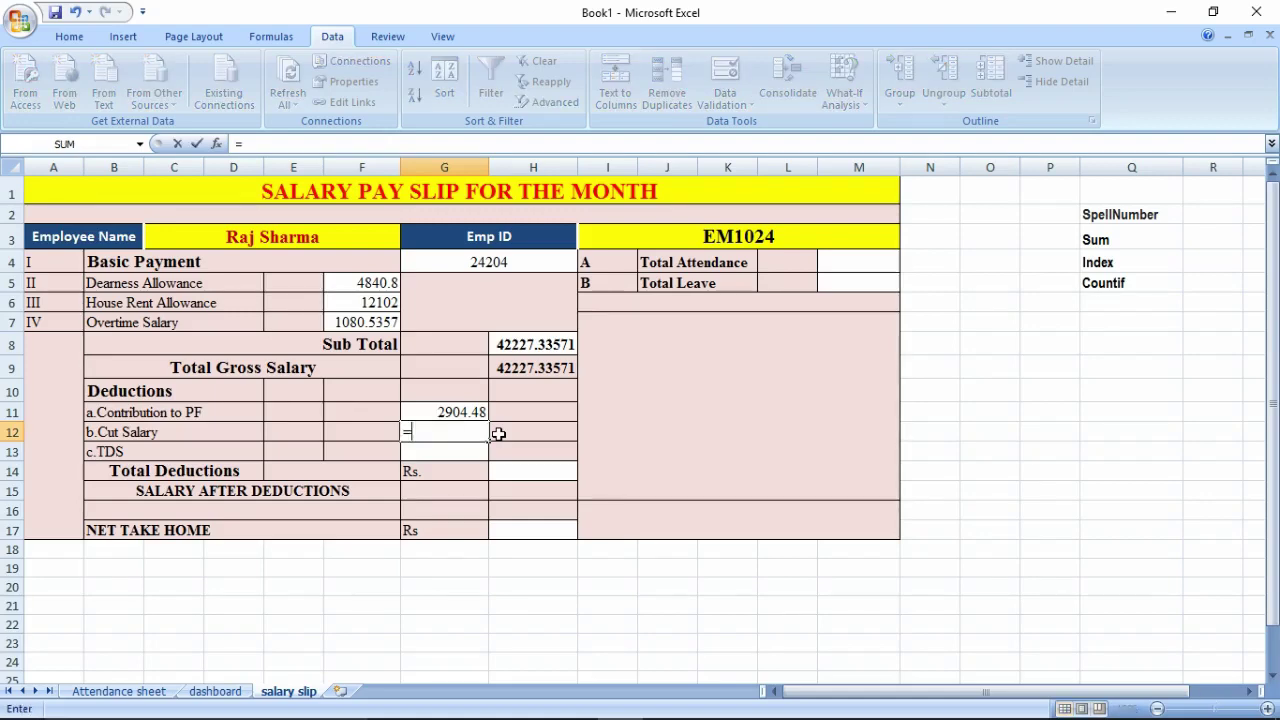
type("VLOOKUP(I3,dashboard!C2:P23,3,0)")
key("Return")
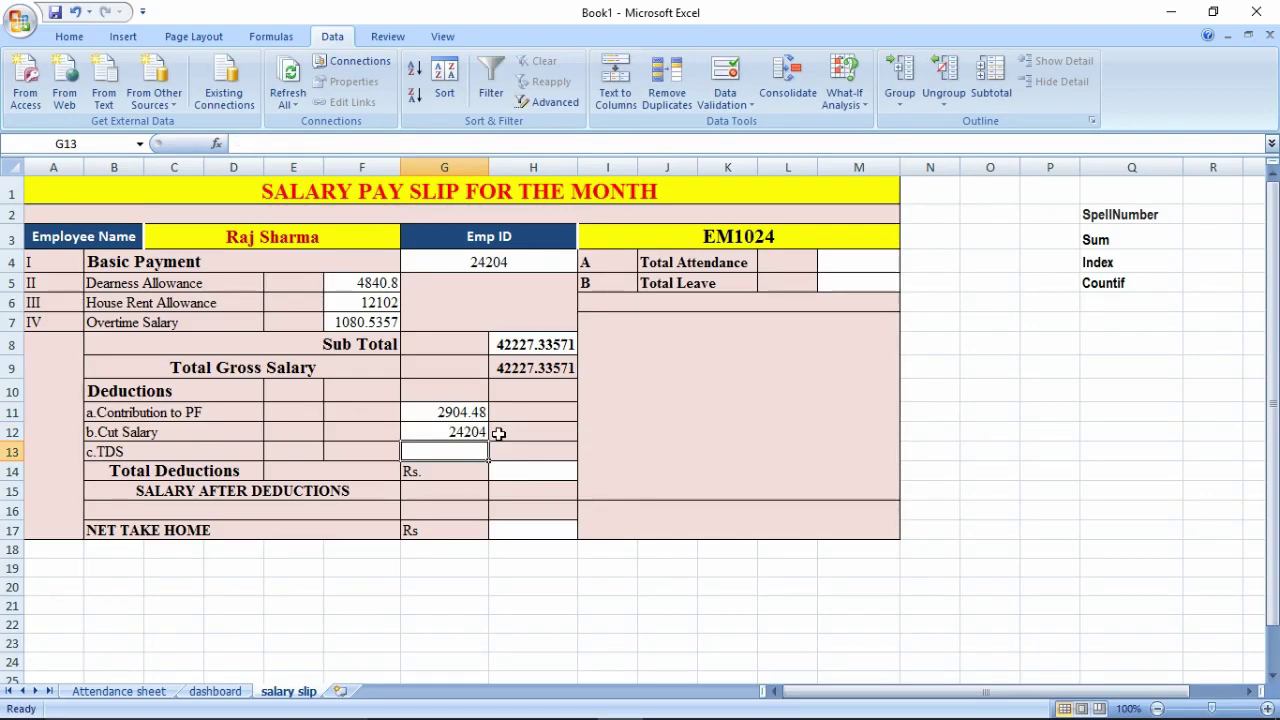
left_click(213, 693)
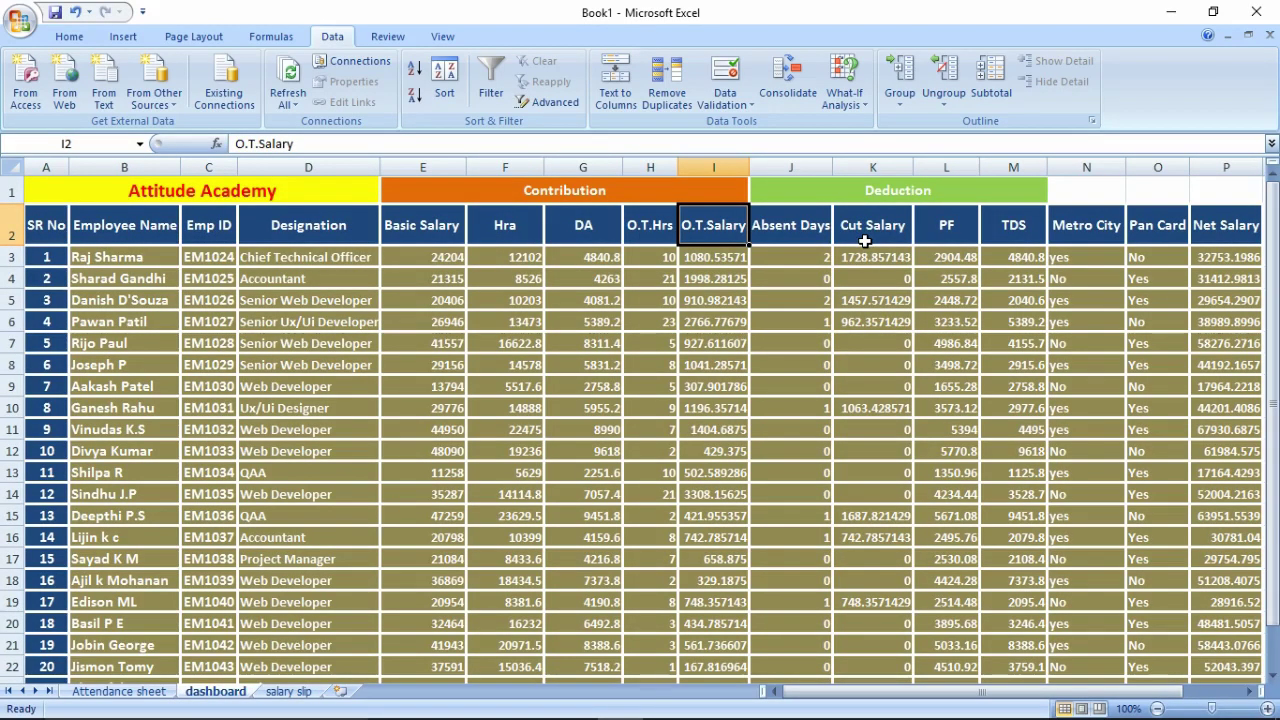
left_click(289, 691)
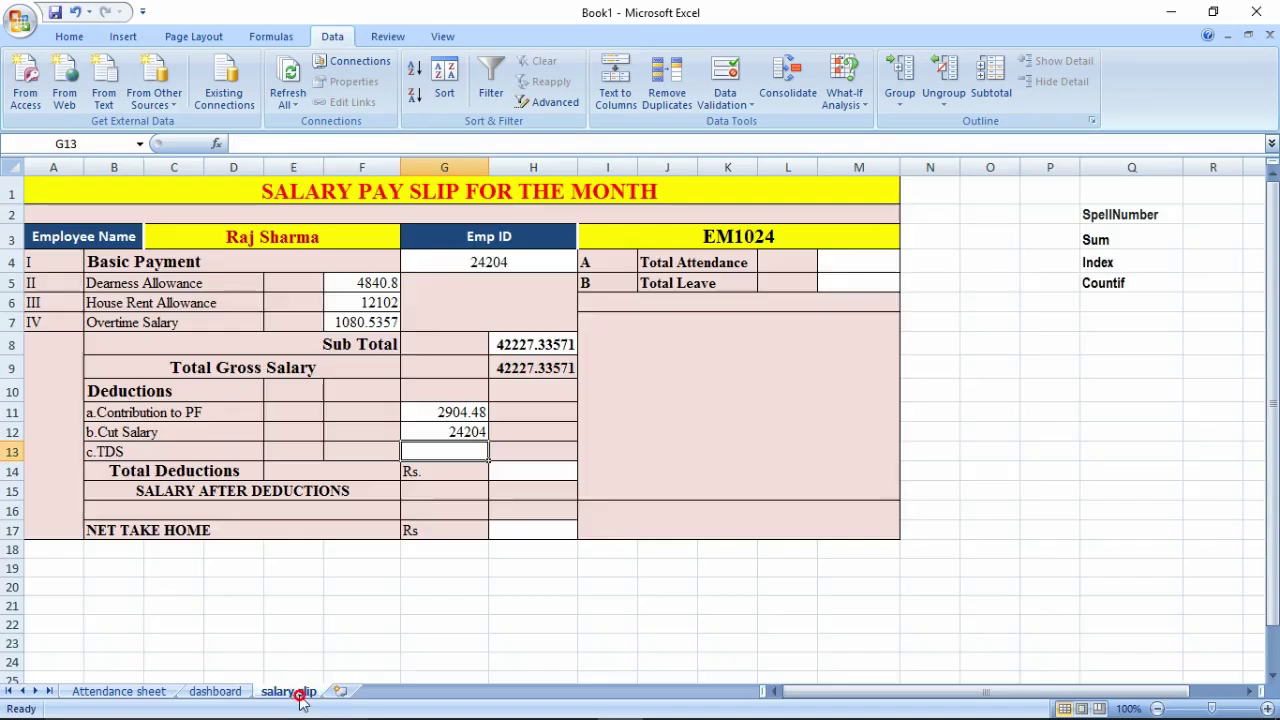
double_click(453, 432)
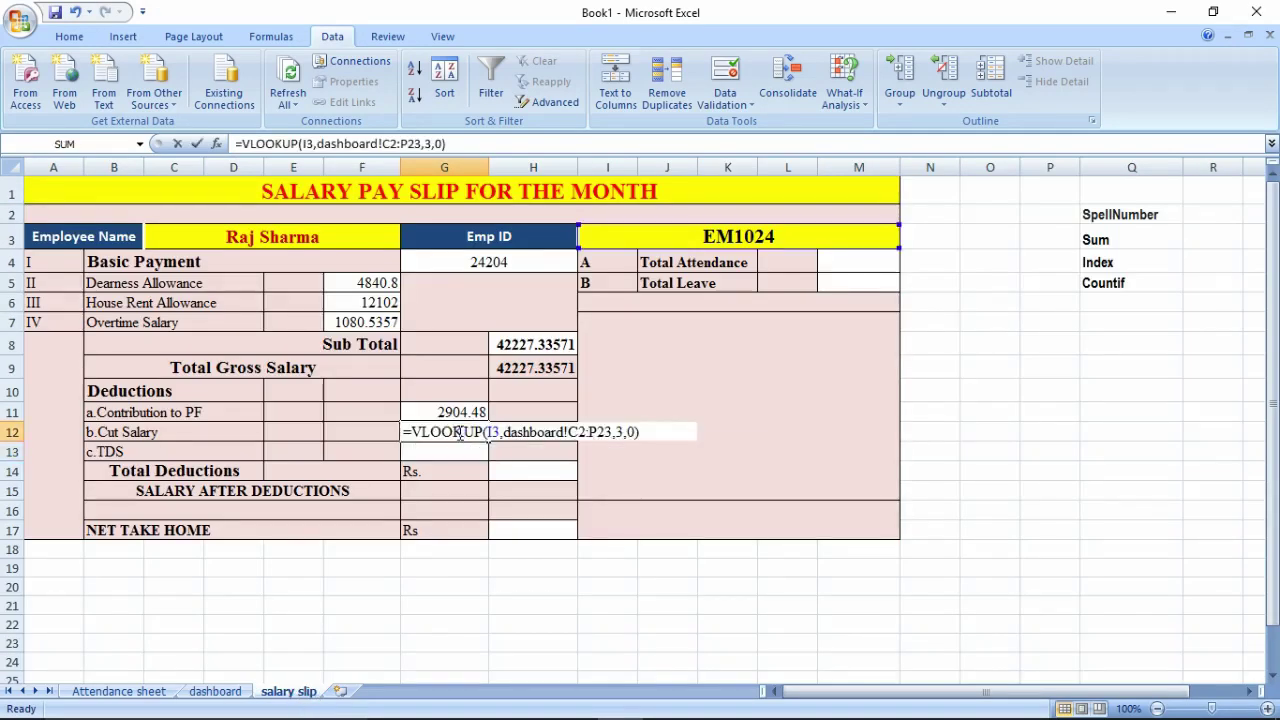
left_click(619, 432)
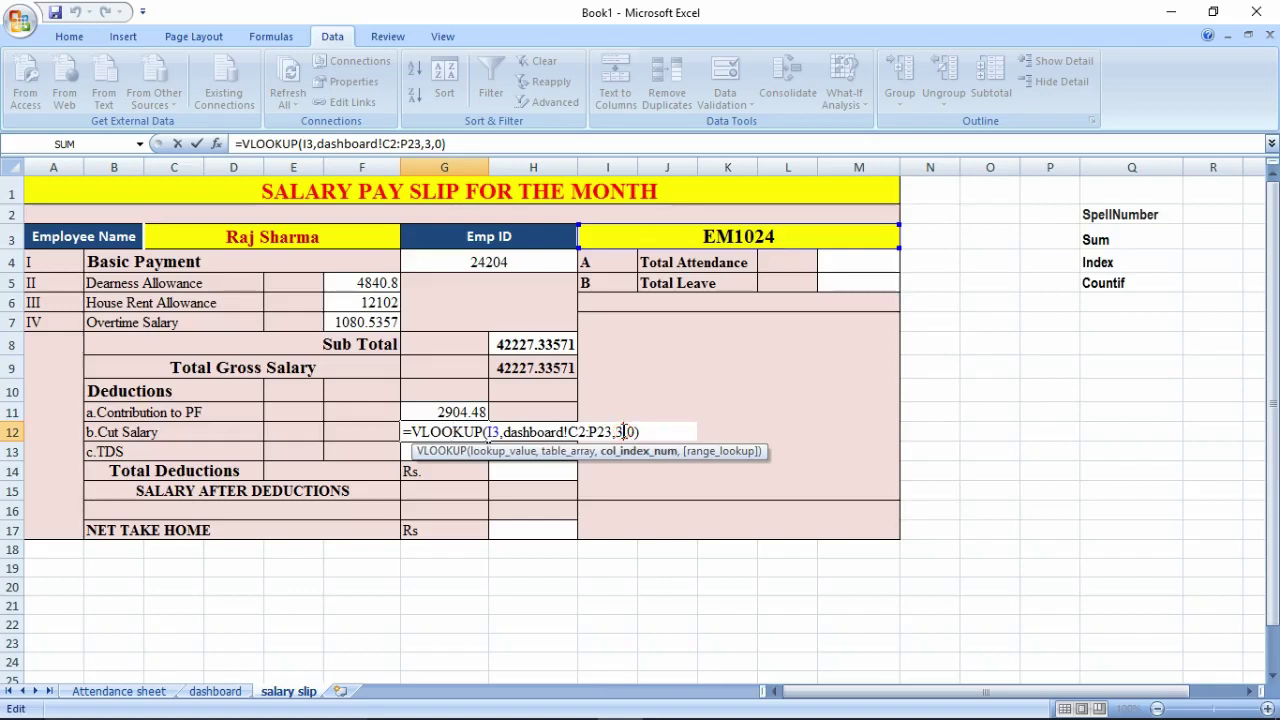
key("BackSpace")
type("4")
key("Return")
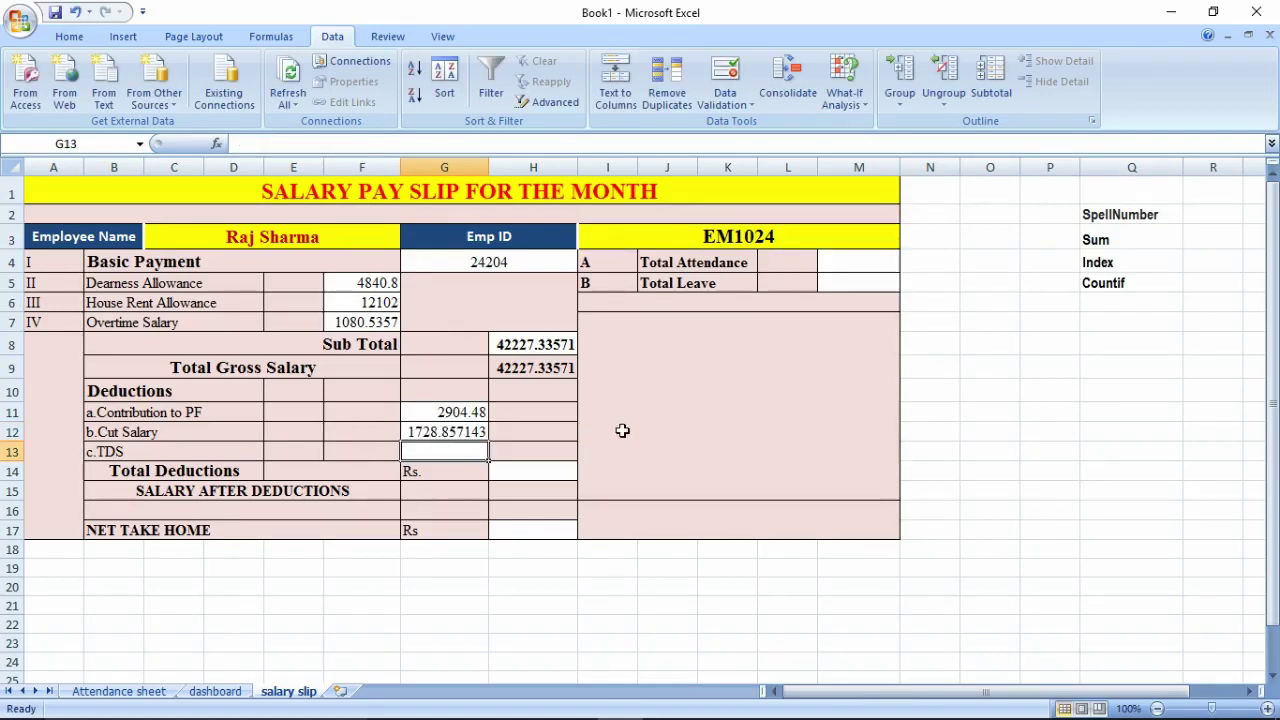
Step: Look up TDS from the dashboard with a VLOOKUP, returning 4840.8
type("=VLOOKUP(I3,dashboard!C2:P23,3,0)")
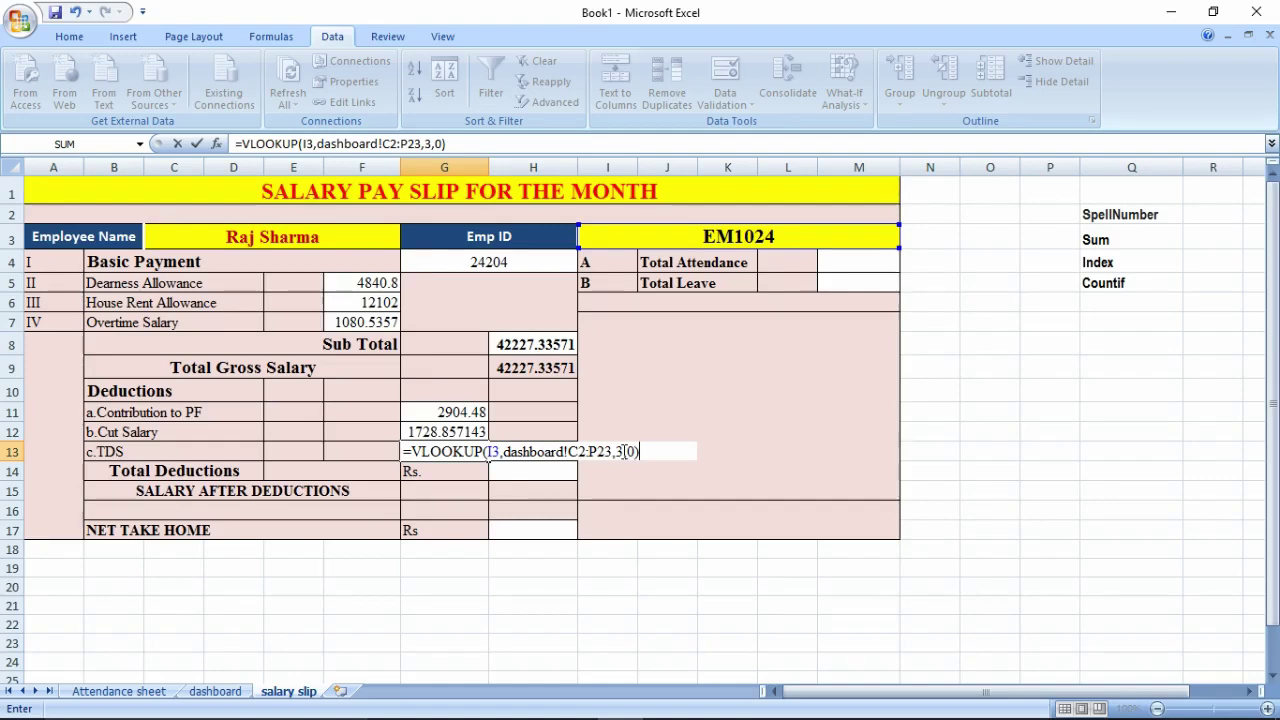
left_click(624, 452)
key("BackSpace")
type("11")
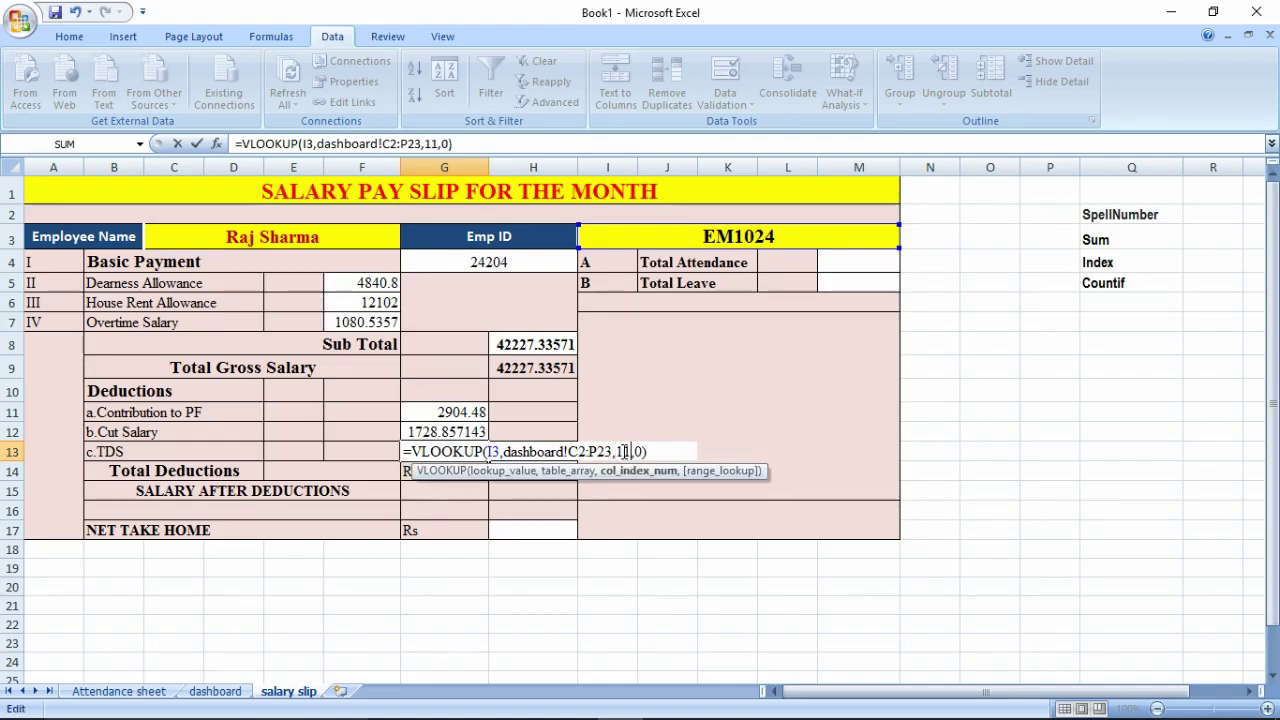
key("Return")
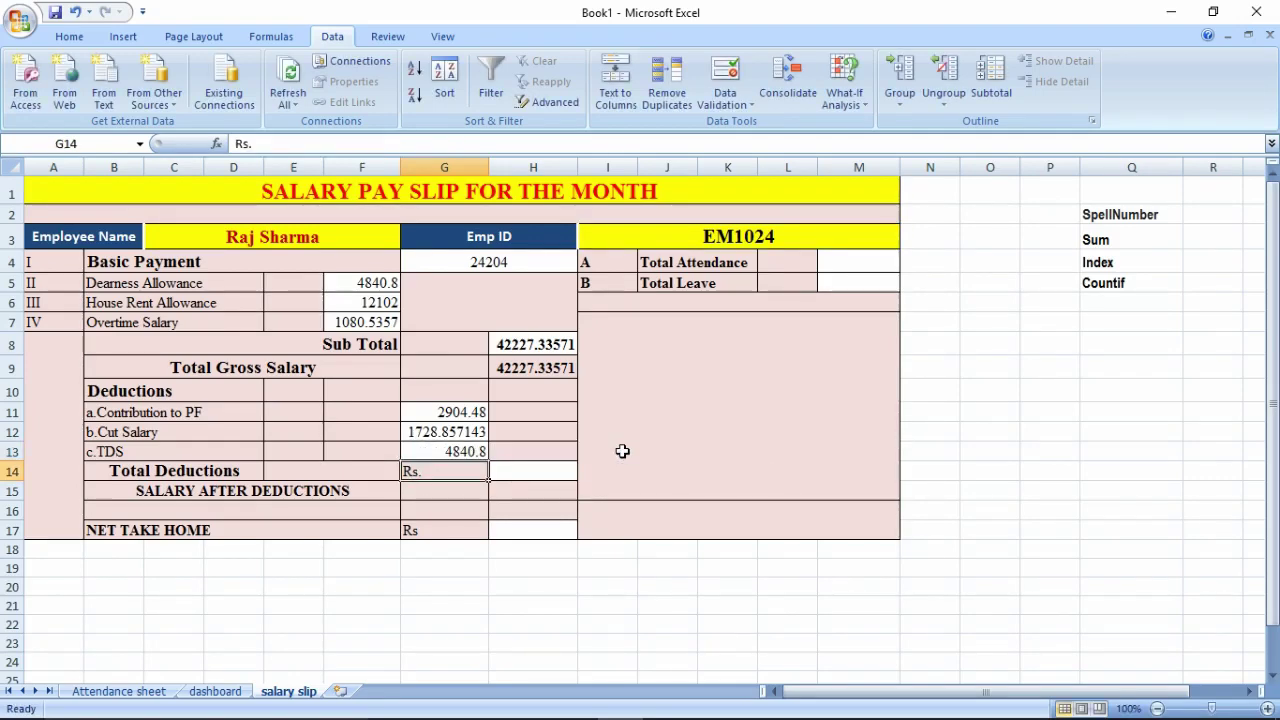
Step: Total the PF, cut salary and TDS deductions in H14 with =G11+G12+G13, giving 9474.137143
left_click(547, 468)
type("=")
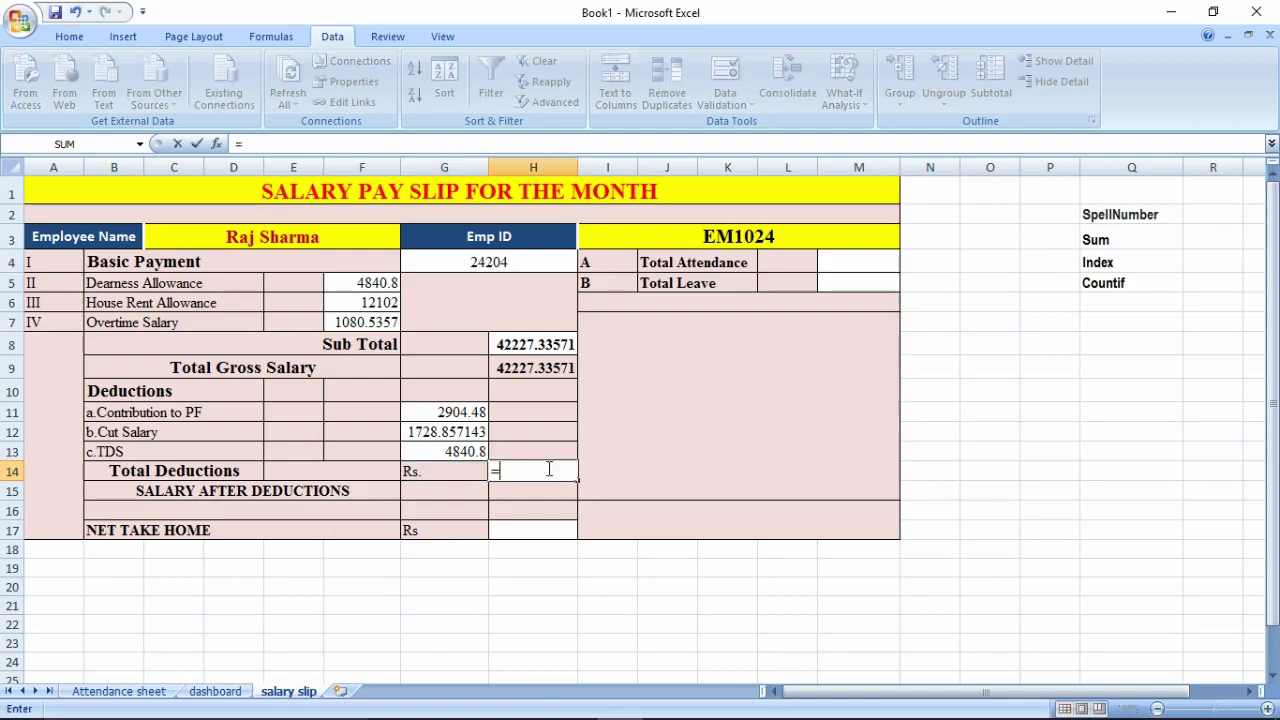
left_click(437, 412)
type("+")
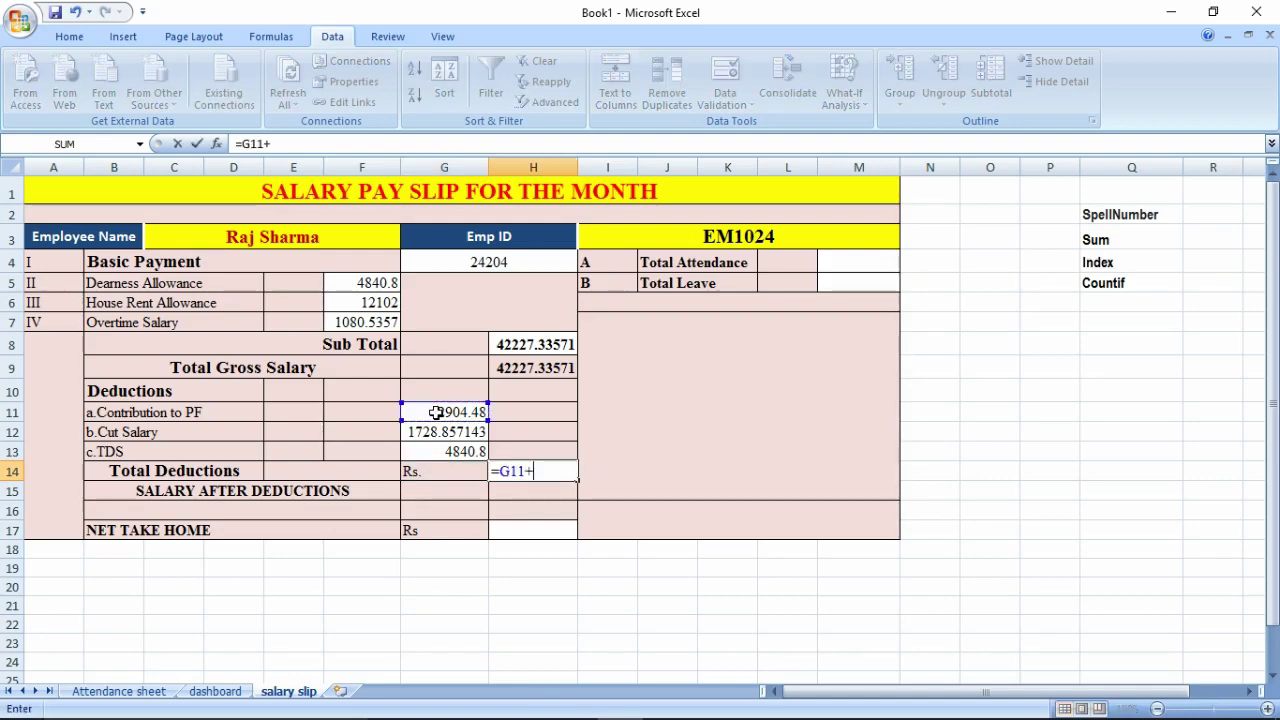
left_click(445, 430)
type("+")
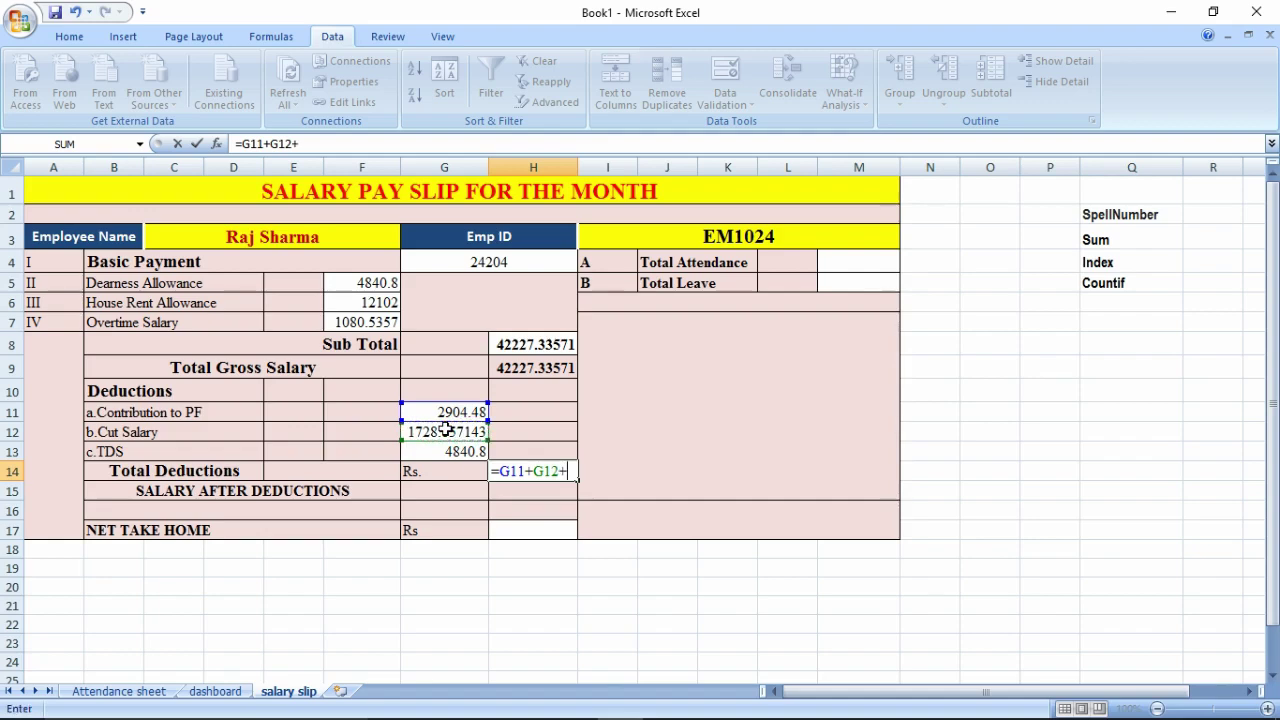
left_click(452, 452)
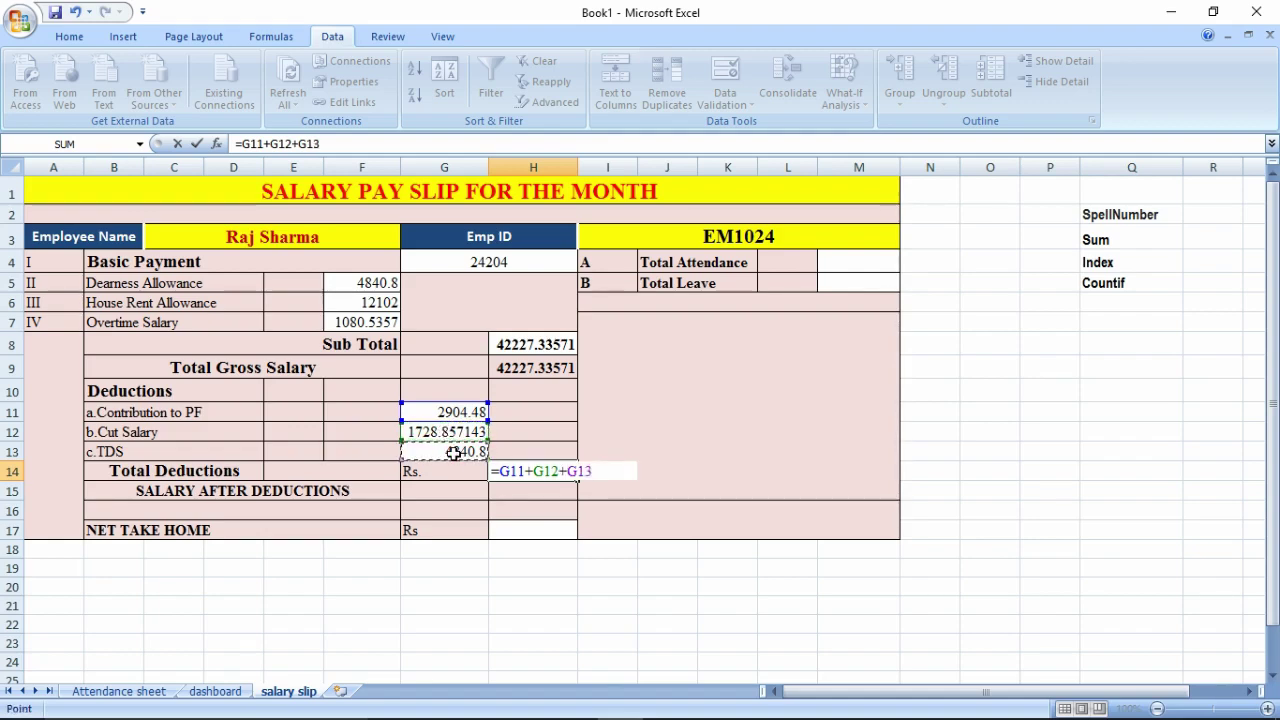
key("Return")
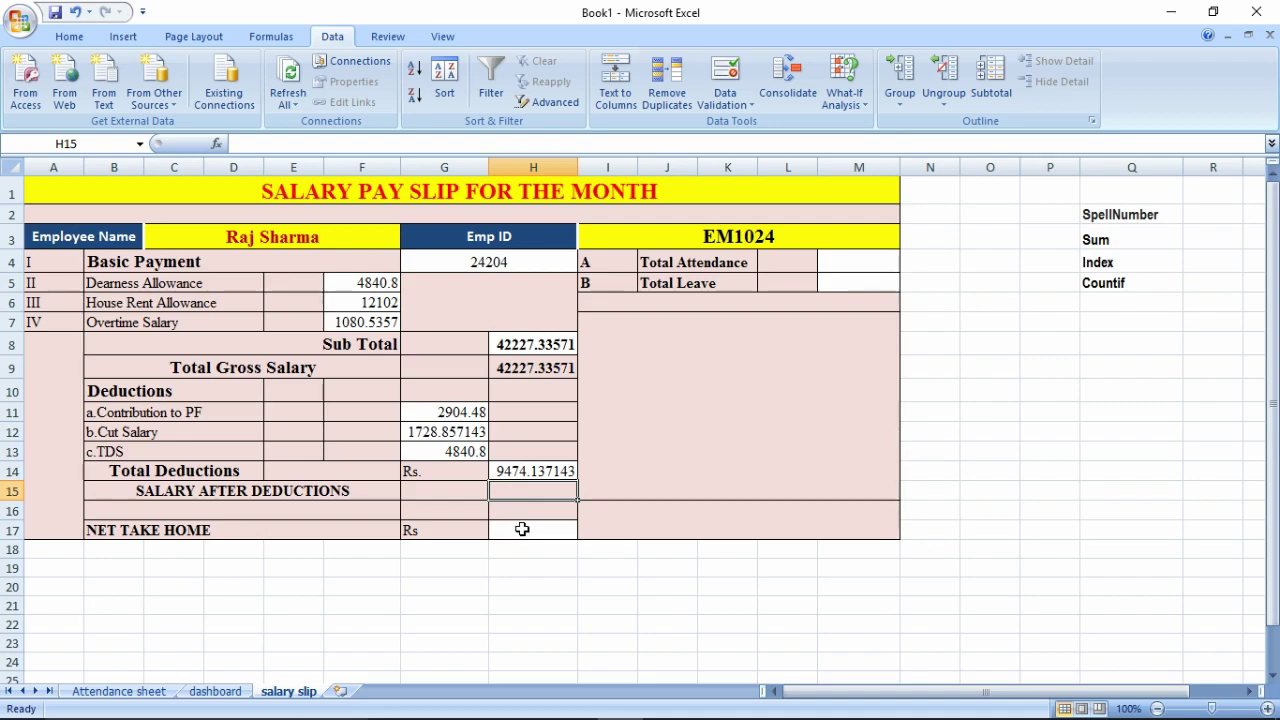
Step: Compute net take home in H17 as =G4+H8-H14, giving 56957.19857
left_click(522, 529)
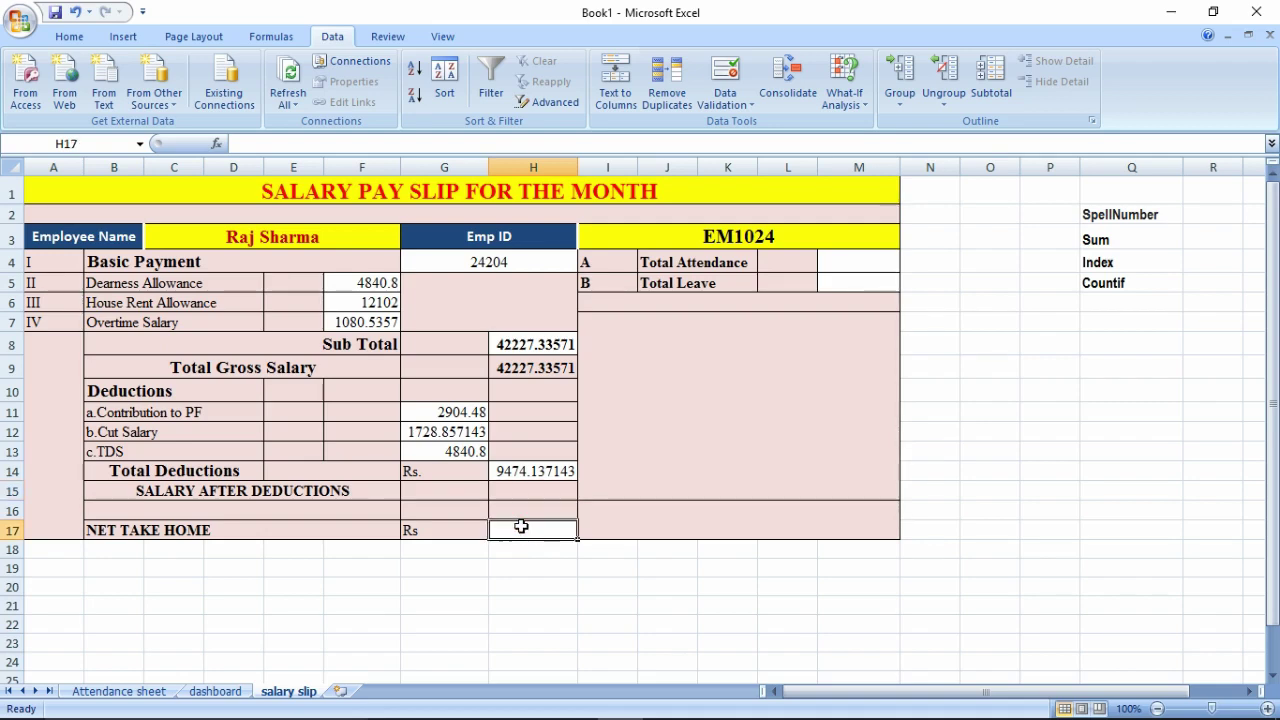
type("=")
left_click(476, 261)
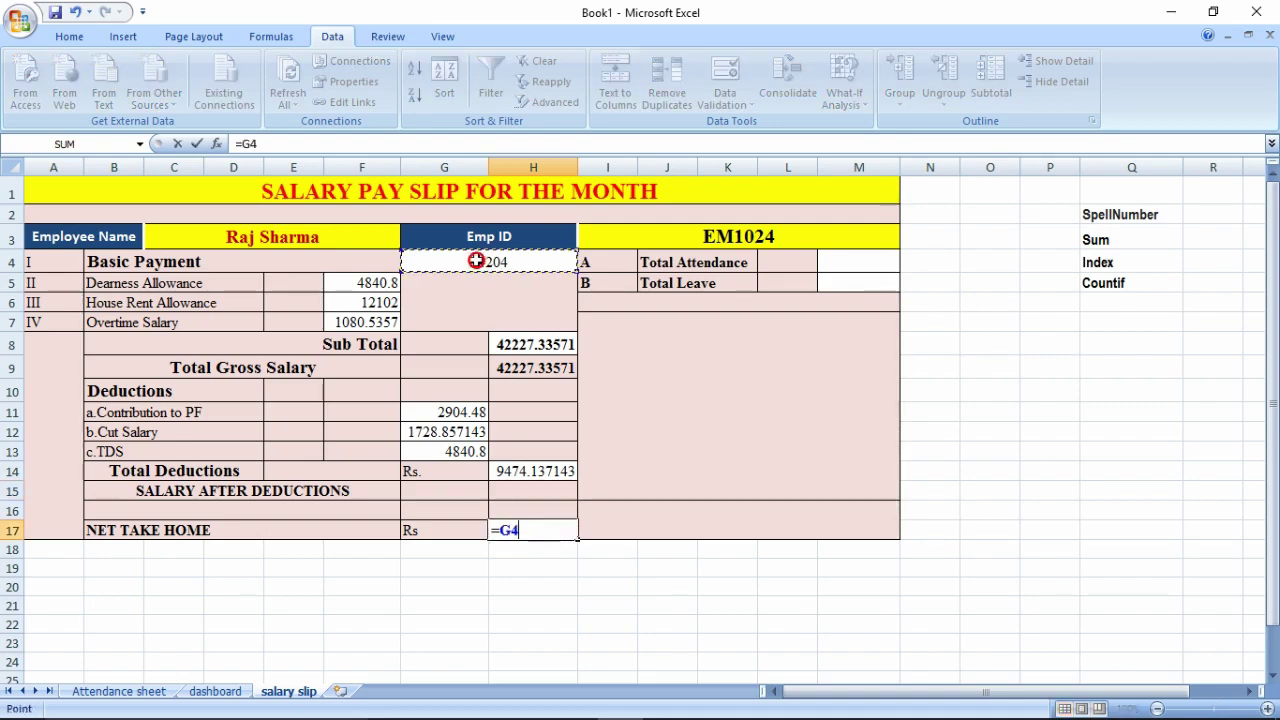
type("+")
left_click(519, 346)
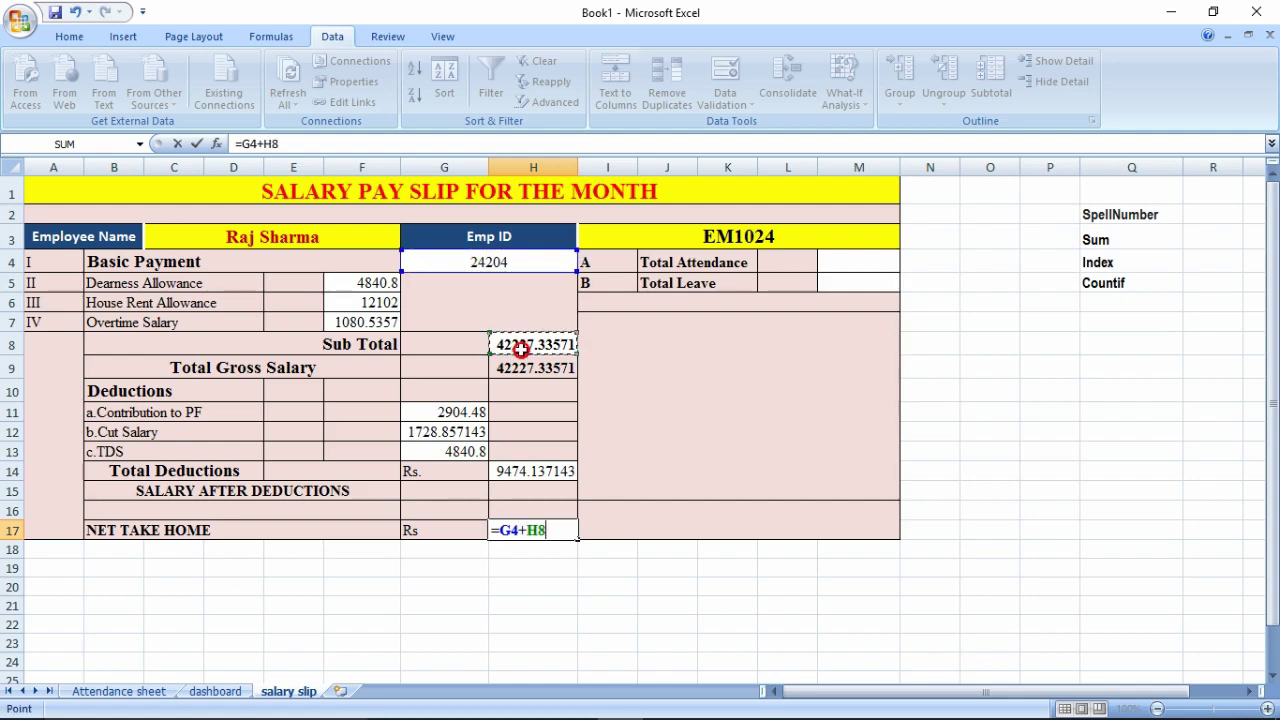
type("-")
left_click(543, 471)
key("Return")
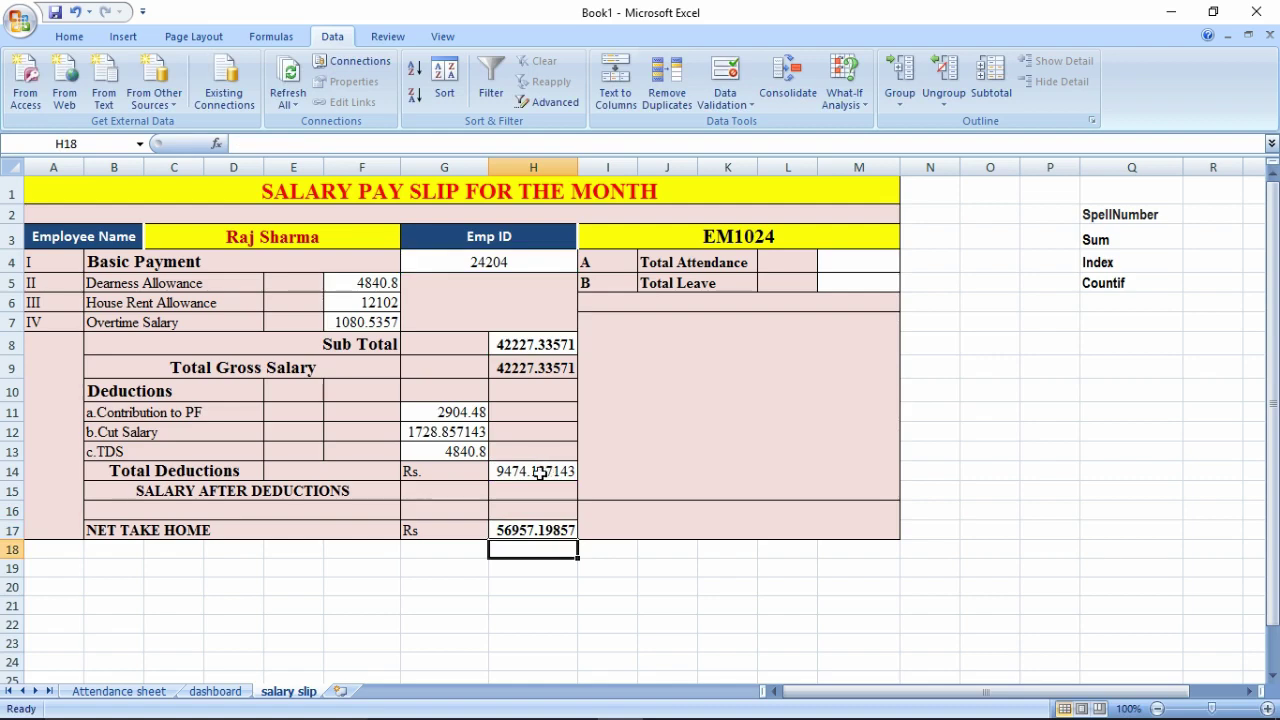
Step: Wrap the H17 net take-home formula in ROUND with 0 digits so it shows 56957
left_click(524, 532)
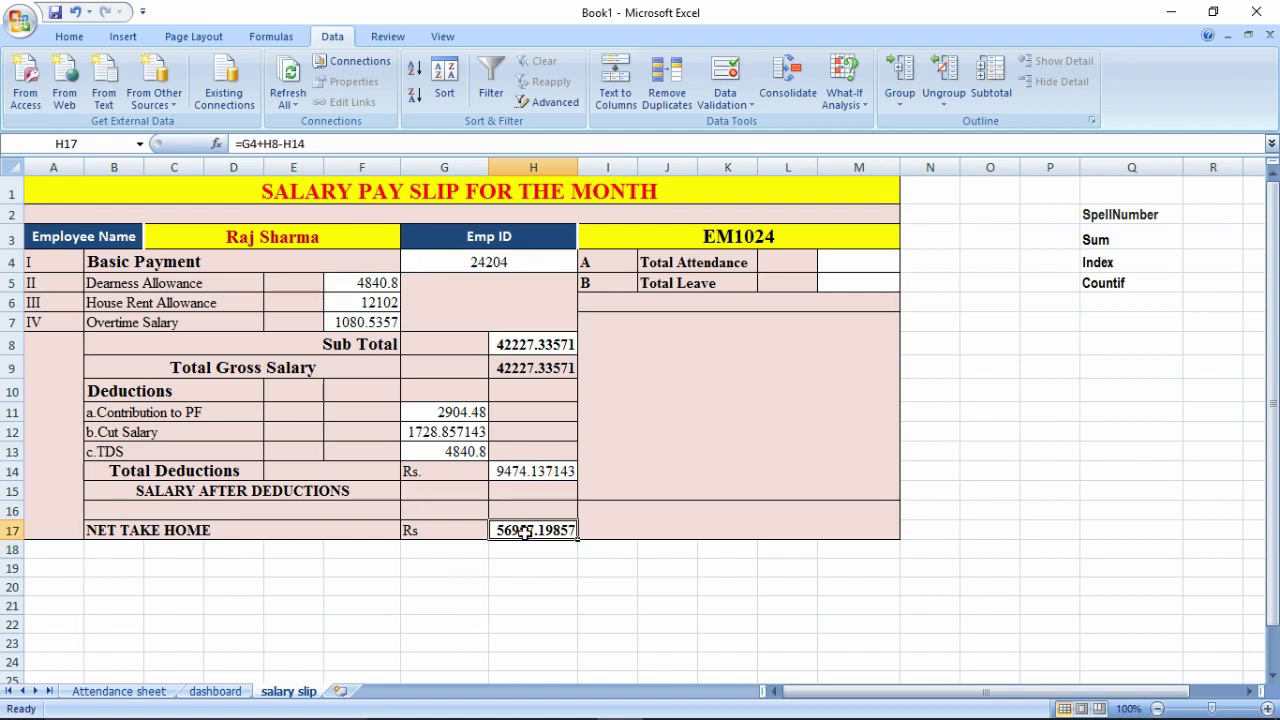
double_click(514, 530)
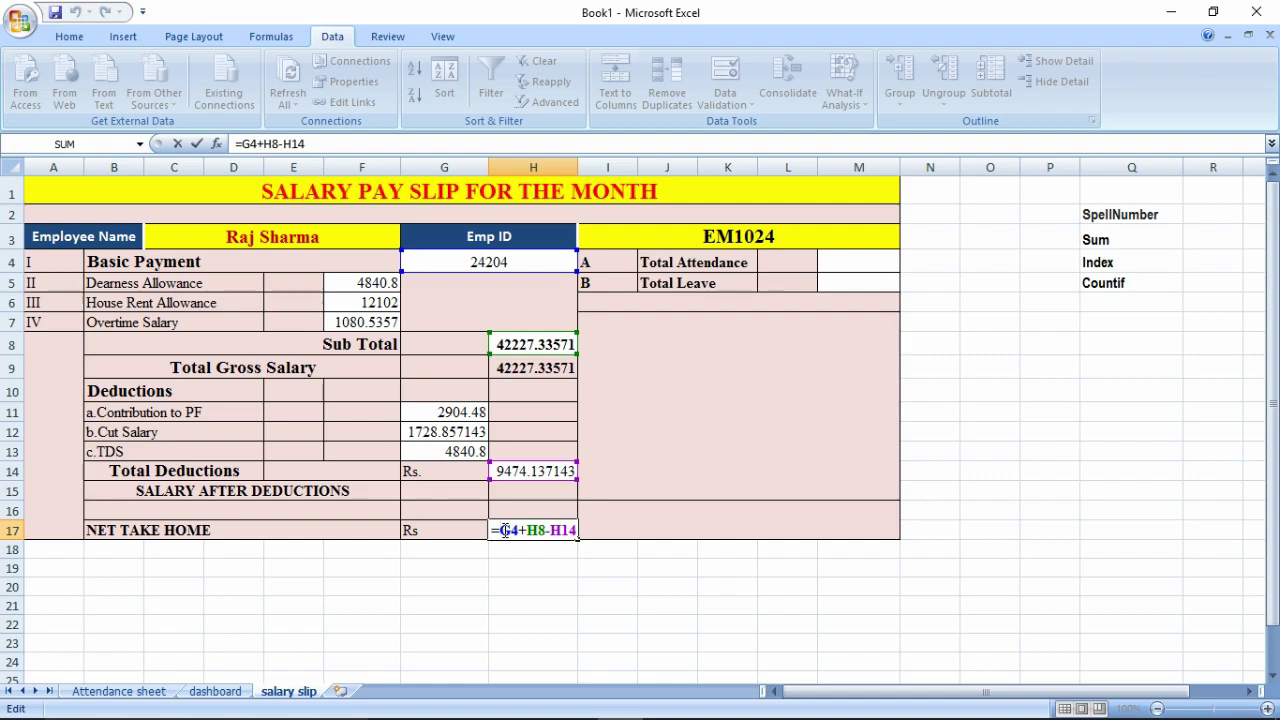
type("round")
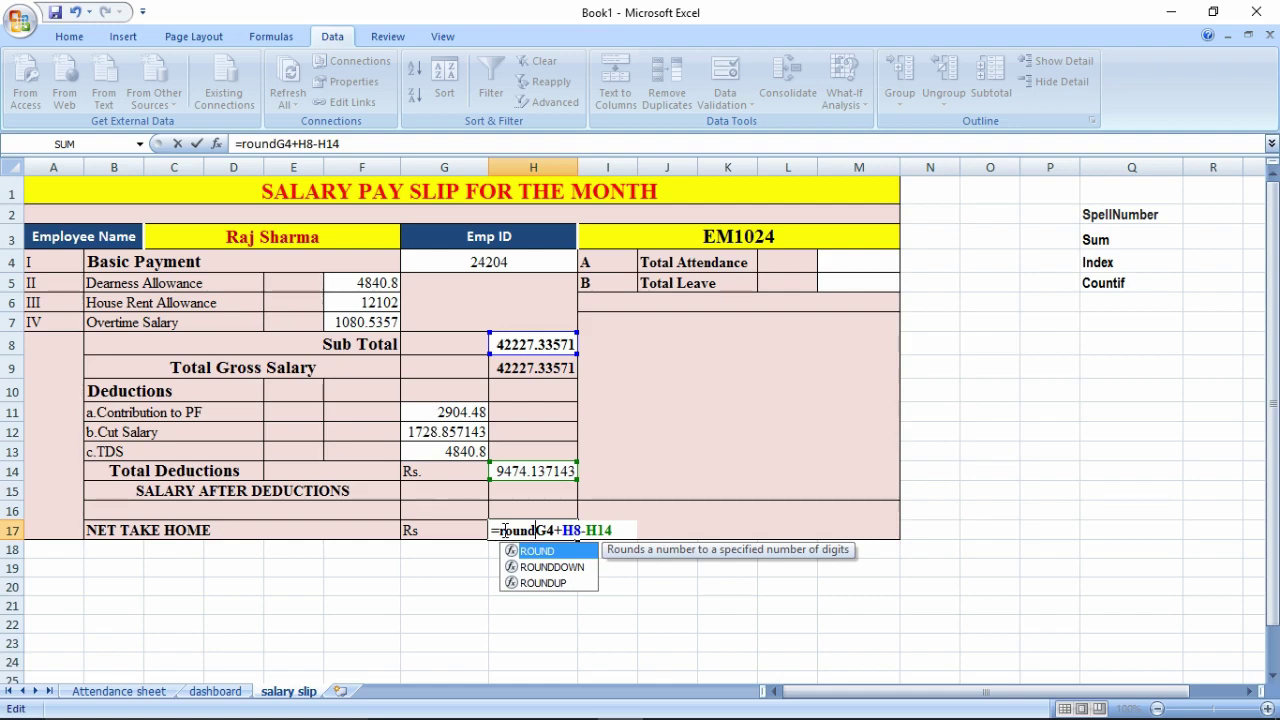
type("(")
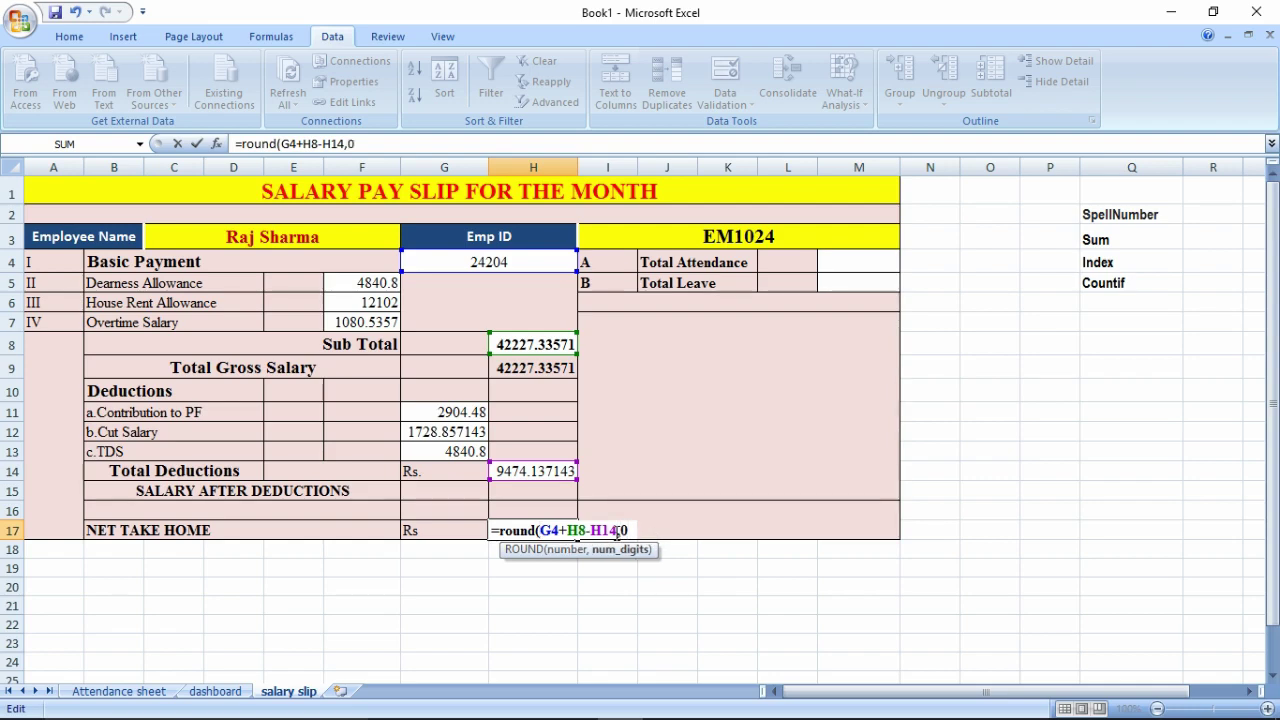
type(")")
key("Return")
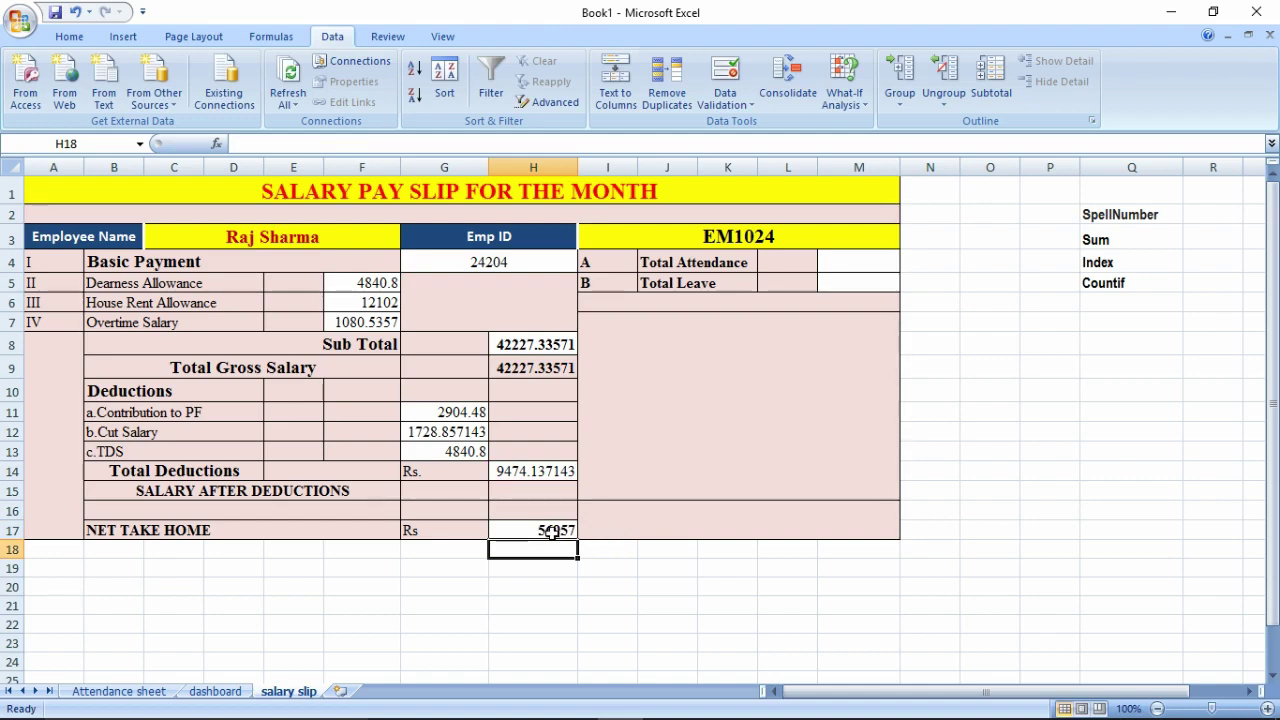
left_click(552, 531)
left_click(677, 517)
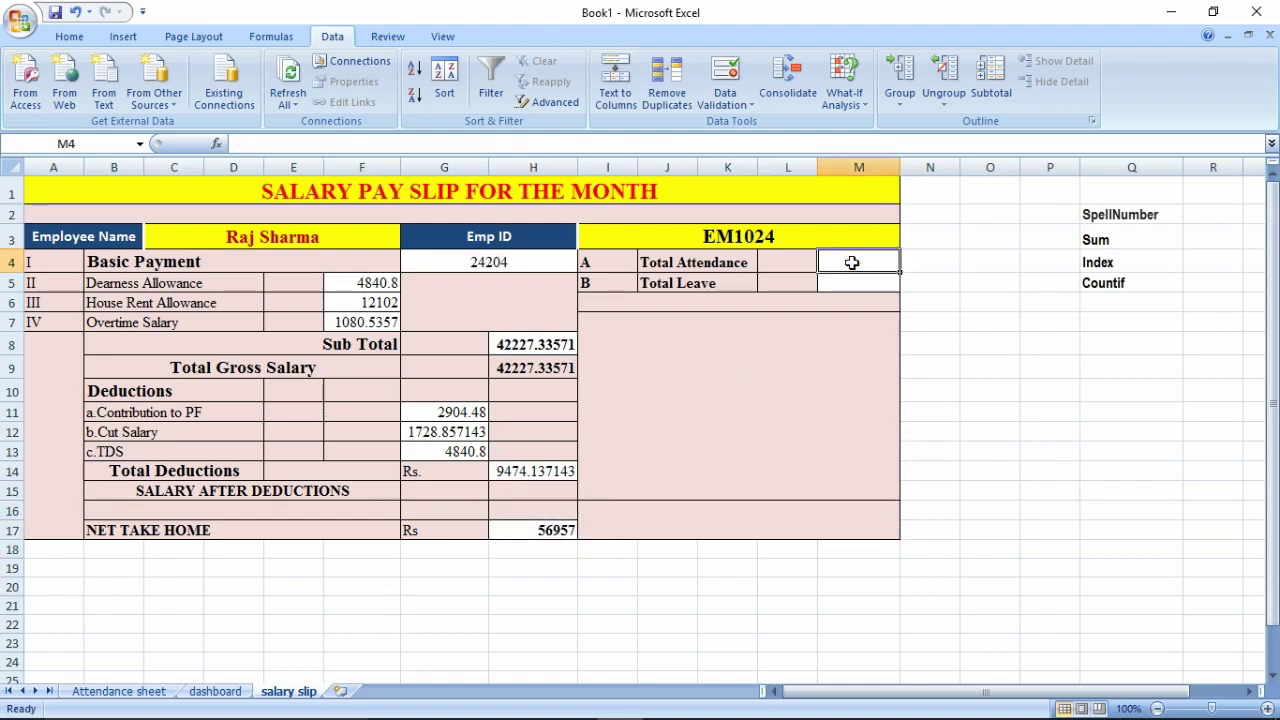
Step: In M4, look up EM1024's attendance with VLOOKUP(I3, Attendance C3:AD24, 27, 0), giving 22
type("=vl")
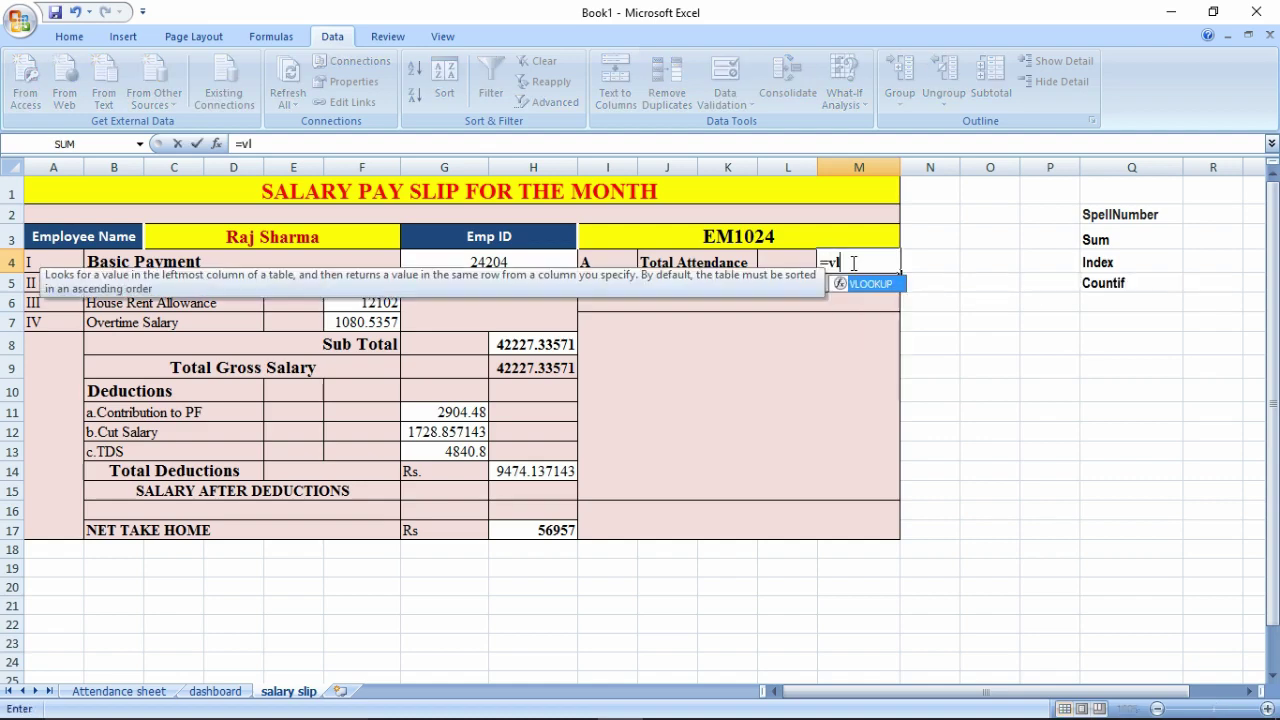
key("Tab")
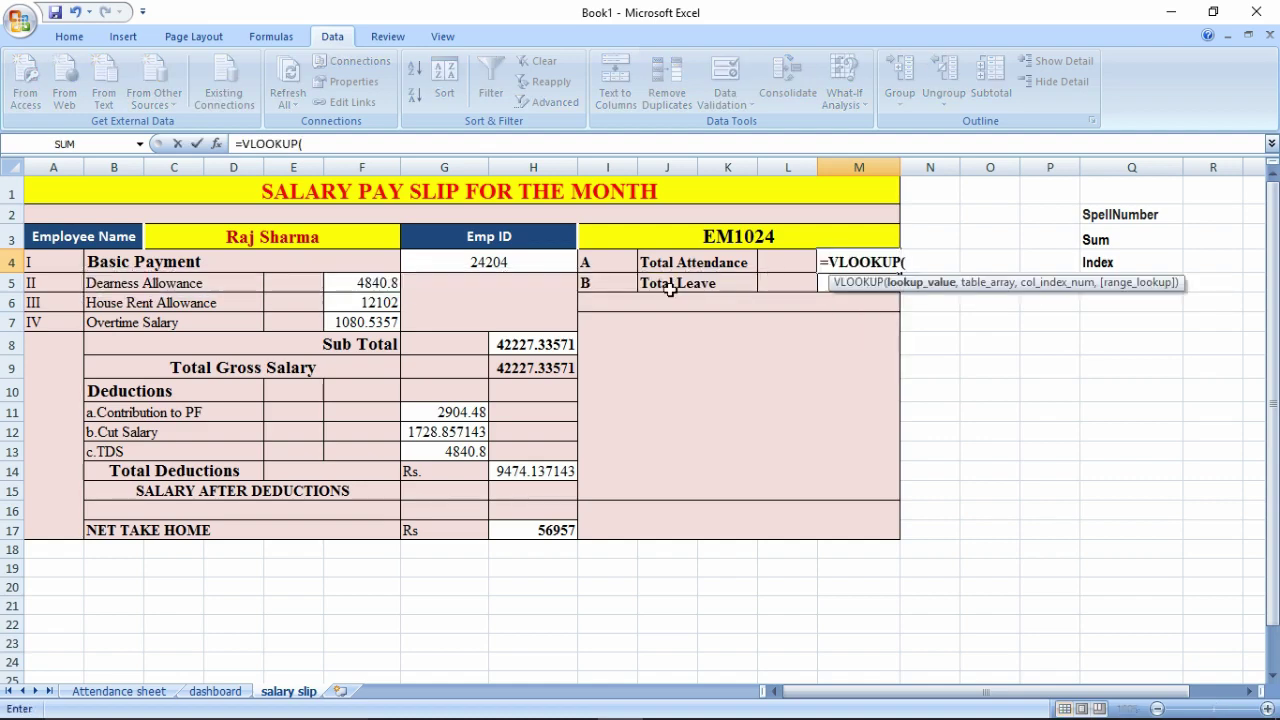
left_click(718, 236)
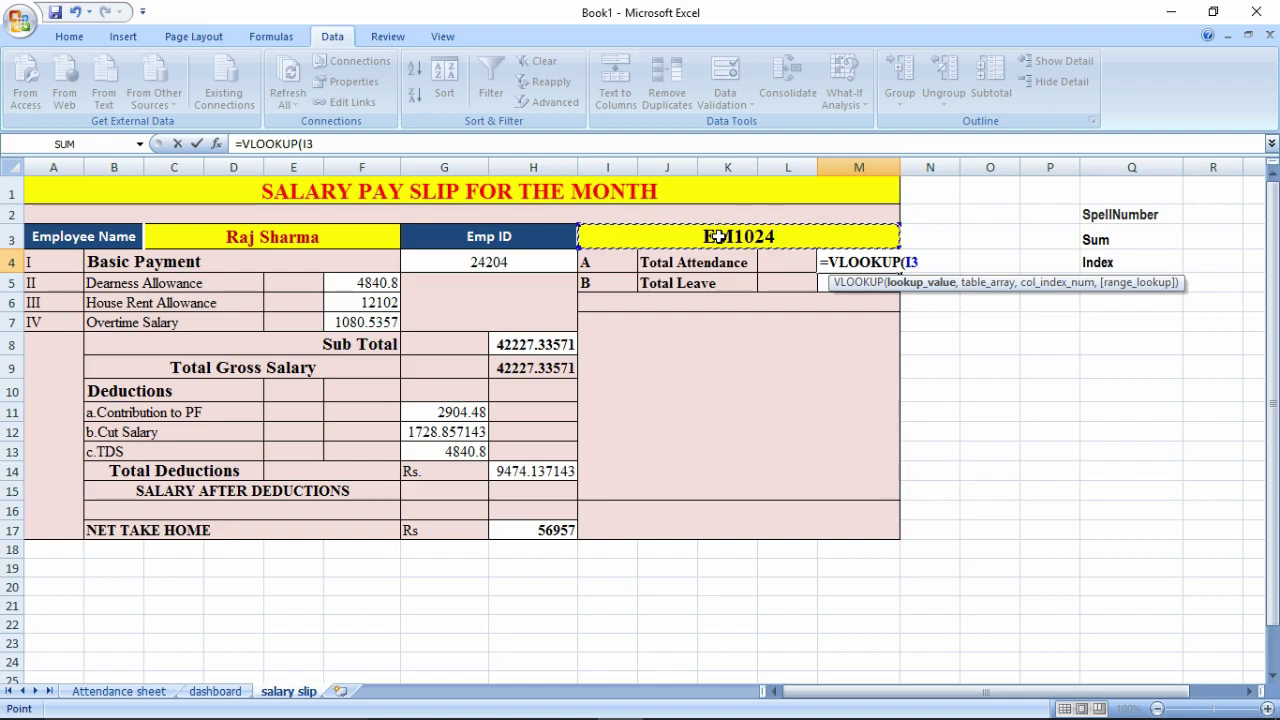
type(",")
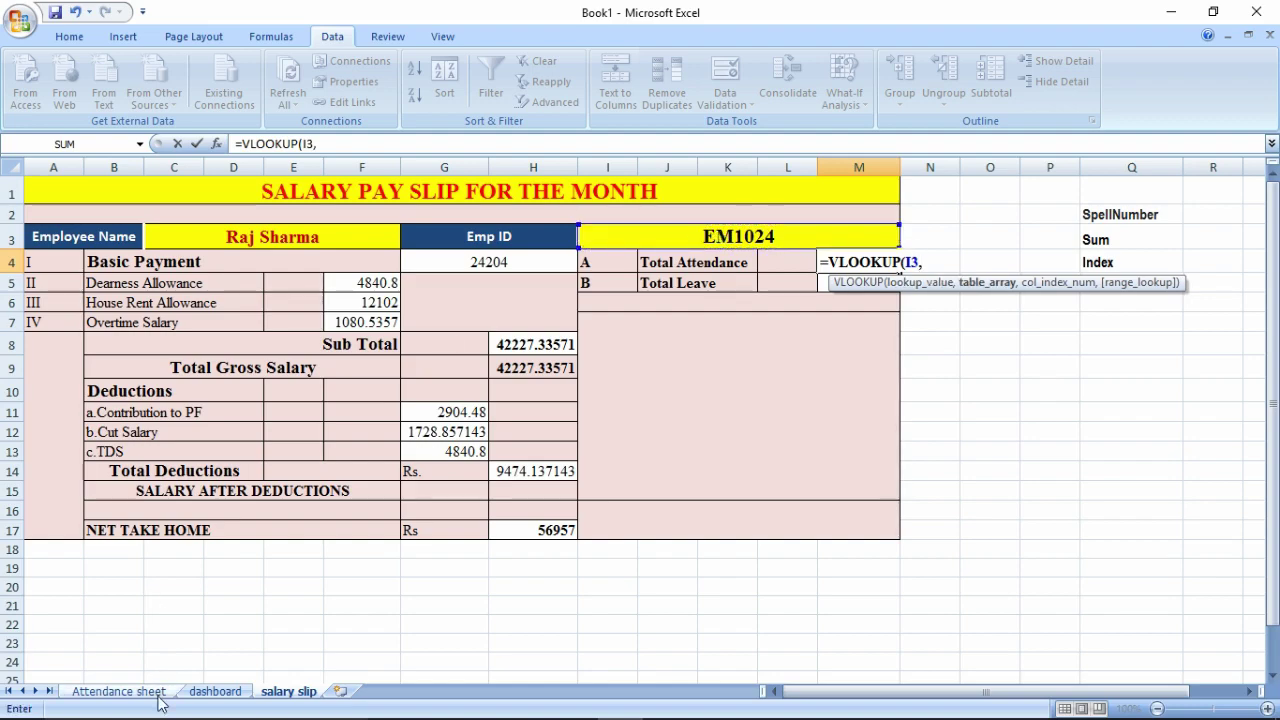
left_click(158, 694)
mouse_move(54, 241)
left_mouse_down()
mouse_move(516, 339)
mouse_move(1040, 650)
left_mouse_up()
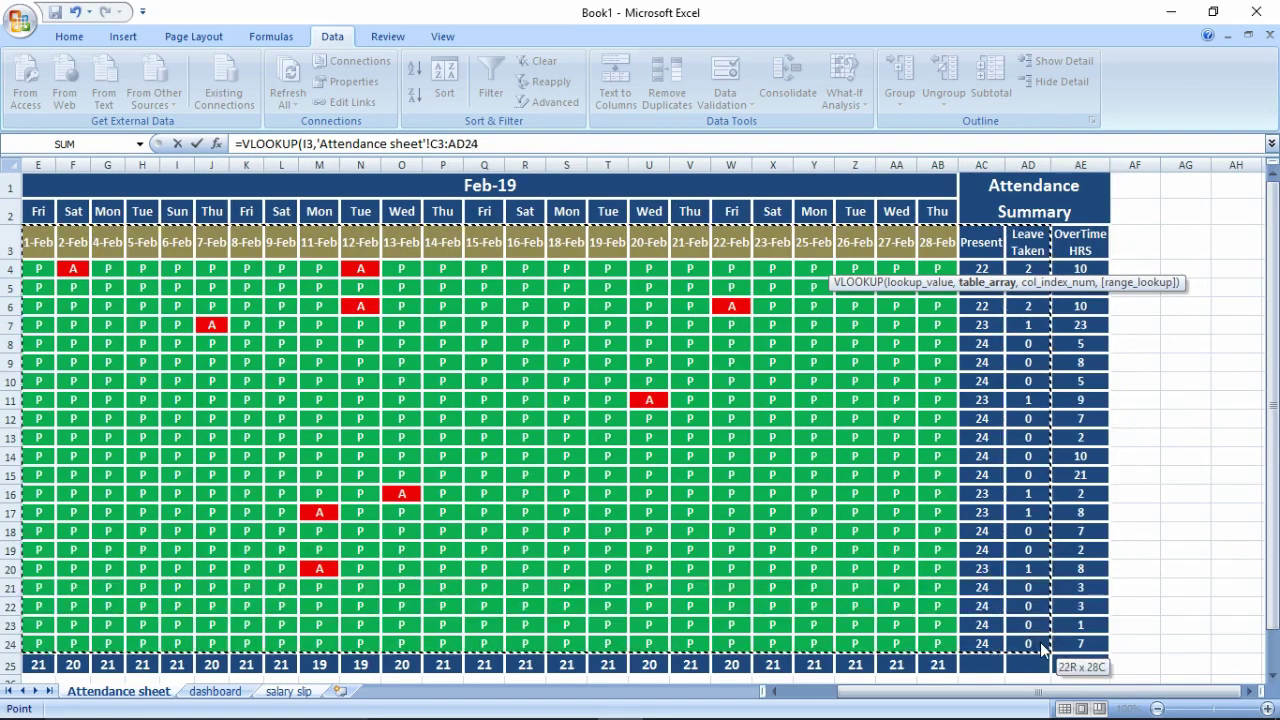
left_click_drag(1042, 650, 1041, 643)
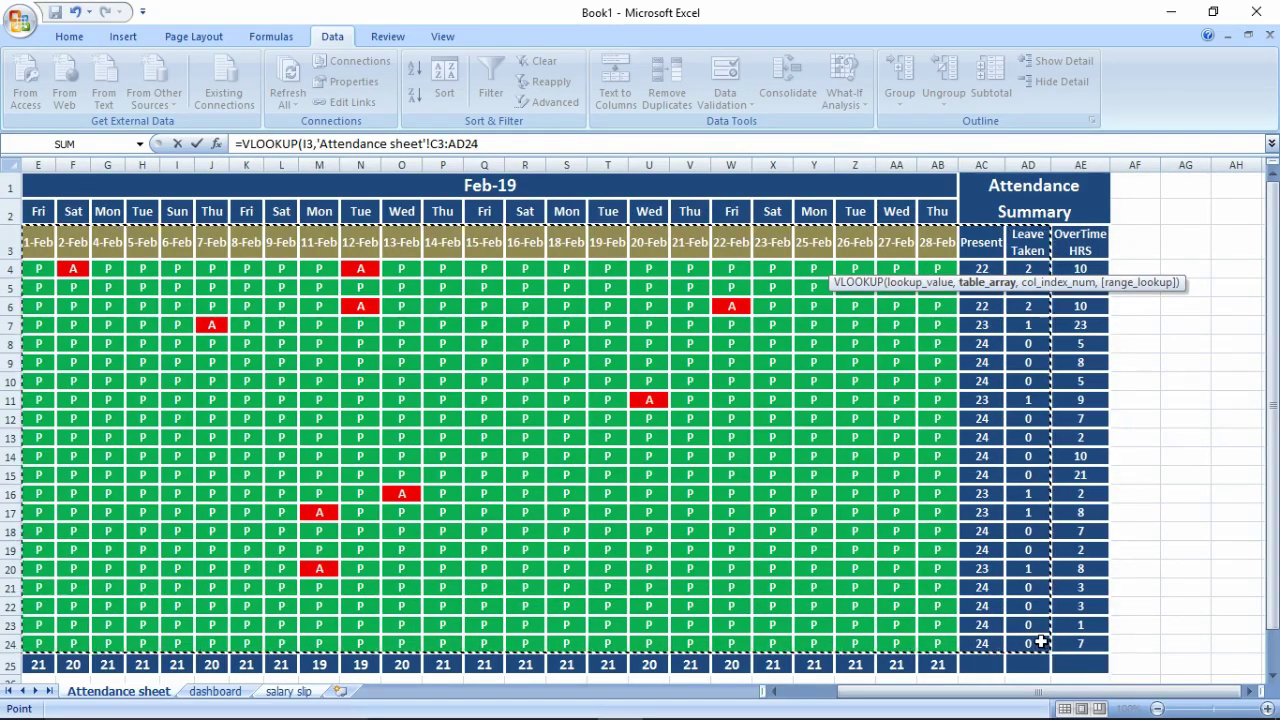
type(",2")
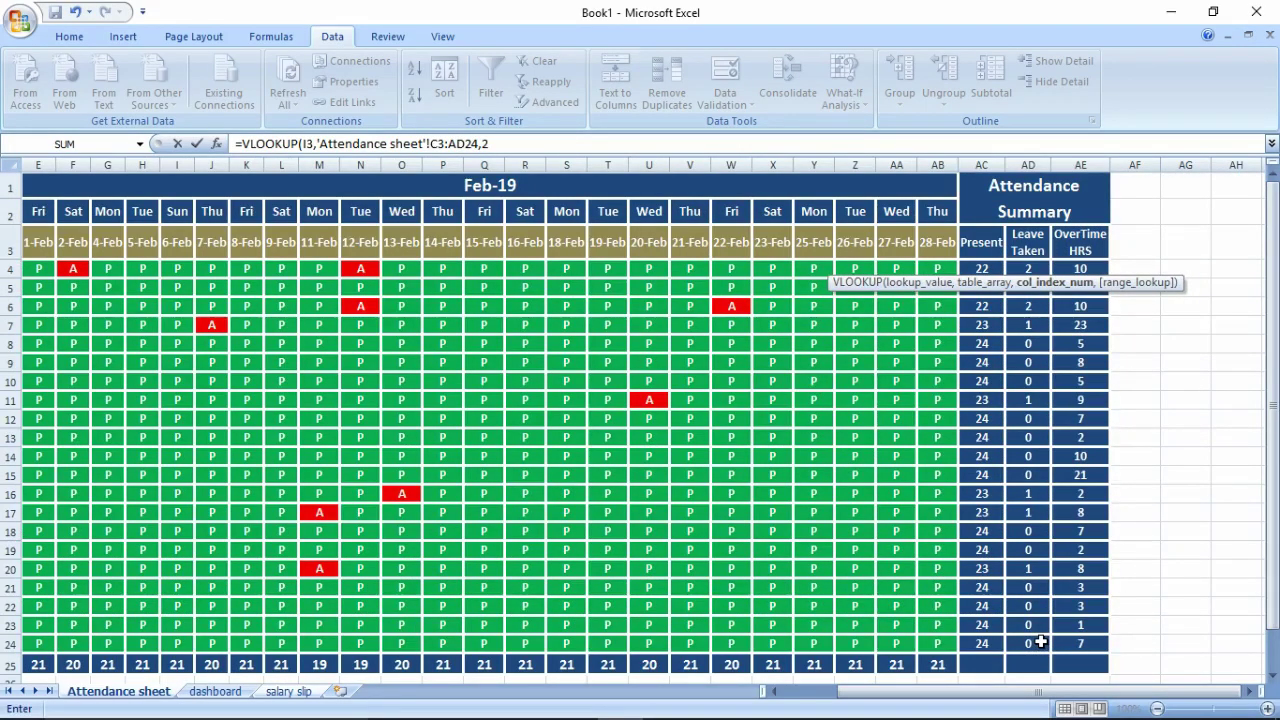
type("7,")
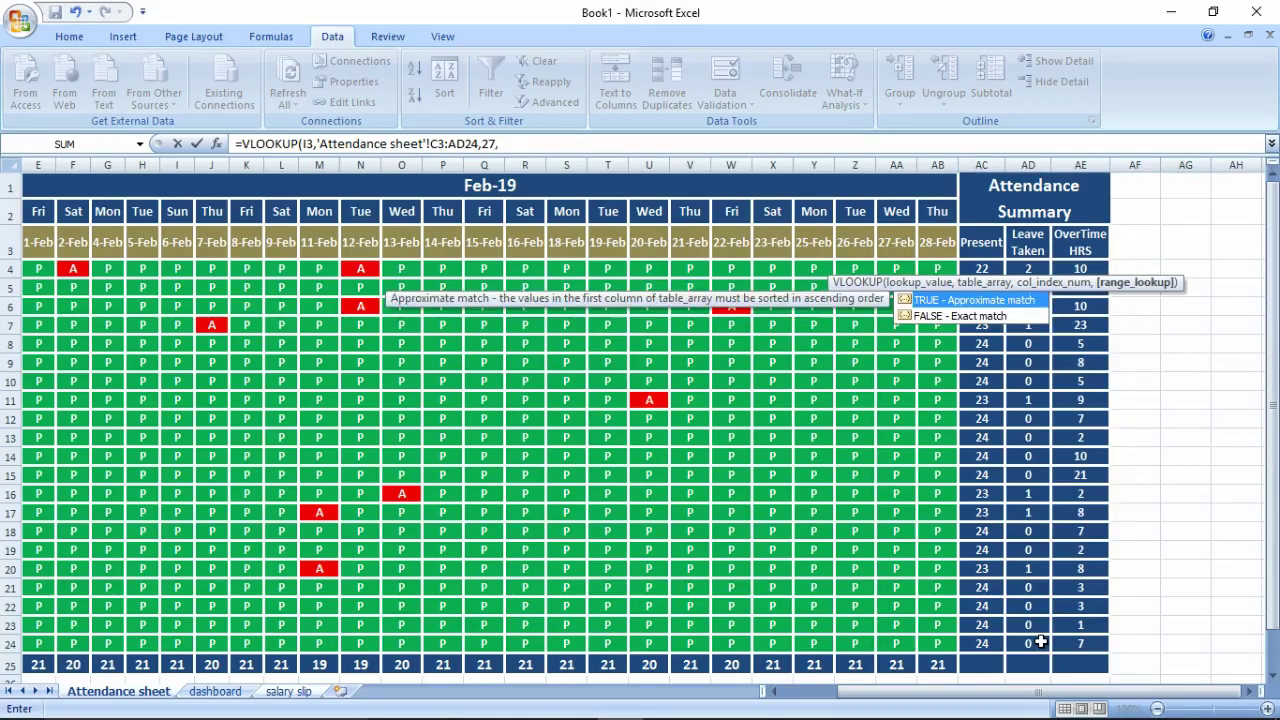
type(")")
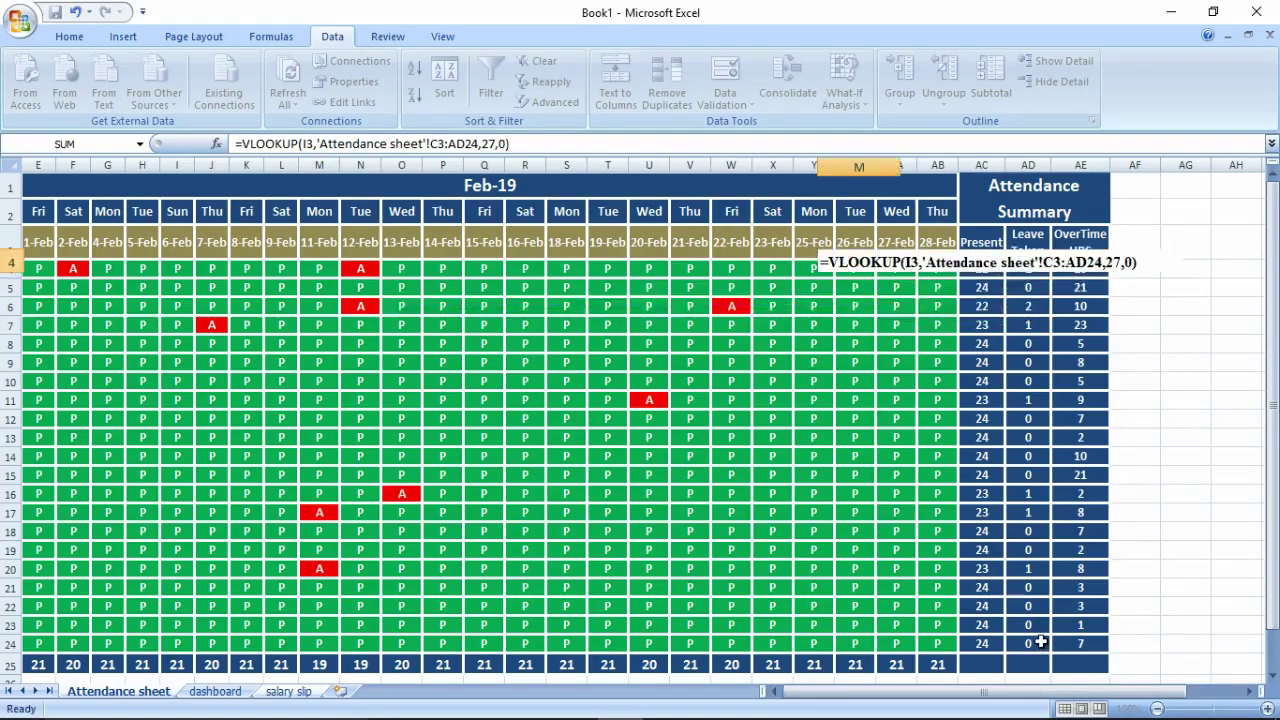
key("Return")
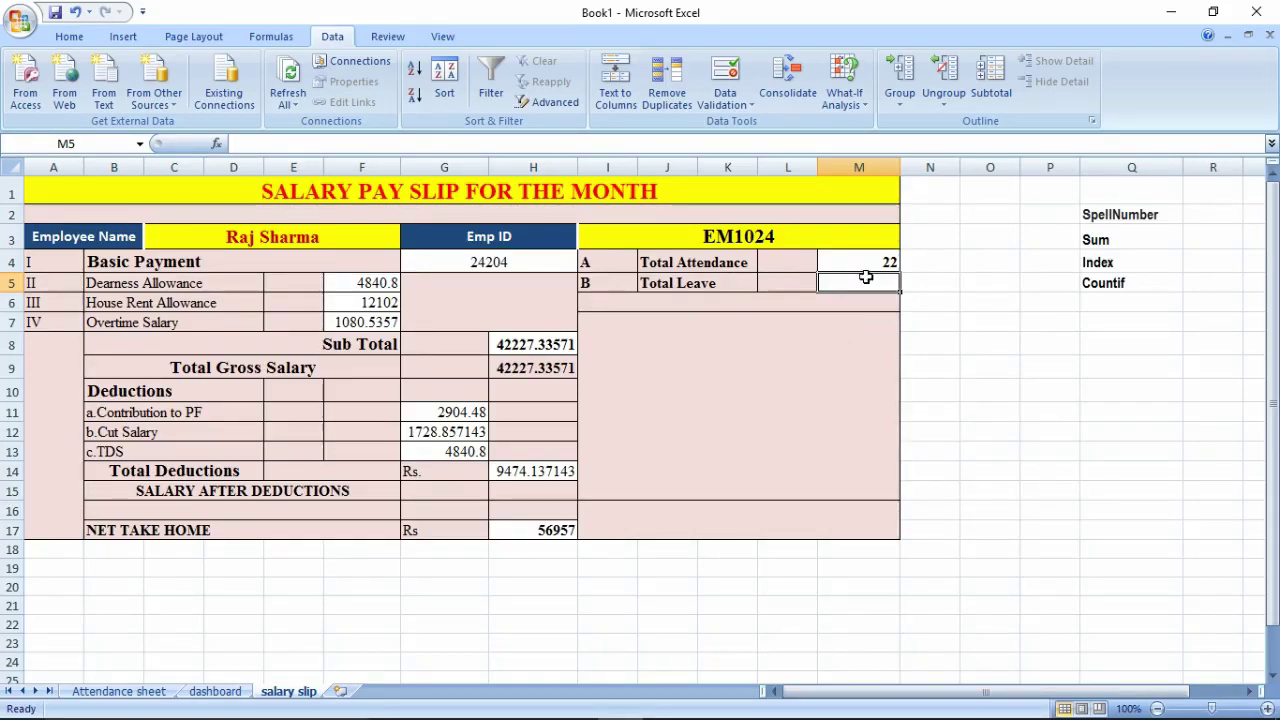
Step: Make the I3 and C3:AD24 references in the M4 lookup absolute and copy the formula
left_click(863, 260)
double_click(863, 260)
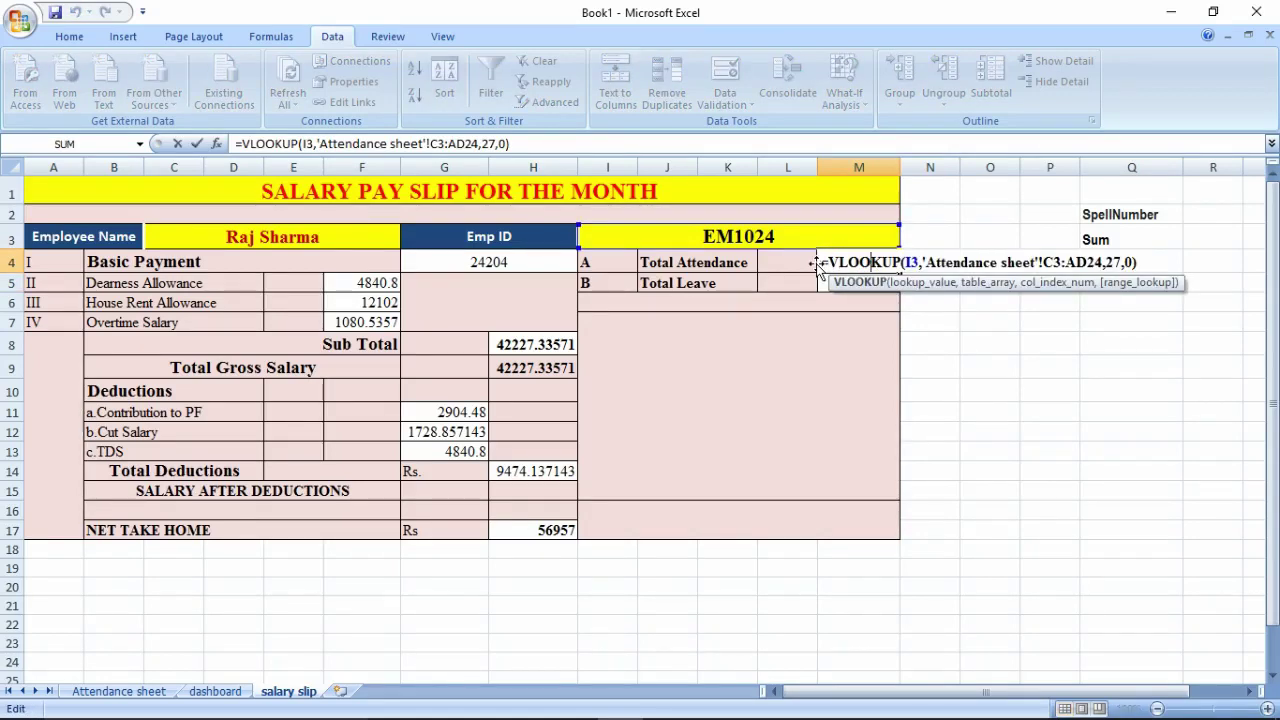
left_click(909, 262)
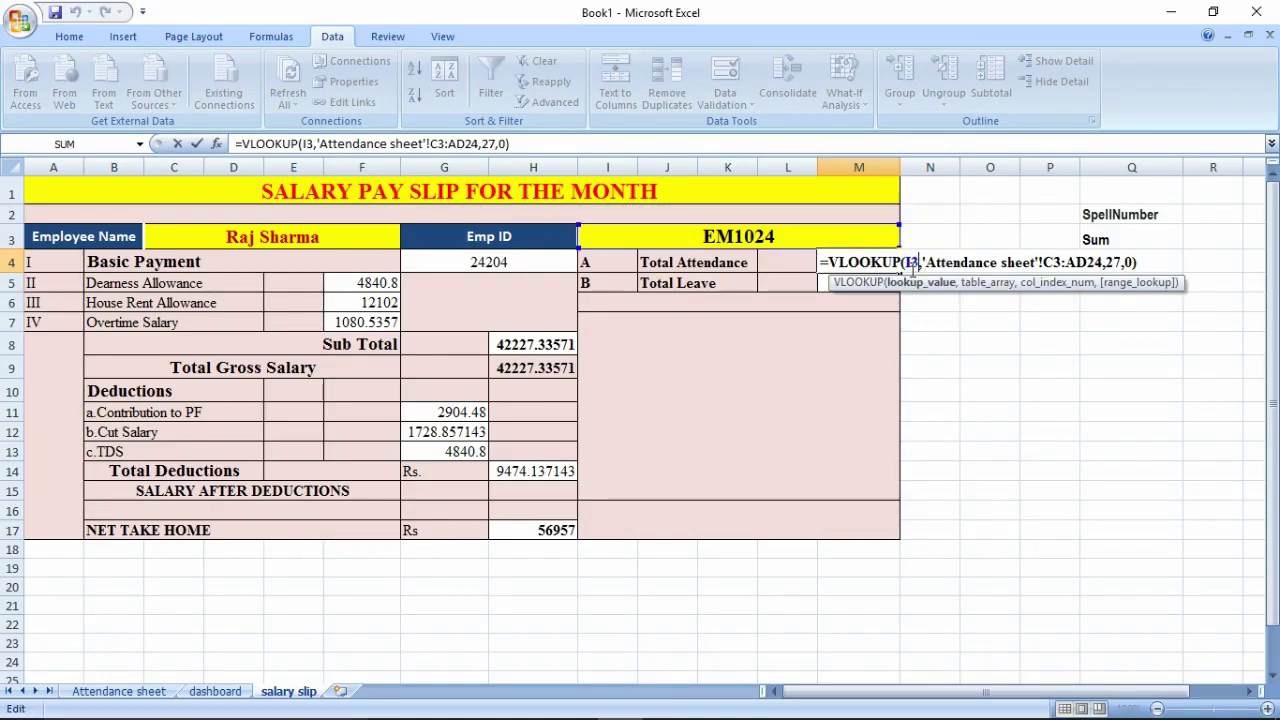
key("F4")
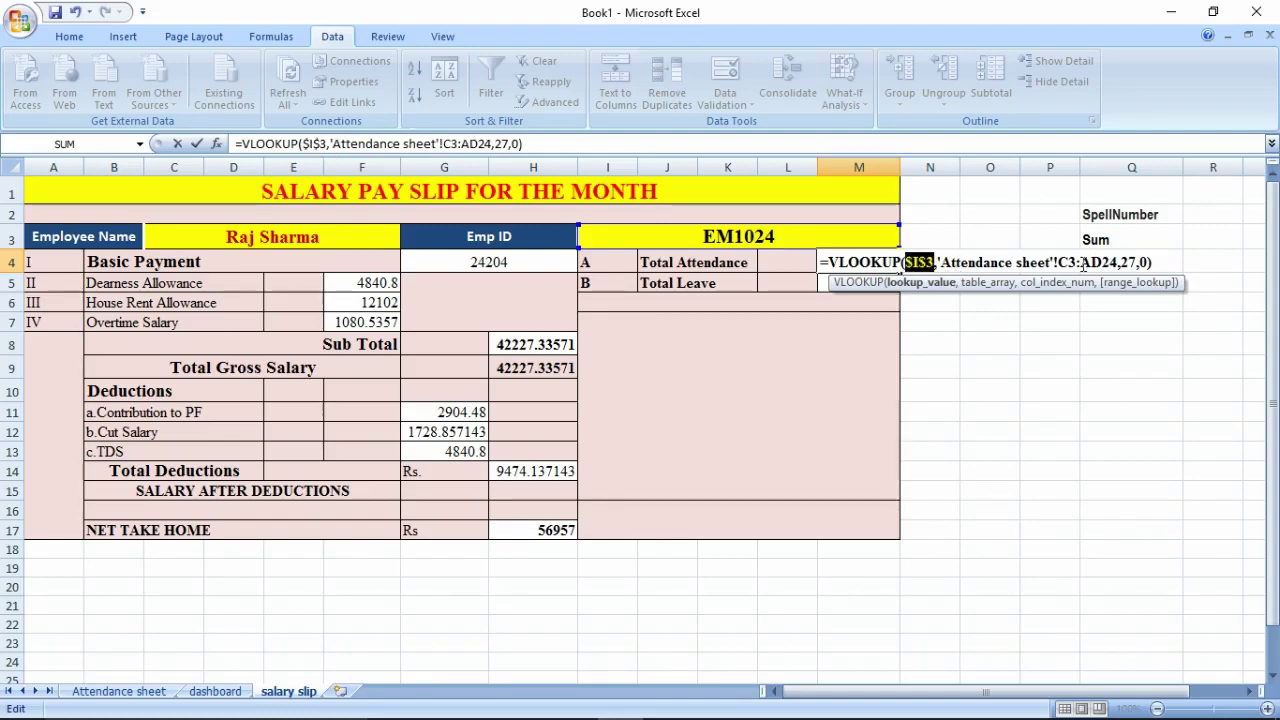
left_click_drag(1057, 262, 1121, 262)
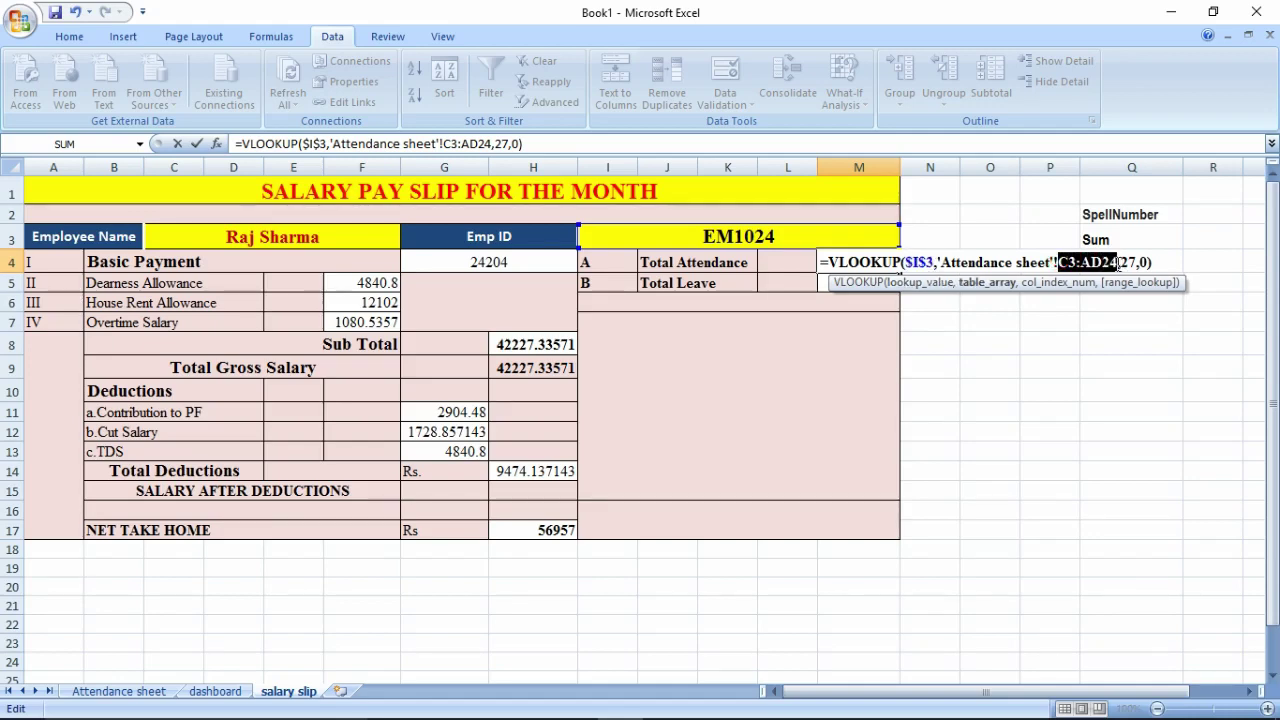
key("F4")
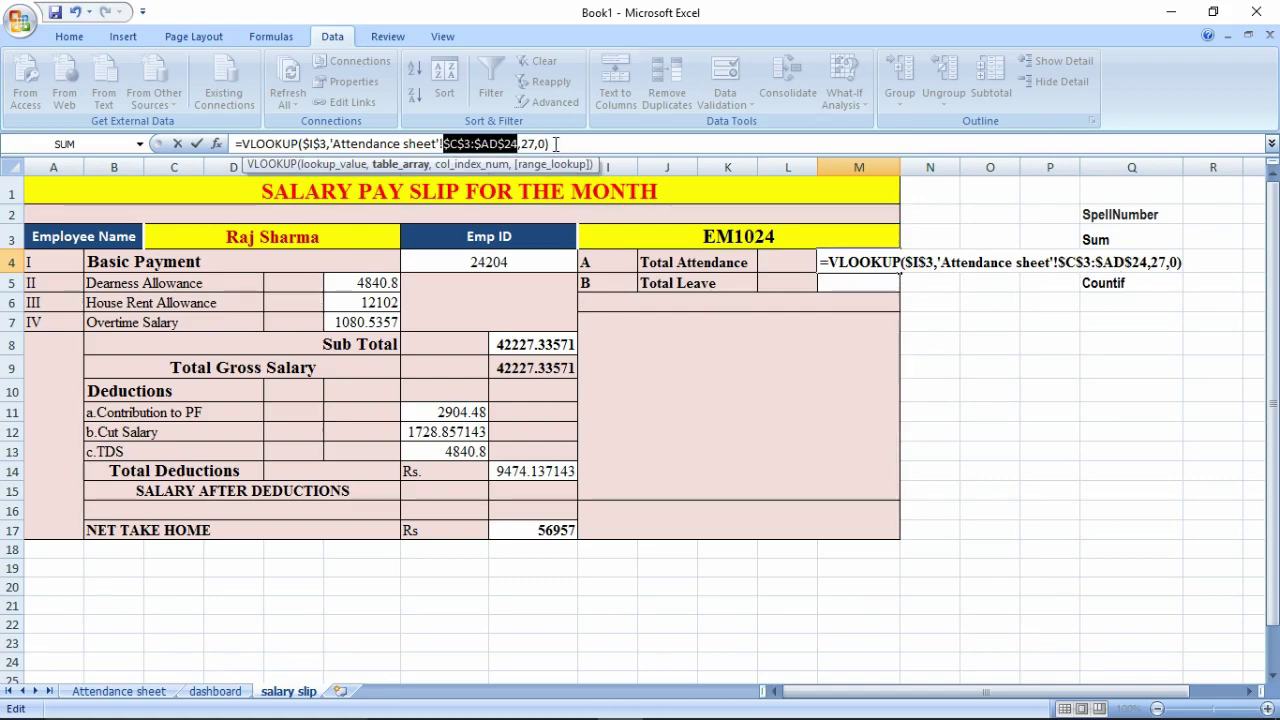
left_click_drag(556, 144, 231, 147)
key("ctrl+c")
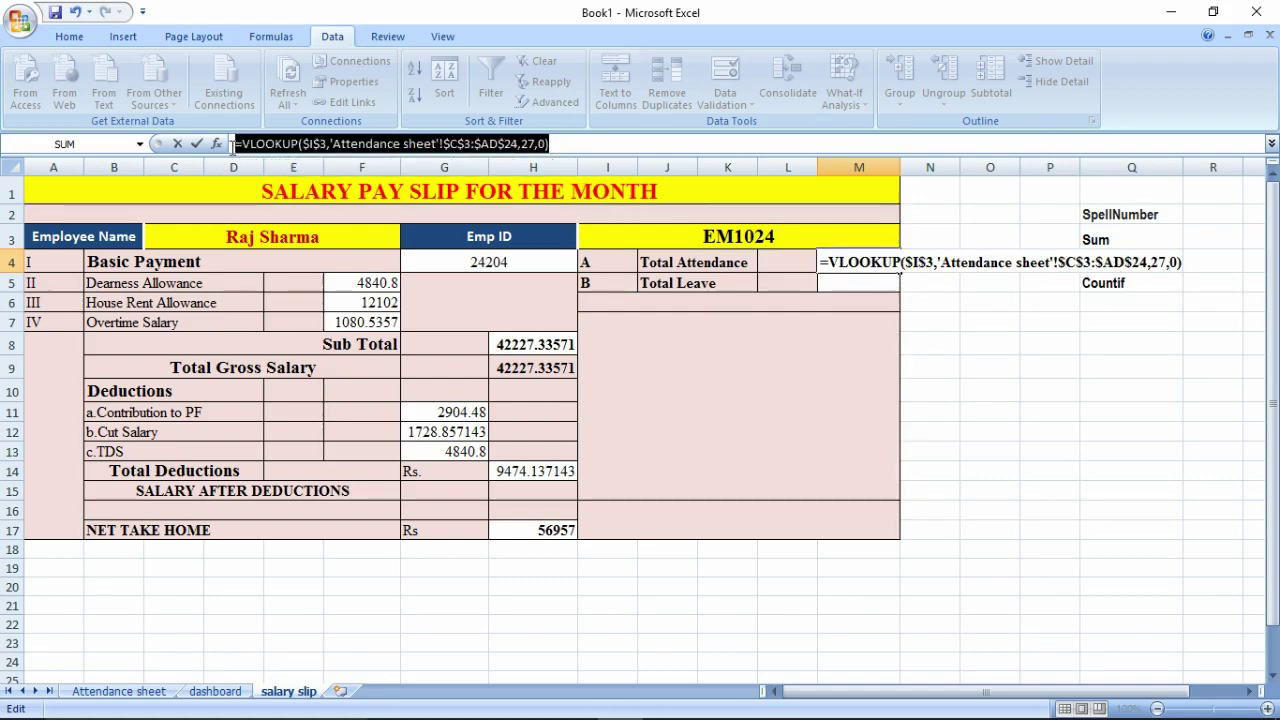
key("Return")
Step: Paste the lookup into M5 with column index 28 so Total Leave shows 2, then minimize Excel
type("=")
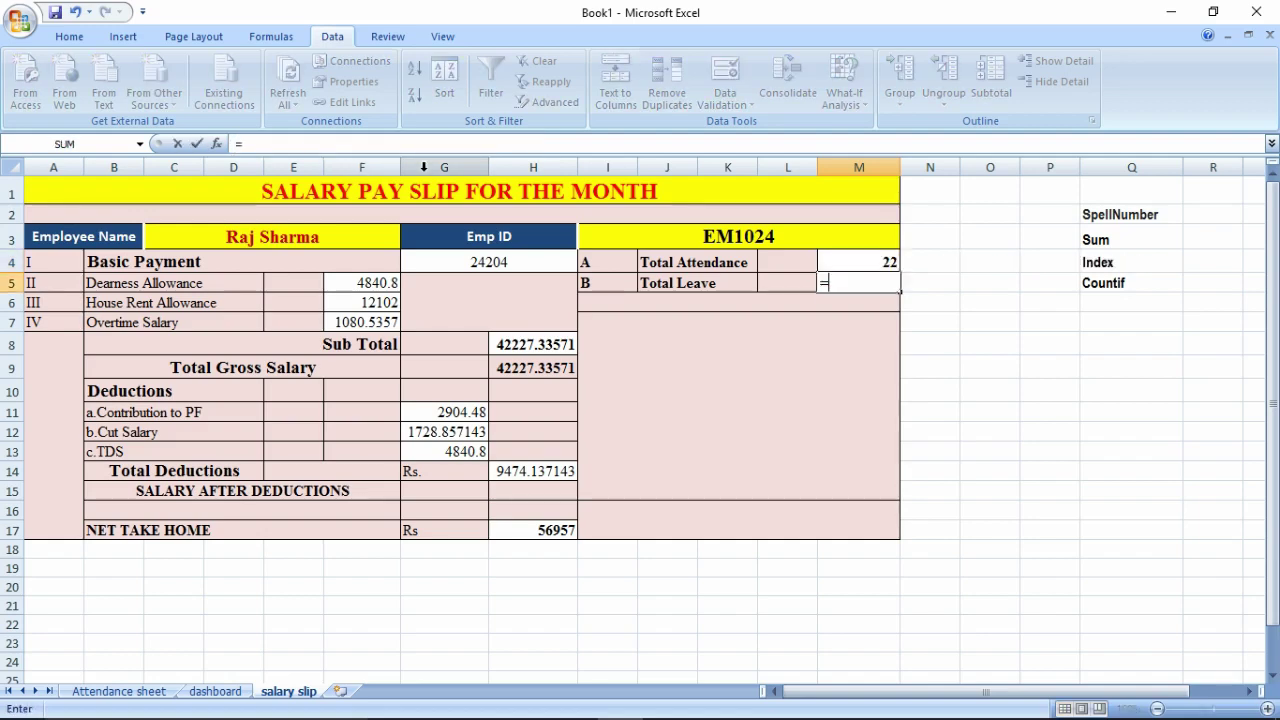
key("ctrl+v")
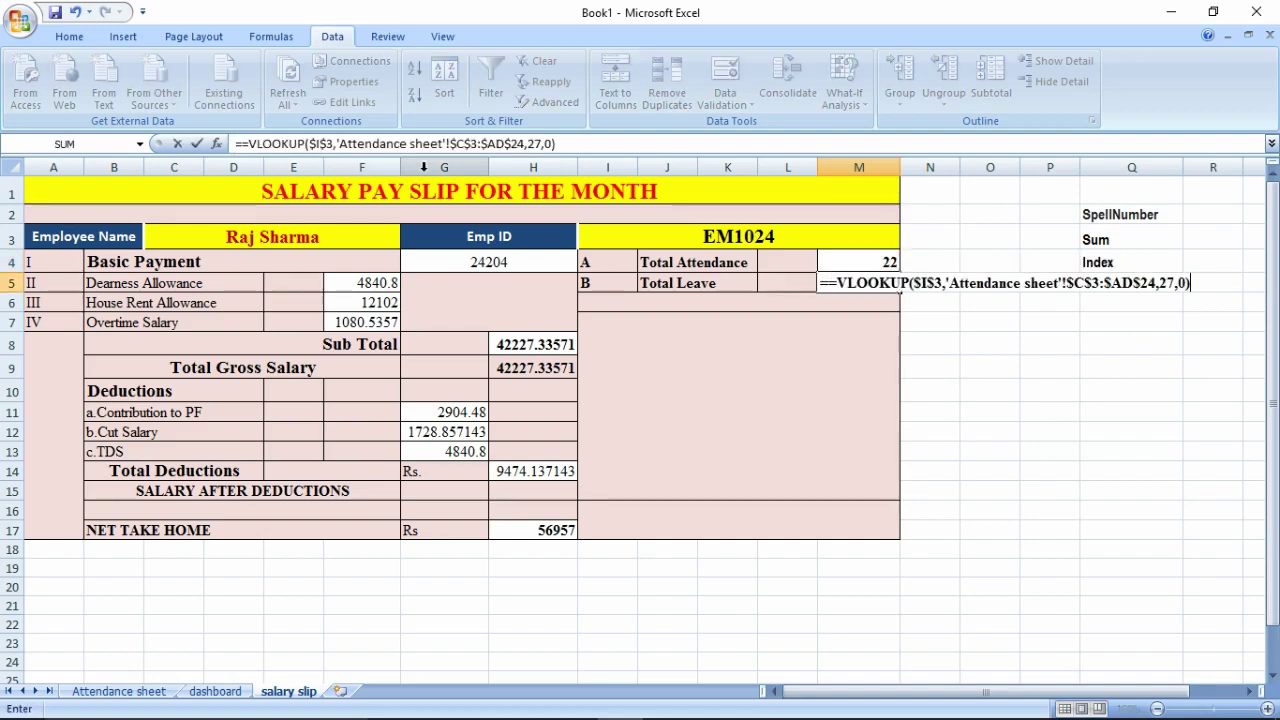
left_click(828, 284)
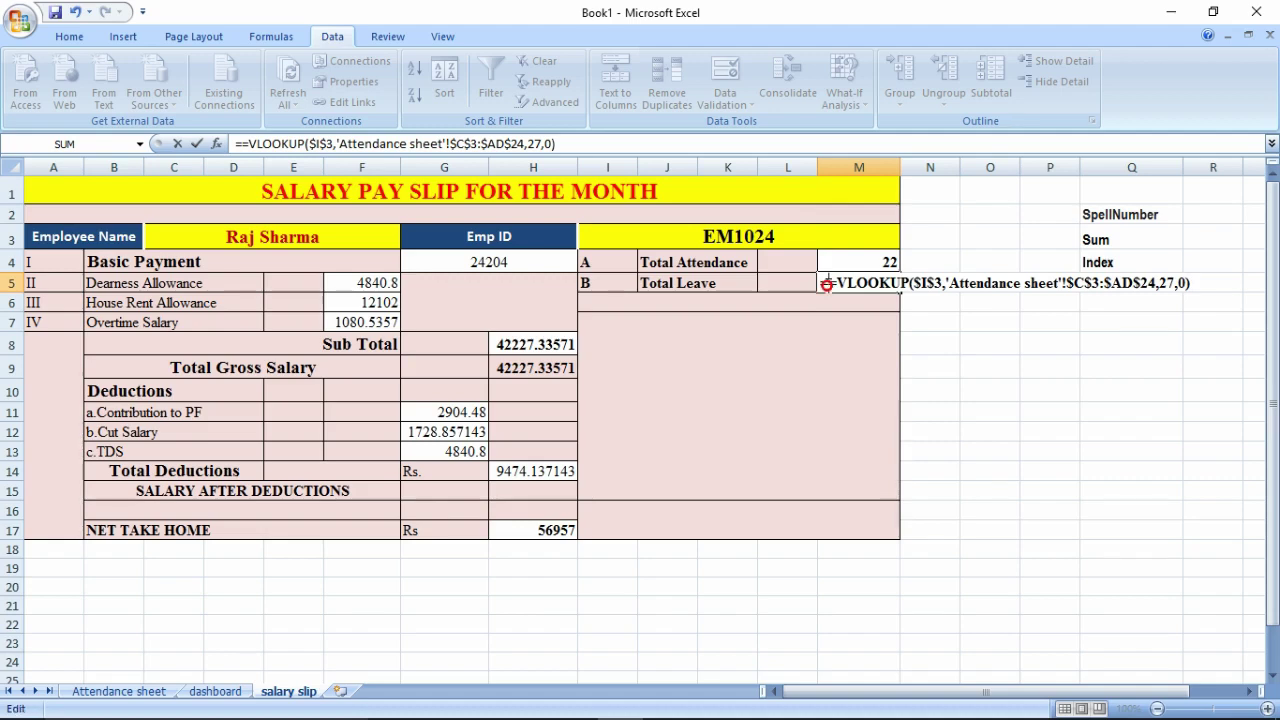
key("BackSpace")
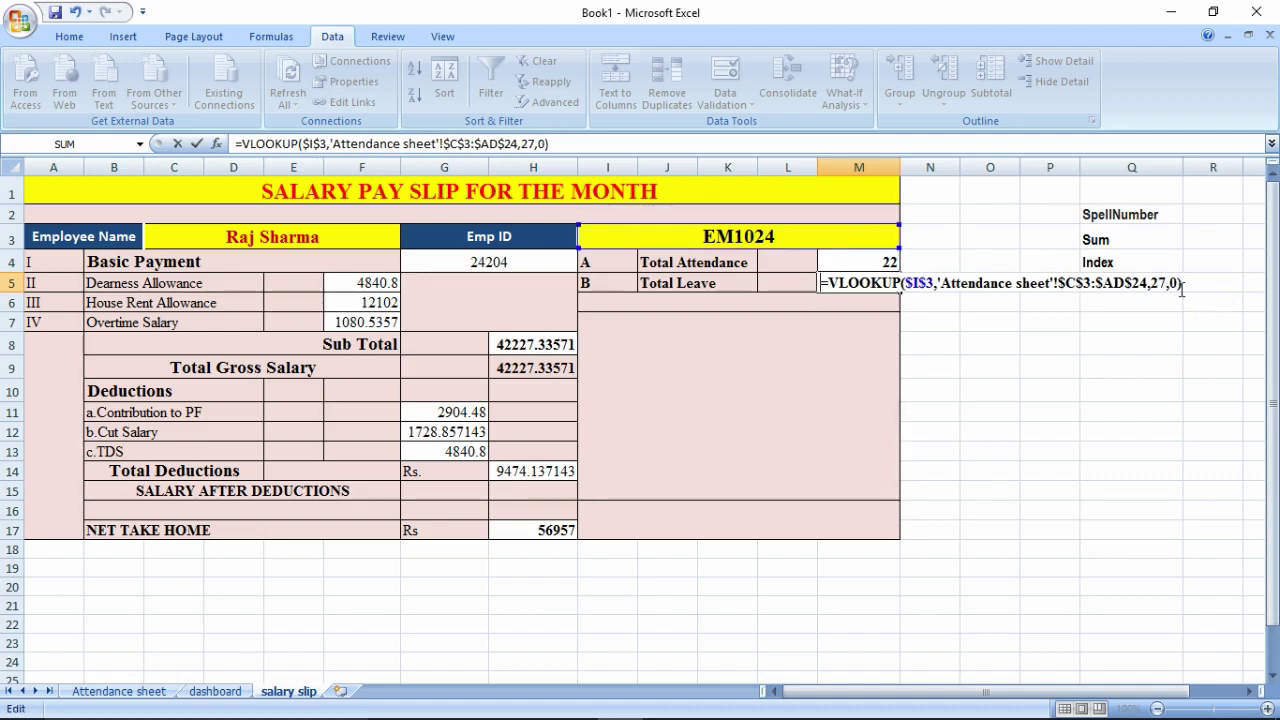
left_click(1166, 284)
key("BackSpace")
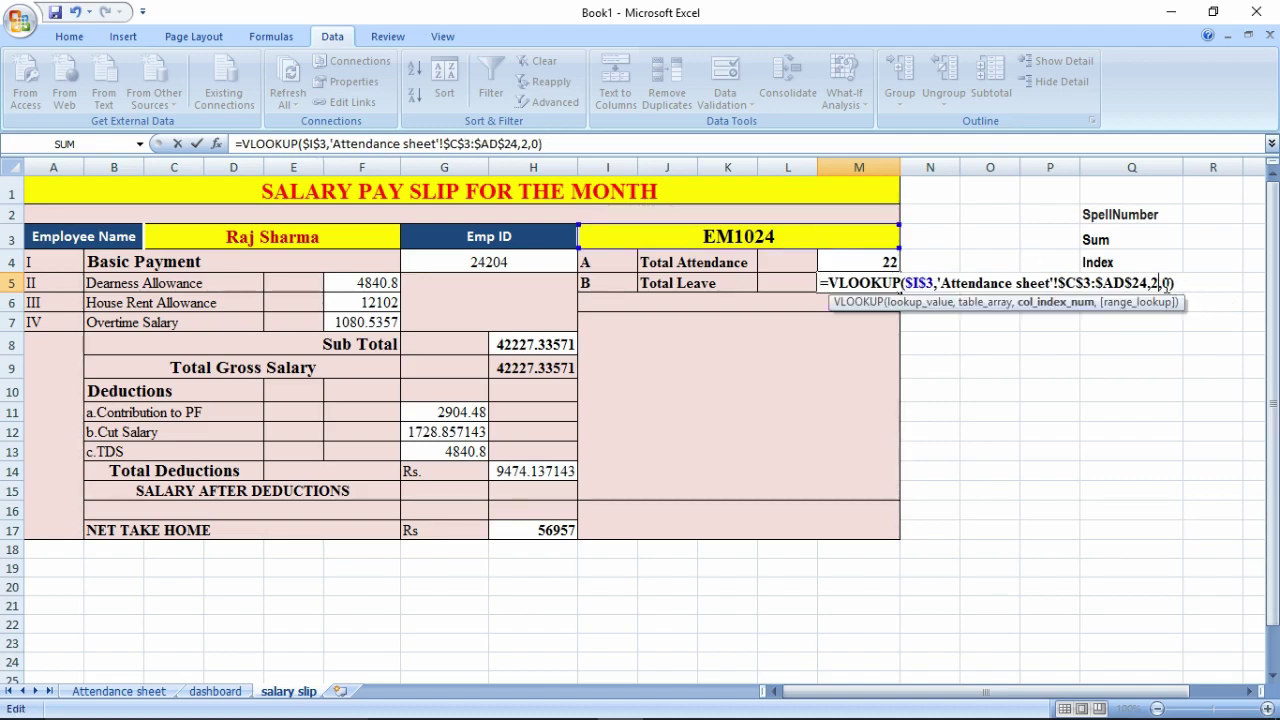
type("8")
key("Return")
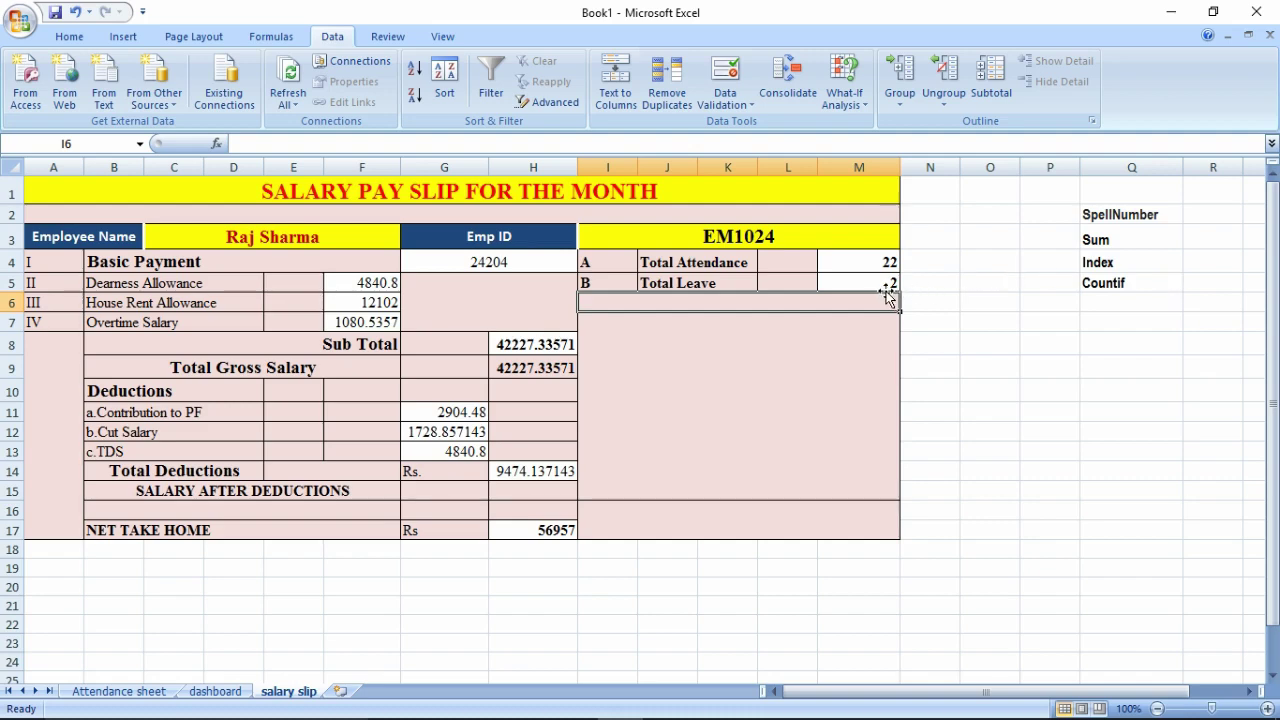
left_click(874, 282)
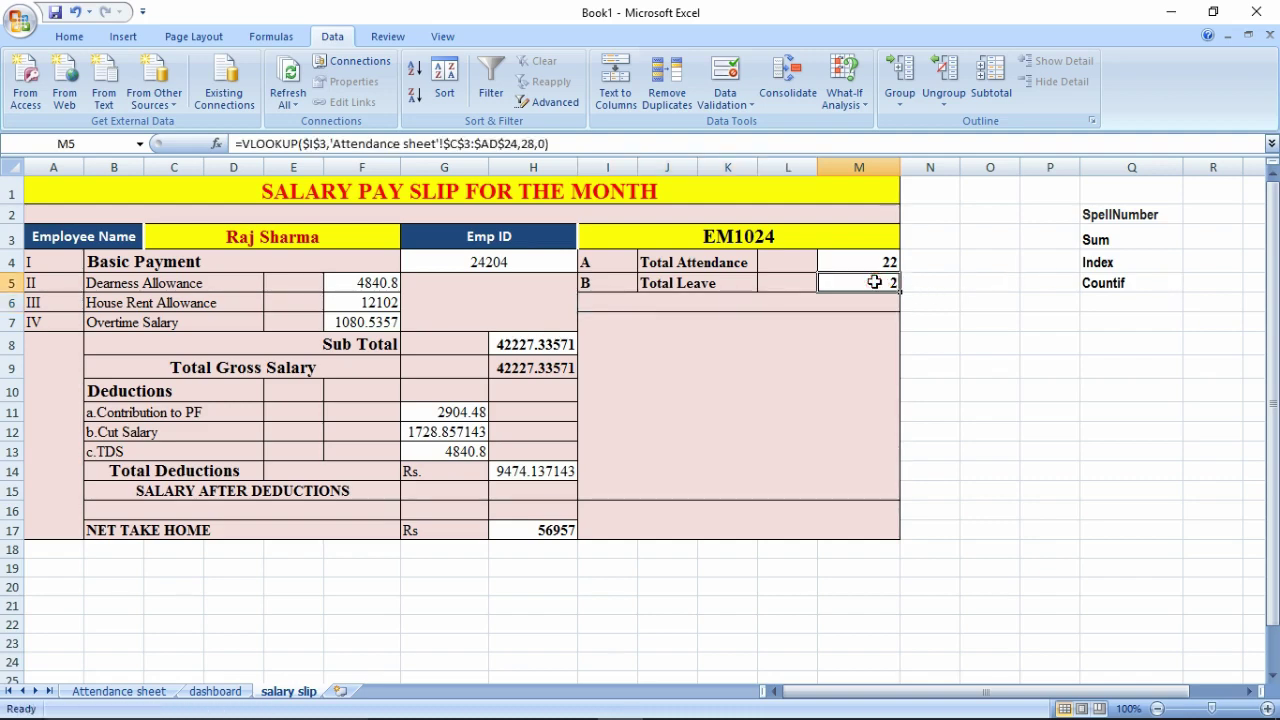
left_click(1171, 12)
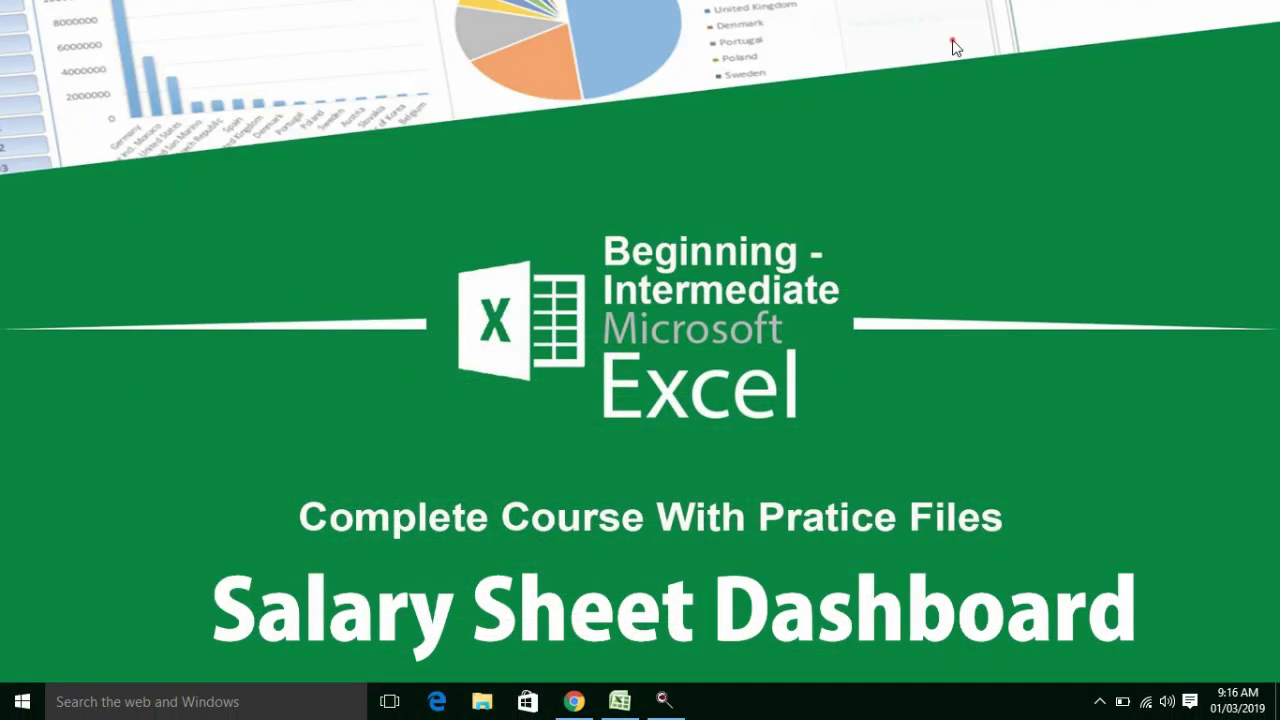